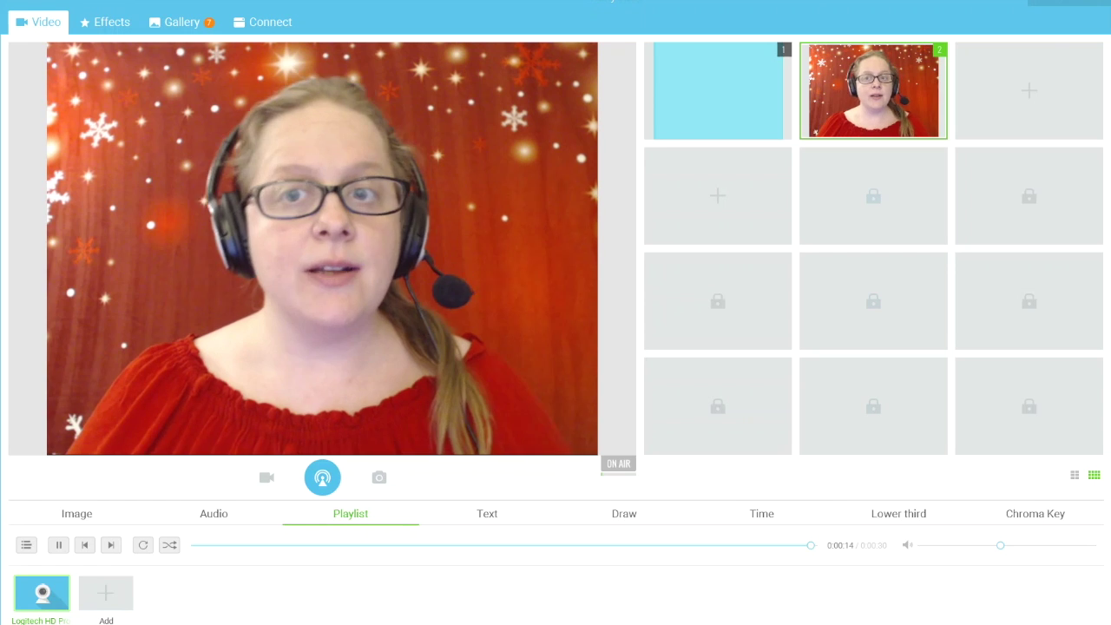
mouse_move(776, 137)
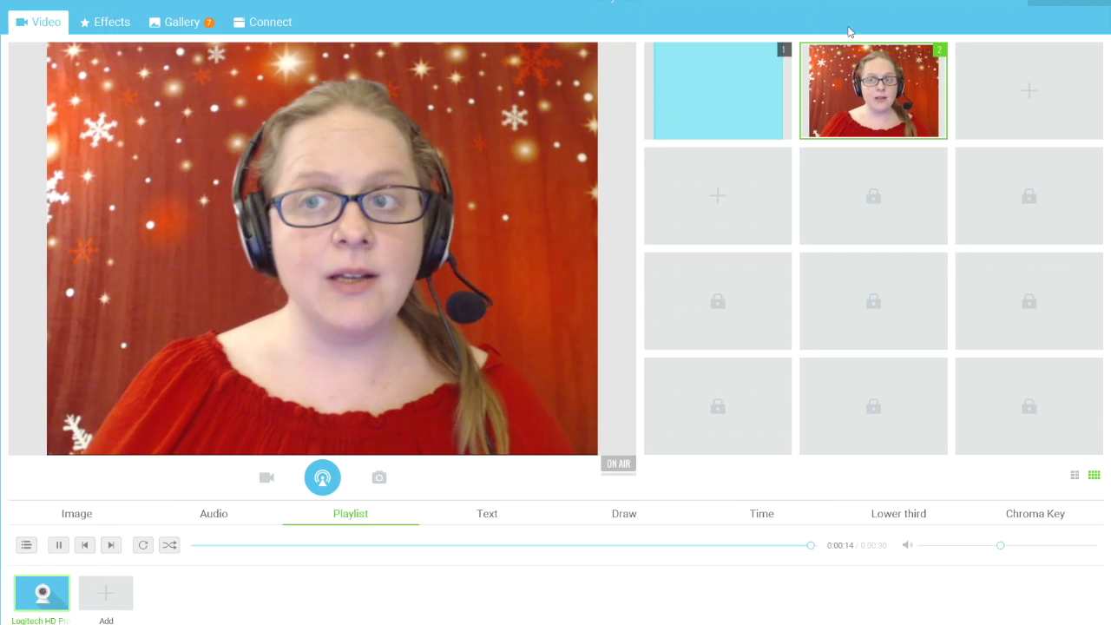
click(106, 21)
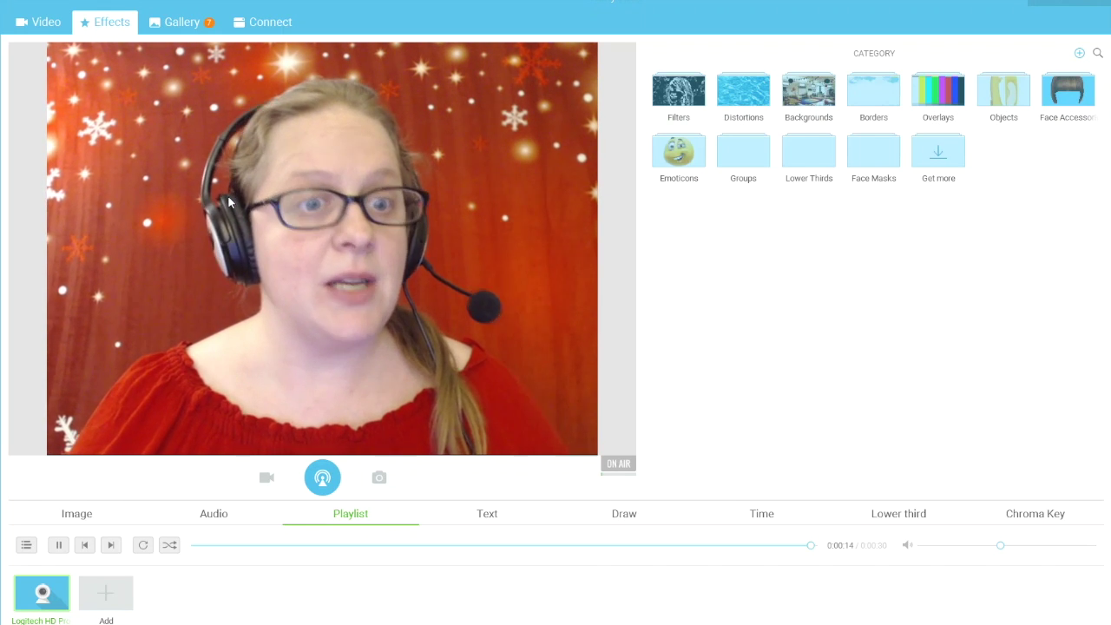
click(24, 22)
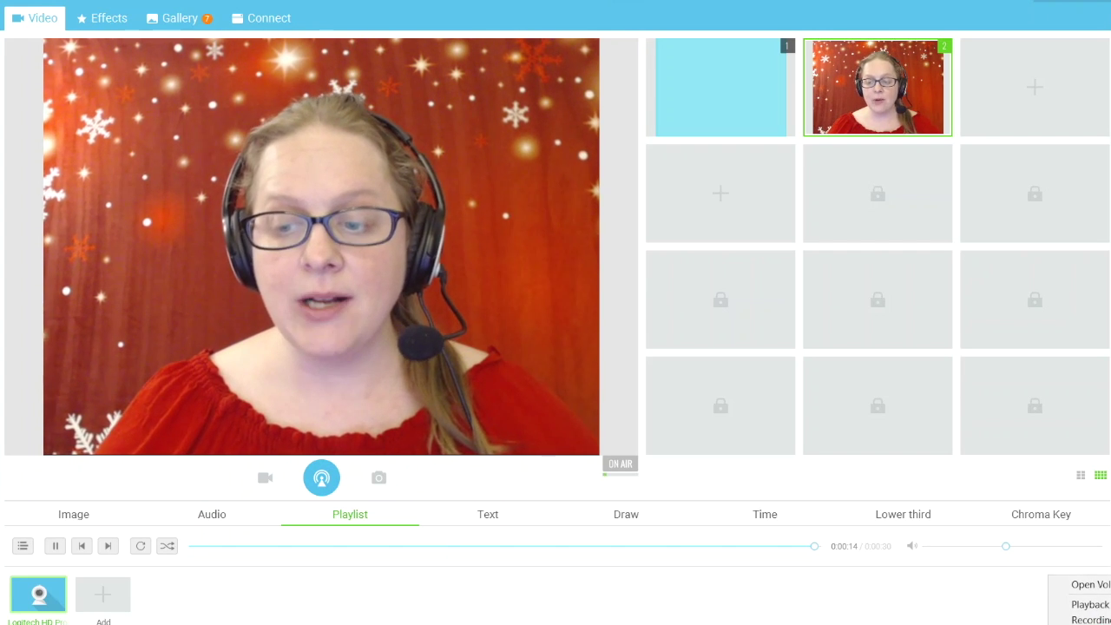
Examine the Windows recording devices list for the default microphone and close the Sound dialog without changes
click(1087, 619)
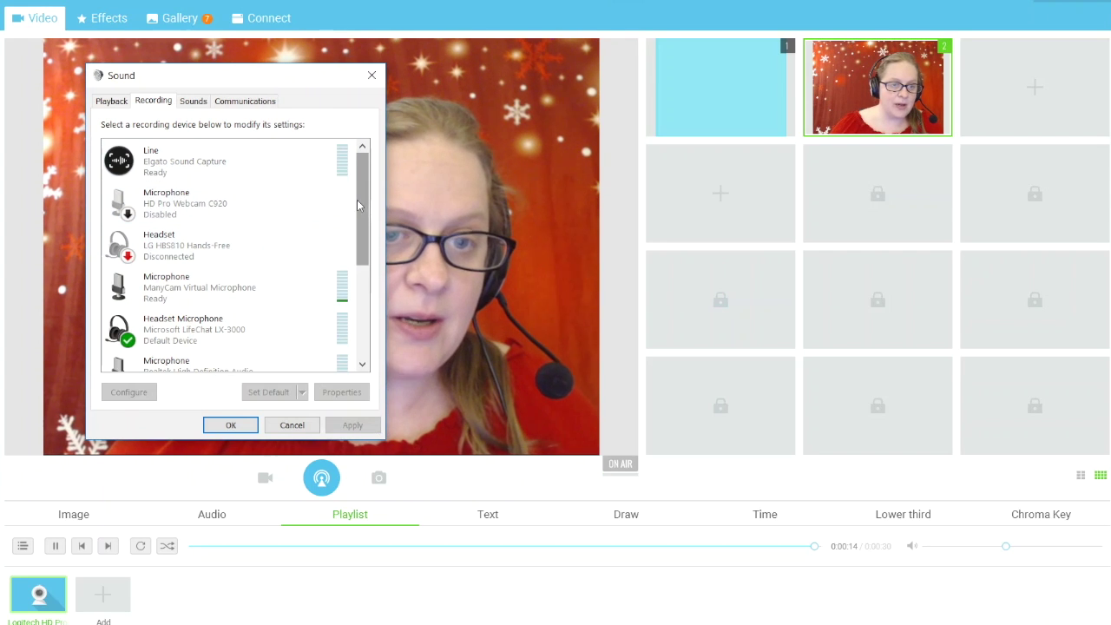
drag(360, 202, 376, 263)
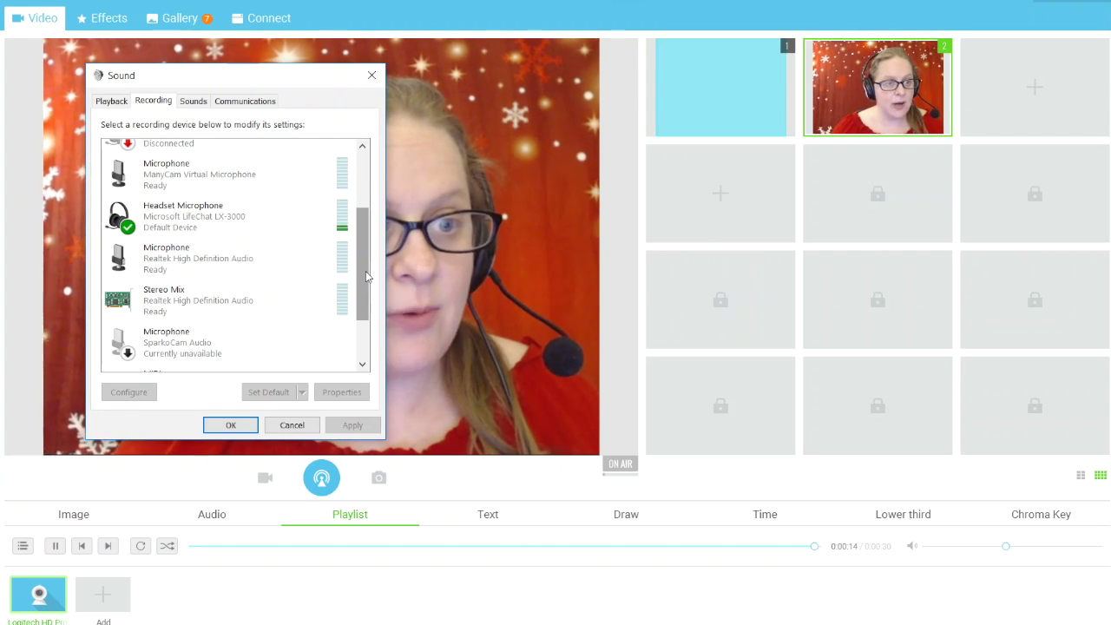
drag(365, 271, 365, 195)
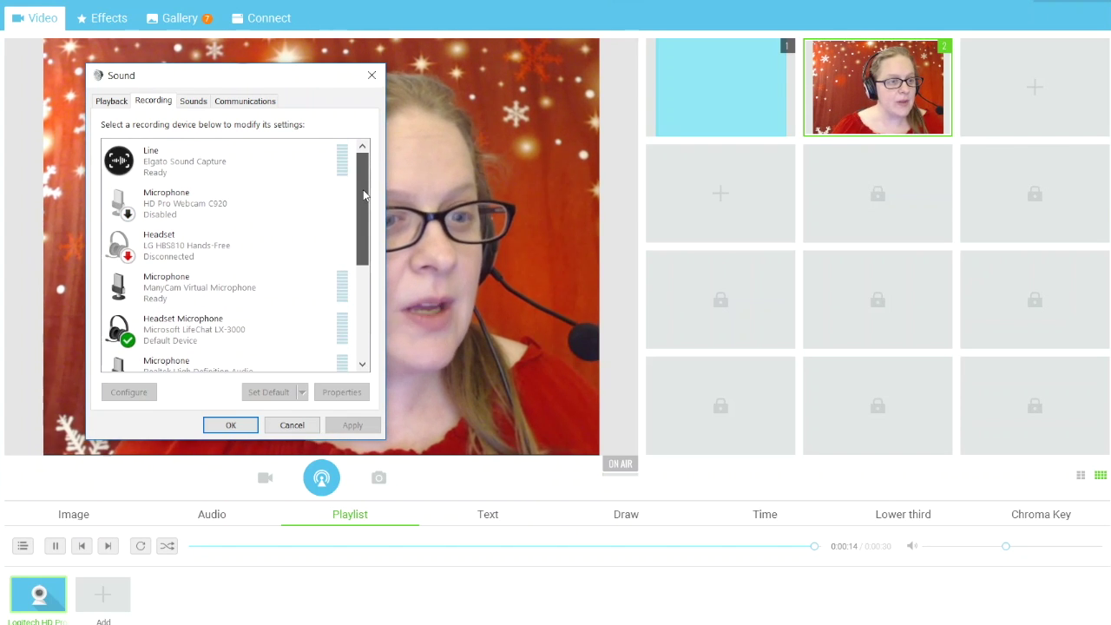
drag(364, 195, 375, 333)
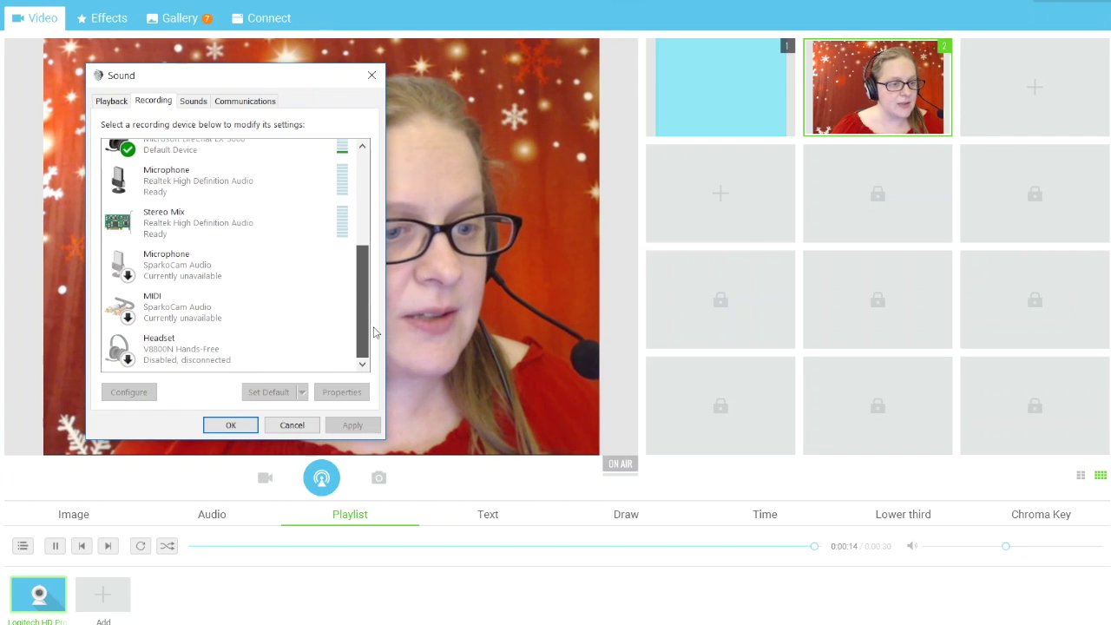
click(291, 425)
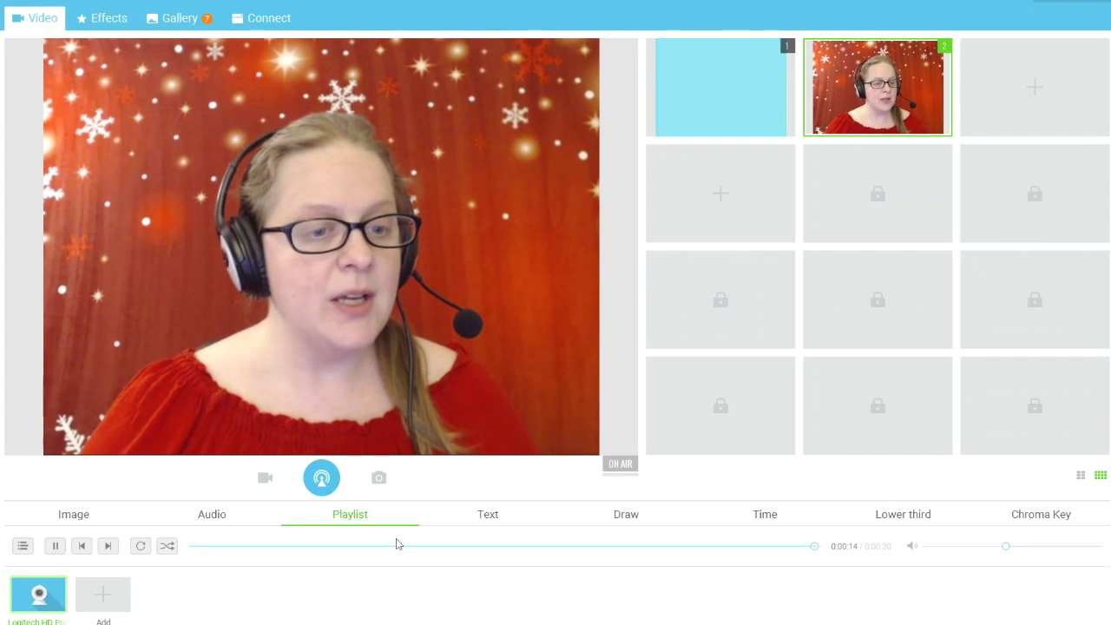
Review the microphones that can be added and adjust the volume of the Microsoft LifeChat LX-3000 headset microphone
click(210, 519)
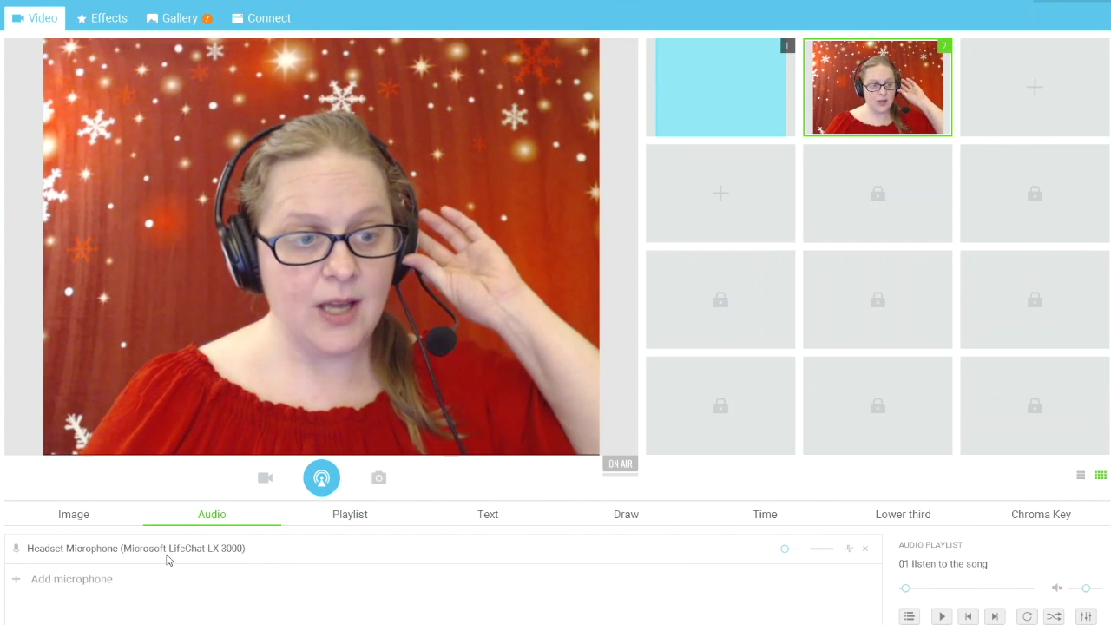
click(80, 584)
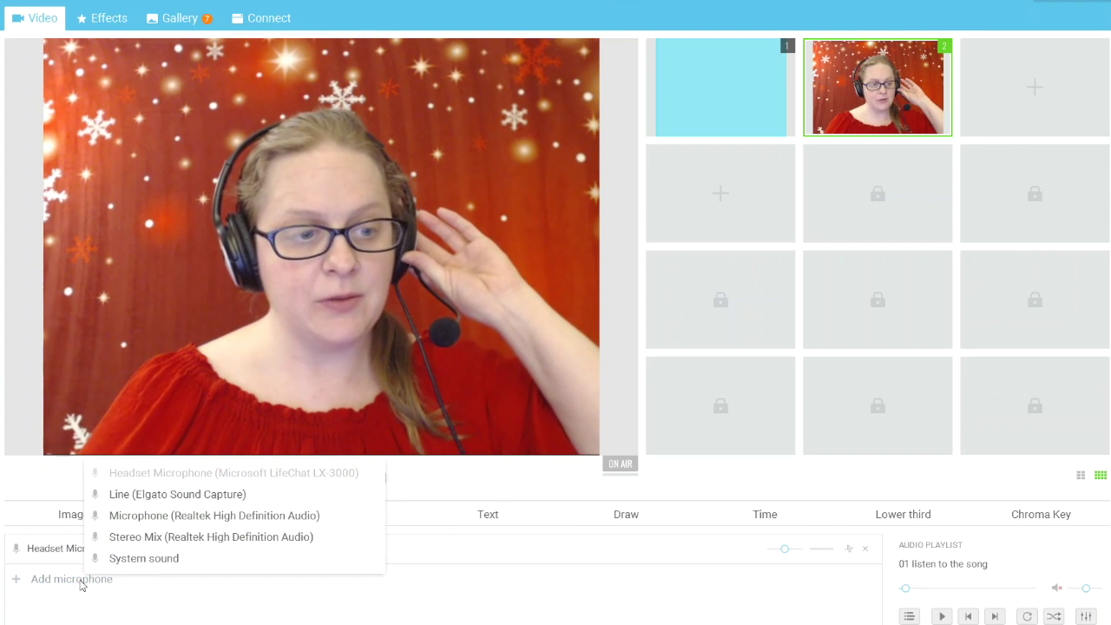
click(498, 610)
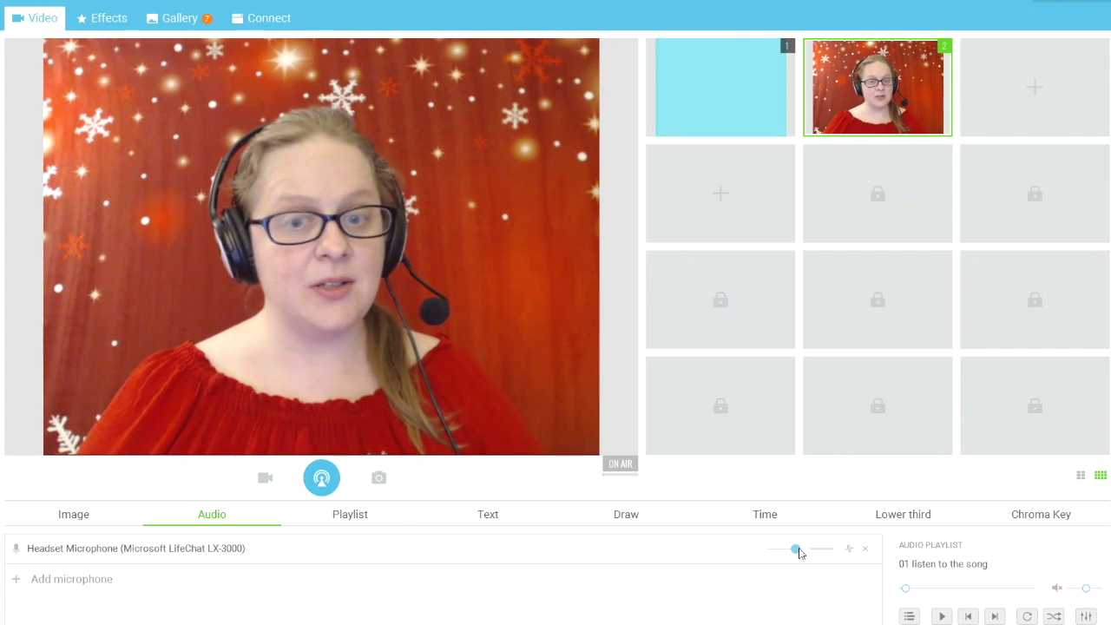
mouse_move(795, 550)
mouse_down()
mouse_move(774, 549)
mouse_move(787, 556)
mouse_up()
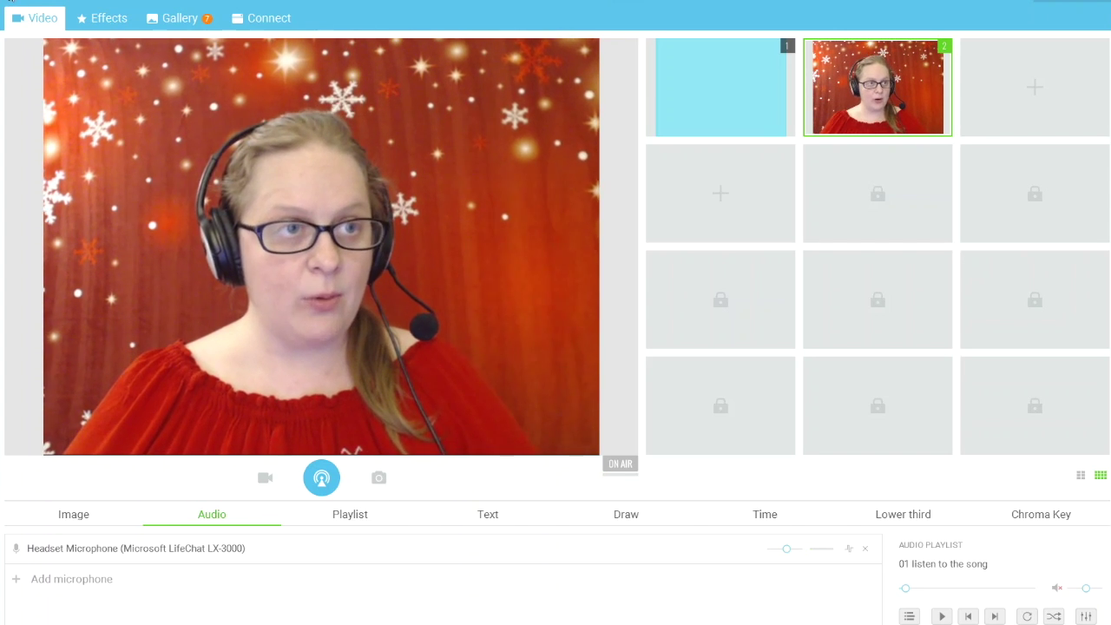
Choose Headset Earphone (Microsoft LifeChat LX-3000) as the default audio playback device in the application settings and close them
click(14, 0)
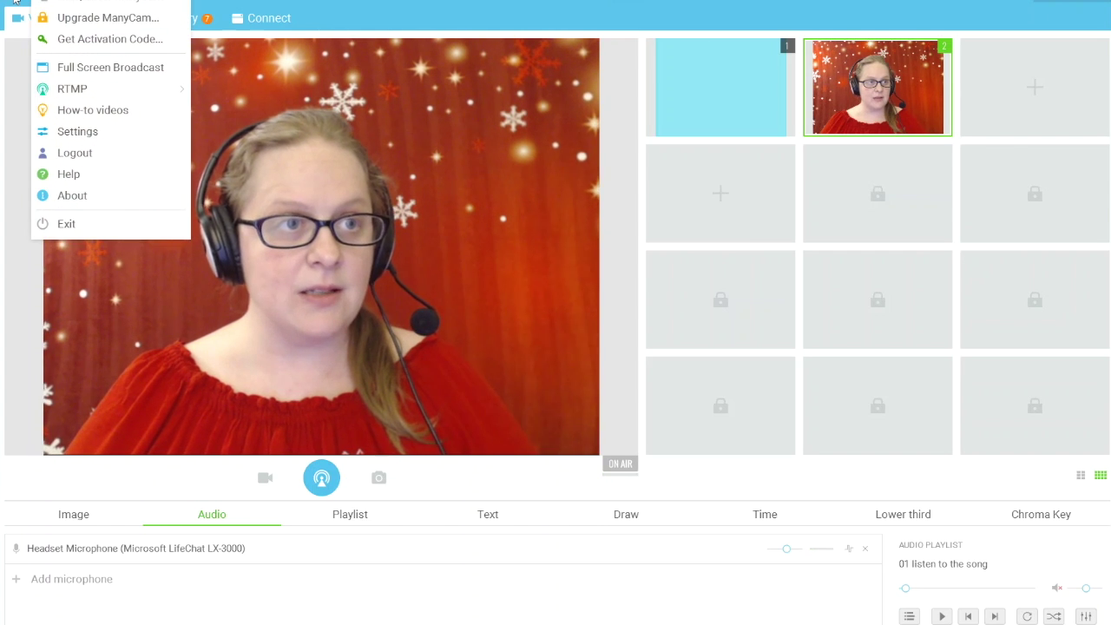
click(87, 132)
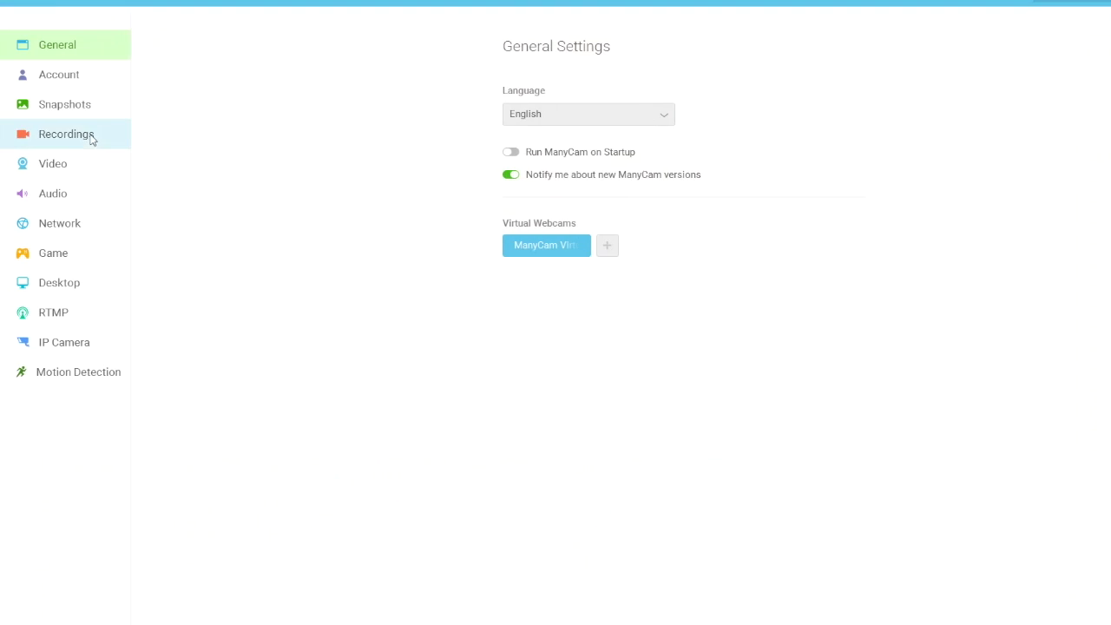
click(53, 196)
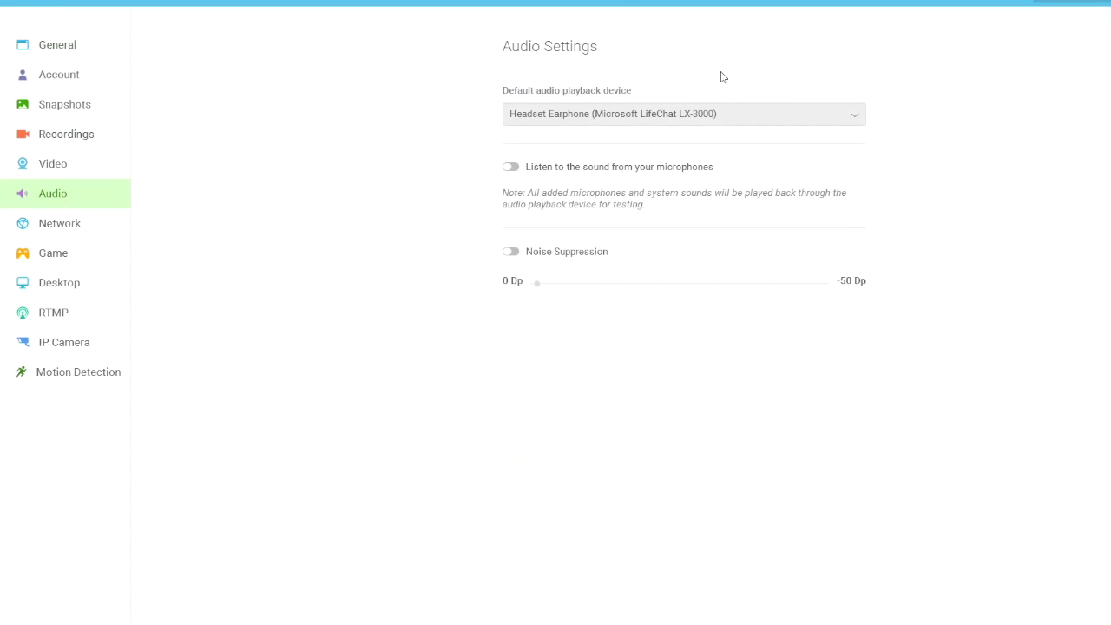
click(854, 119)
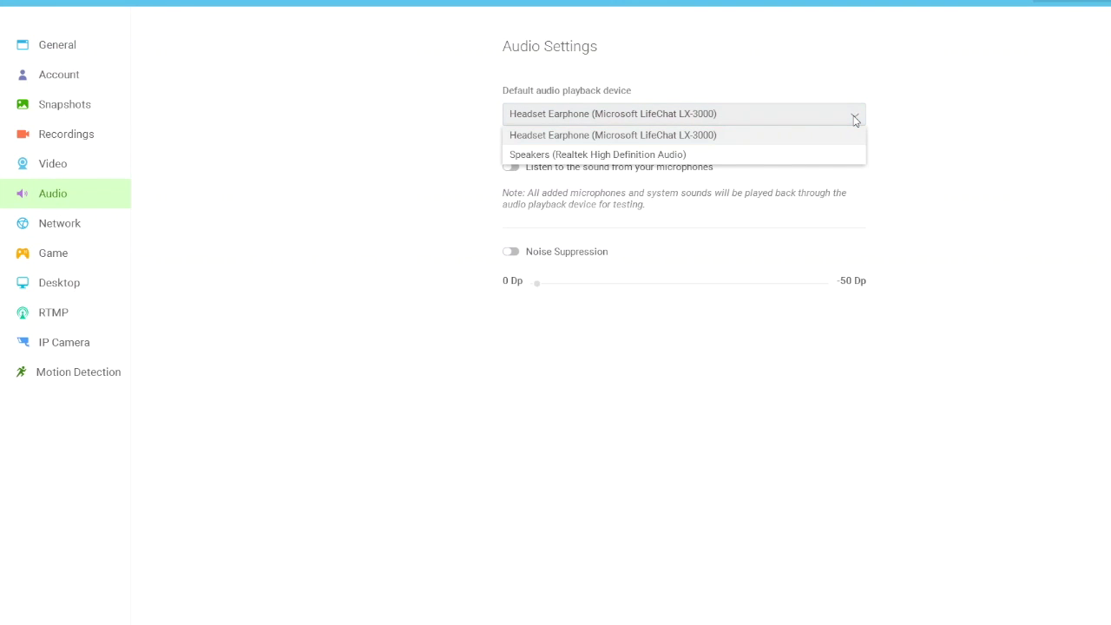
click(795, 141)
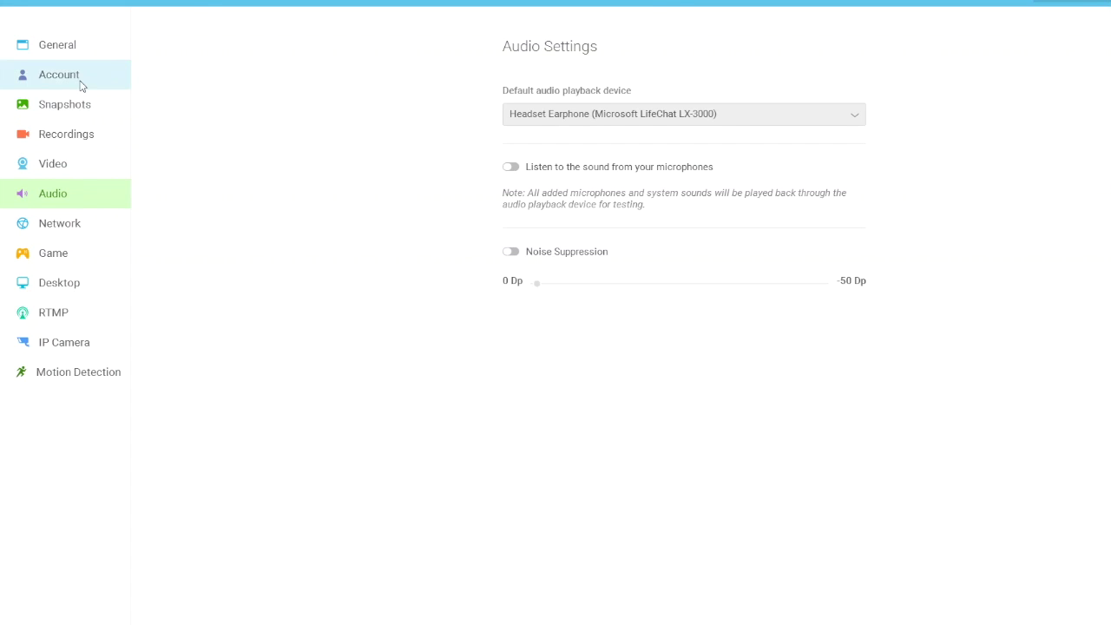
key(Escape)
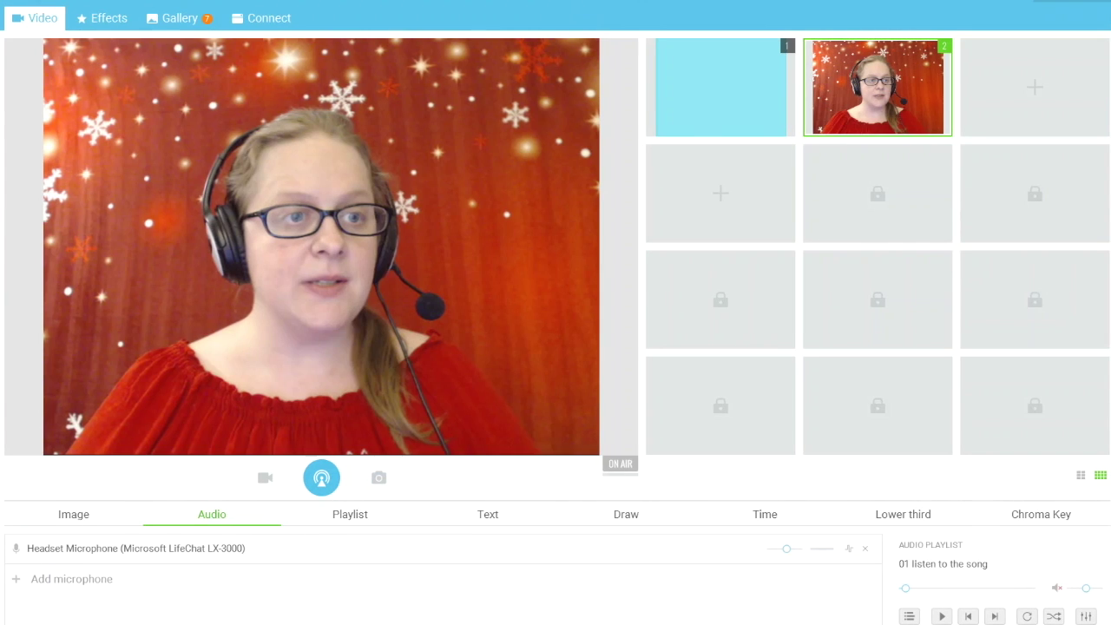
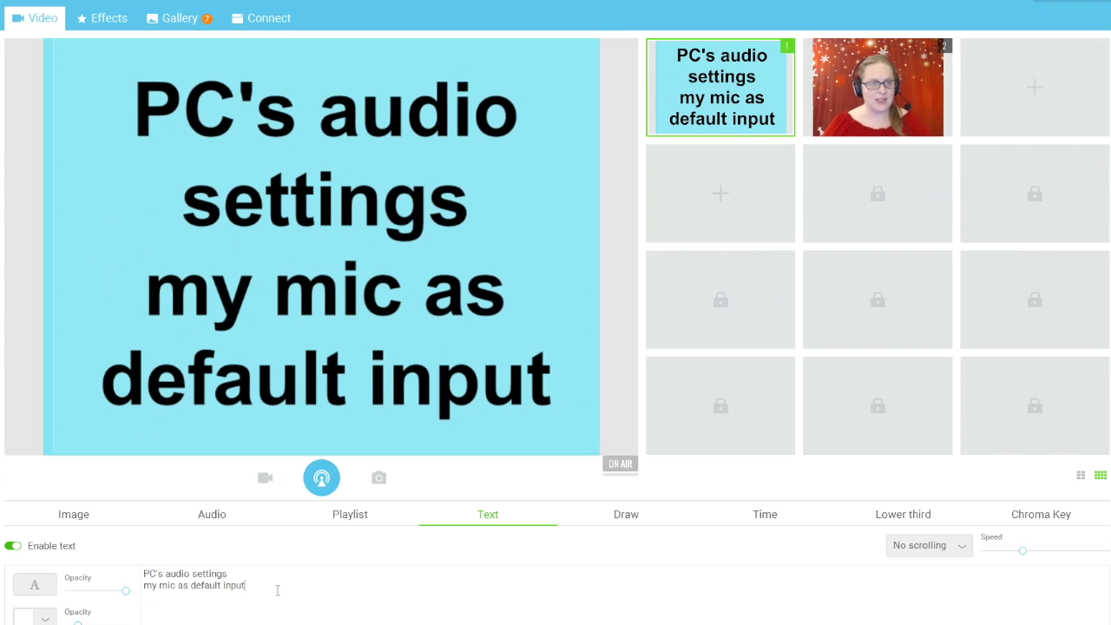
Replace the text overlay on the blue preset with "Manycam audio tab"
key(ctrl+a)
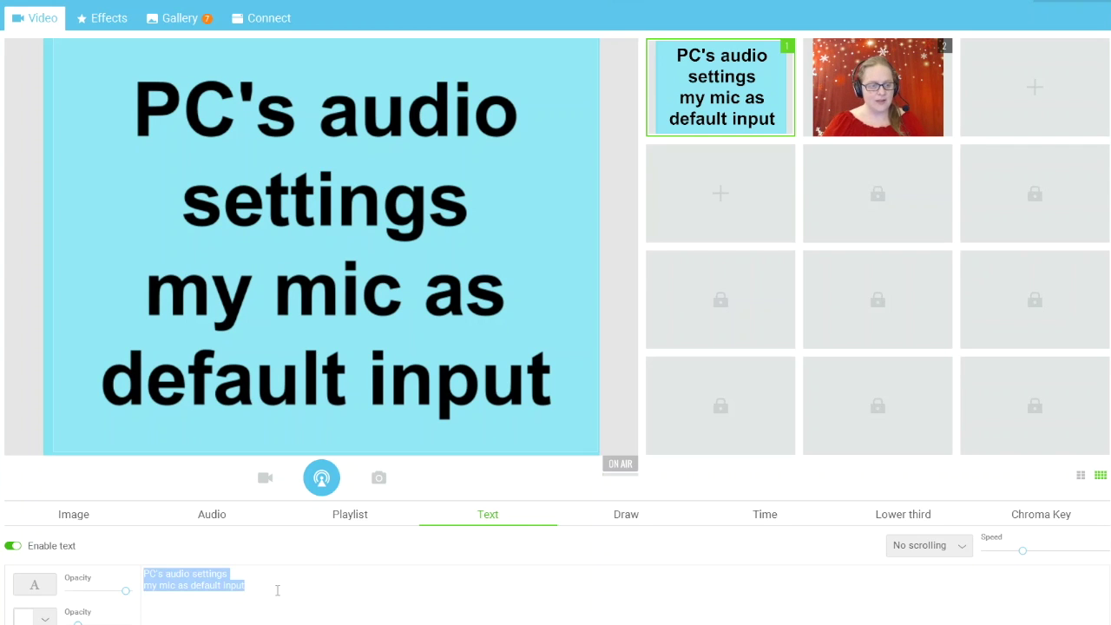
key(BackSpace)
text(Manycakm au)
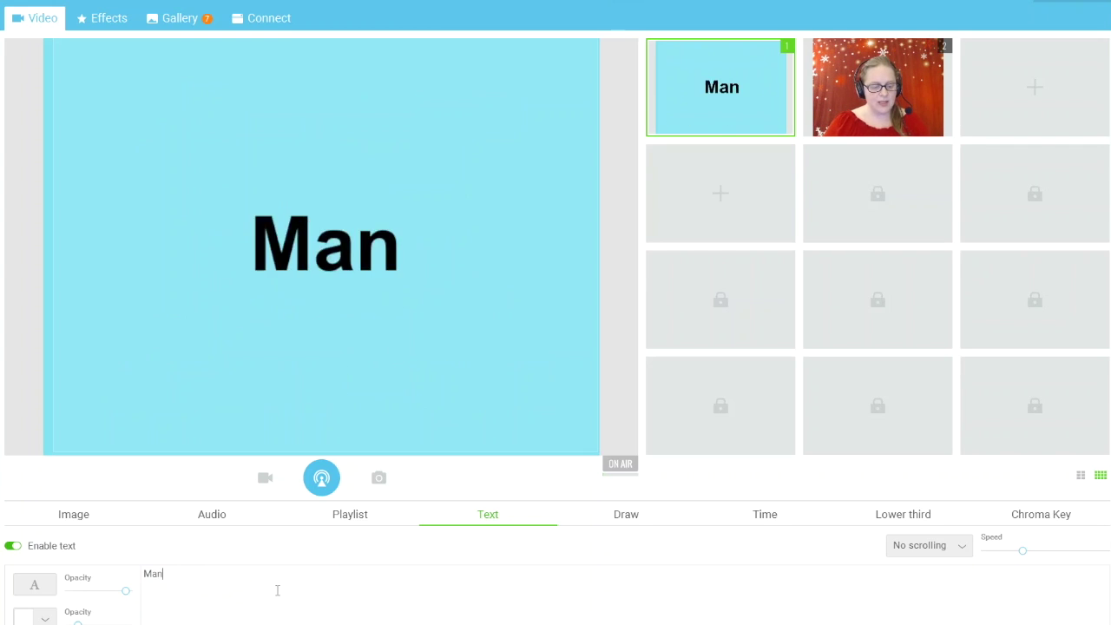
key(BackSpace)
key(BackSpace)
key(BackSpace)
key(BackSpace)
key(BackSpace)
key(BackSpace)
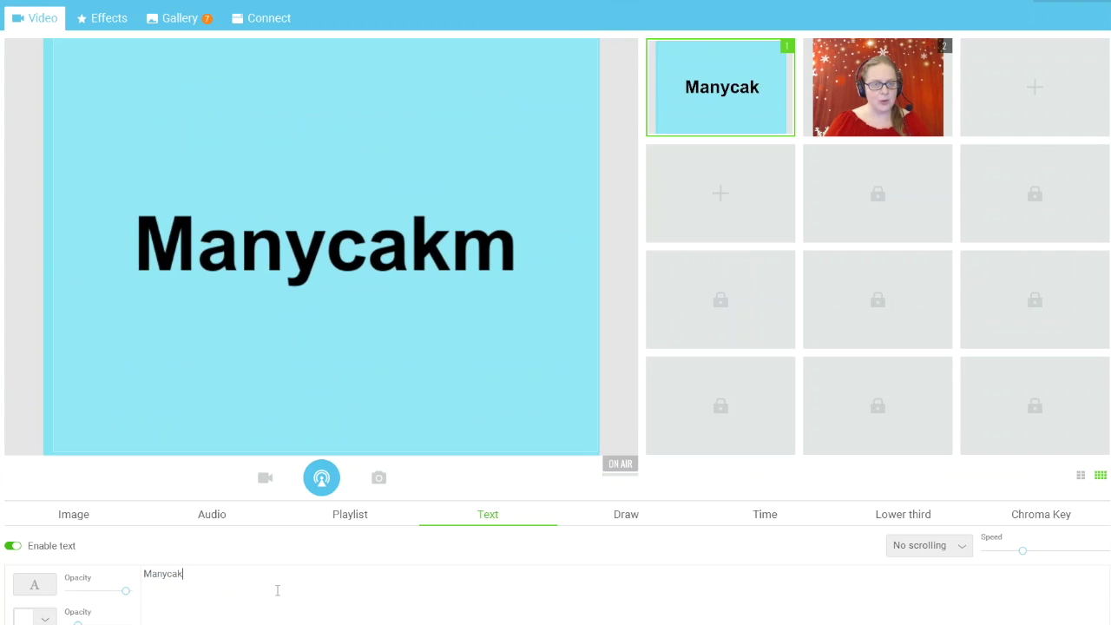
text(am audio tab)
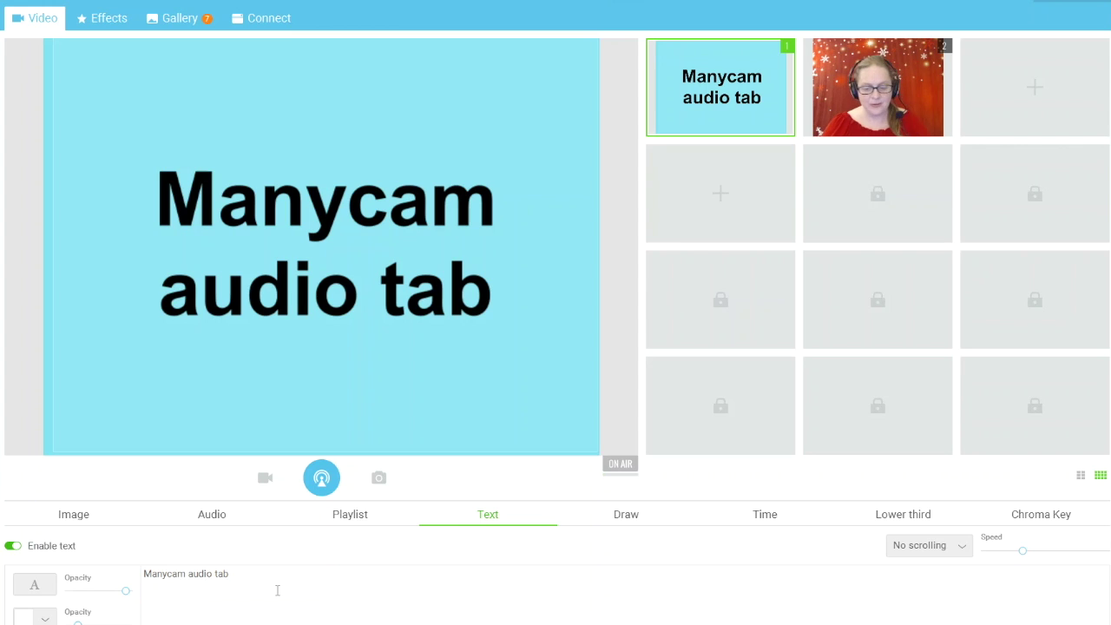
Replace the blue preset's overlay text with "Manycam audio settings" and, on a second line, "default playback device"
key(ctrl+a)
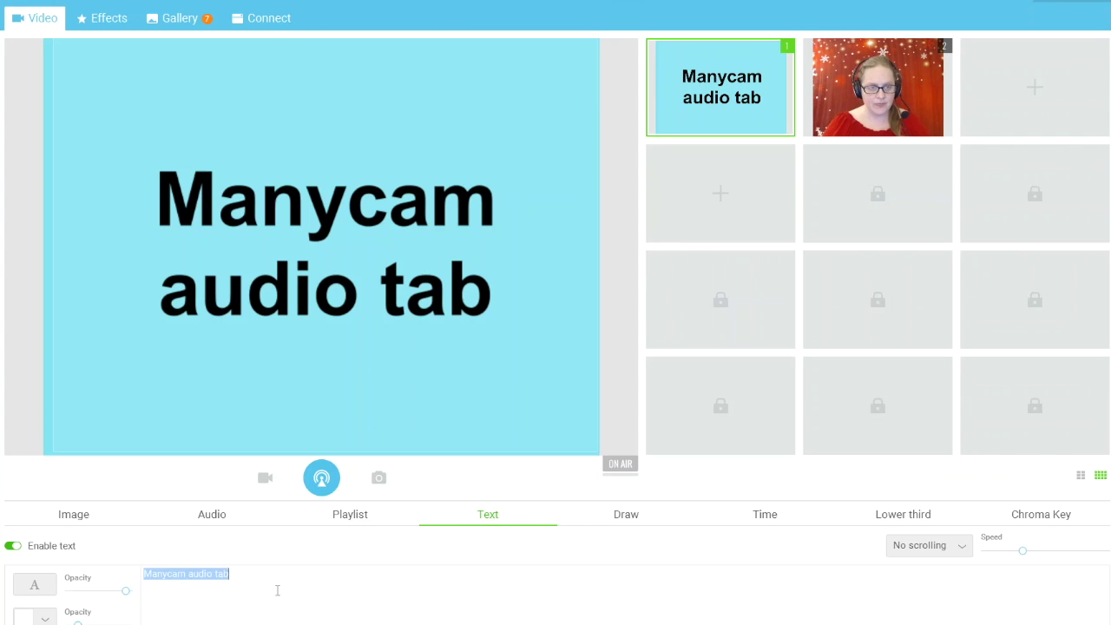
key(BackSpace)
text(Manyc)
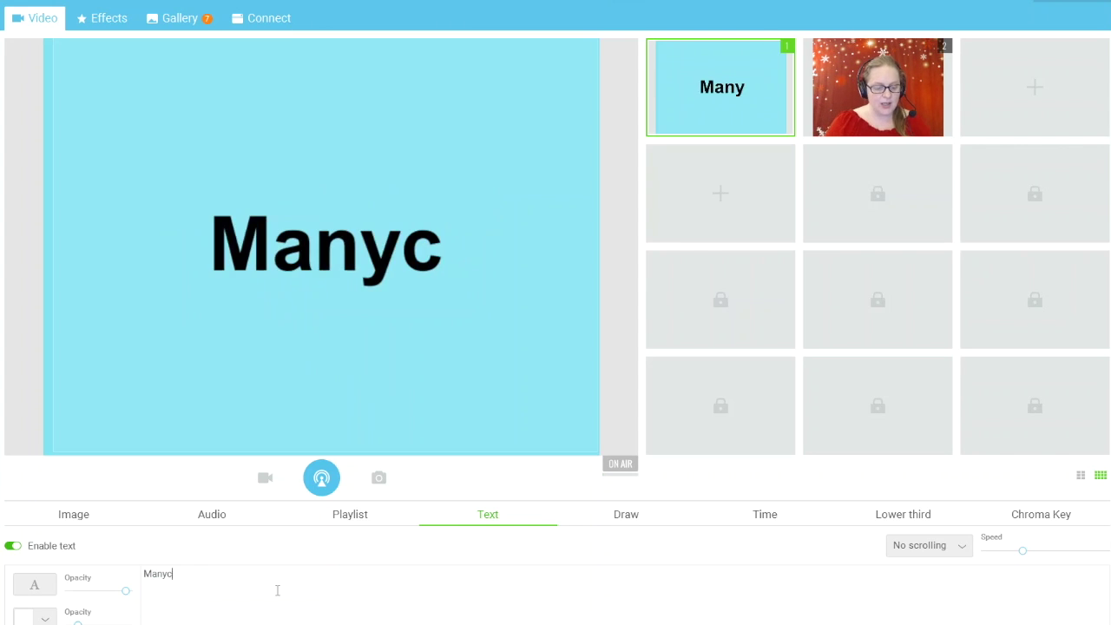
text(am audio set)
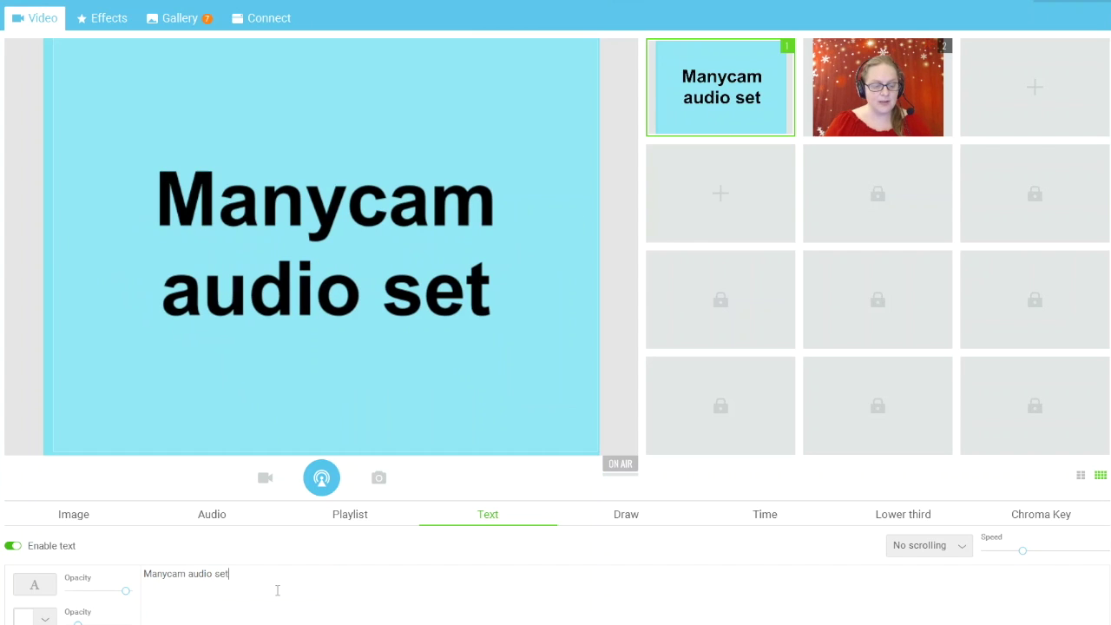
text(tings )
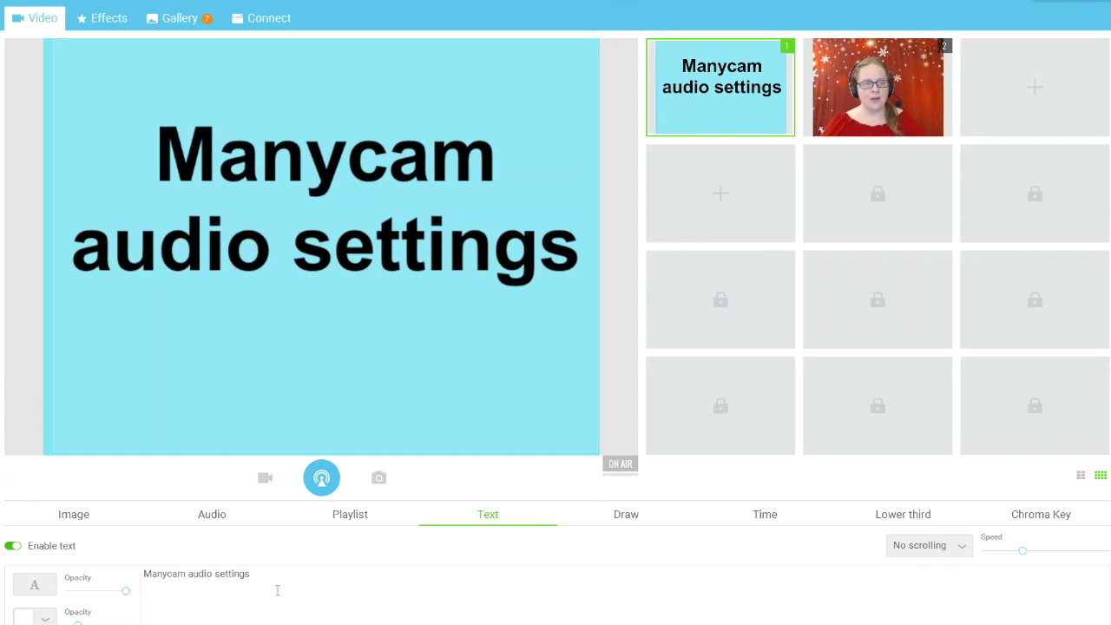
text(default pla)
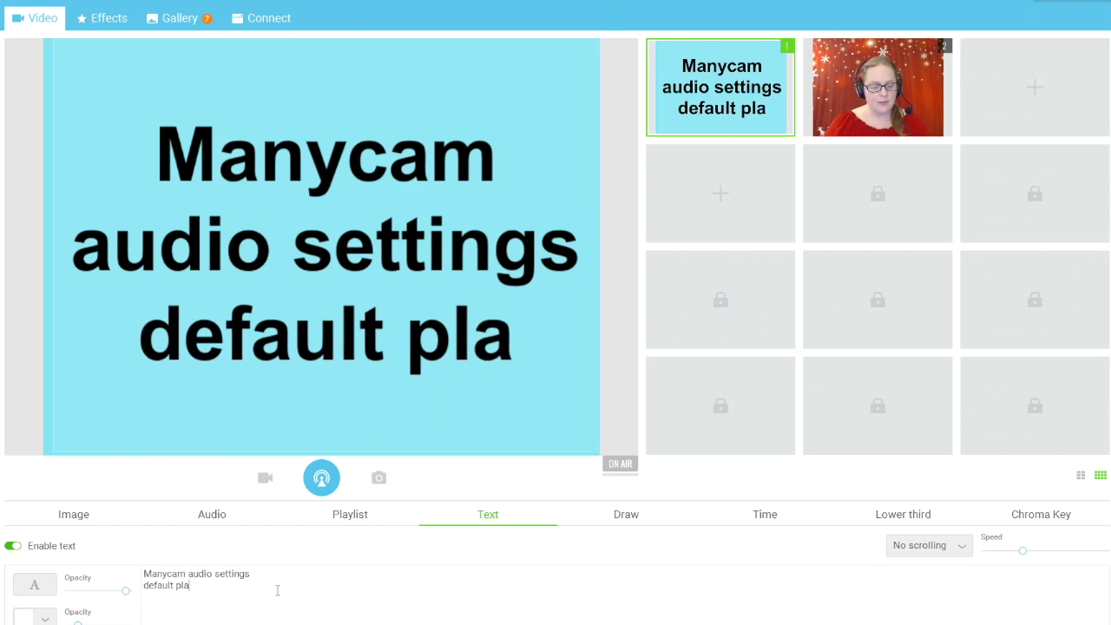
text(yback device)
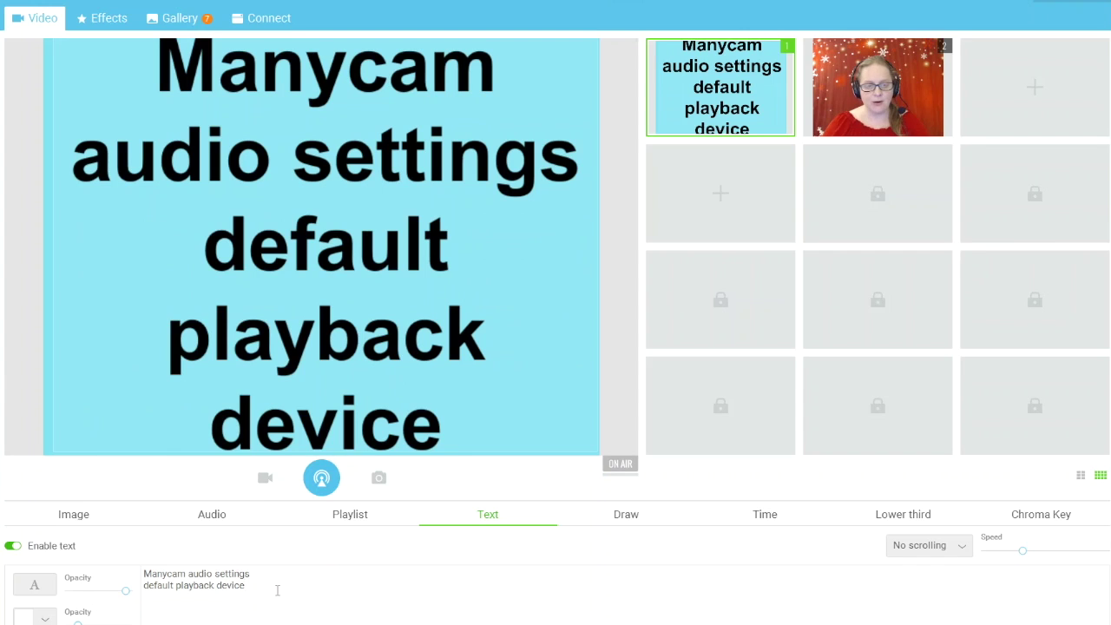
Clear the overlay text from the blue preset and switch the live view to the webcam preset
key(ctrl+a)
key(BackSpace)
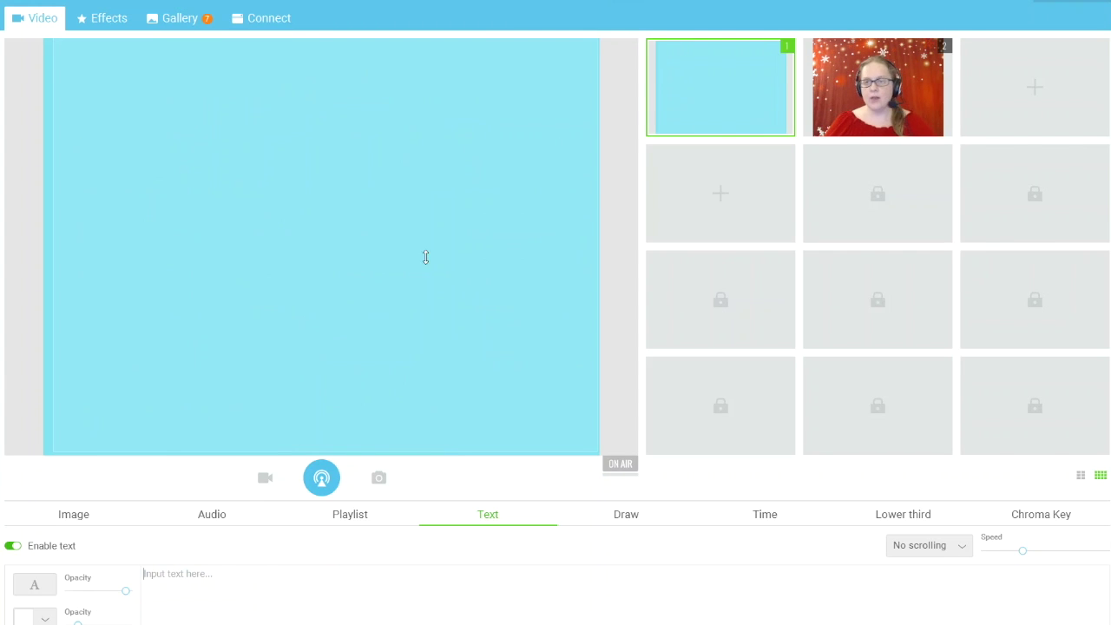
click(884, 78)
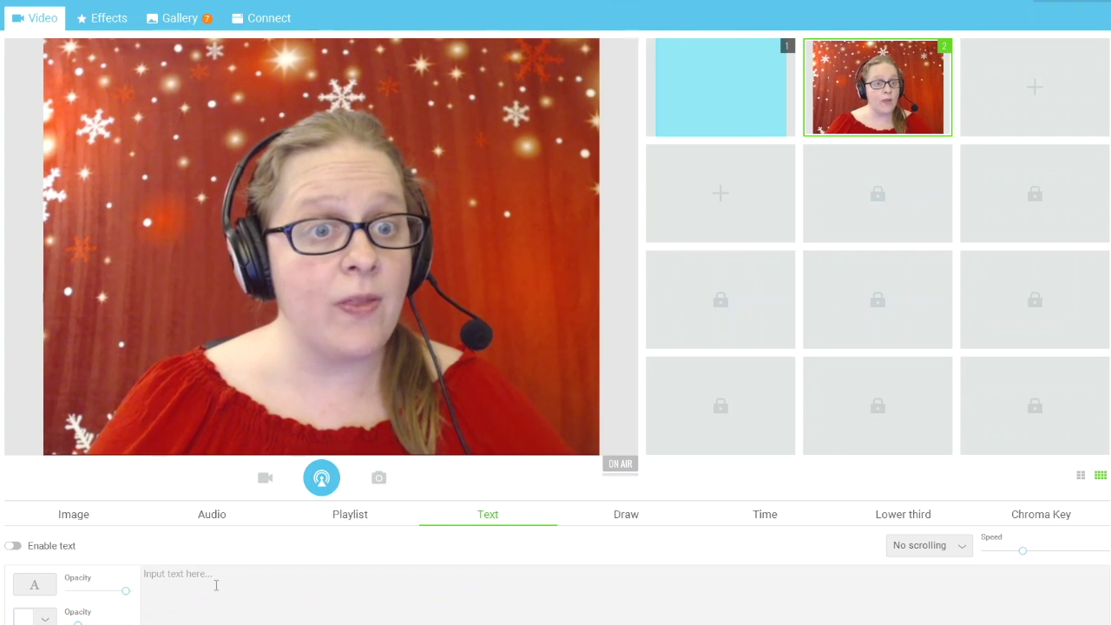
Add System sound as an audio input alongside the headset microphone and remove it again
click(217, 521)
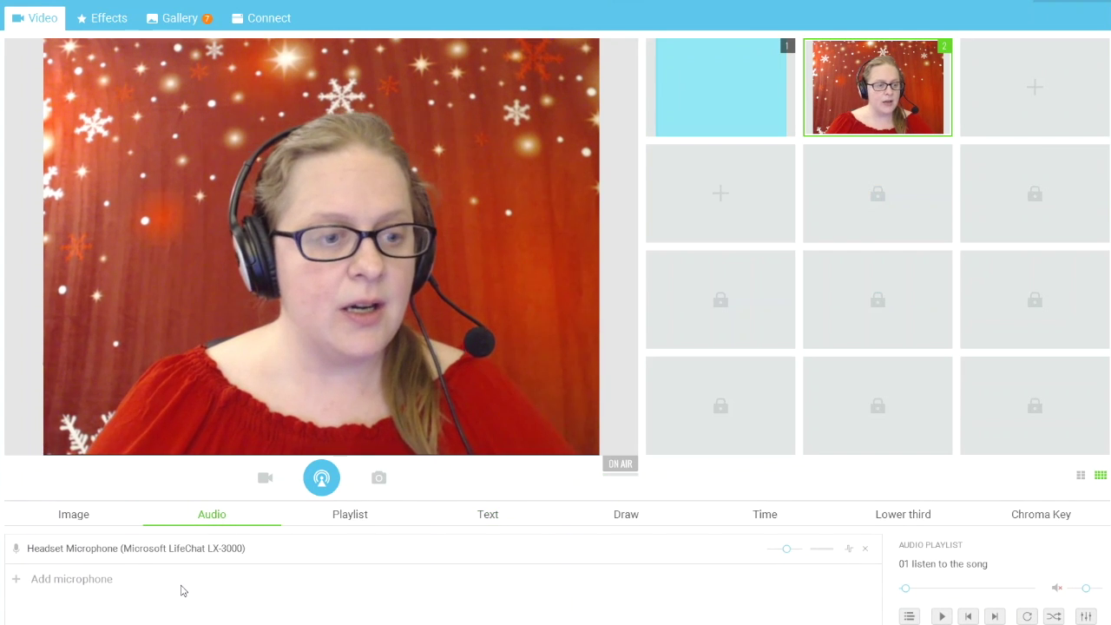
click(89, 580)
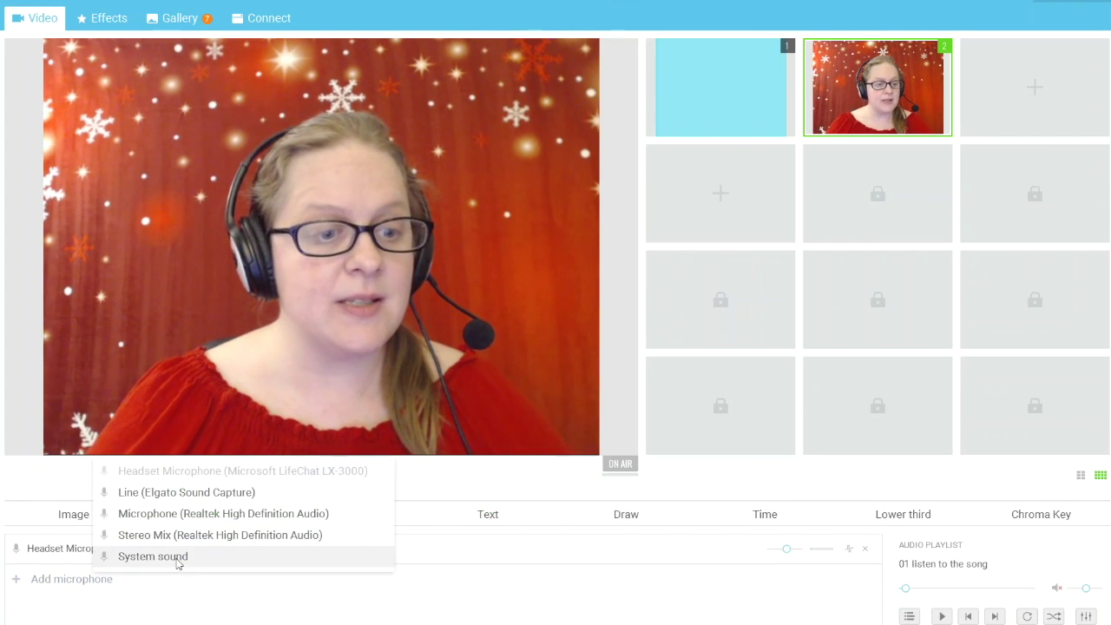
click(139, 556)
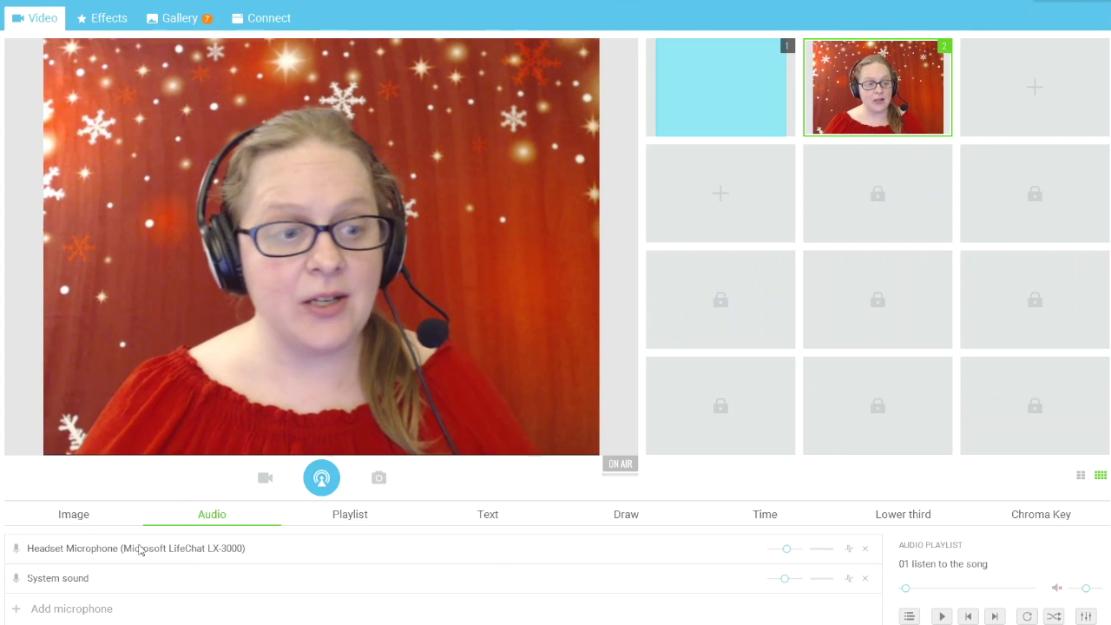
click(865, 579)
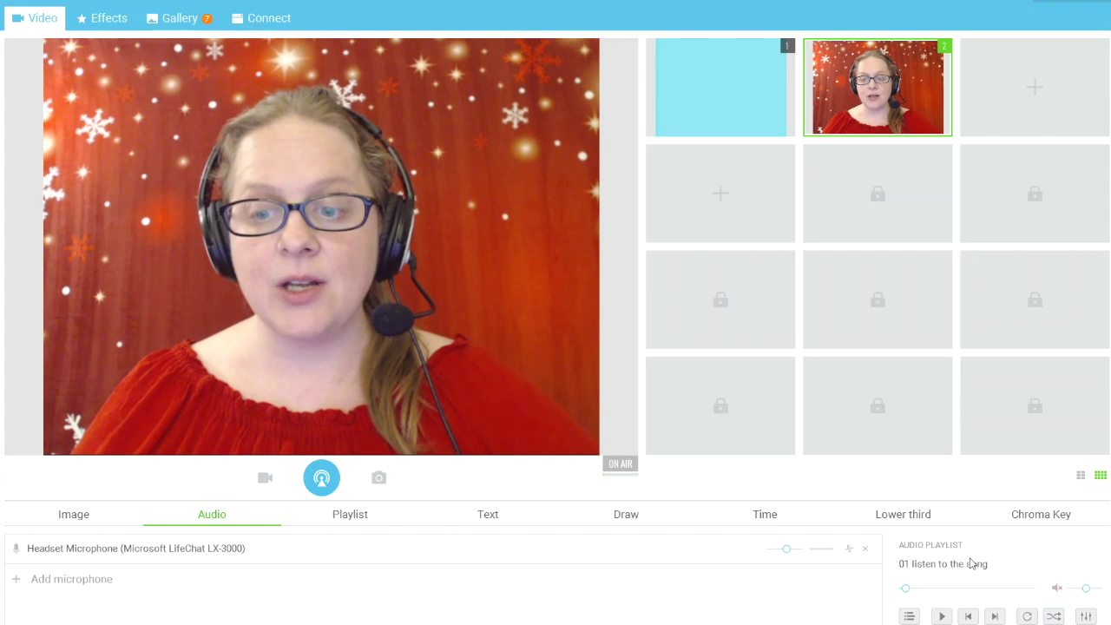
Add the track "12 Gary's adventures" to the audio playlist
click(909, 616)
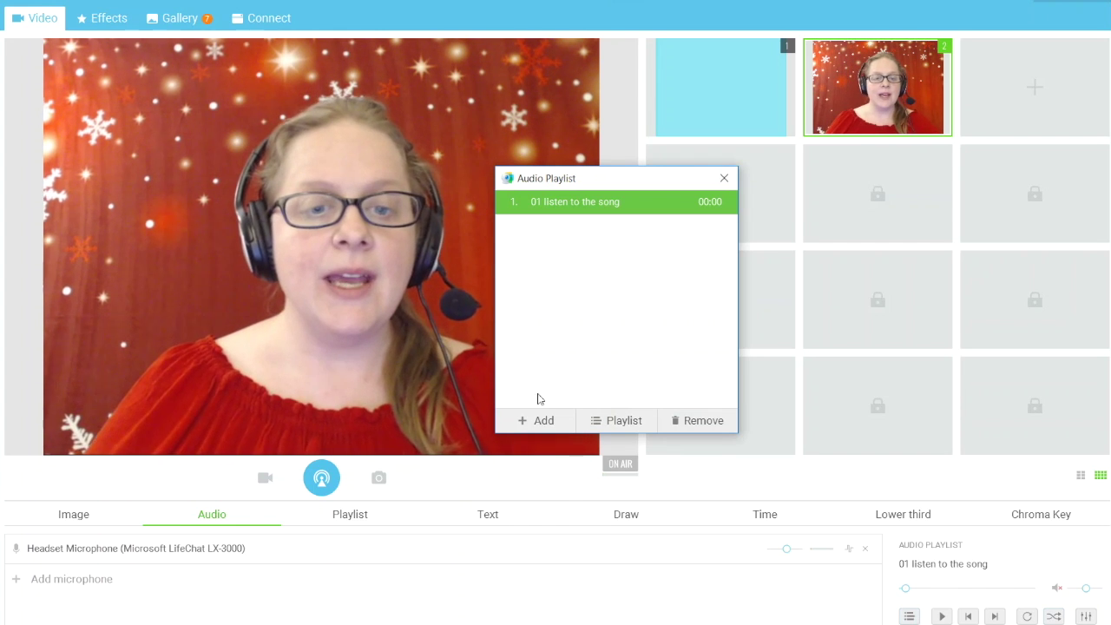
click(537, 421)
click(538, 438)
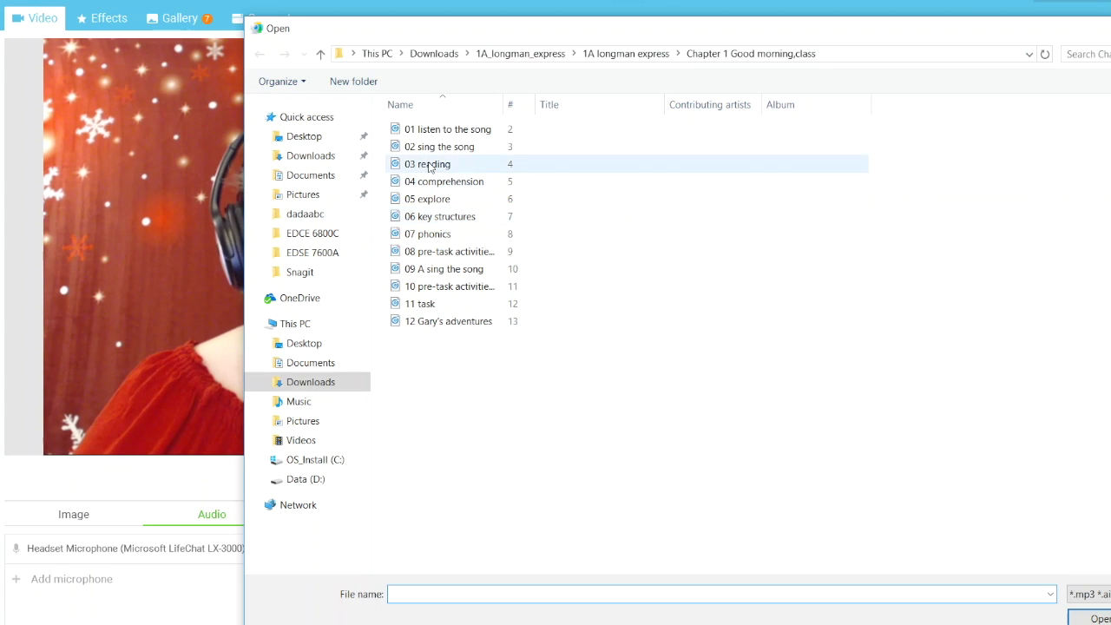
double_click(447, 321)
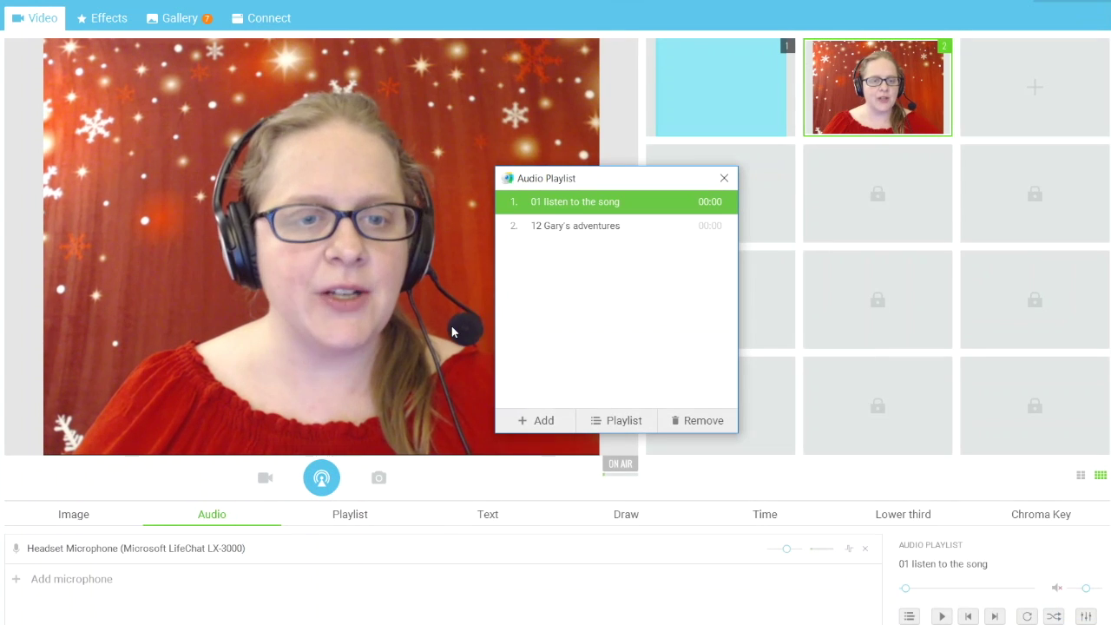
Play "12 Gary's adventures" with the playlist sound unmuted, pause it and close the audio playlist
click(579, 227)
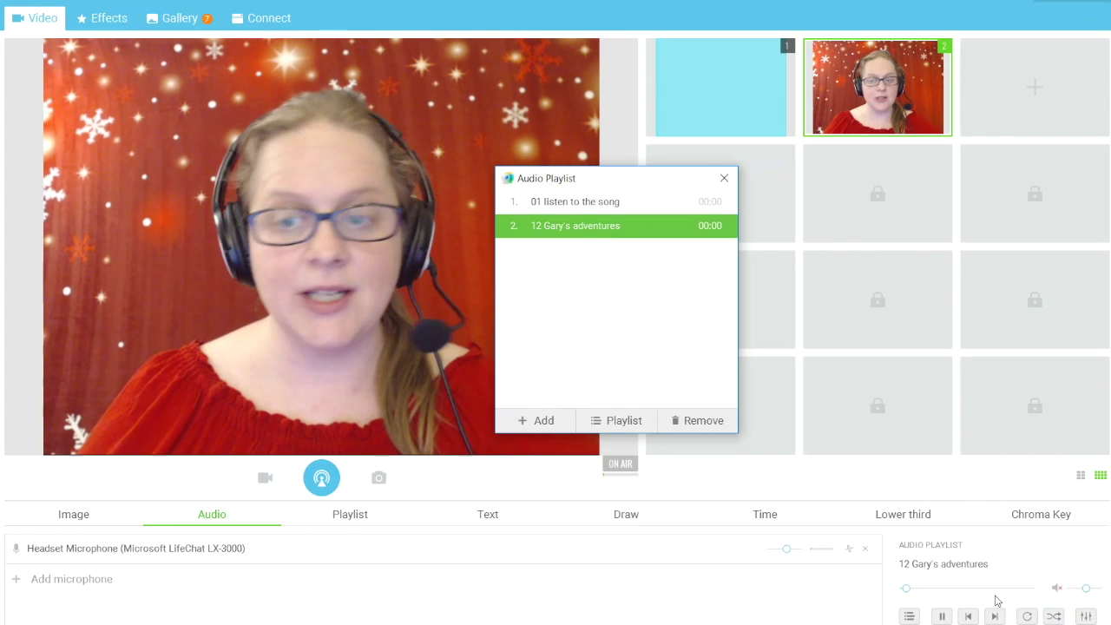
click(1055, 590)
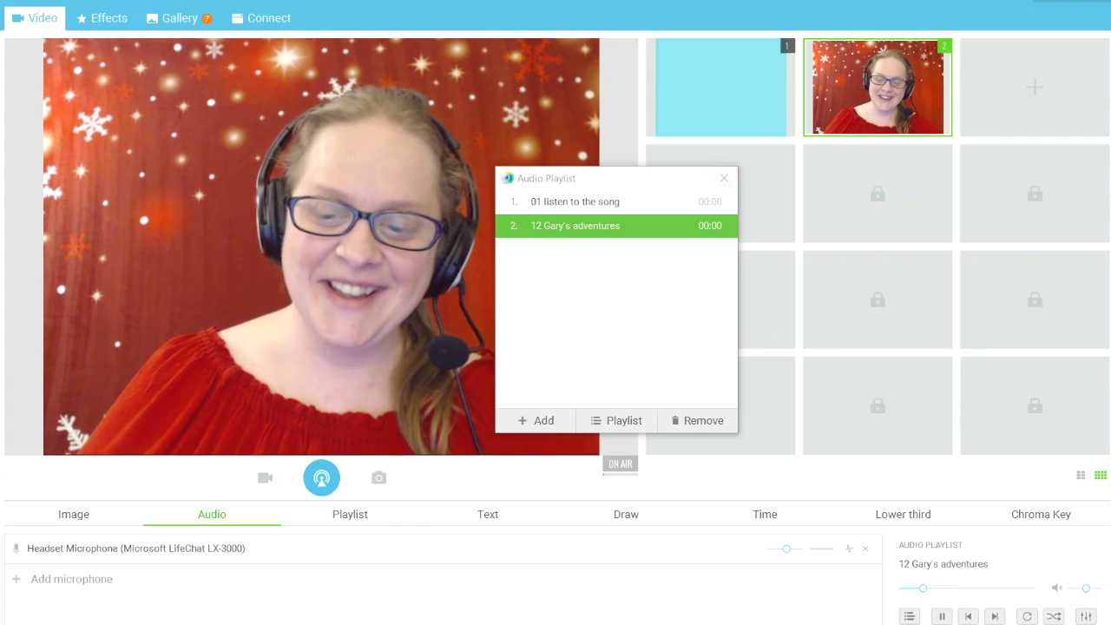
click(942, 616)
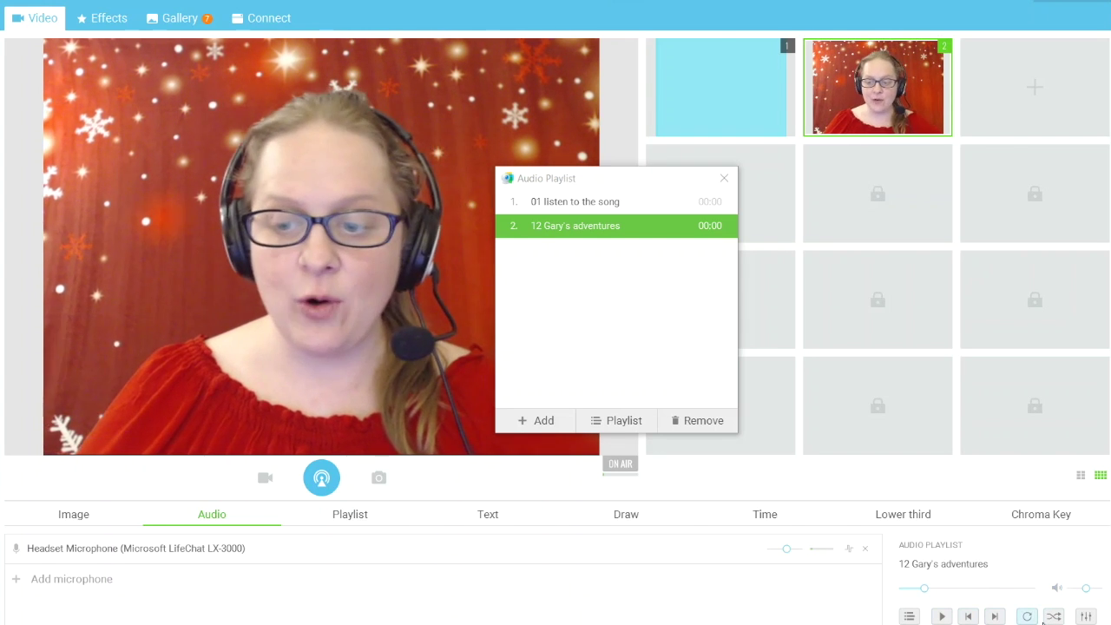
click(724, 178)
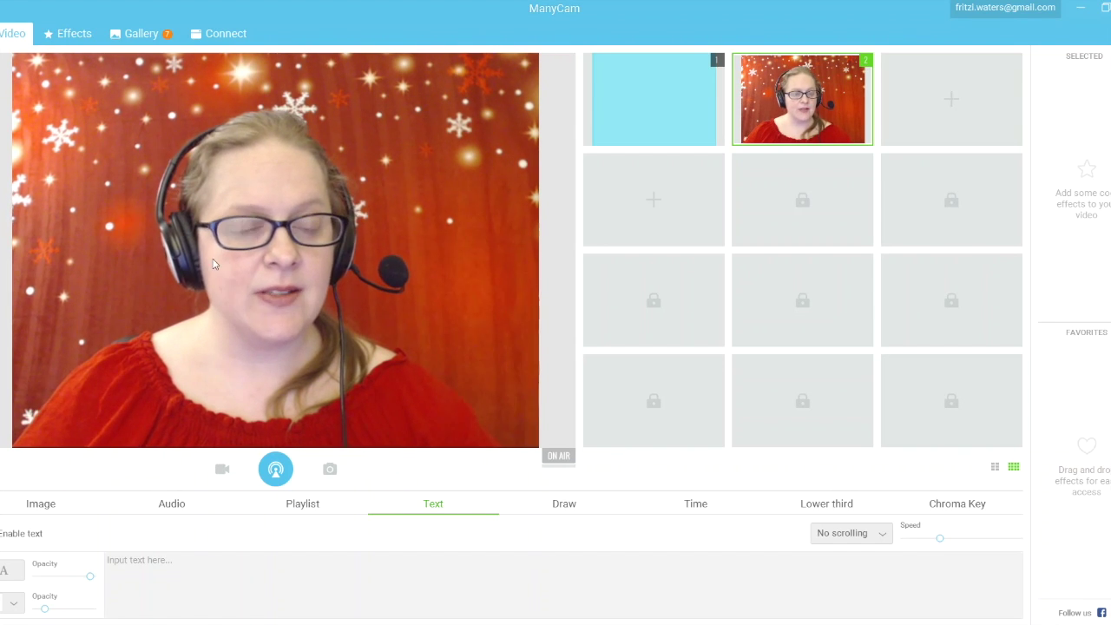
Choose Logitech HD Pro Webcam C920 as the camera source for the live view
right_click(298, 191)
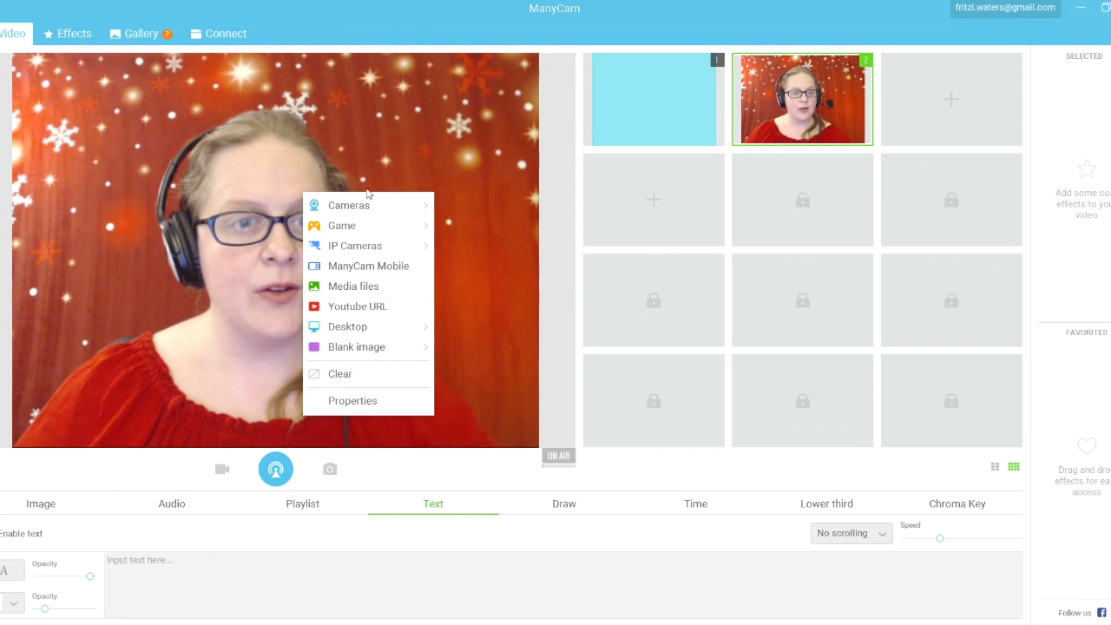
mouse_move(385, 211)
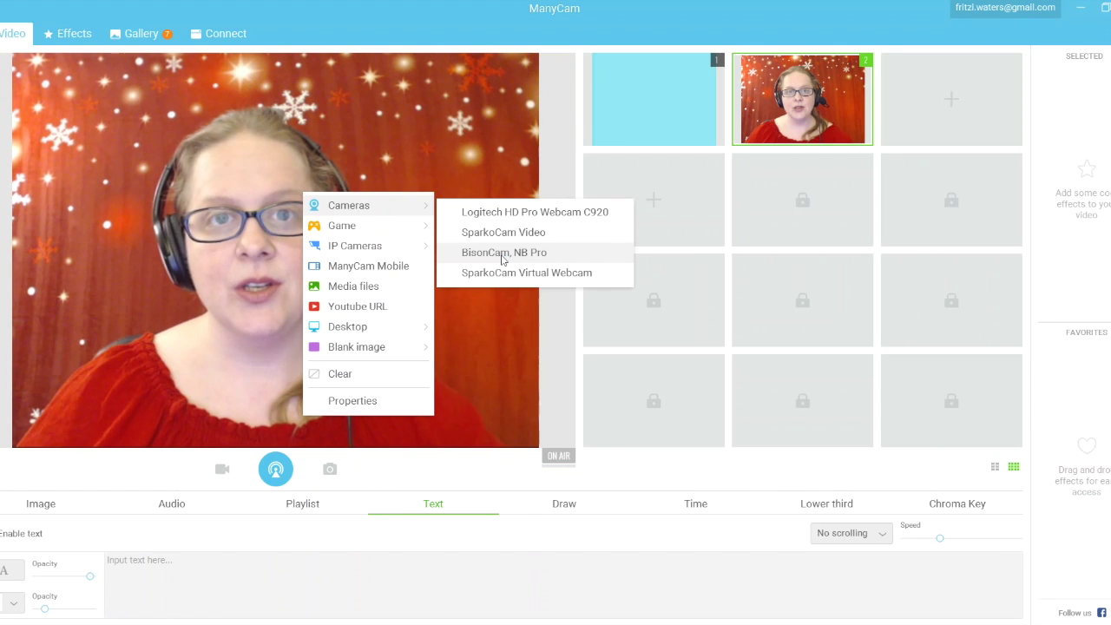
click(445, 214)
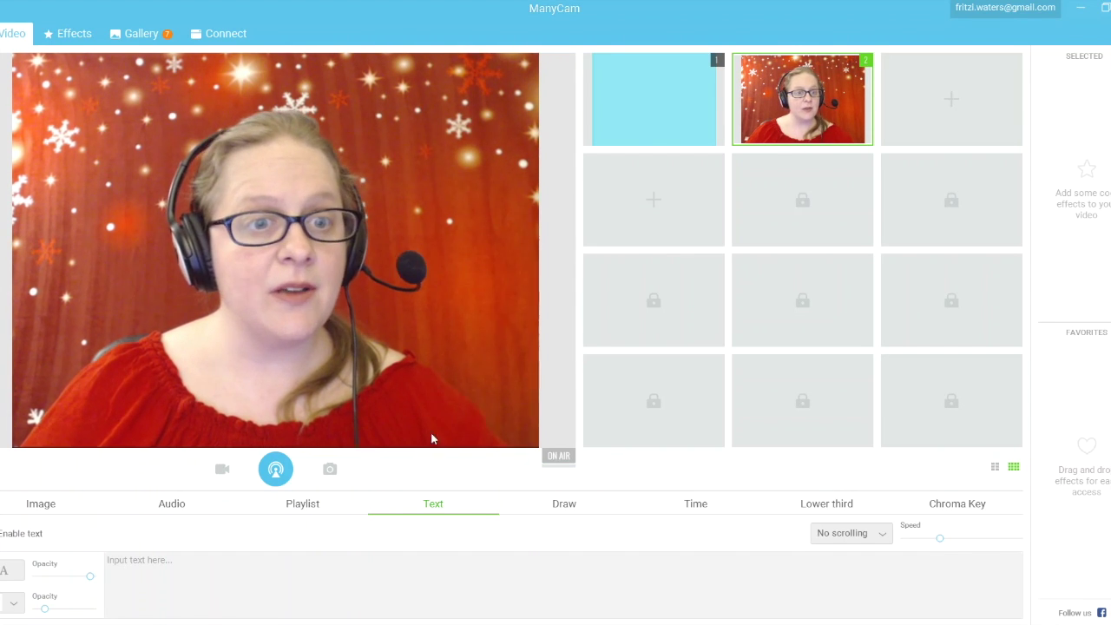
Remove the webcam from the live preset's playlist and add Logitech HD Pro Webcam C920 again as its camera source
click(300, 509)
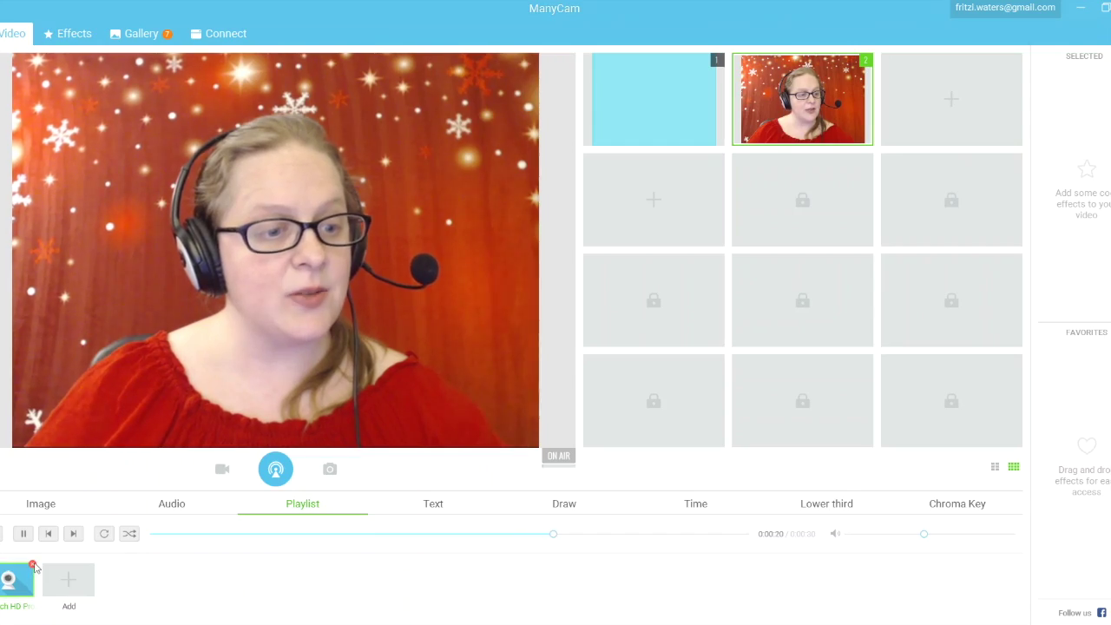
click(33, 567)
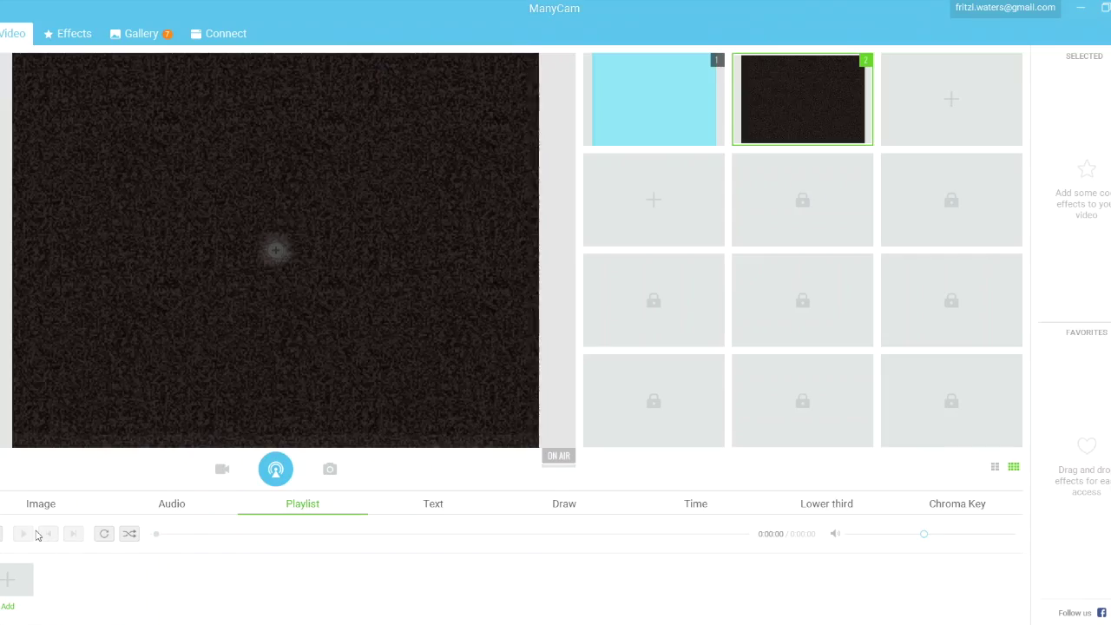
click(283, 176)
mouse_move(364, 198)
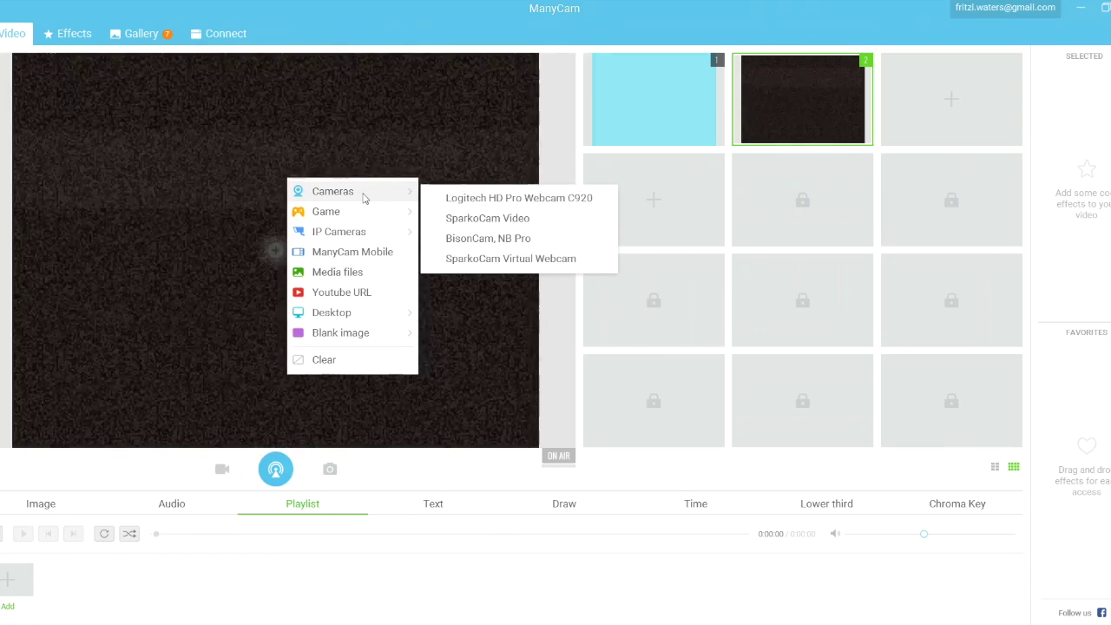
click(494, 200)
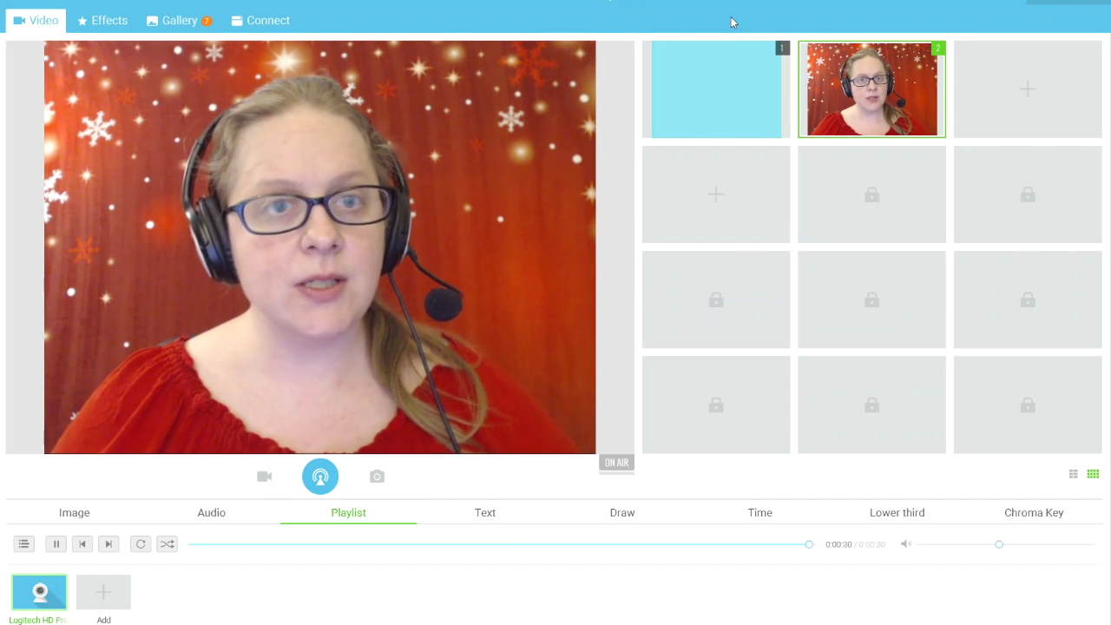
Make the blue preset live with a transition and change its source to a Fuchsia blank image
mouse_move(714, 81)
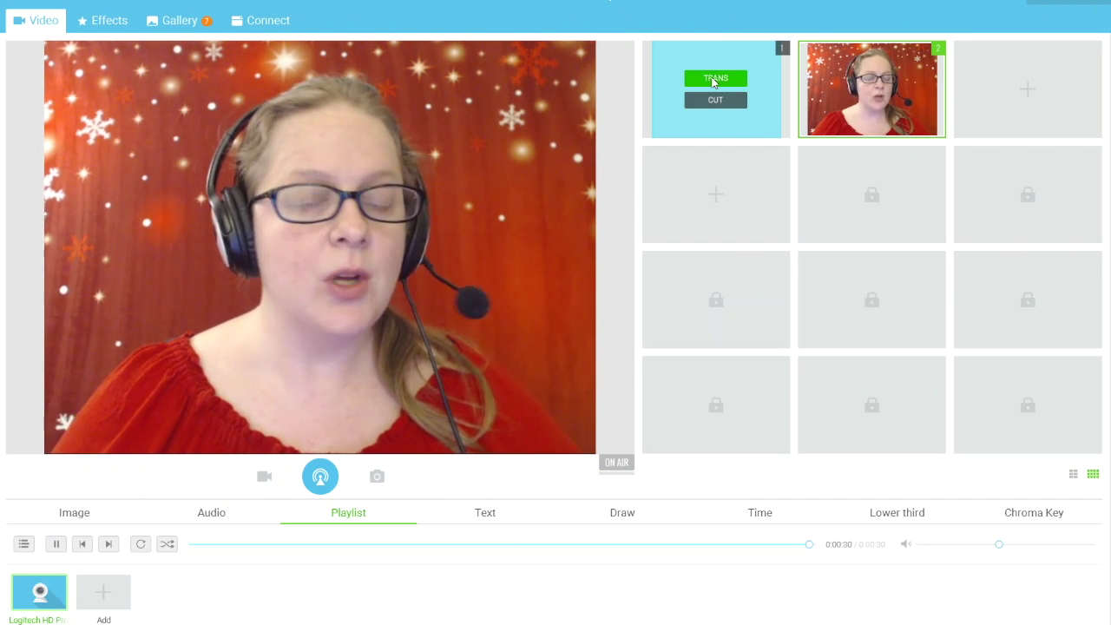
click(714, 78)
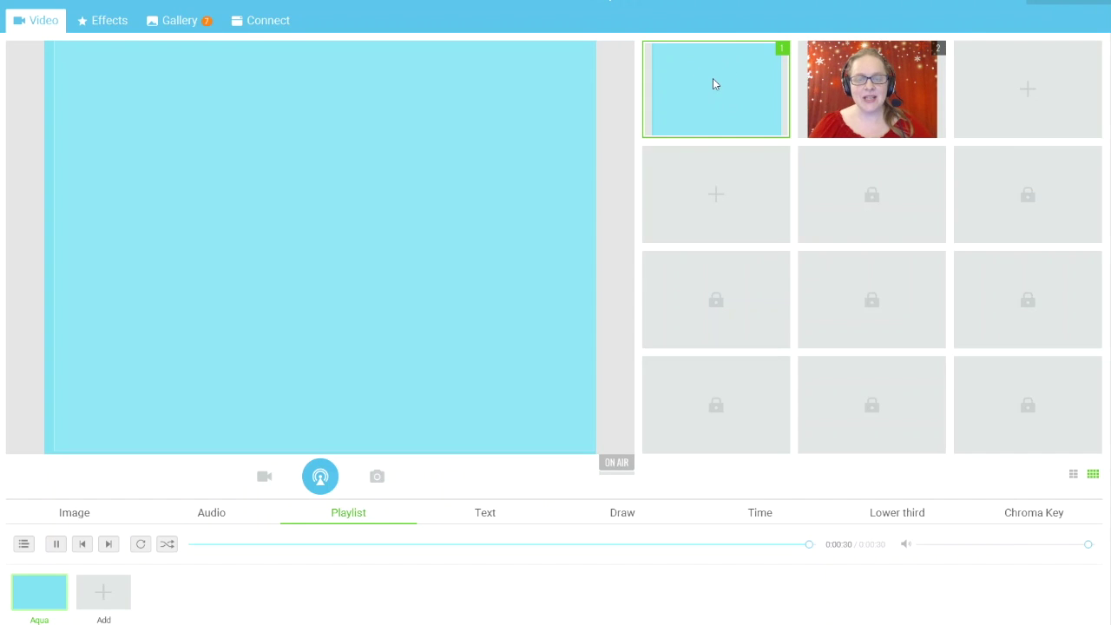
right_click(712, 83)
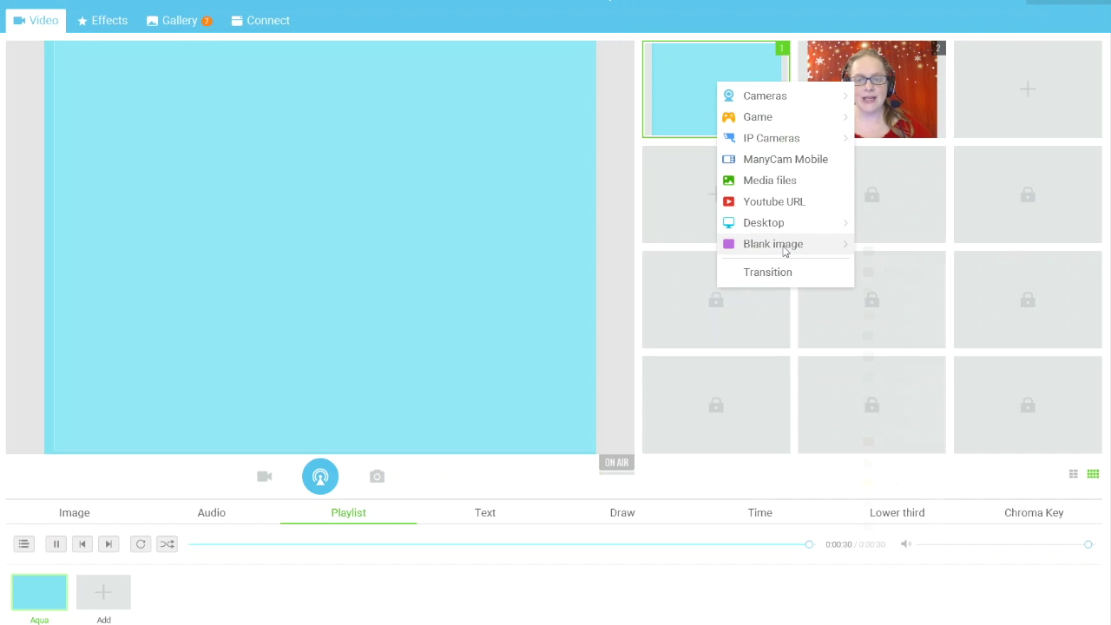
mouse_move(785, 251)
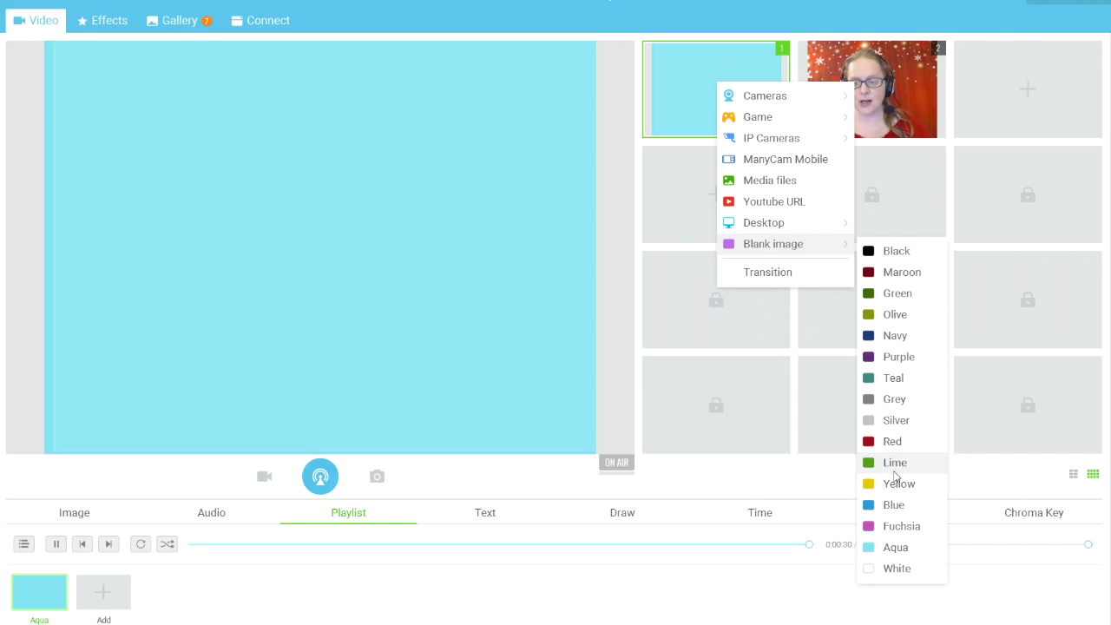
click(900, 526)
Change the first preset's blank image to Teal and after that to White
right_click(730, 93)
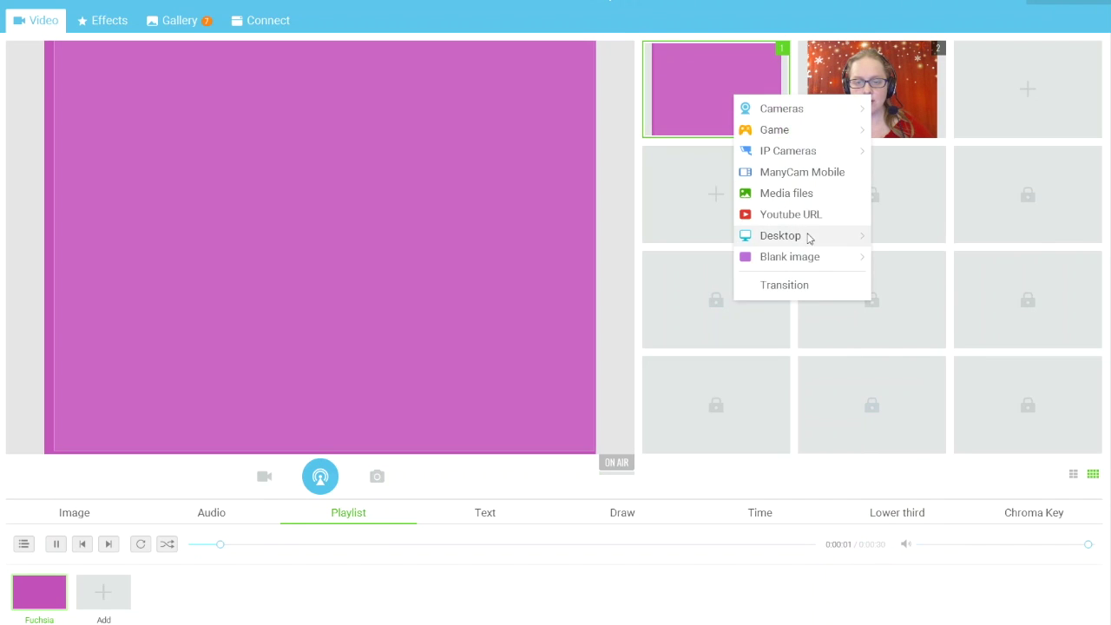
mouse_move(821, 258)
click(903, 398)
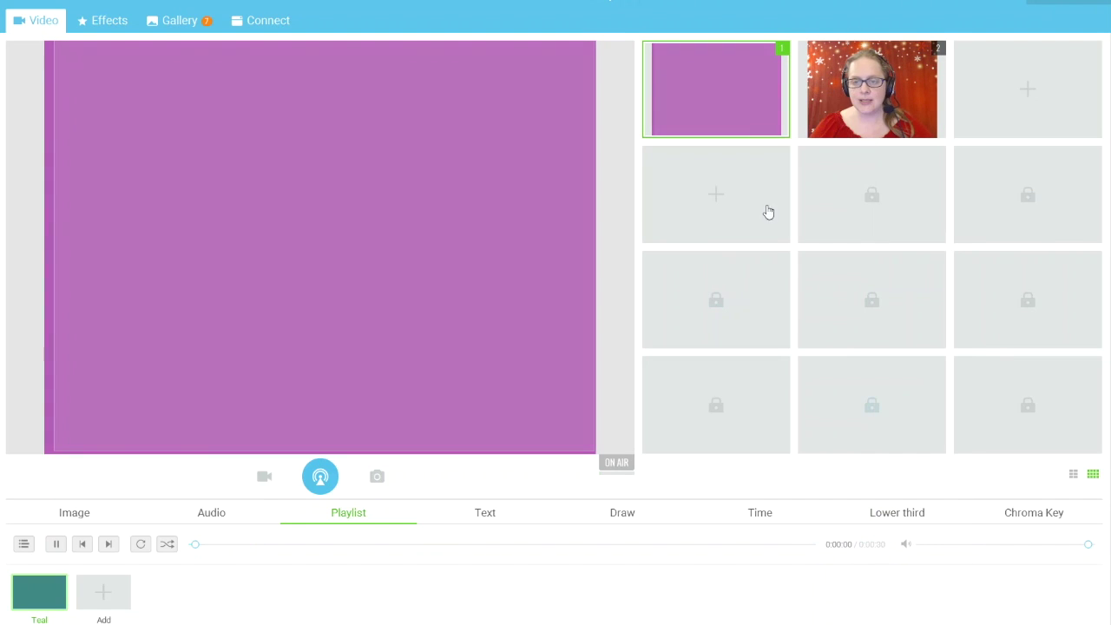
right_click(716, 94)
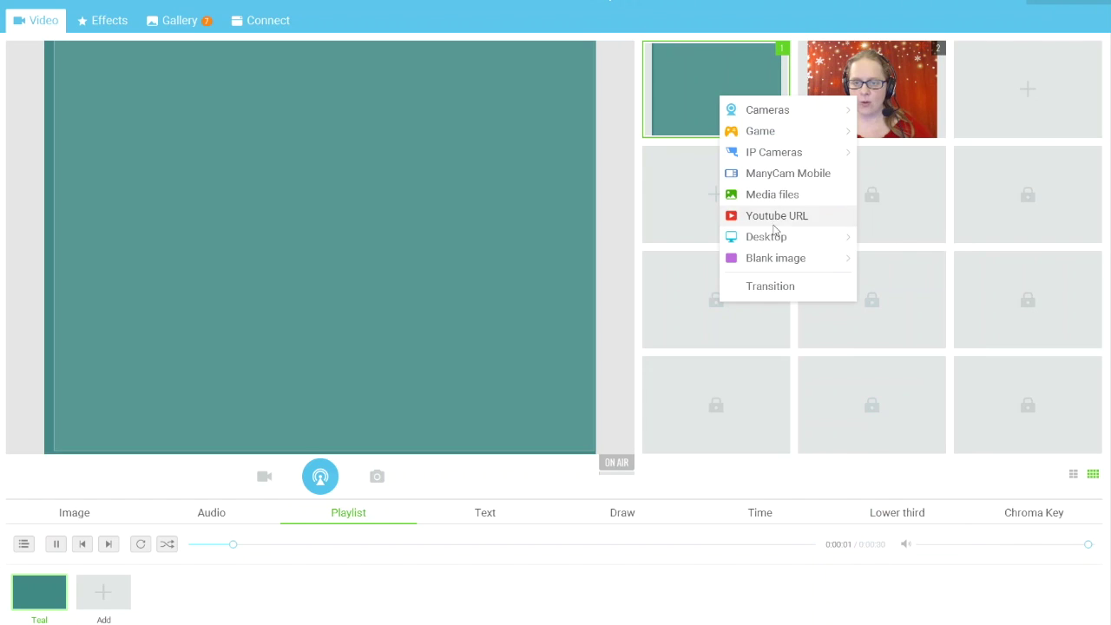
mouse_move(779, 267)
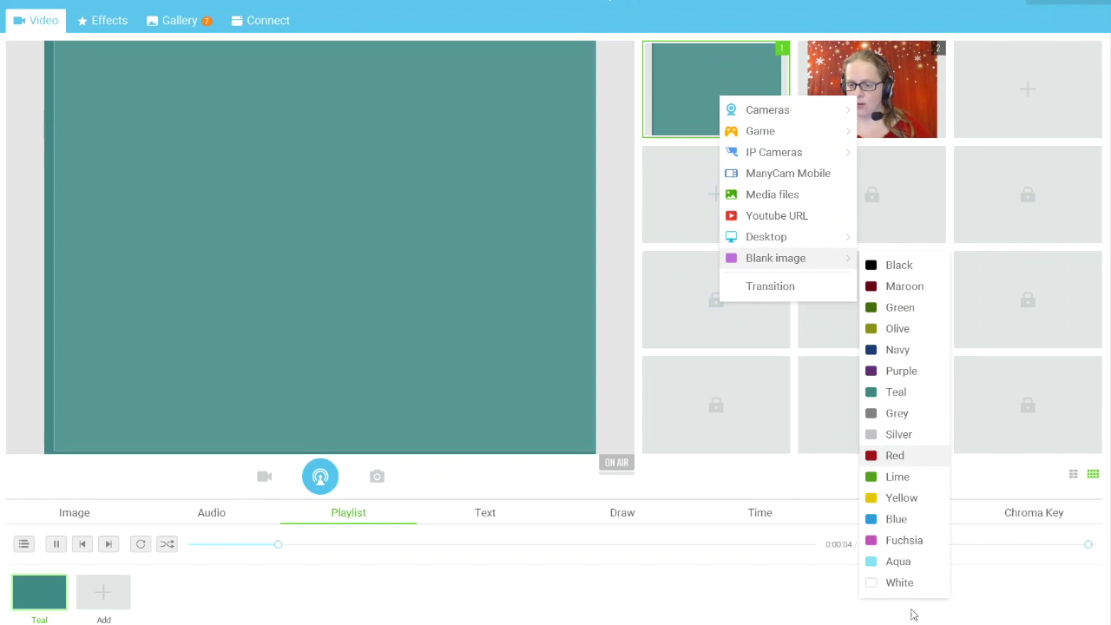
click(906, 582)
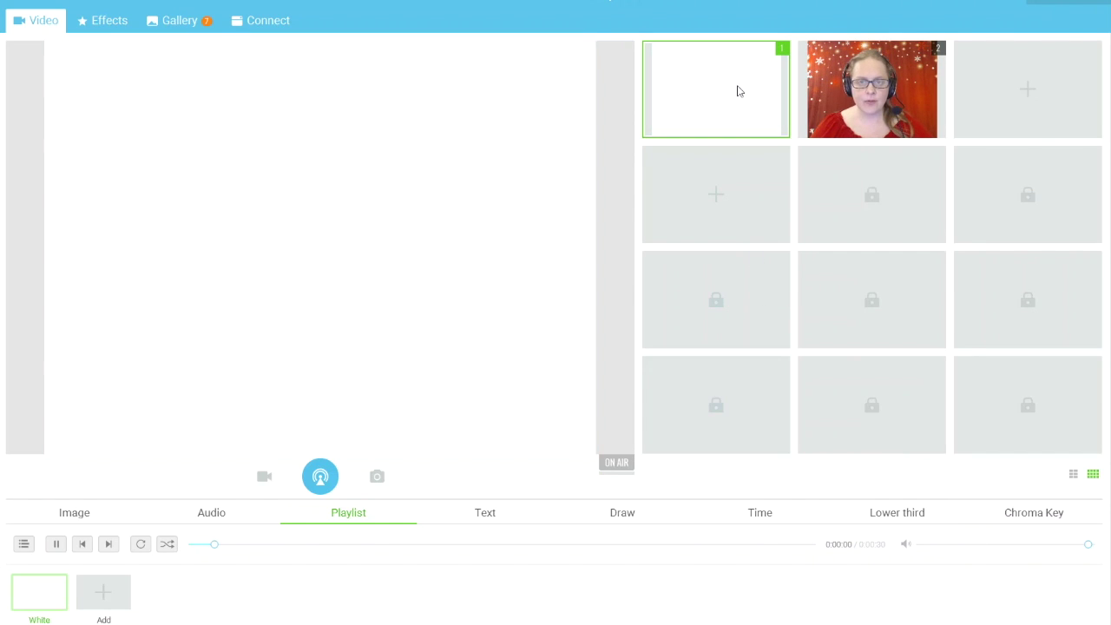
Set the first preset's blank image to Aqua
right_click(737, 90)
mouse_move(796, 254)
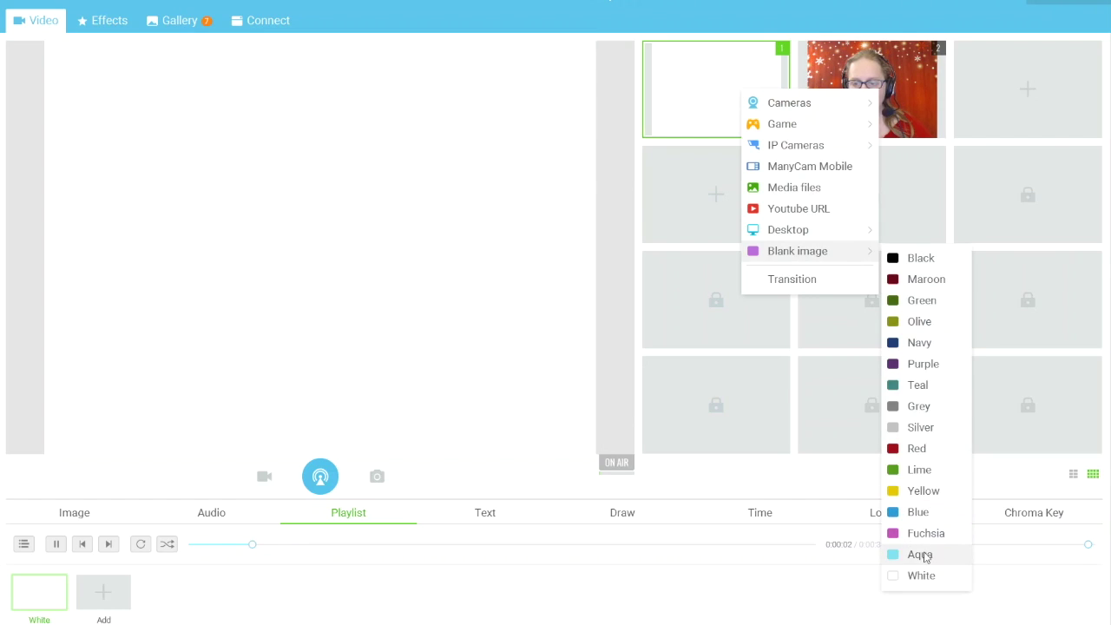
click(923, 553)
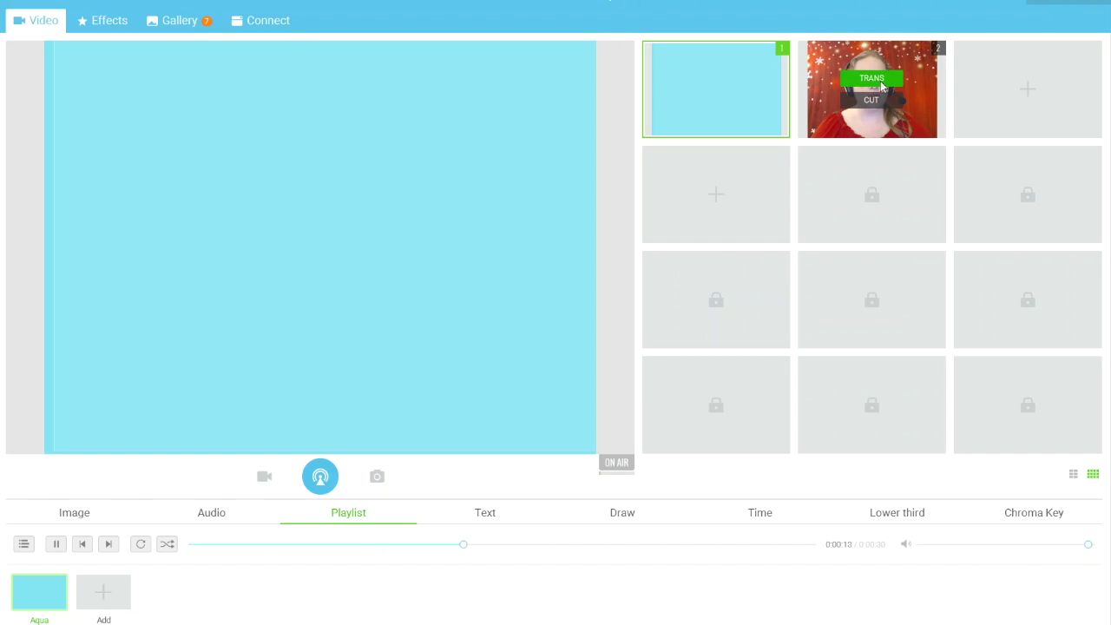
Make the webcam preset live with a transition, and cut to the aqua preset and back to the webcam
click(877, 80)
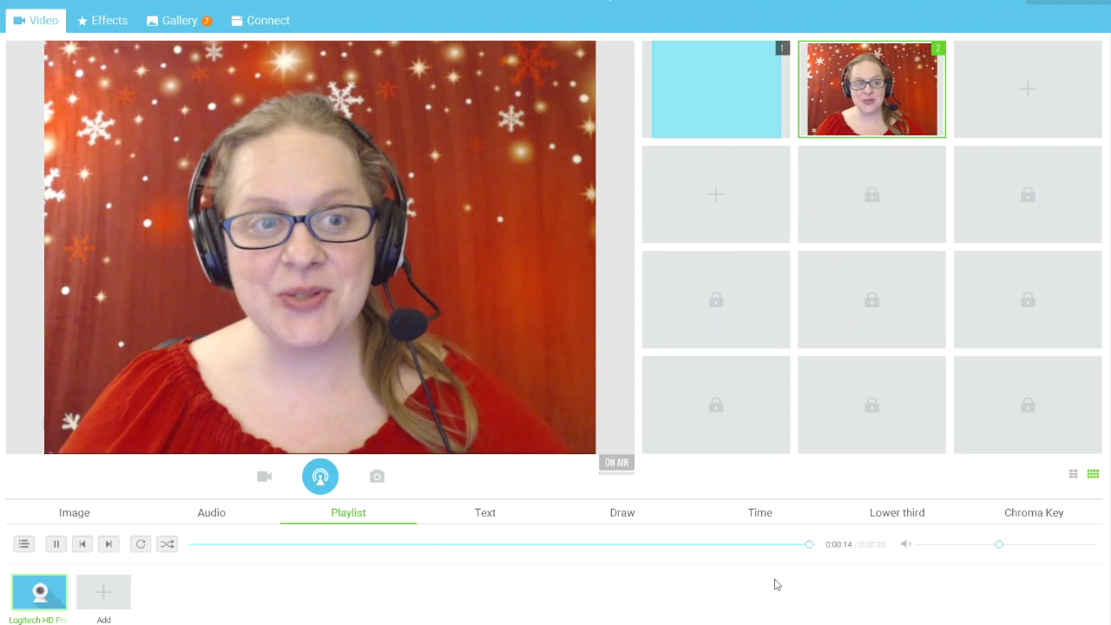
mouse_move(749, 101)
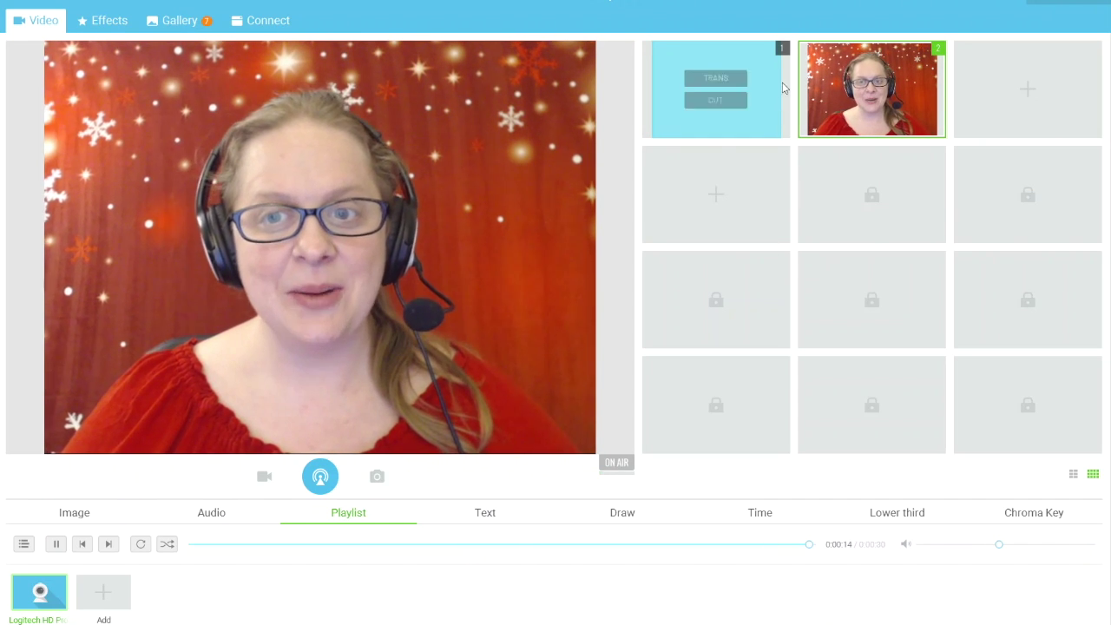
click(715, 100)
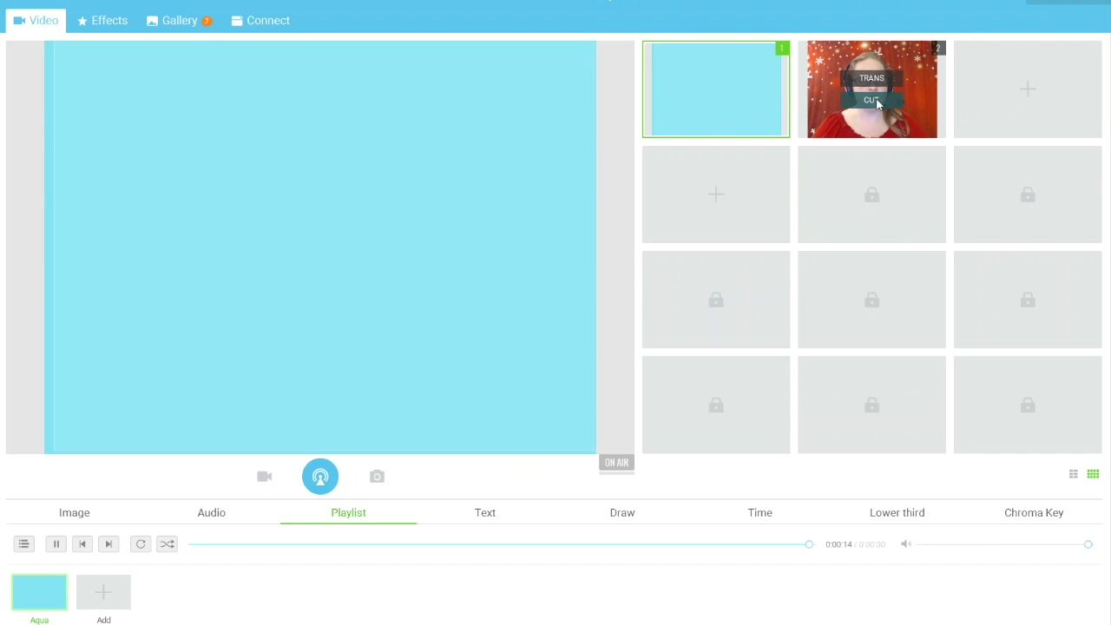
click(870, 99)
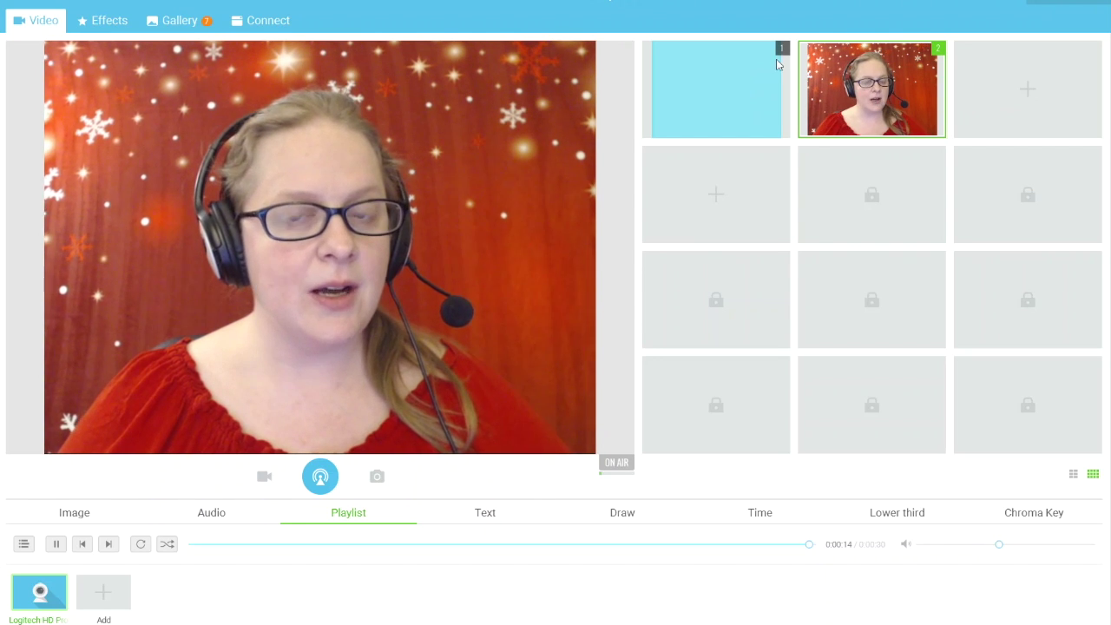
Set the aqua preset's transition type to Popup Center with a speed of 2 sec and save it
mouse_move(724, 81)
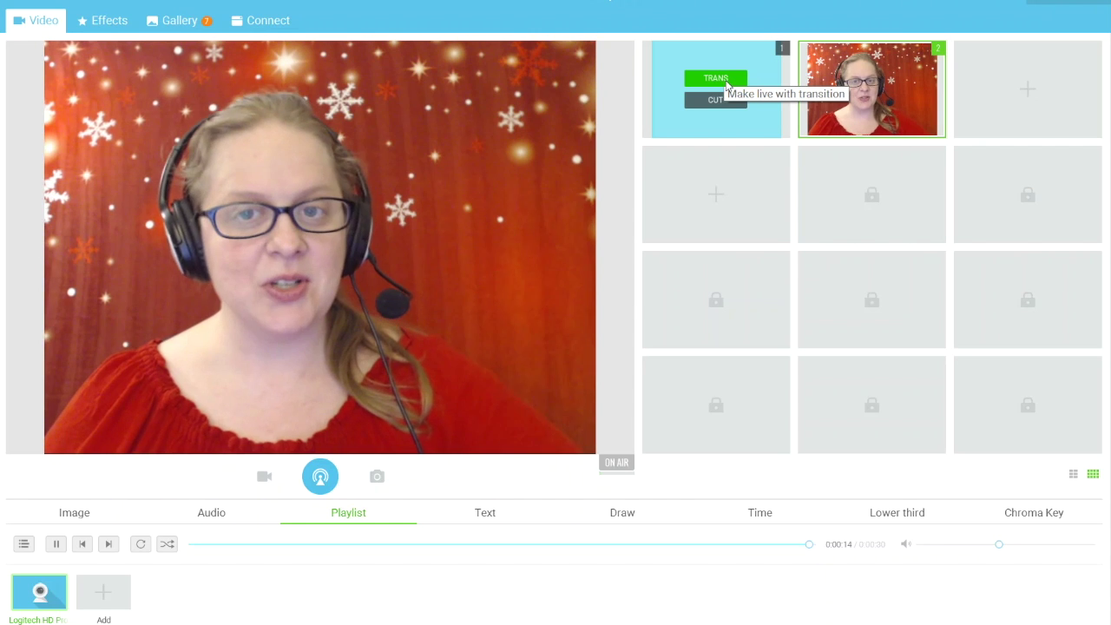
right_click(723, 61)
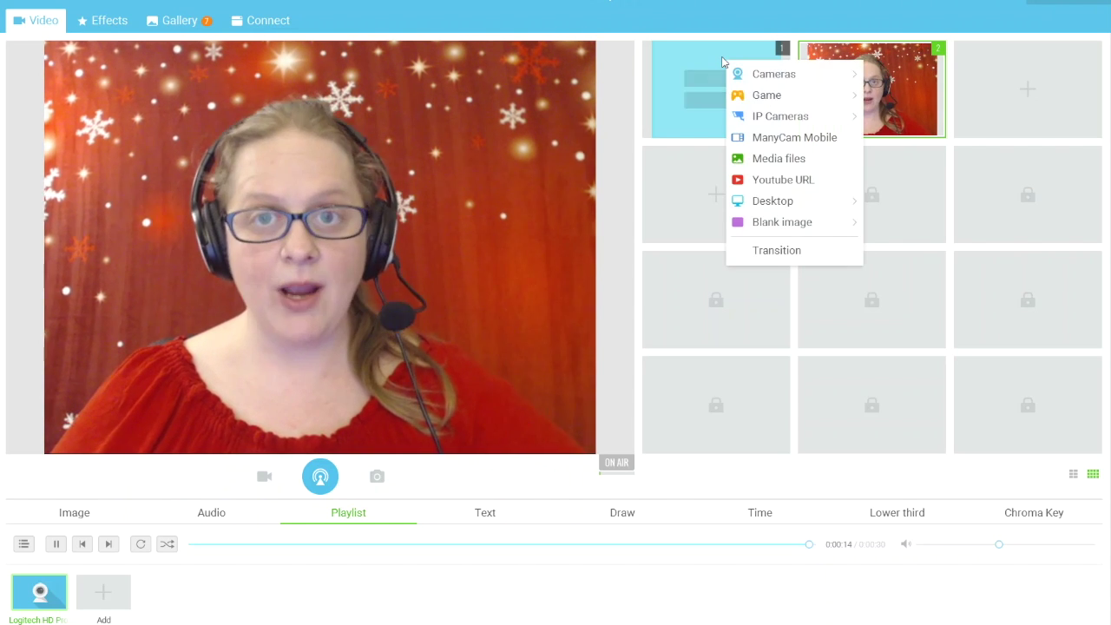
click(792, 251)
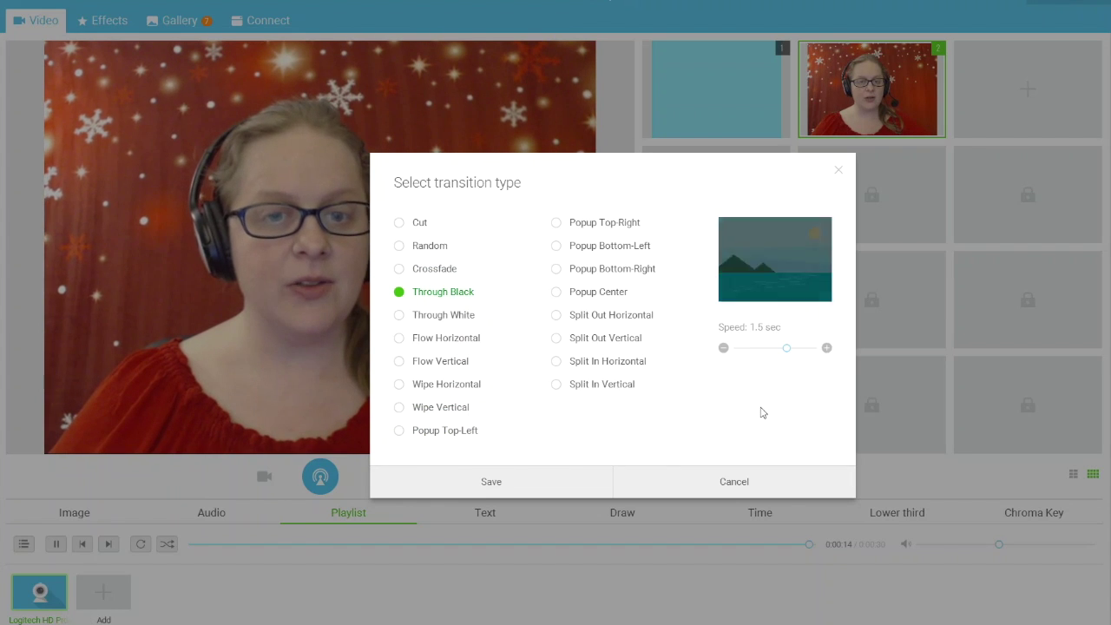
click(557, 292)
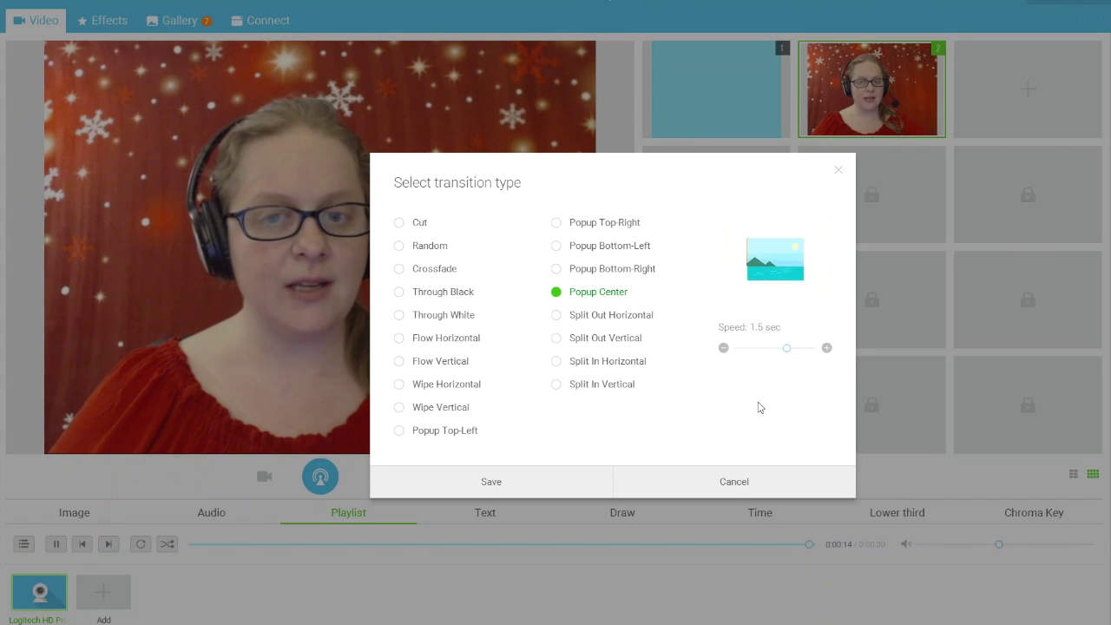
click(723, 347)
click(826, 347)
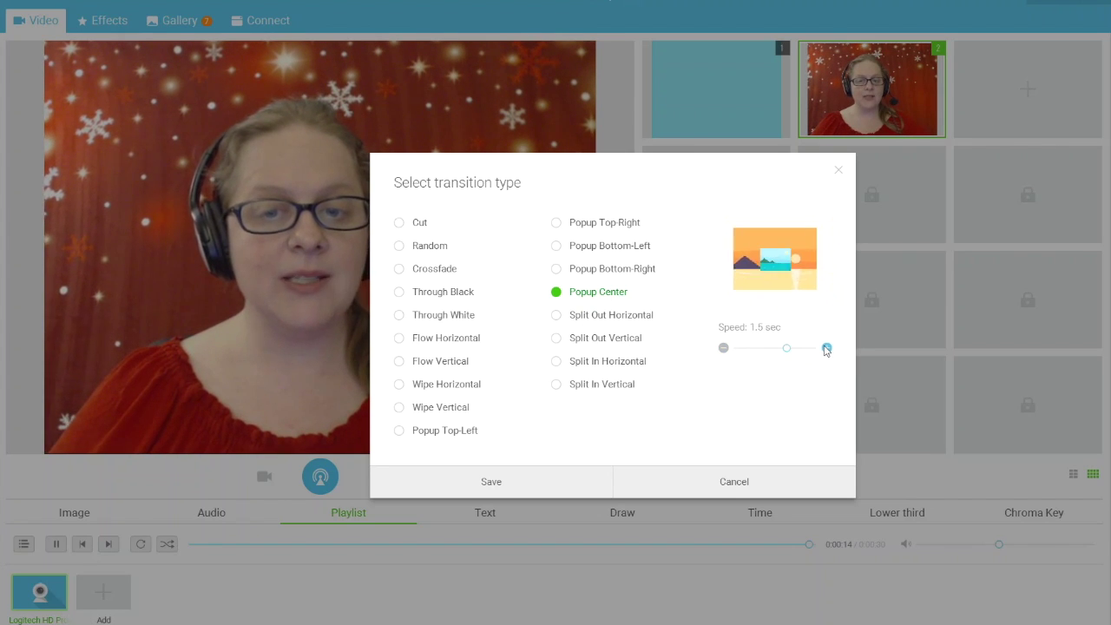
click(826, 347)
click(826, 347)
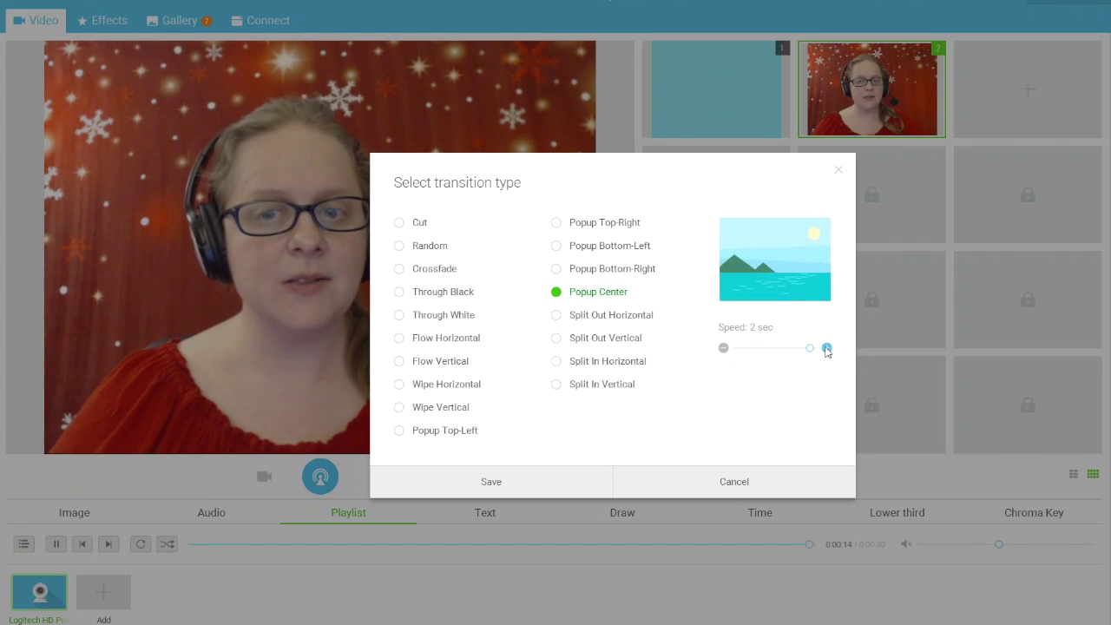
click(504, 483)
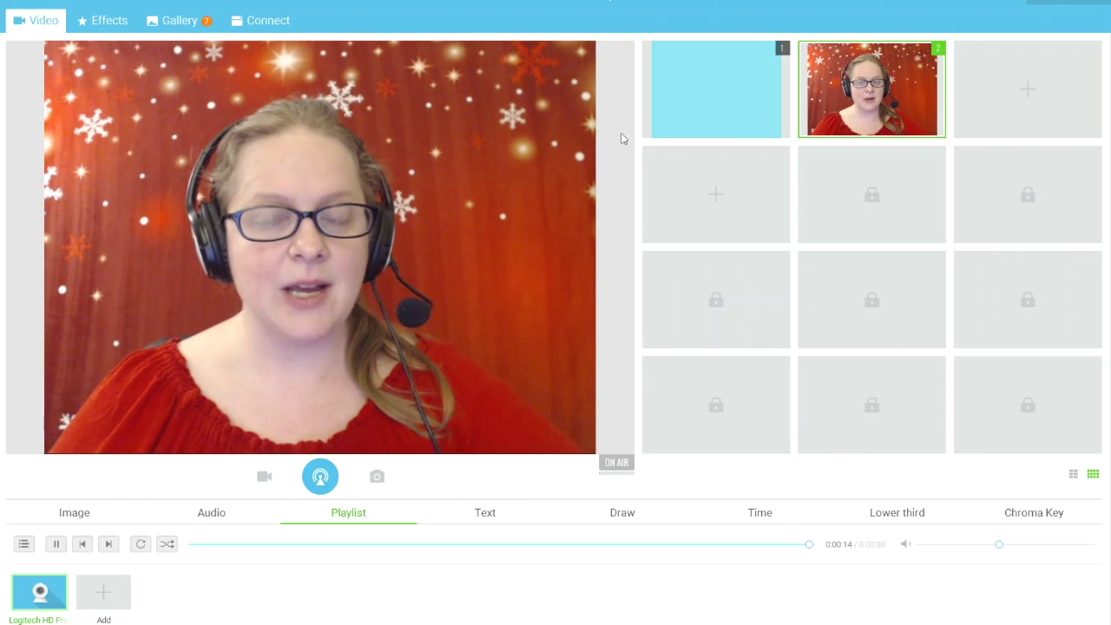
Make the aqua preset live with its transition, and return to the webcam preset with a transition
mouse_move(734, 61)
click(723, 77)
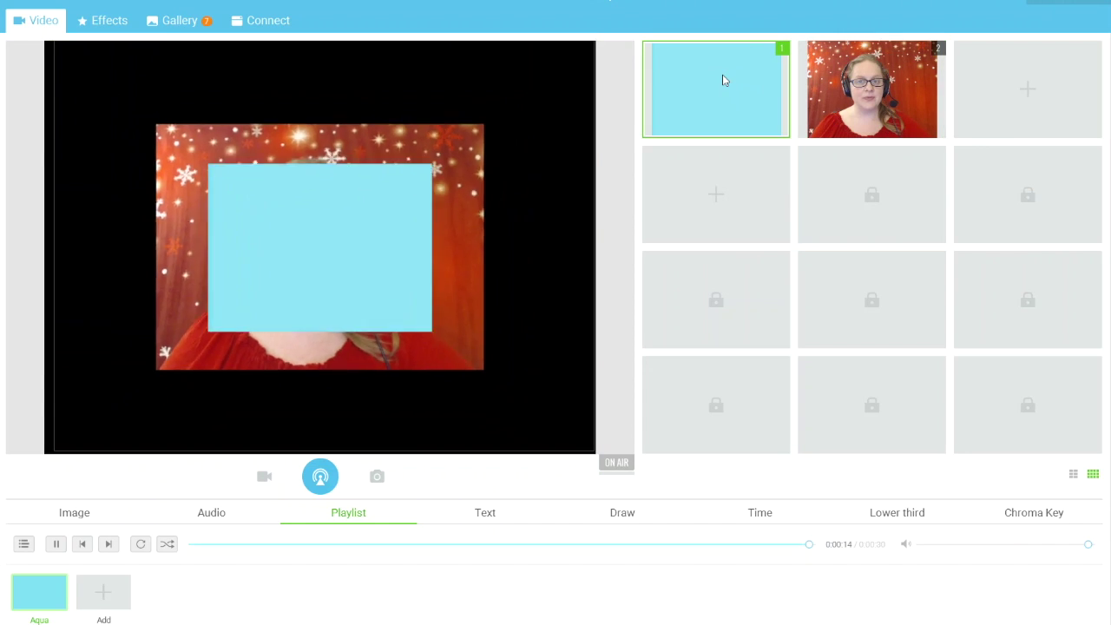
mouse_move(873, 85)
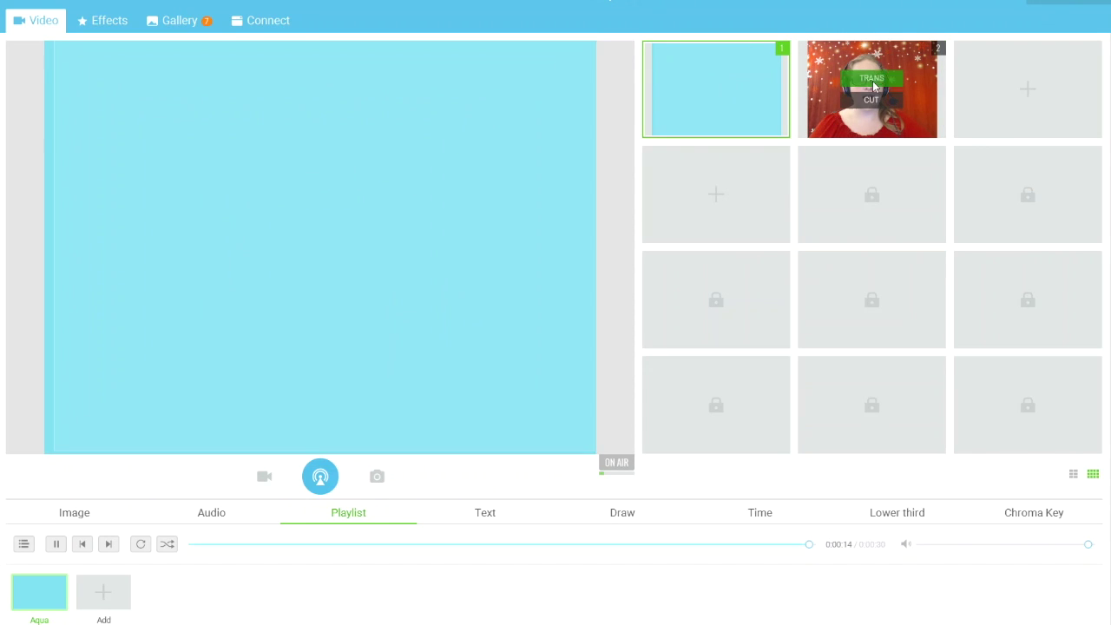
click(872, 80)
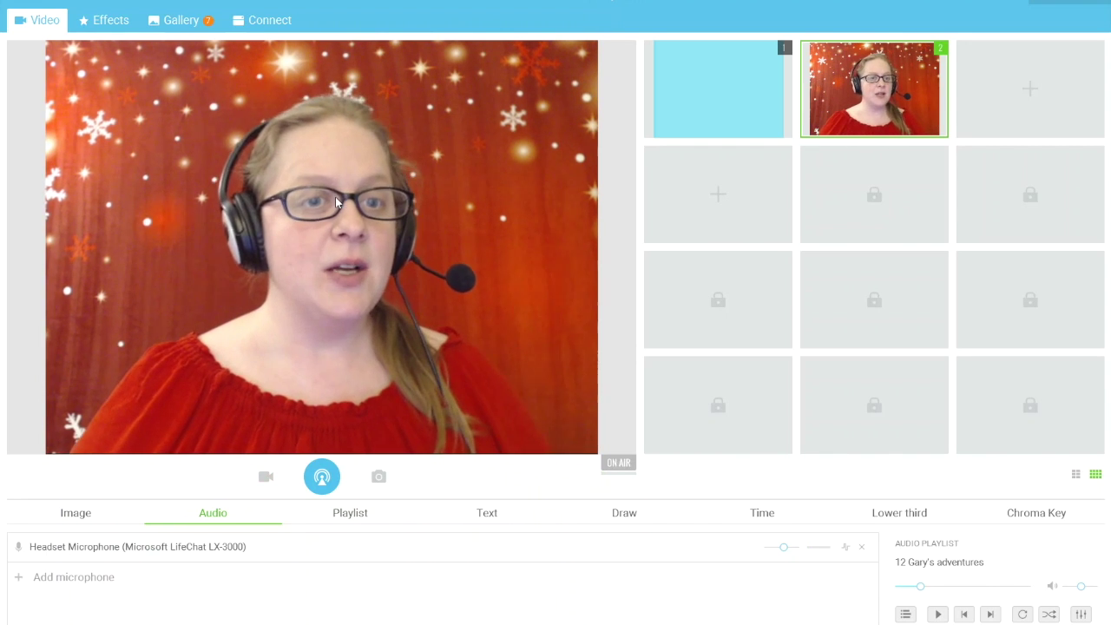
Load the Pepsi can image "download" as the live source from the first subfolder of Pictures > dadaabc
right_click(362, 141)
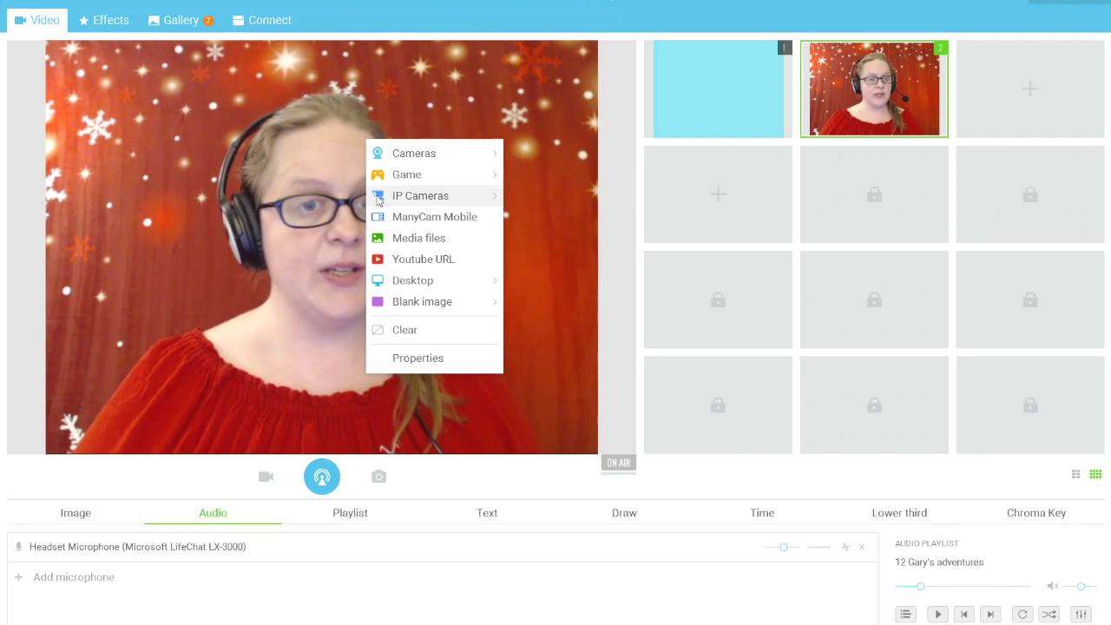
click(427, 246)
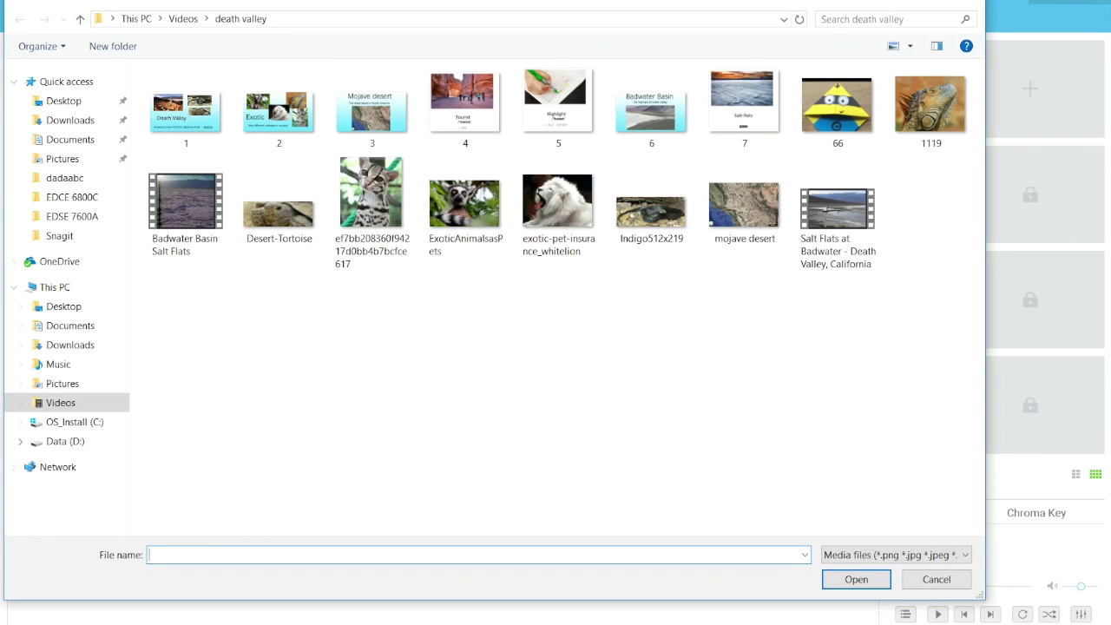
click(72, 388)
double_click(278, 122)
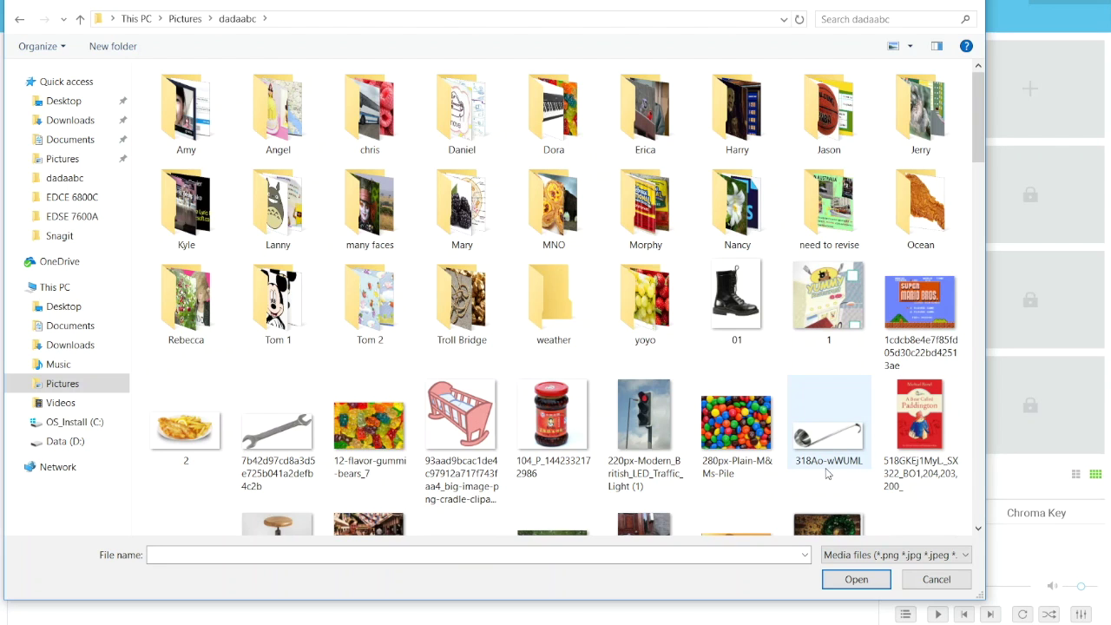
double_click(193, 132)
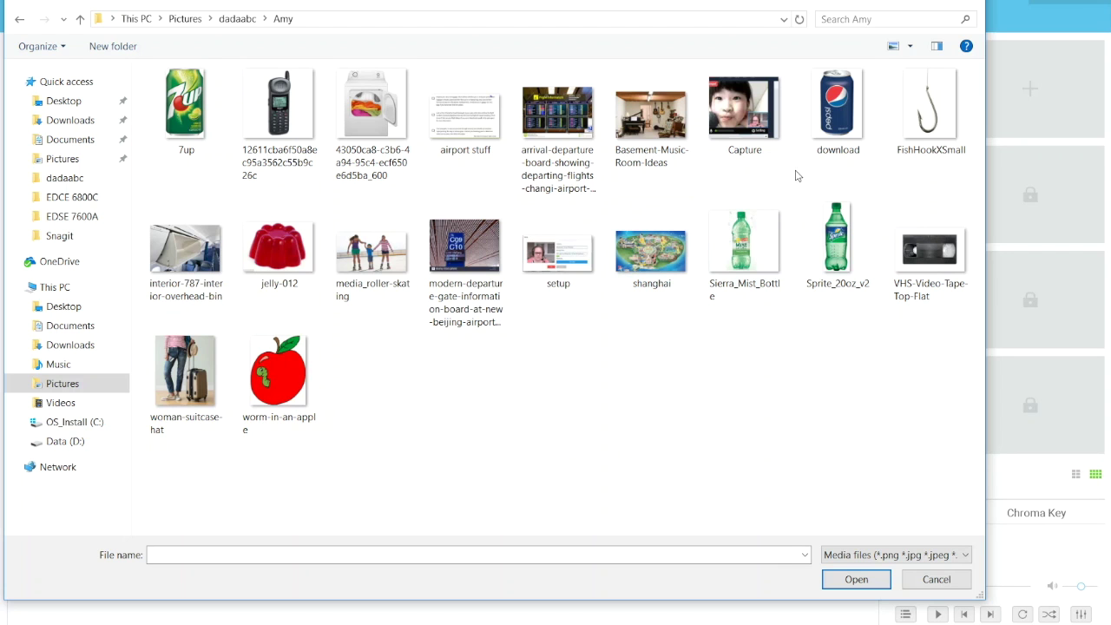
double_click(825, 135)
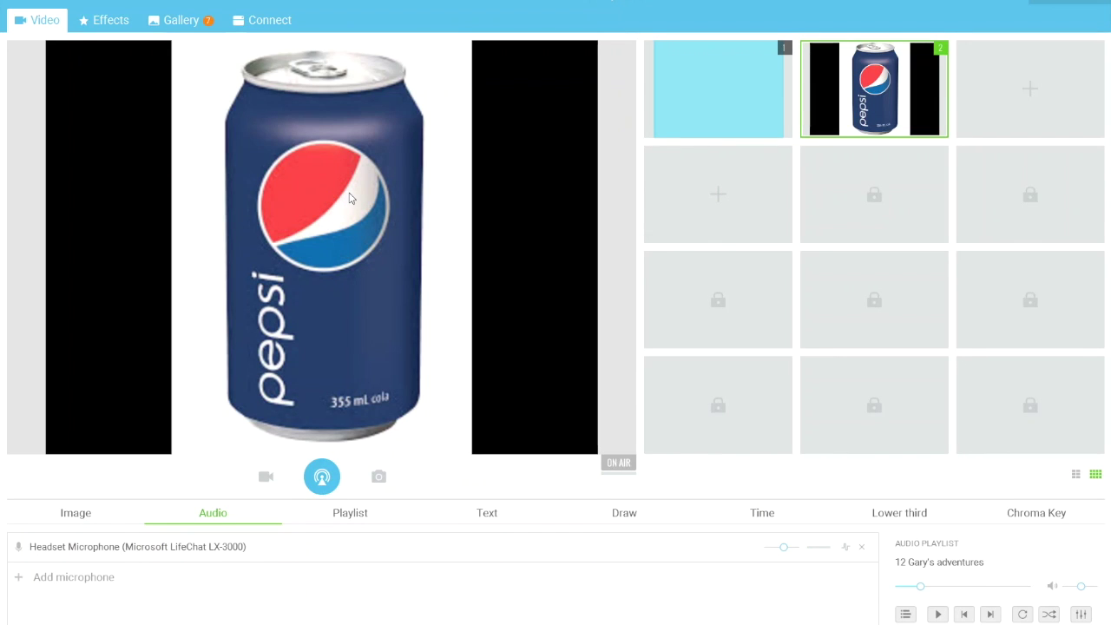
Switch the live source to the Logitech HD Pro Webcam C920
right_click(351, 198)
mouse_move(434, 209)
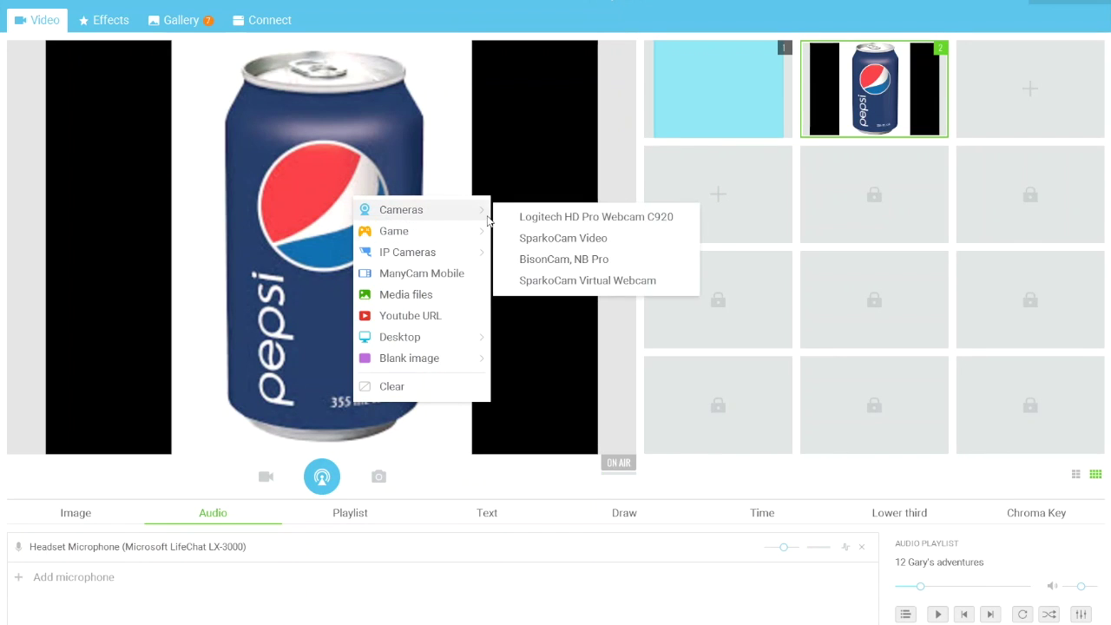
click(573, 217)
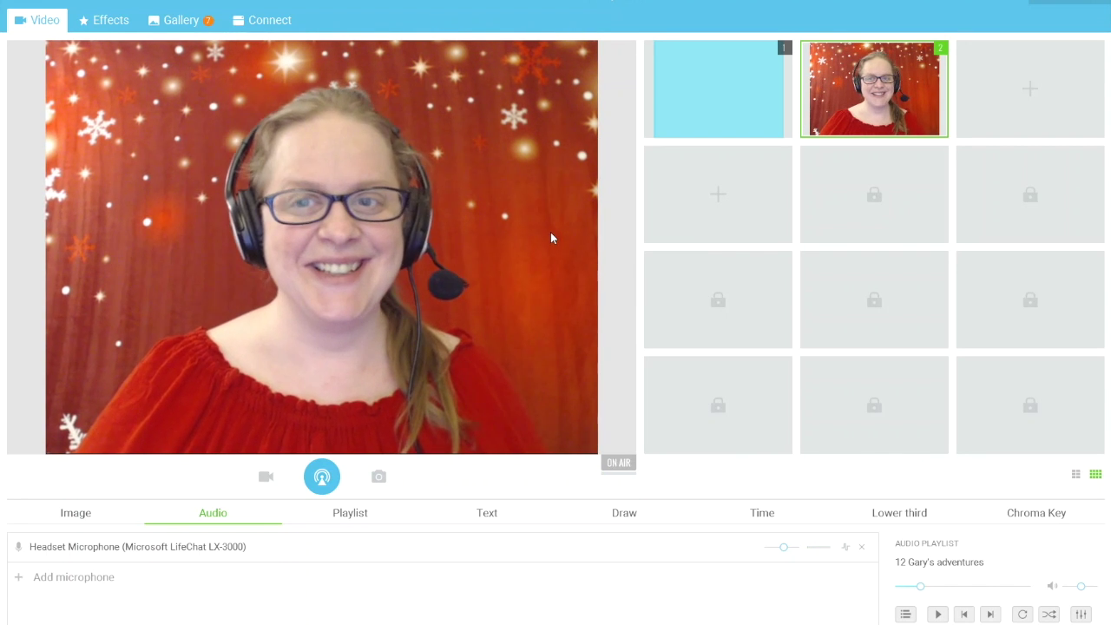
Load the video "duang isolated" from the Videos folder as the live source
right_click(414, 182)
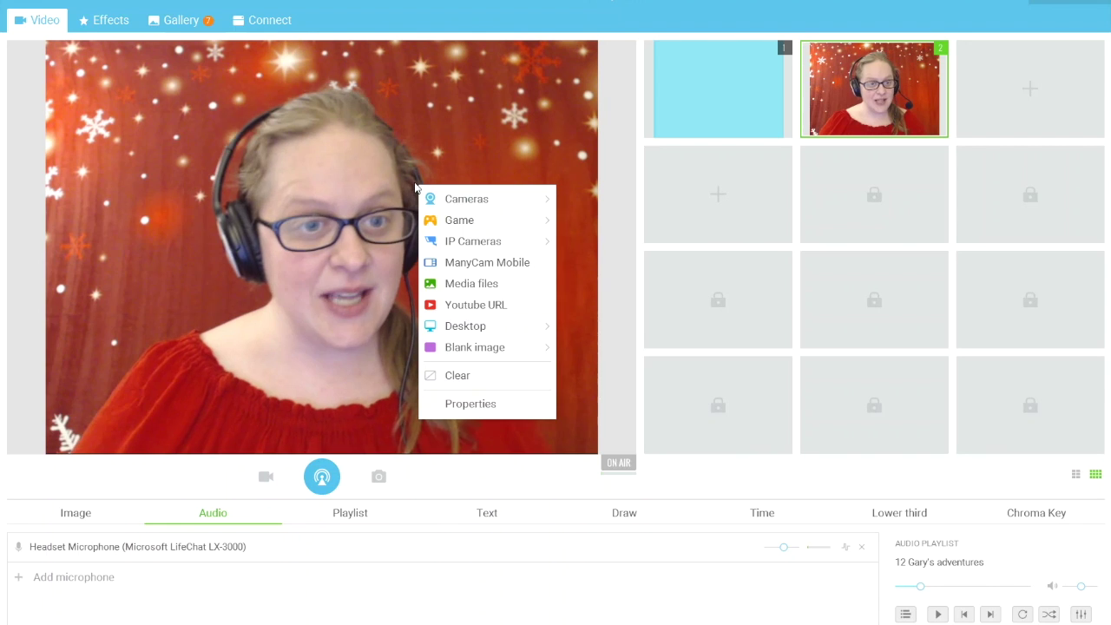
click(476, 283)
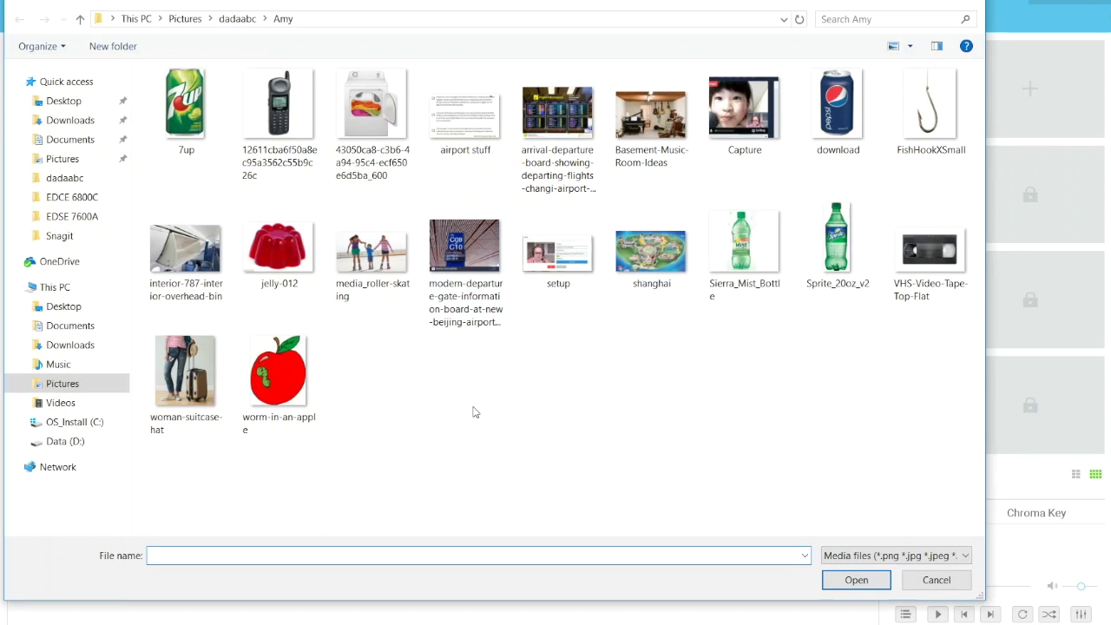
click(59, 406)
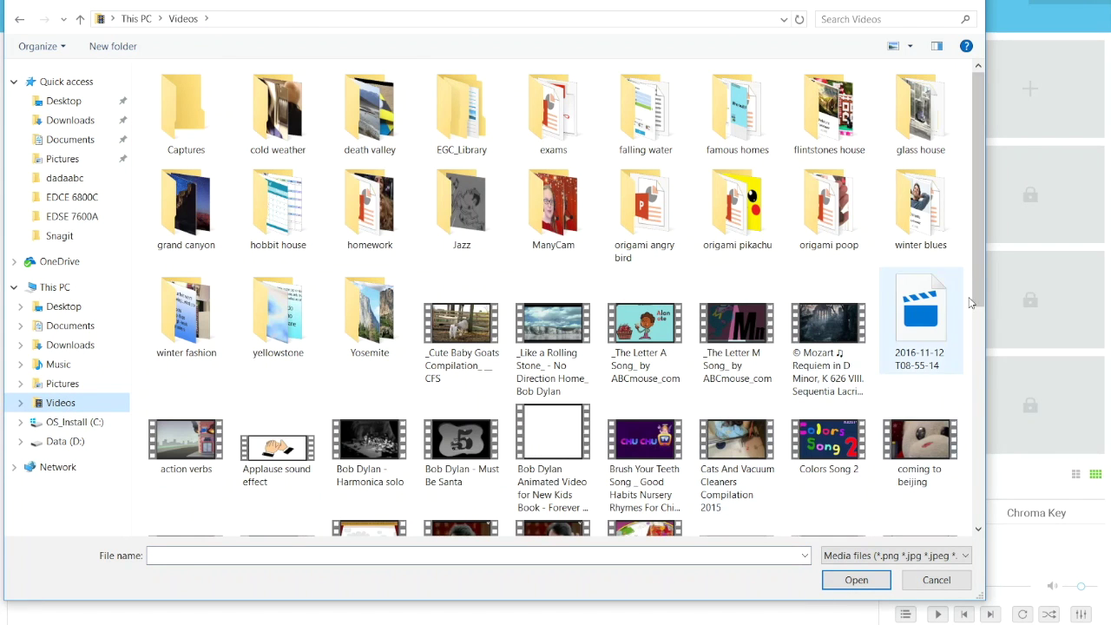
drag(978, 276, 961, 440)
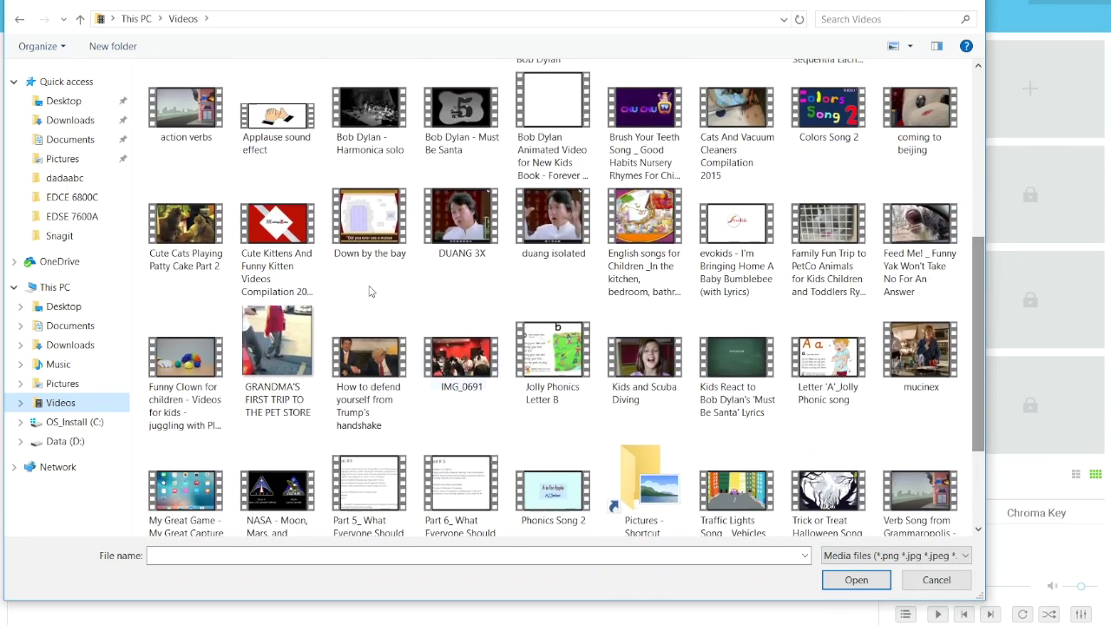
double_click(548, 226)
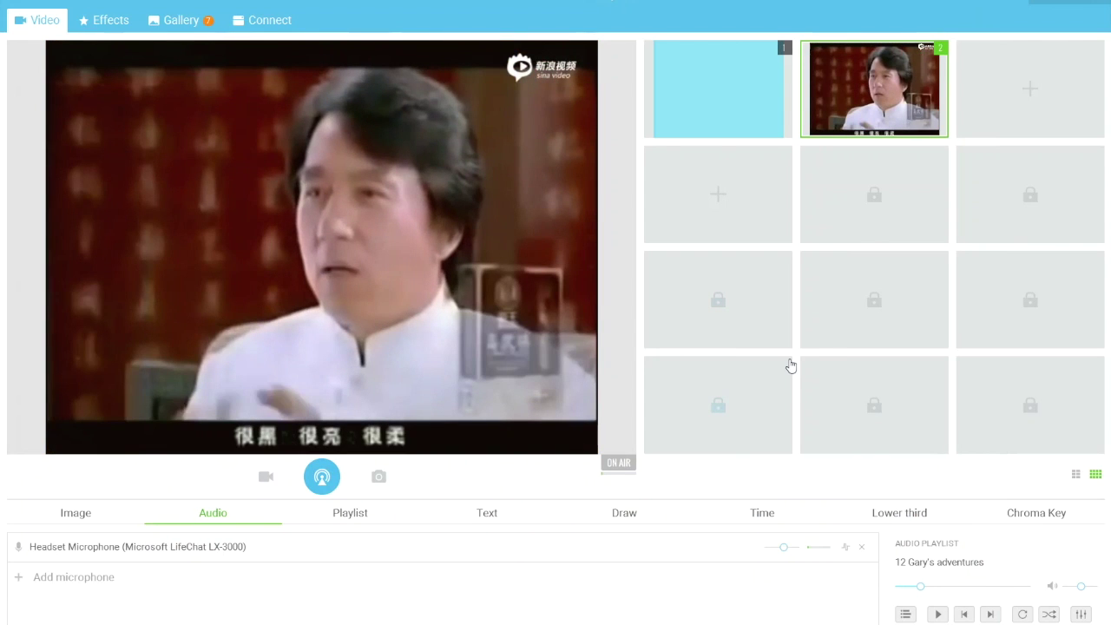
Load the "_Cute Baby Goats Compilation_ __ CFS" video as the live source and pause its playback
mouse_move(249, 138)
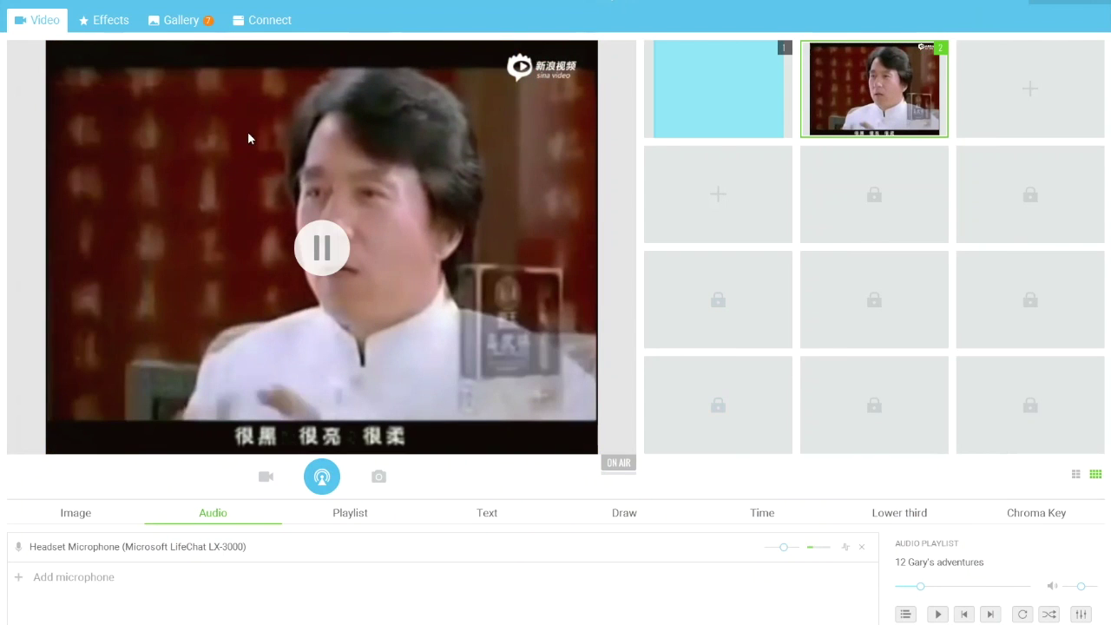
right_click(313, 174)
click(368, 268)
double_click(463, 336)
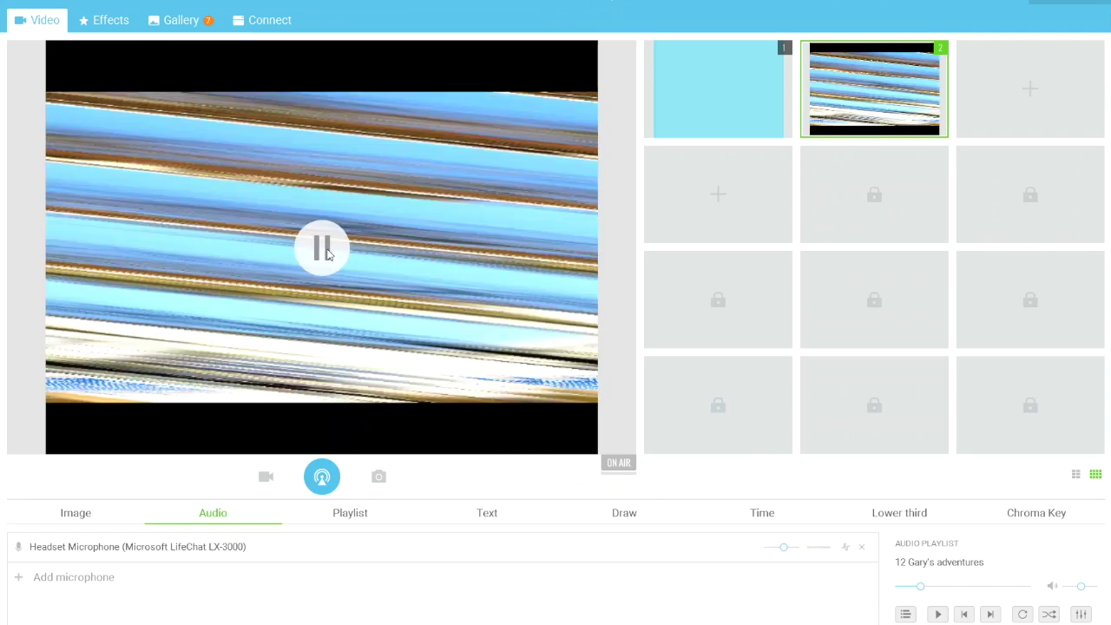
click(326, 251)
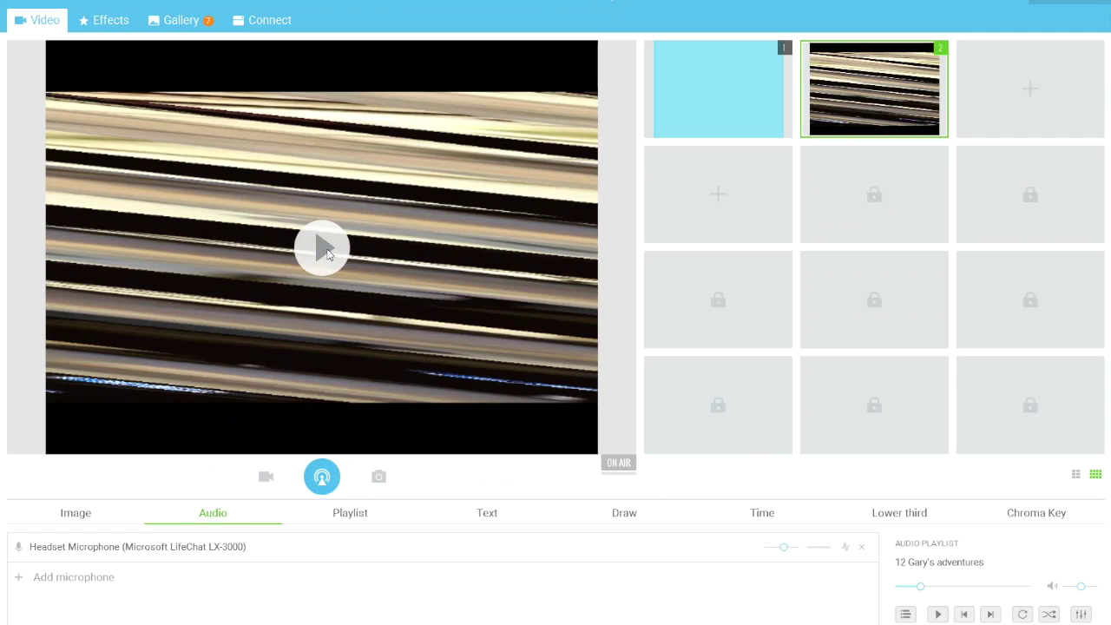
Replace the paused goats video with the Logitech HD Pro Webcam C920 as the live source
right_click(456, 163)
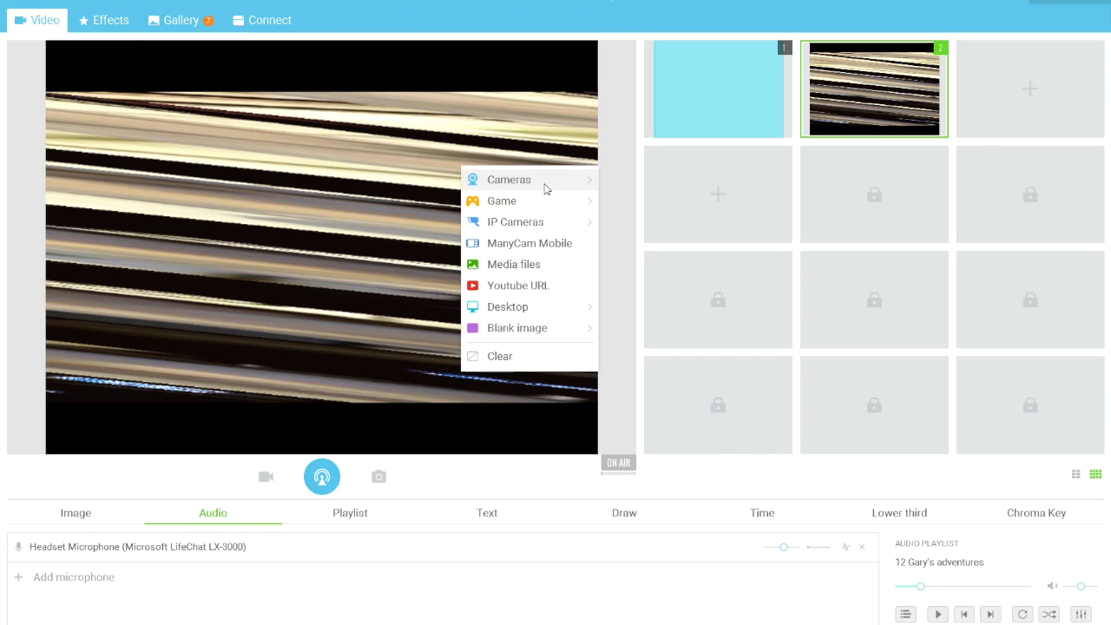
mouse_move(546, 185)
click(751, 191)
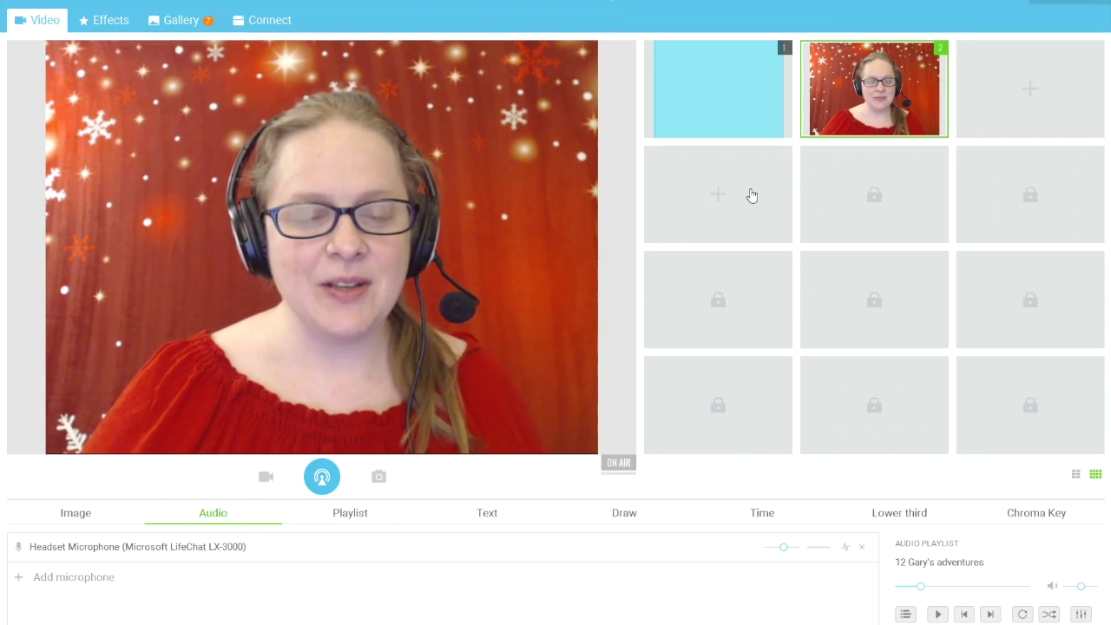
Make the aqua preset live with a transition and overlay the text "pixel dimensions" on it
click(712, 79)
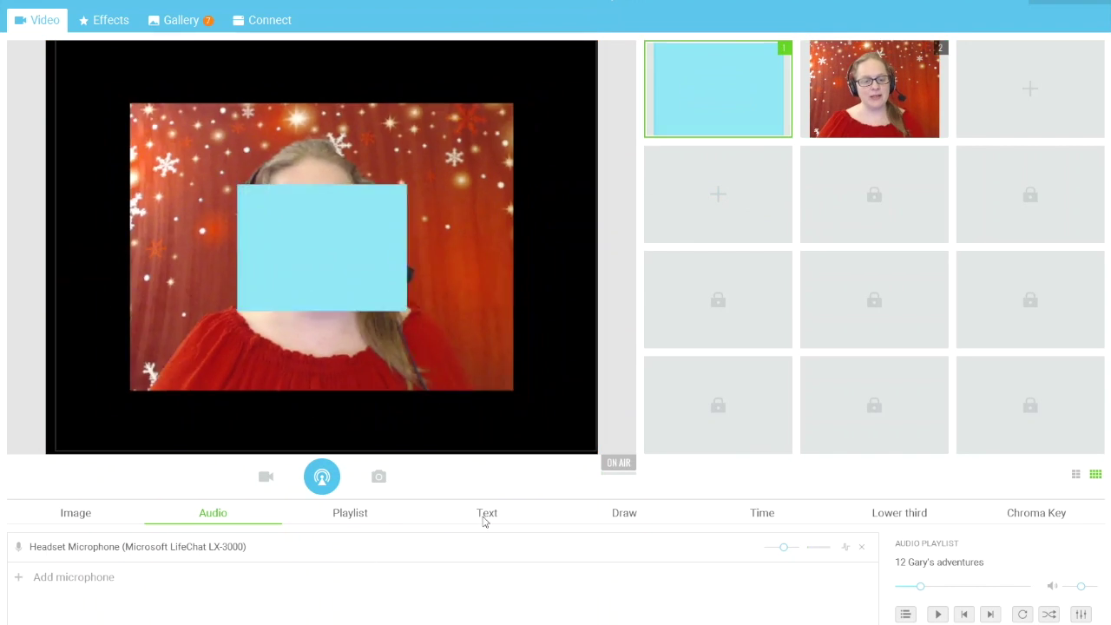
click(488, 514)
click(215, 587)
text(pixel di)
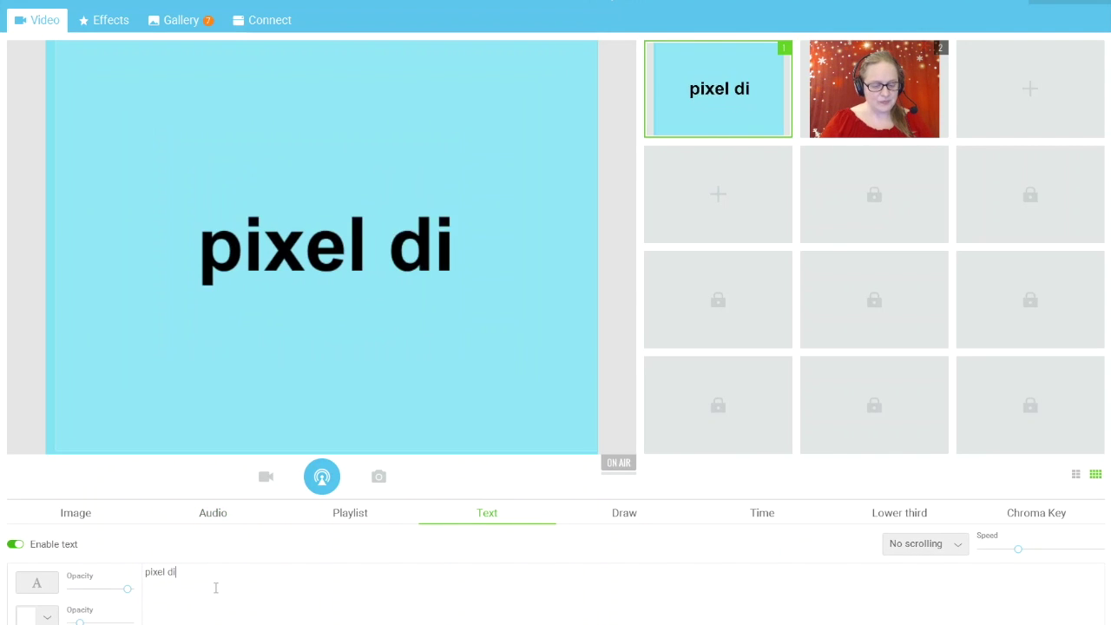
text(mensions)
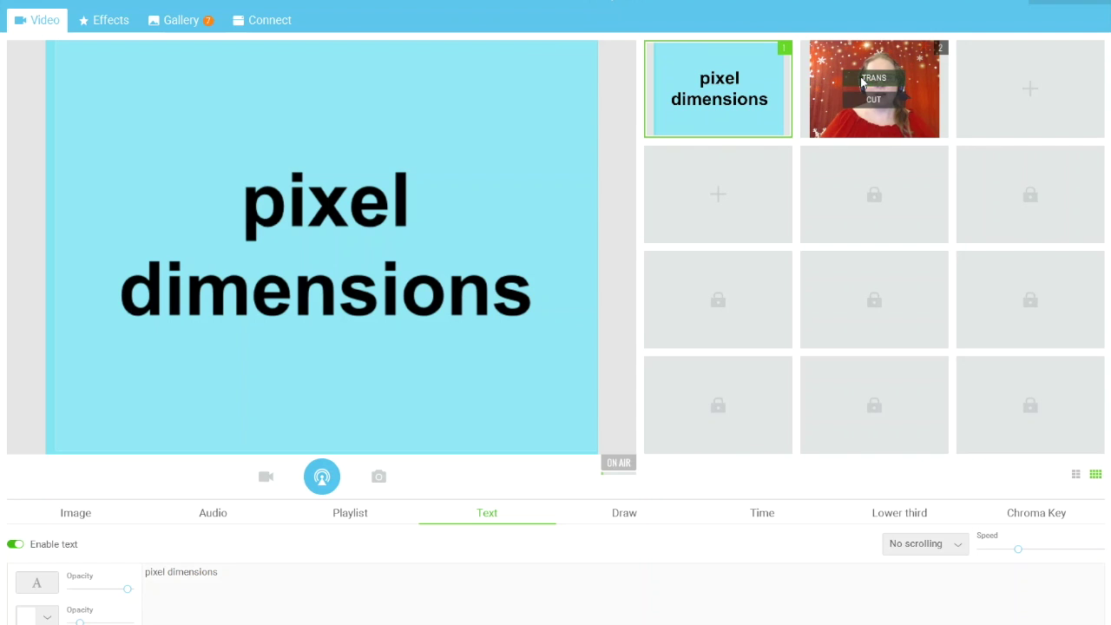
Make the webcam preset live with a transition and open the custom option for its image resolution
click(864, 79)
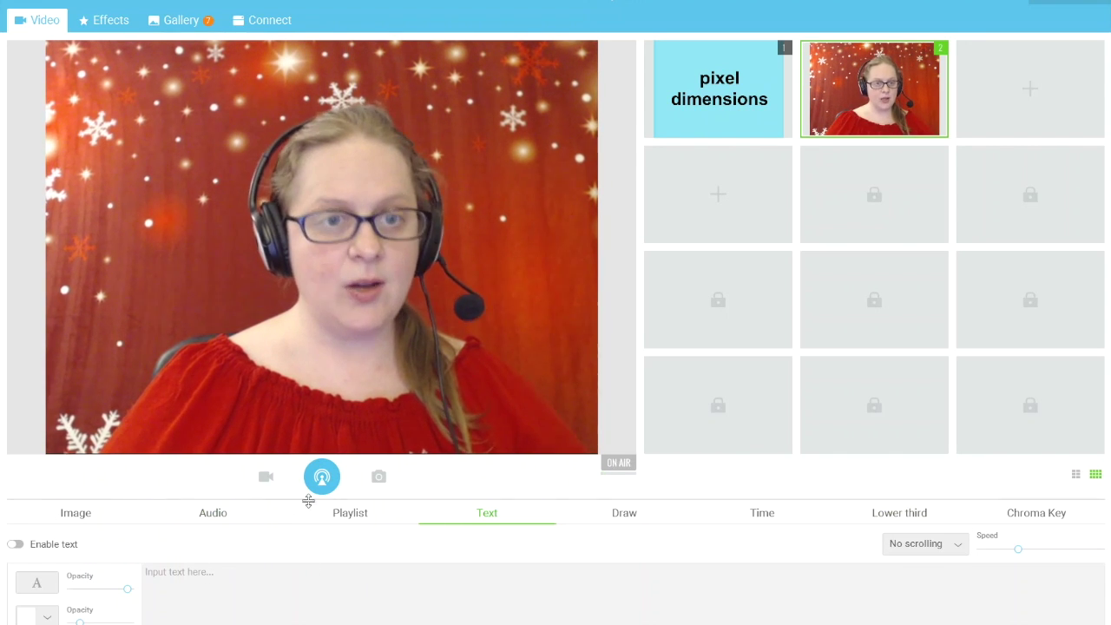
click(70, 521)
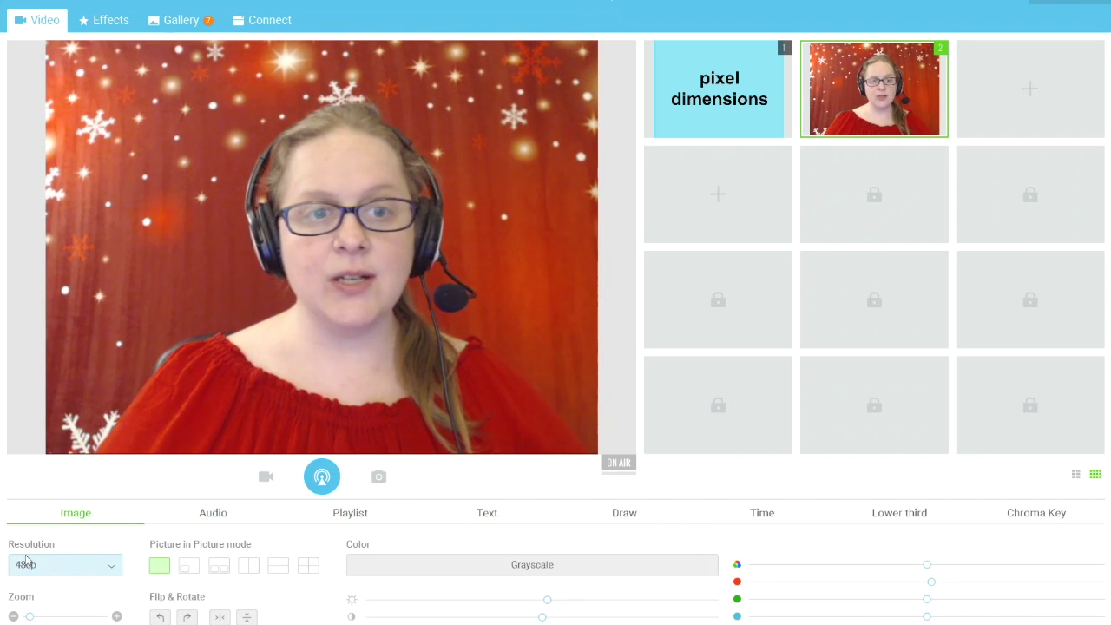
click(112, 572)
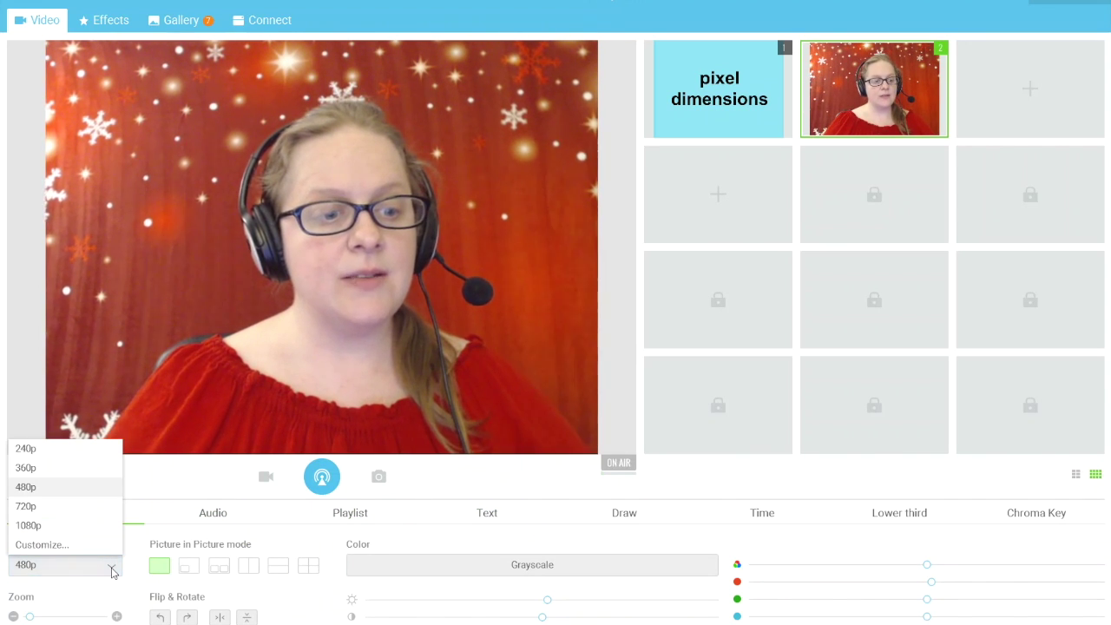
click(66, 546)
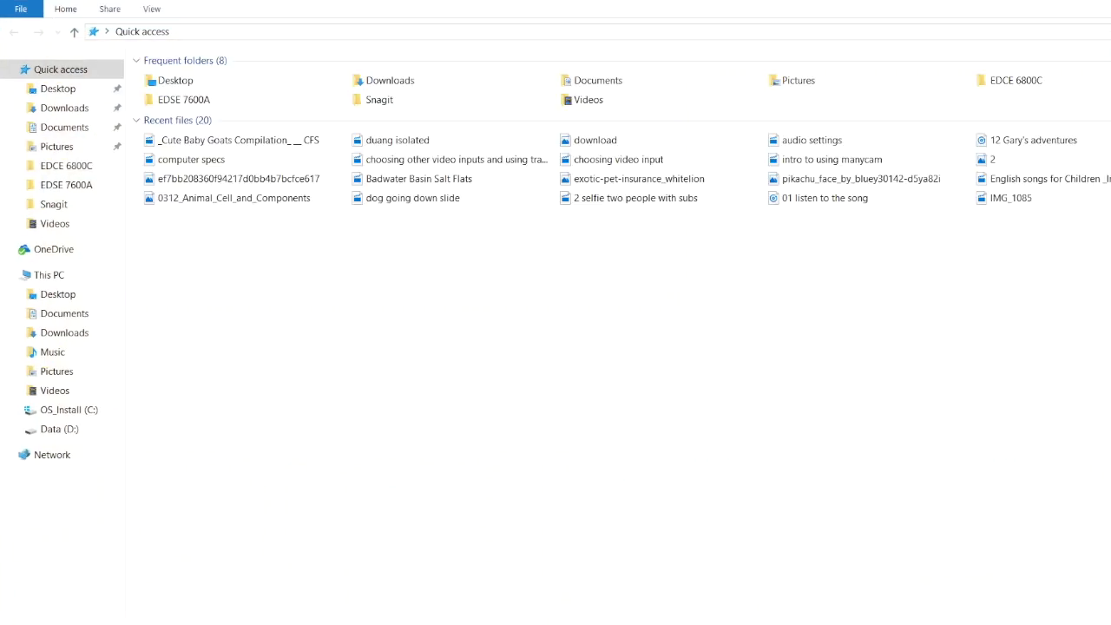
Check the frame width and height in the file details of the "_Cute Baby Goats Compilation_ __ CFS" video in the Videos folder
click(53, 390)
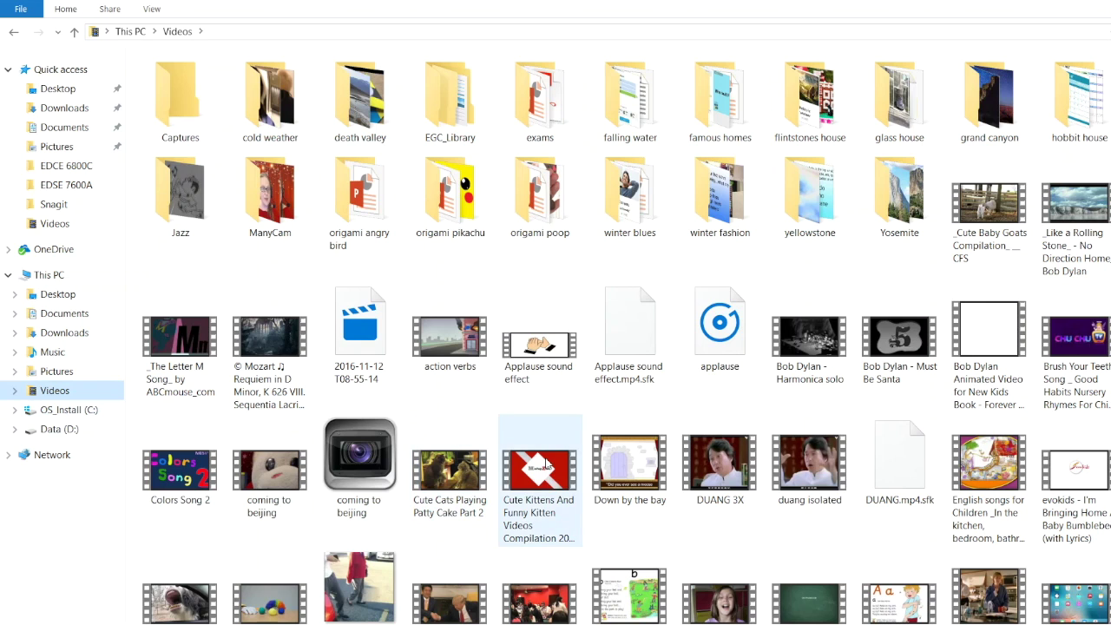
click(965, 217)
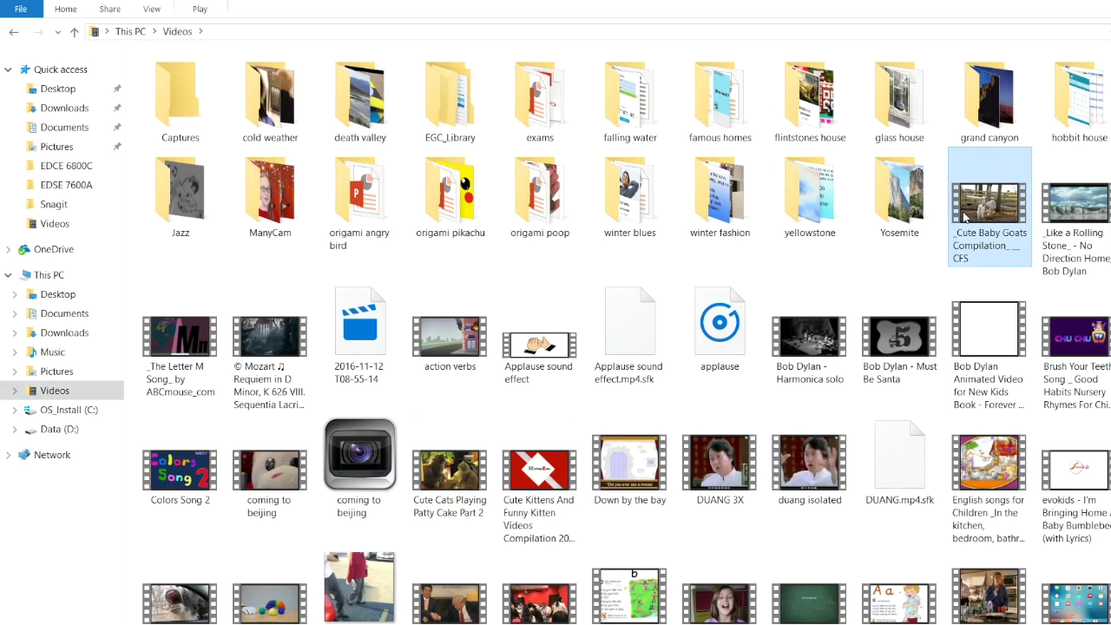
right_click(979, 207)
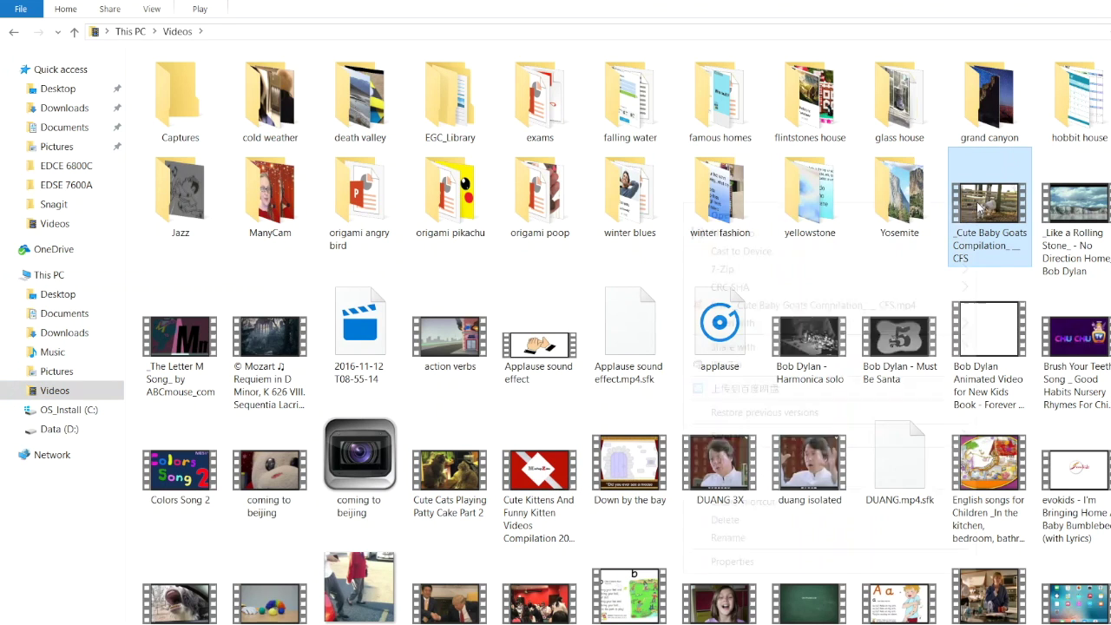
click(757, 565)
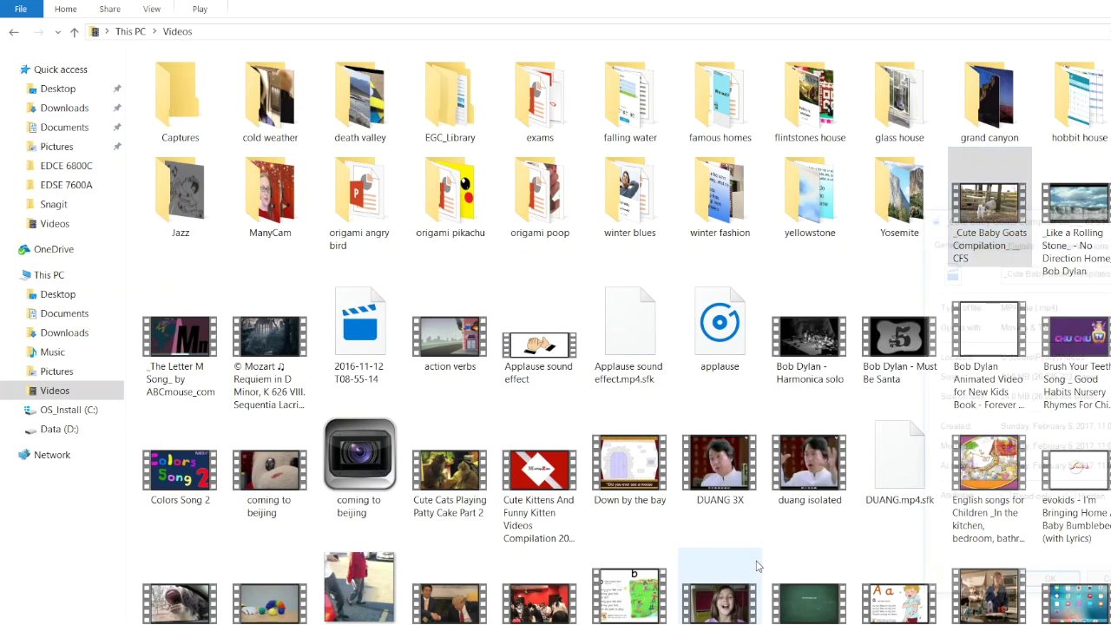
drag(1060, 224, 568, 97)
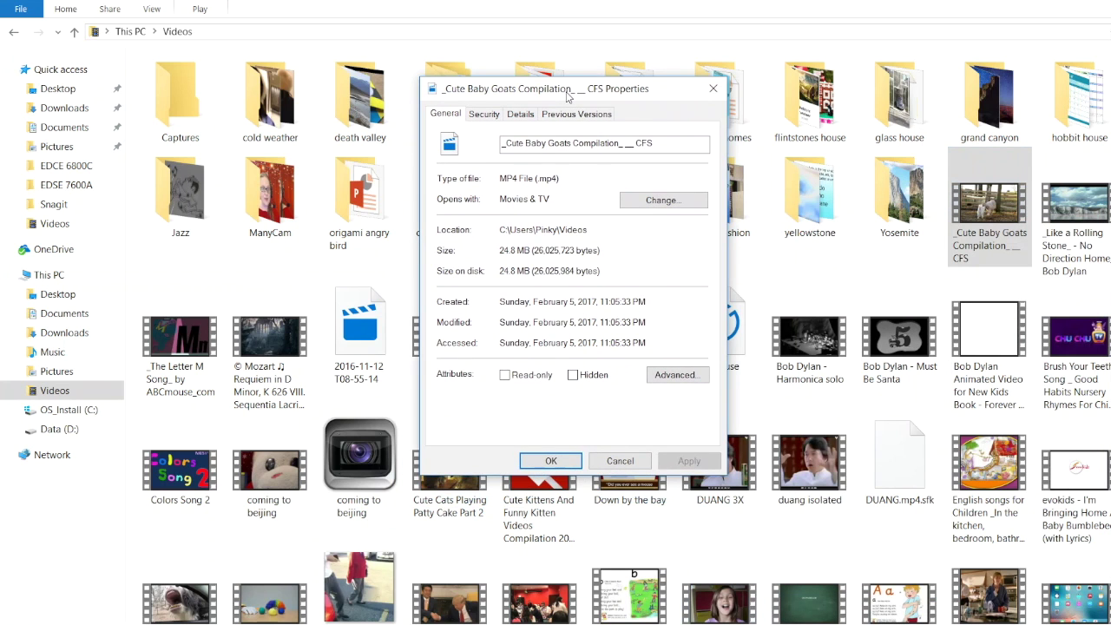
click(519, 115)
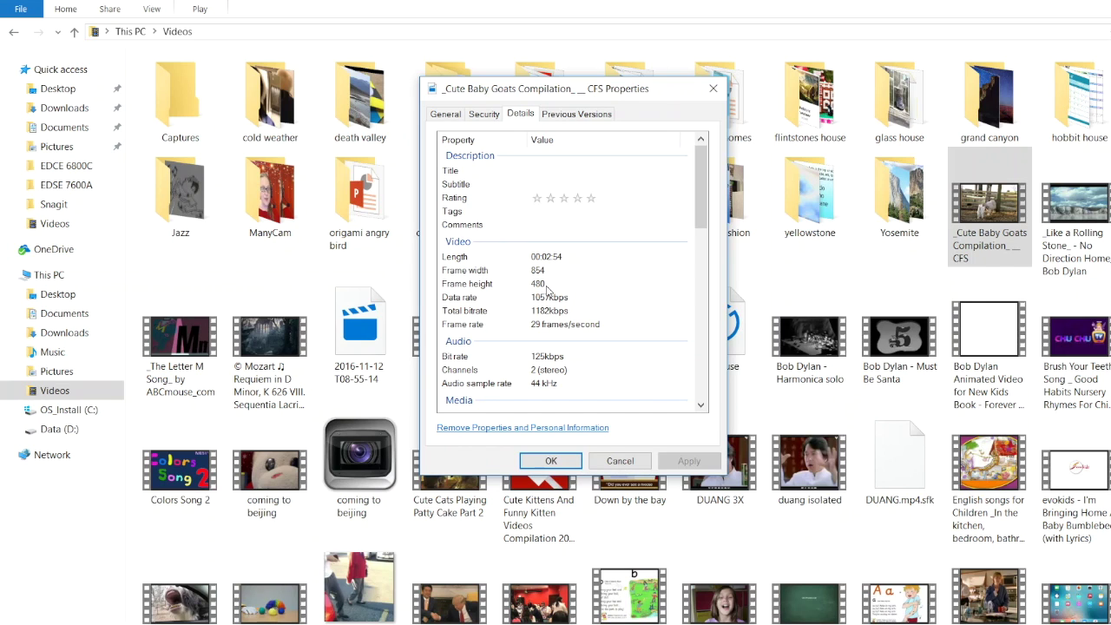
click(620, 461)
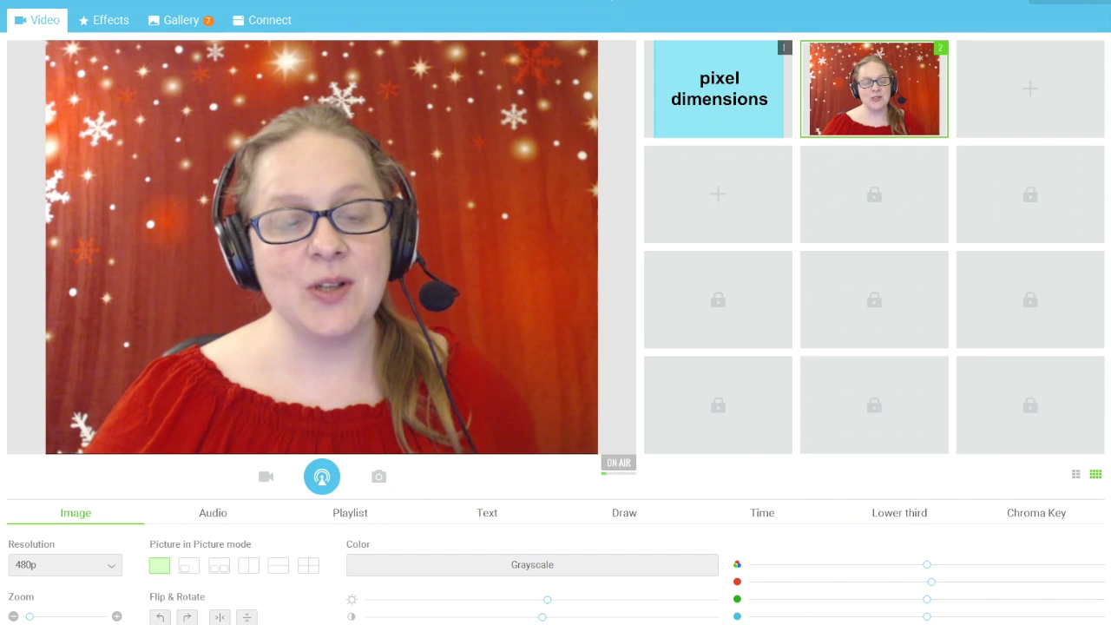
Switch the live source from the webcam to the goats video and back to the webcam
right_click(397, 196)
click(446, 291)
double_click(465, 340)
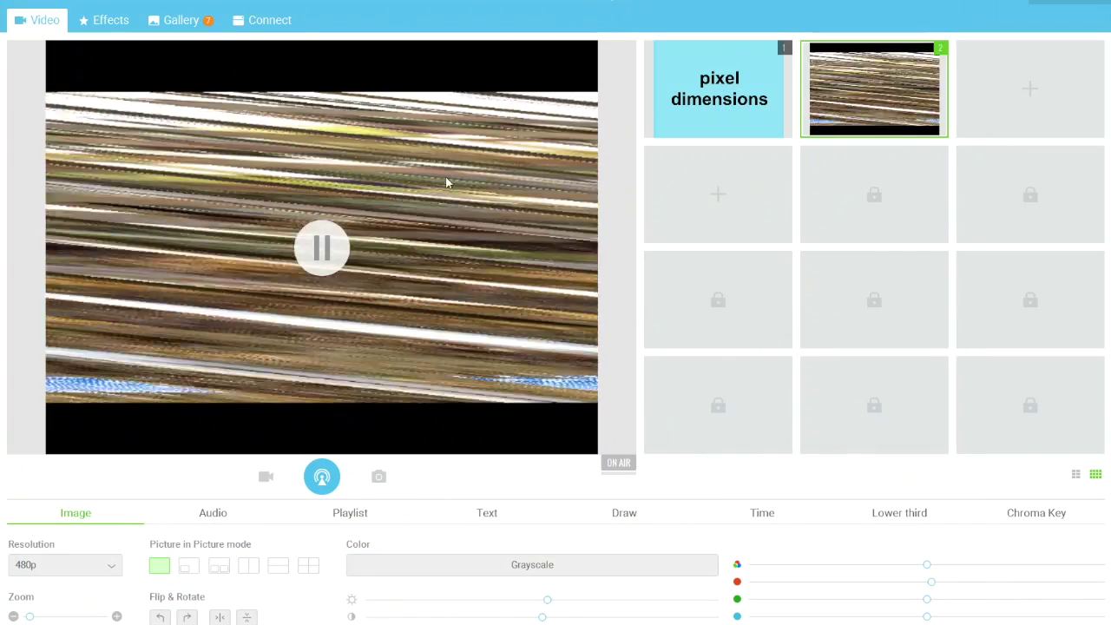
right_click(466, 196)
mouse_move(534, 215)
click(684, 224)
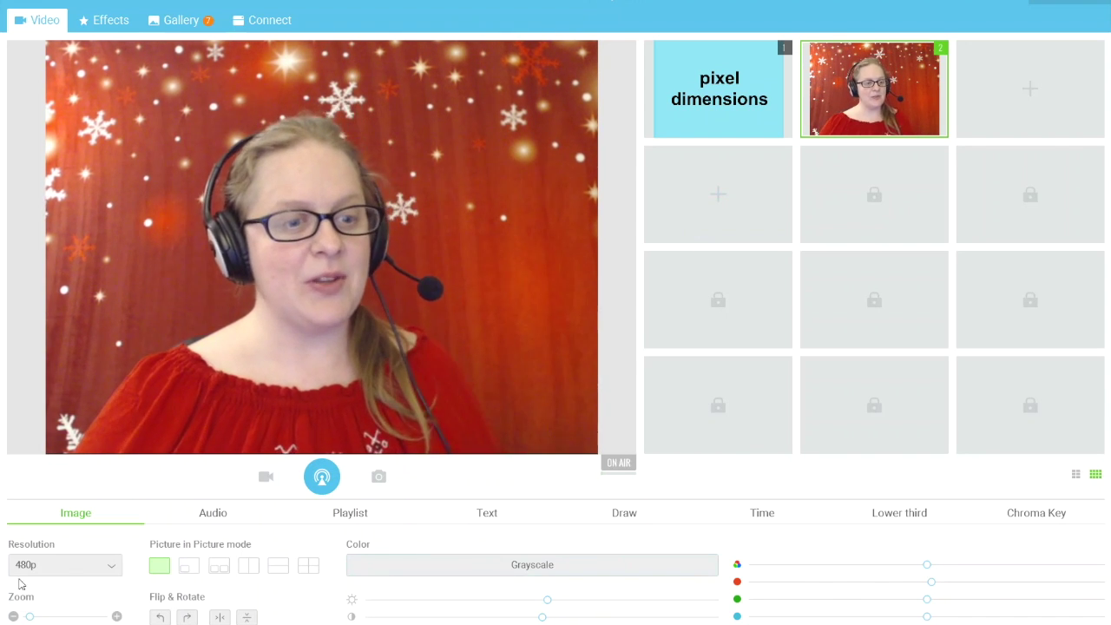
Review the selectable resolutions and frame rate in the custom video settings, and return to the main window
click(54, 565)
click(49, 545)
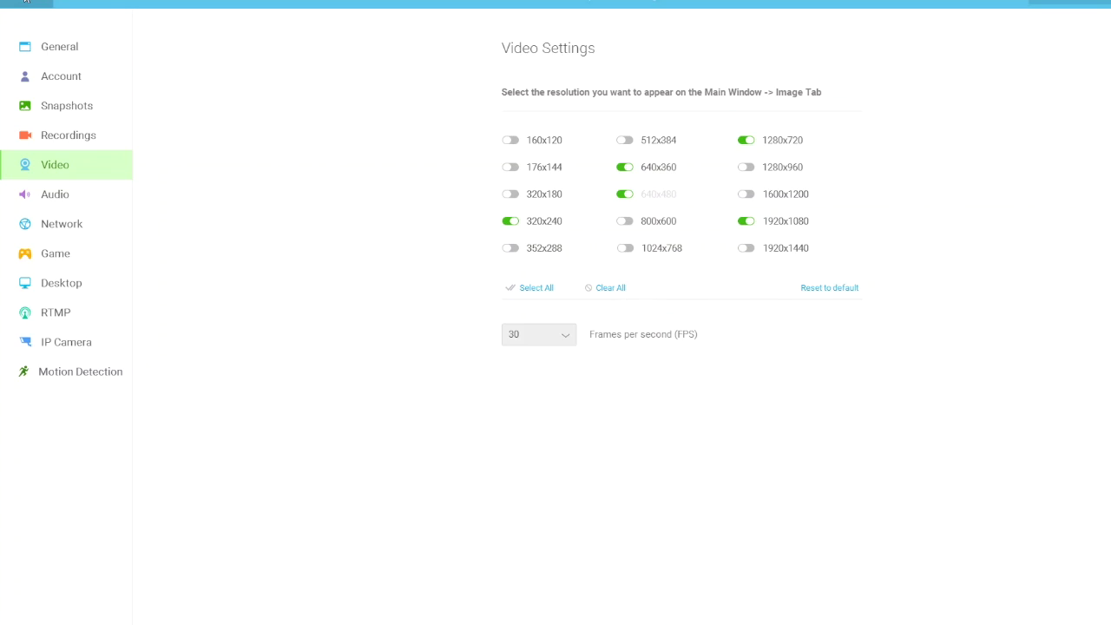
click(25, 2)
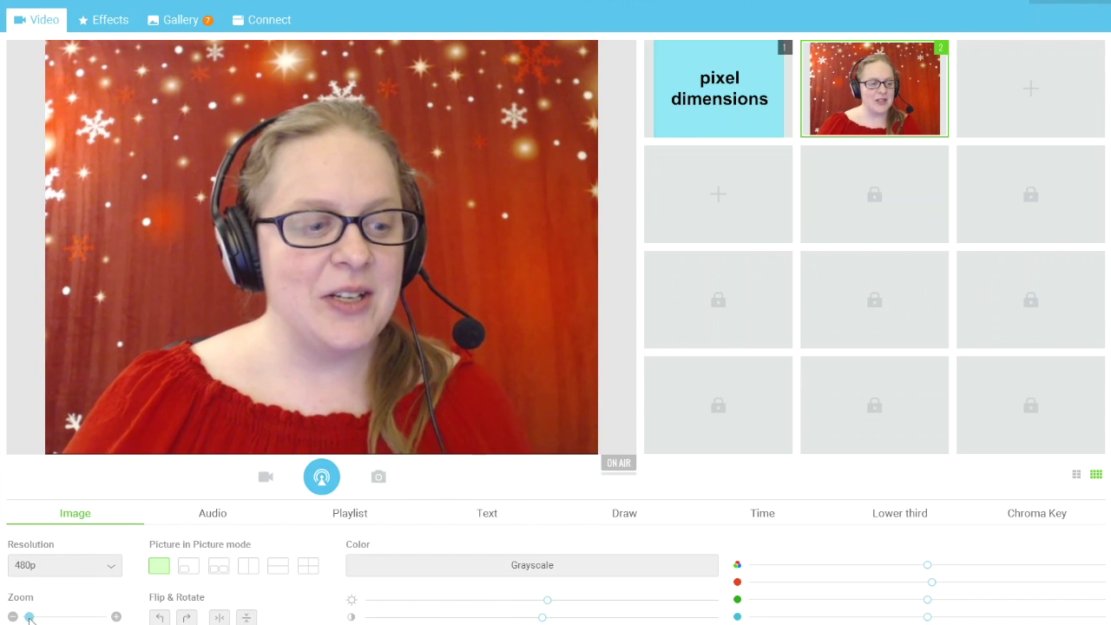
Zoom the webcam image in to a close-up and return it to the original zoom
mouse_move(28, 617)
mouse_down()
mouse_move(127, 616)
mouse_move(28, 617)
mouse_up()
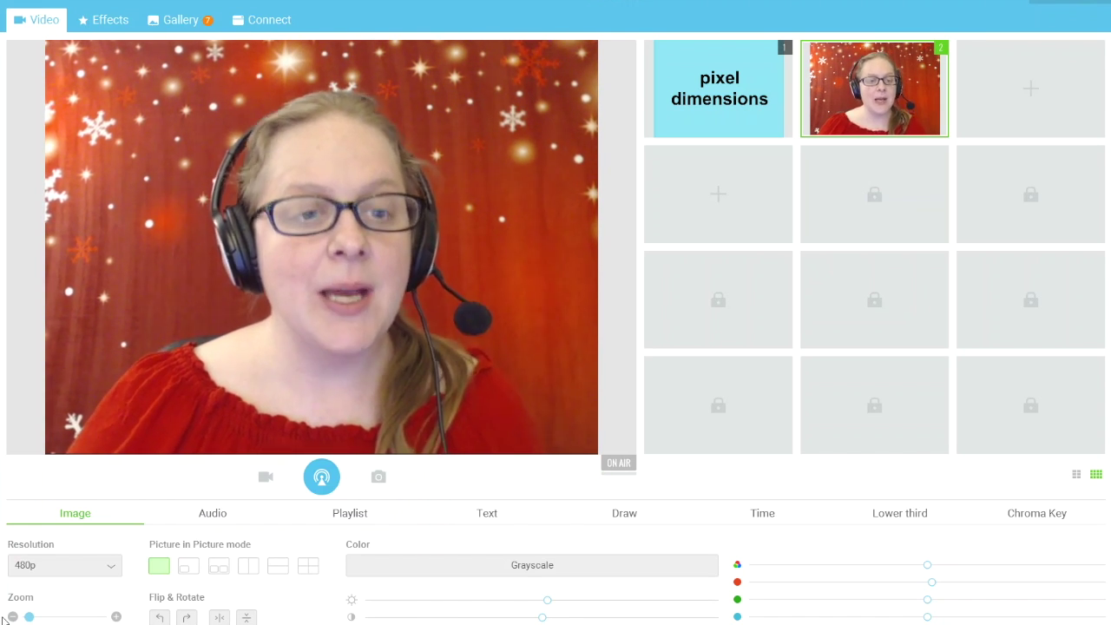
drag(29, 616, 104, 618)
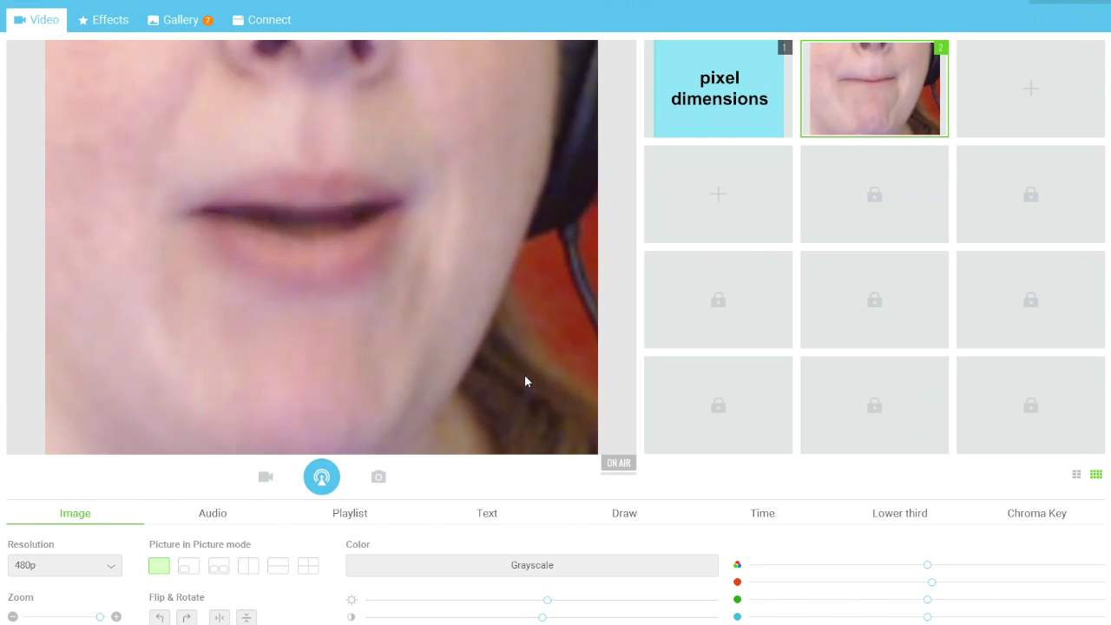
drag(99, 616, 29, 616)
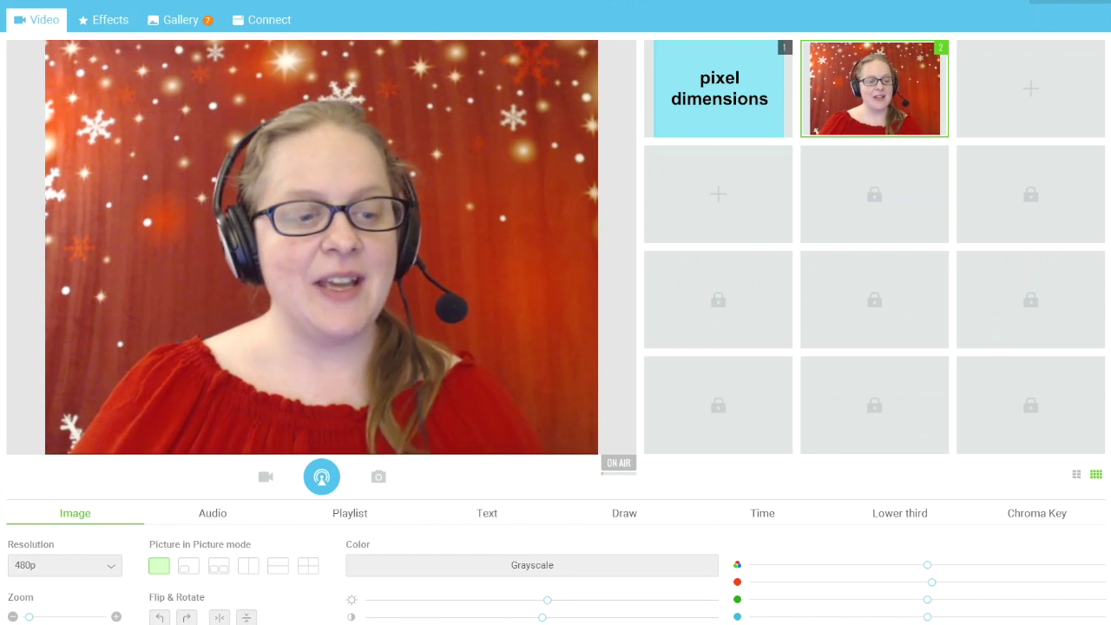
Place a single picture-in-picture window in the lower-left corner of the webcam picture and choose a YouTube URL as its source
click(189, 567)
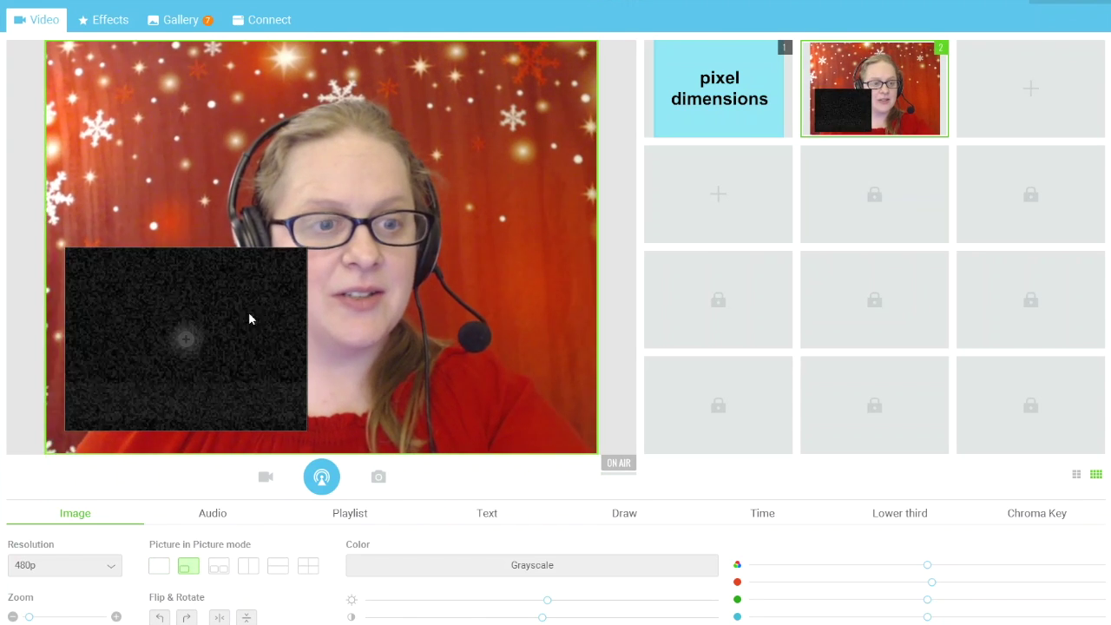
drag(231, 285, 233, 318)
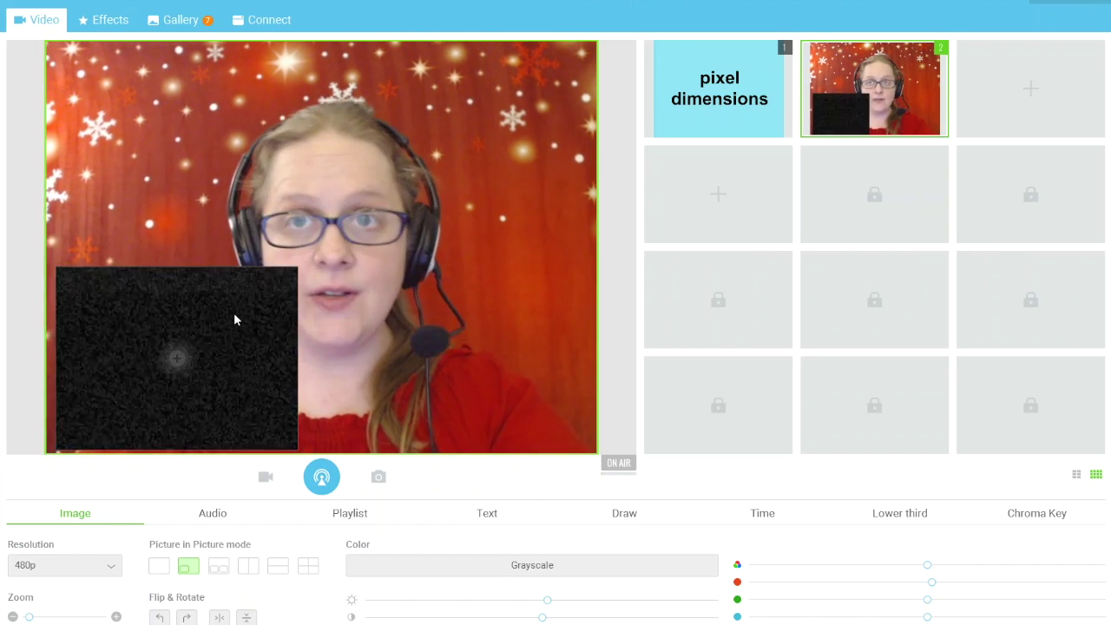
right_click(234, 320)
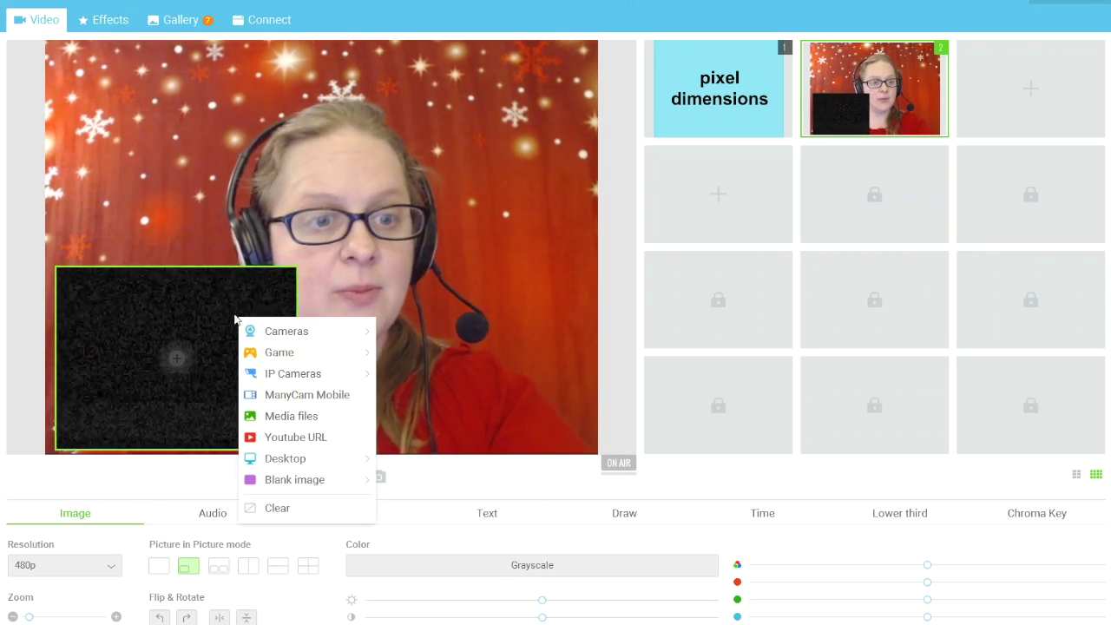
mouse_move(286, 338)
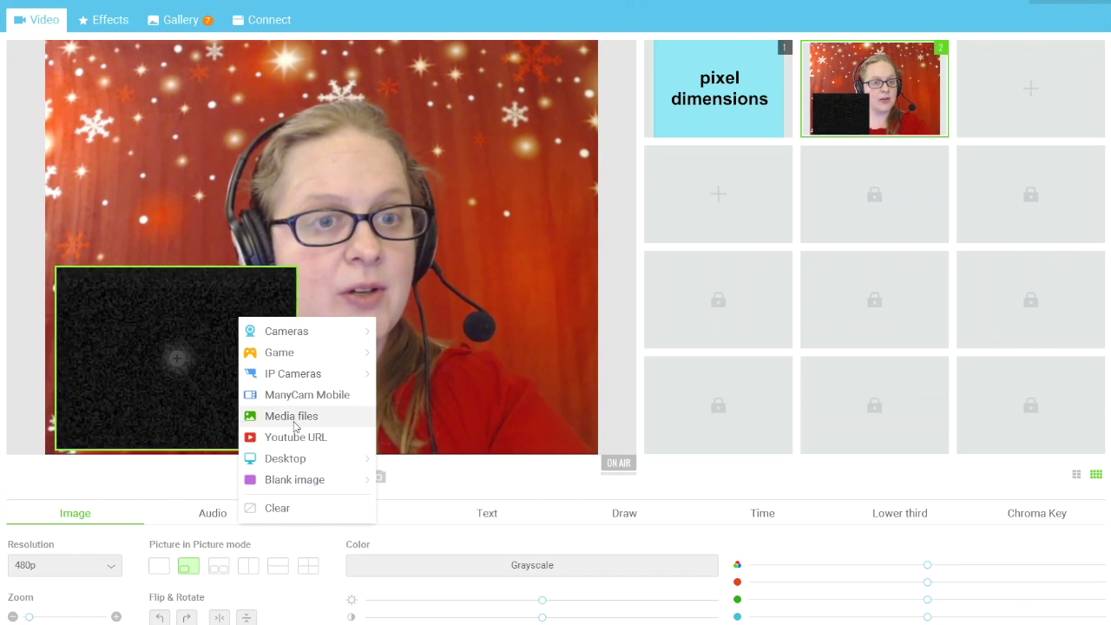
mouse_move(325, 485)
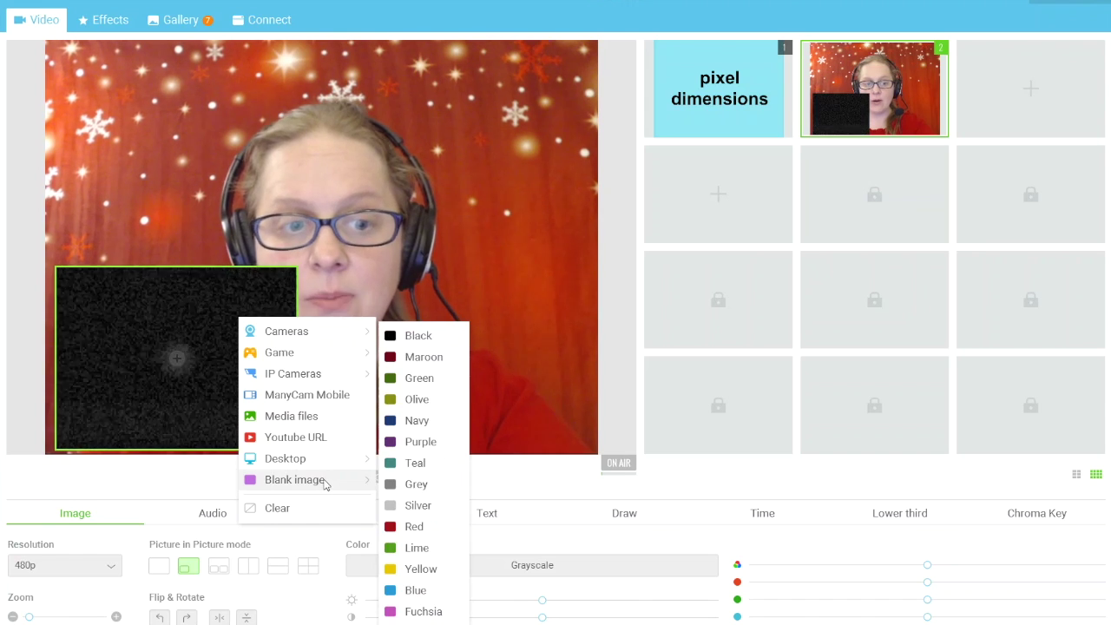
click(286, 438)
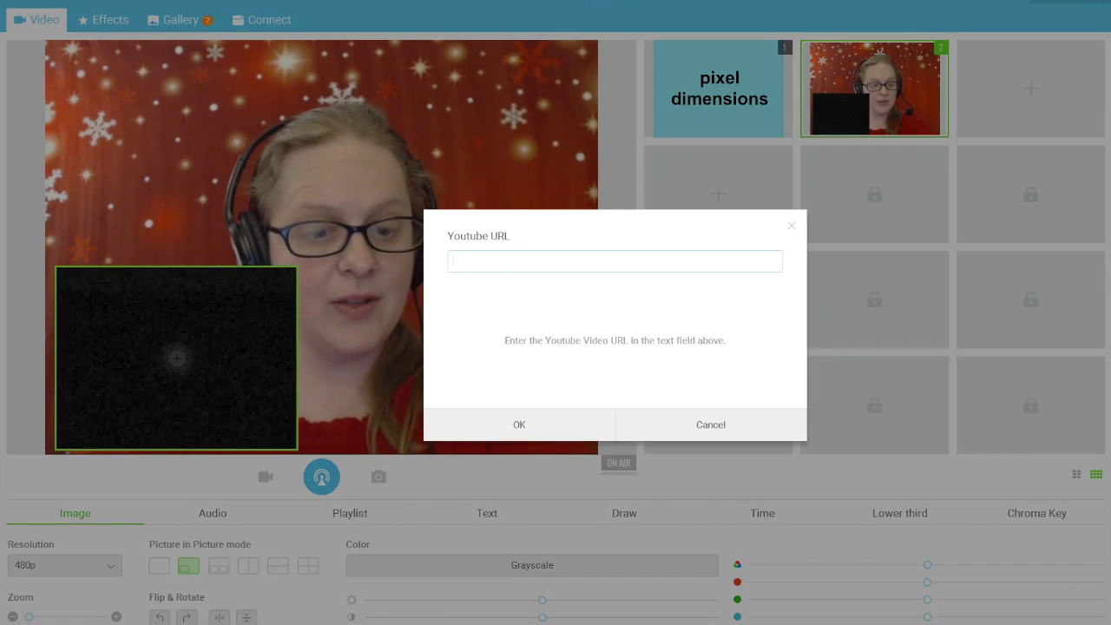
Switch to Chrome, open YouTube in a new tab and search for "letter m song"
click(533, 569)
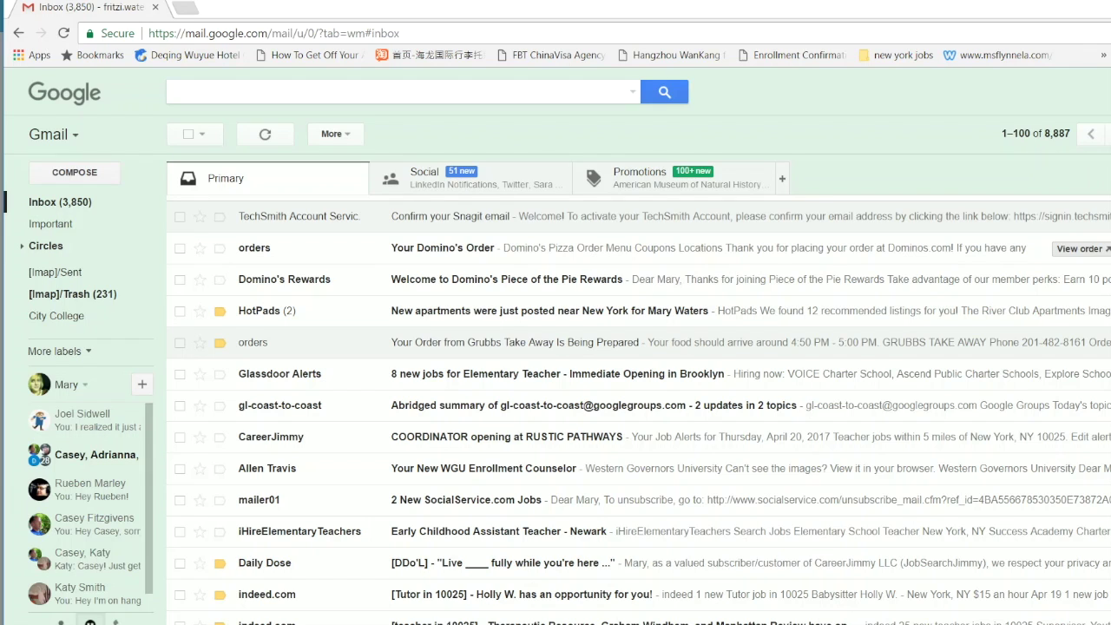
click(186, 12)
text(youtube)
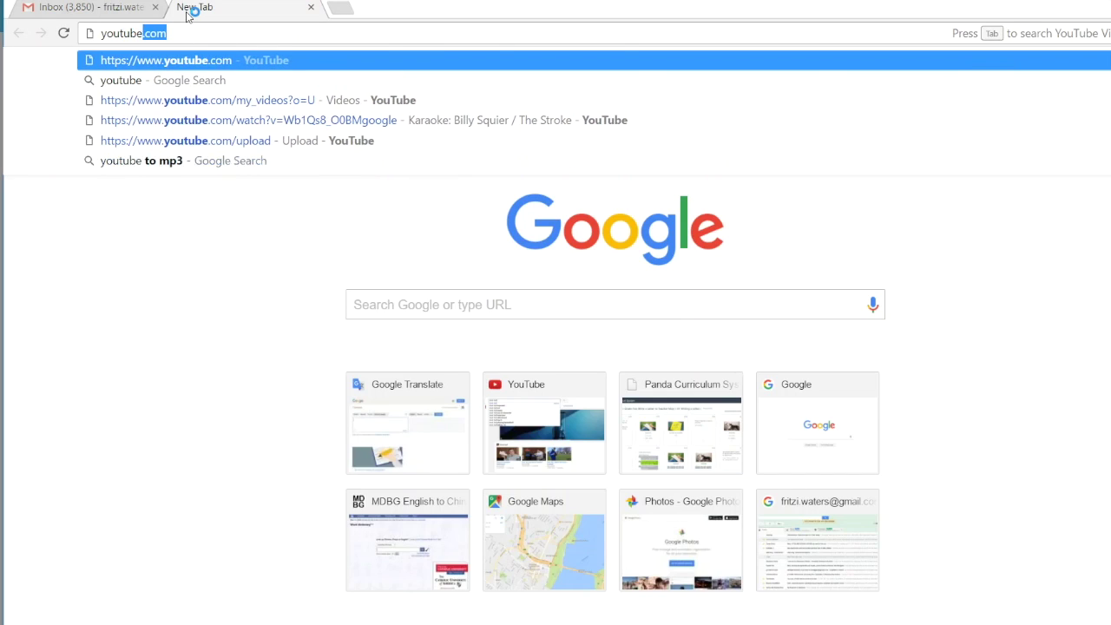
key(Return)
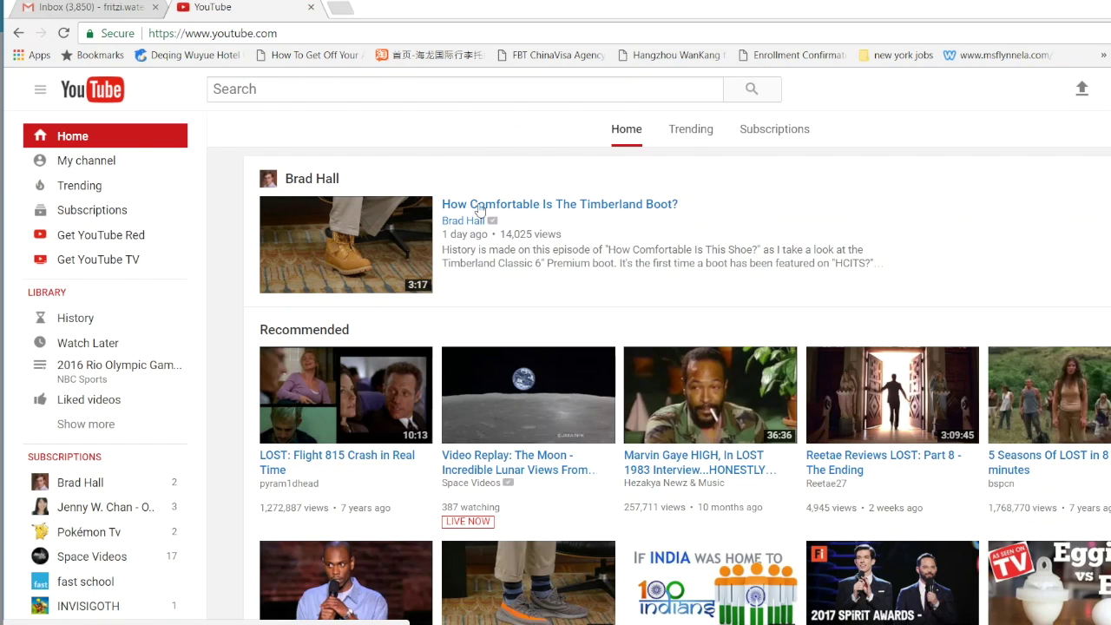
click(380, 92)
text(letter m song)
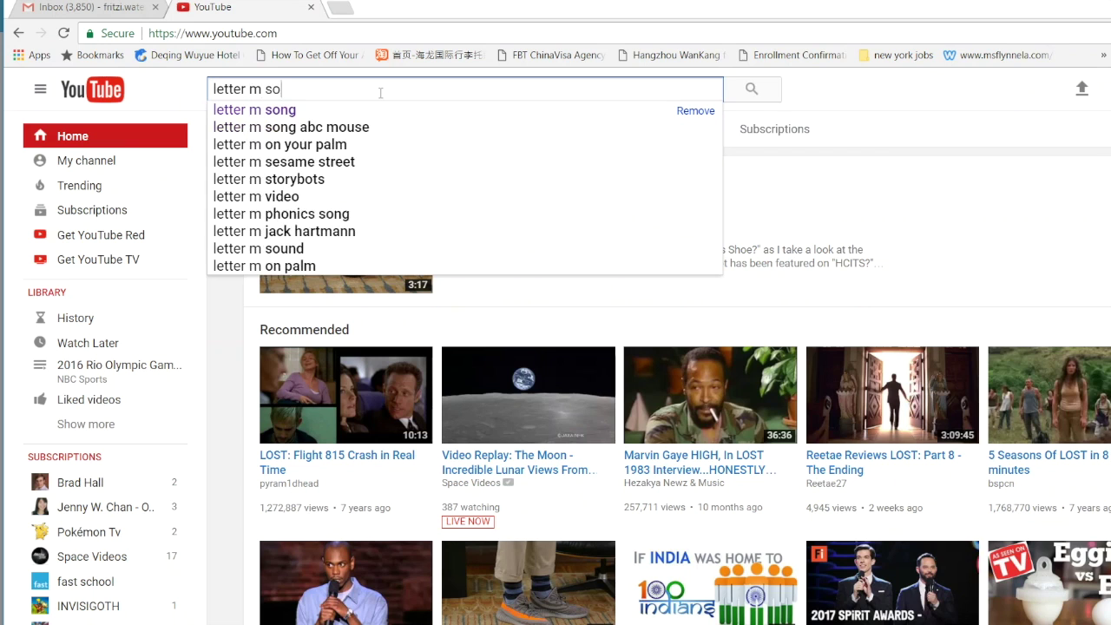
key(Return)
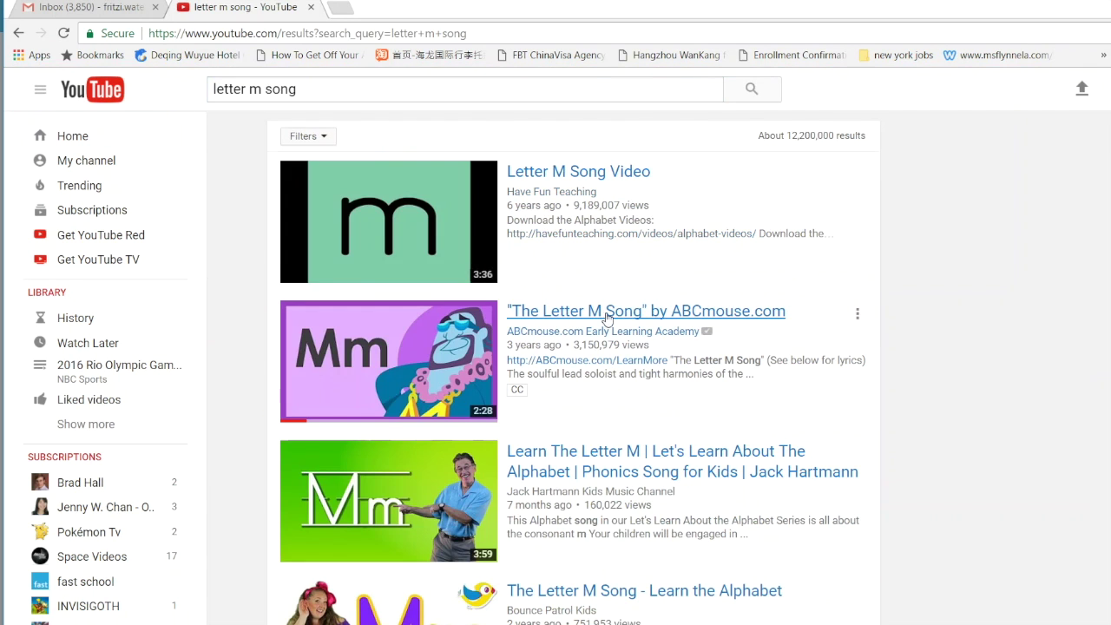
Open "The Letter M Song" by ABCmouse.com, copy its web address and pause its playback
click(607, 317)
key(ctrl+l)
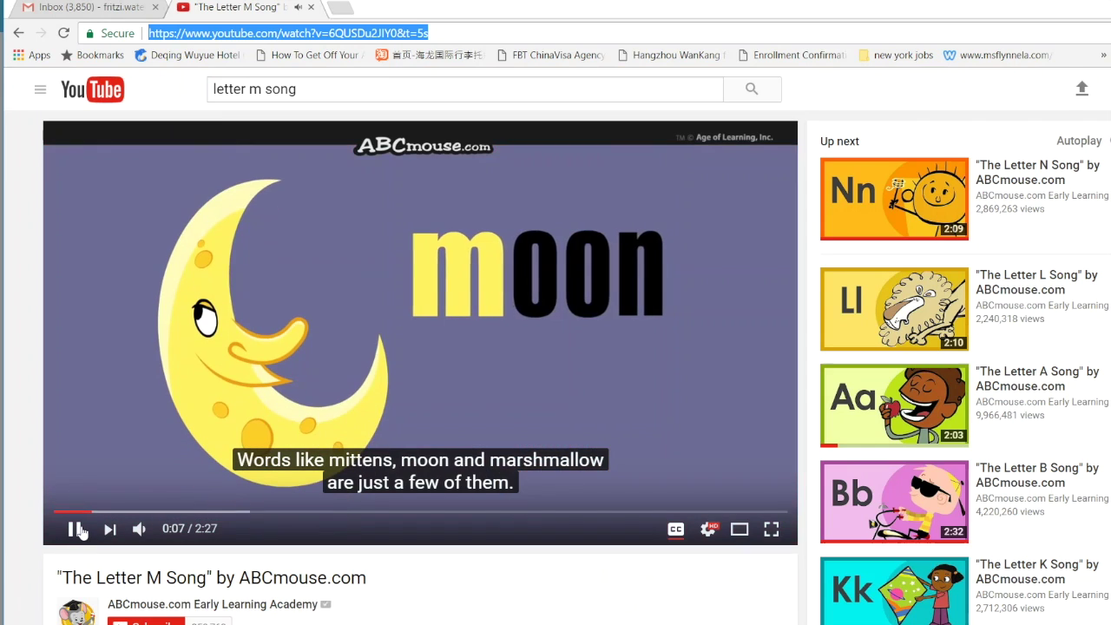
click(76, 529)
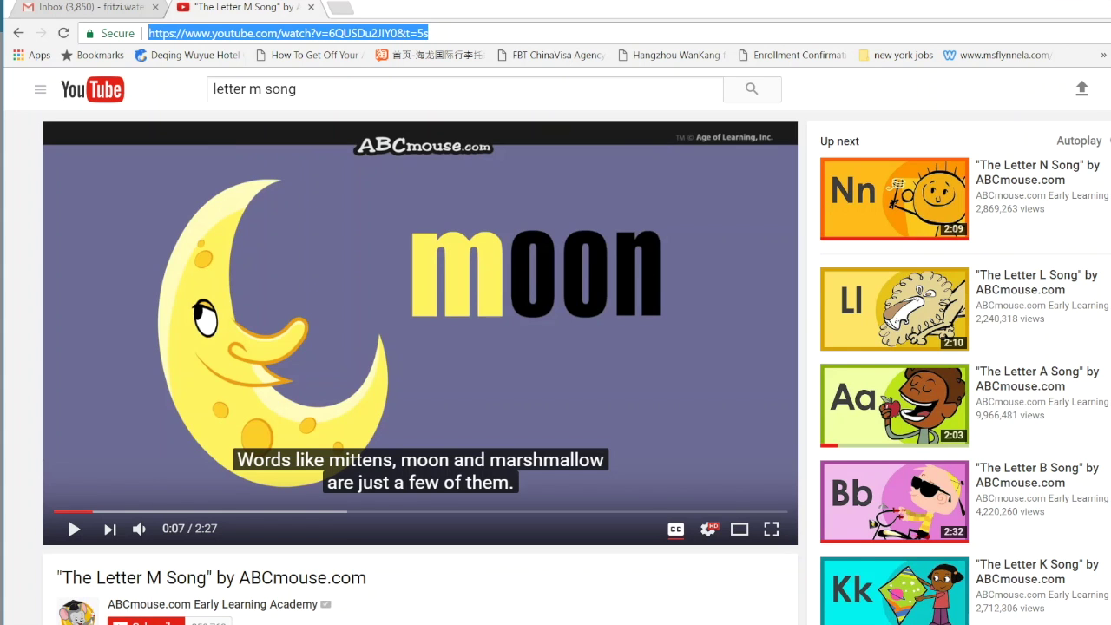
Switch back to ManyCam, load the copied Letter M Song link into the picture-in-picture window and pause its playback
click(608, 556)
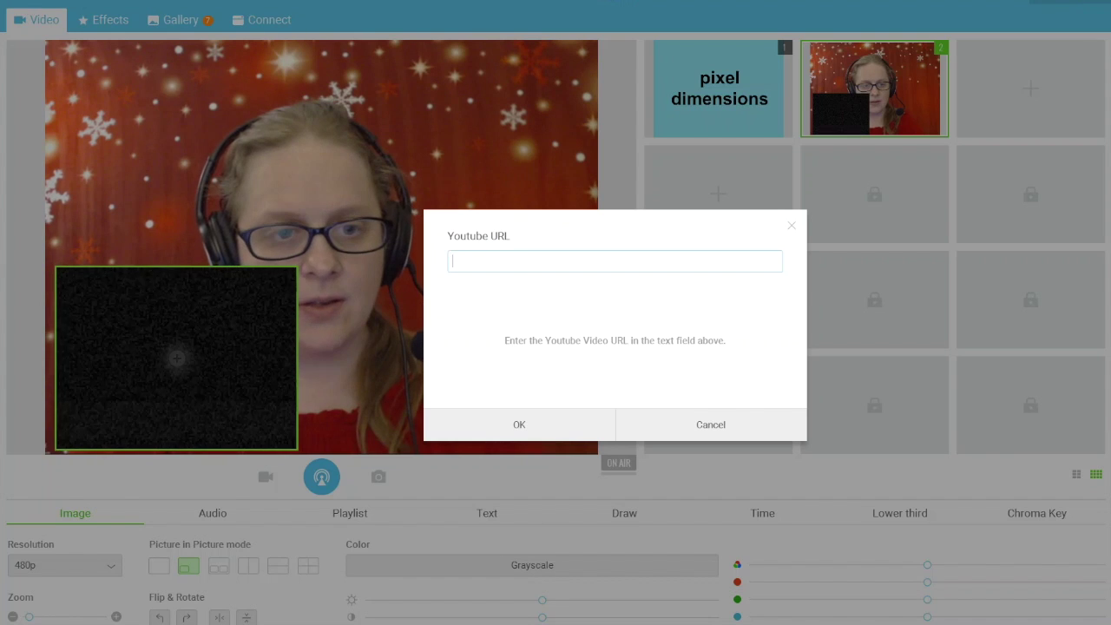
text(https://www.youtube.com/watch?v=6QUSDu2JlY0&t=5s)
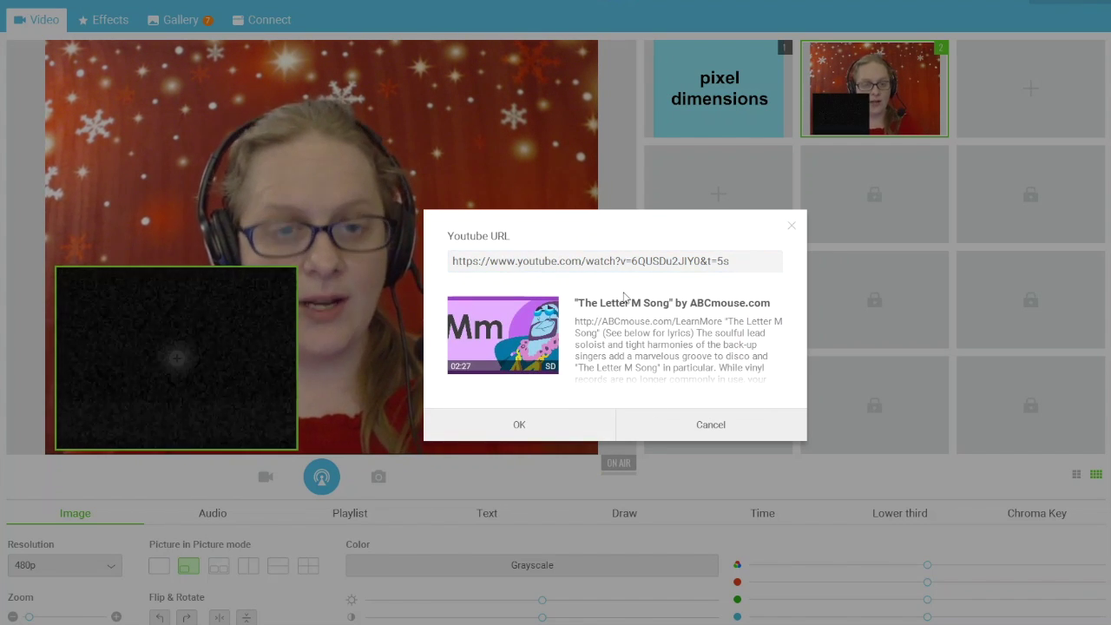
click(565, 431)
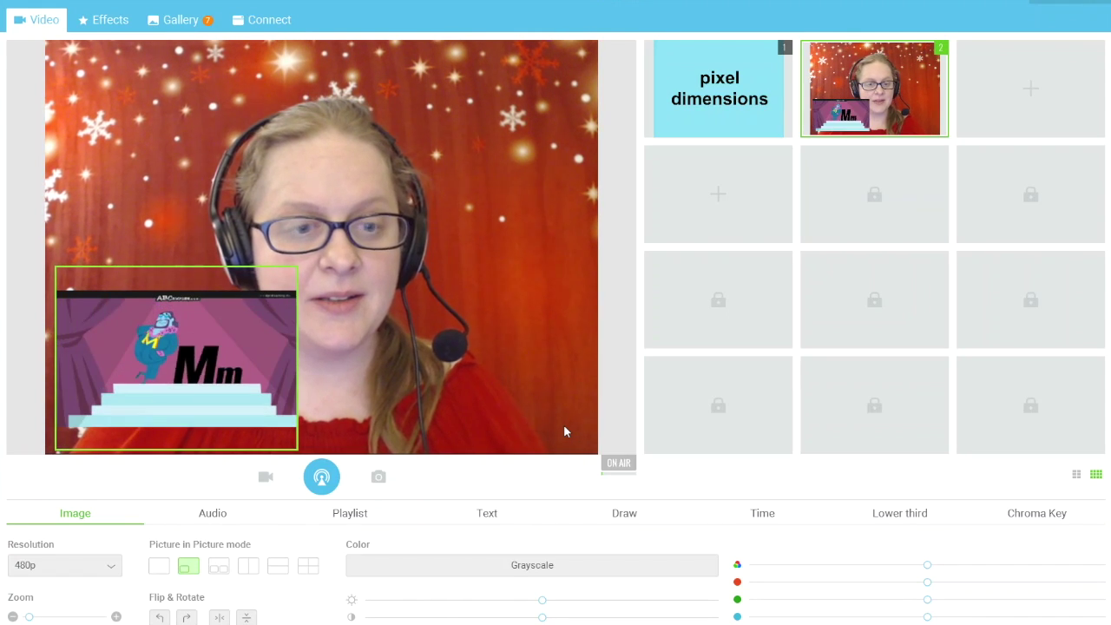
mouse_move(241, 349)
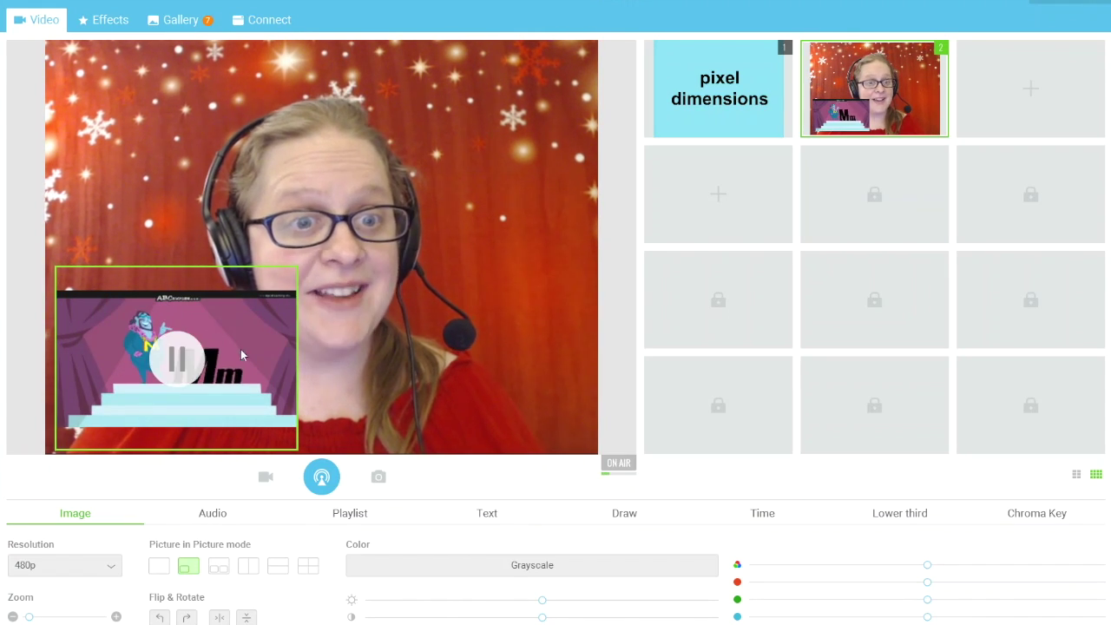
click(170, 361)
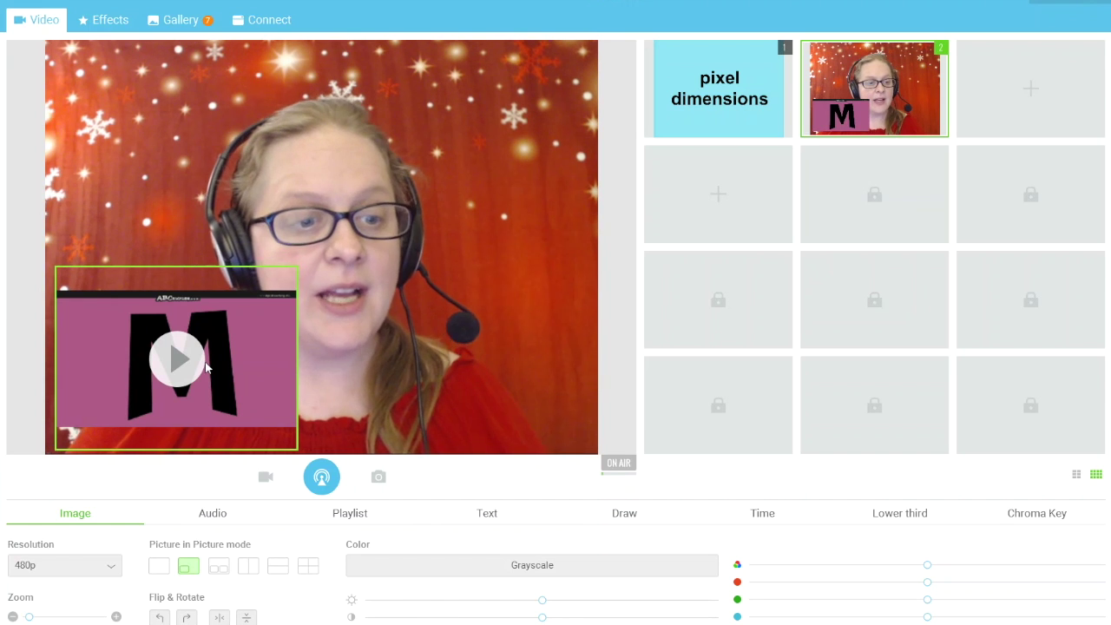
Remove the picture-in-picture window, try the layout with two inset windows and return to the single-picture layout
click(159, 566)
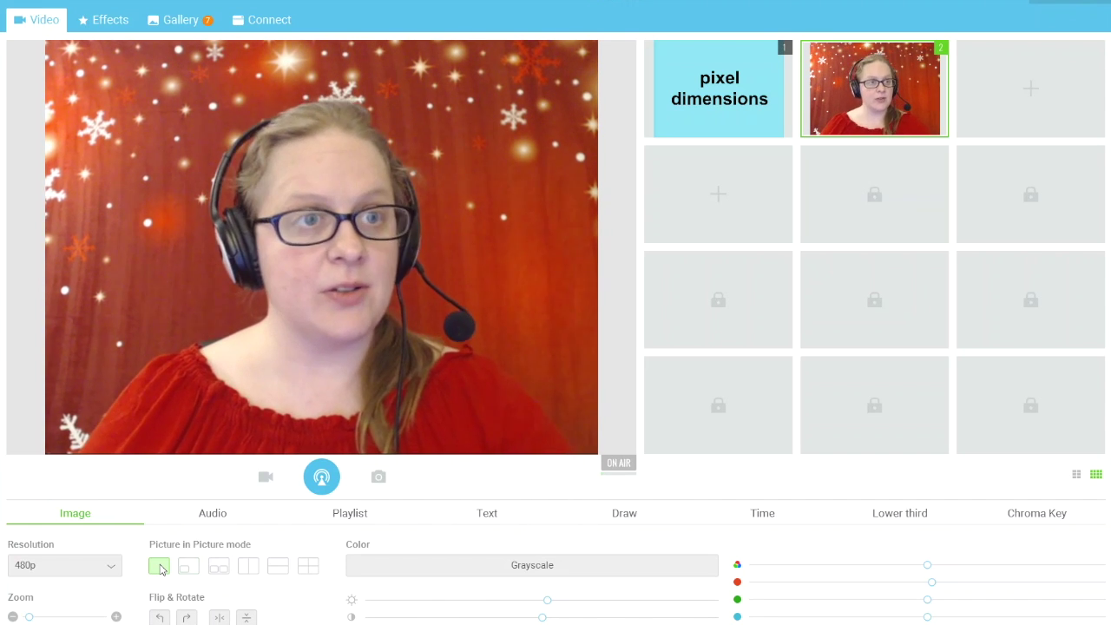
click(219, 568)
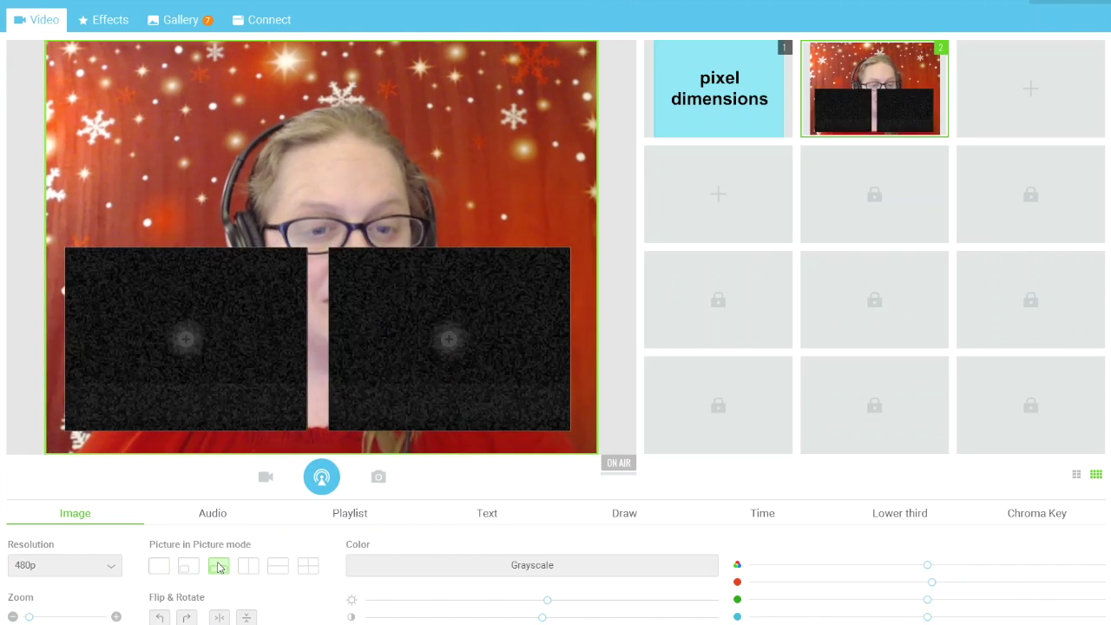
click(159, 567)
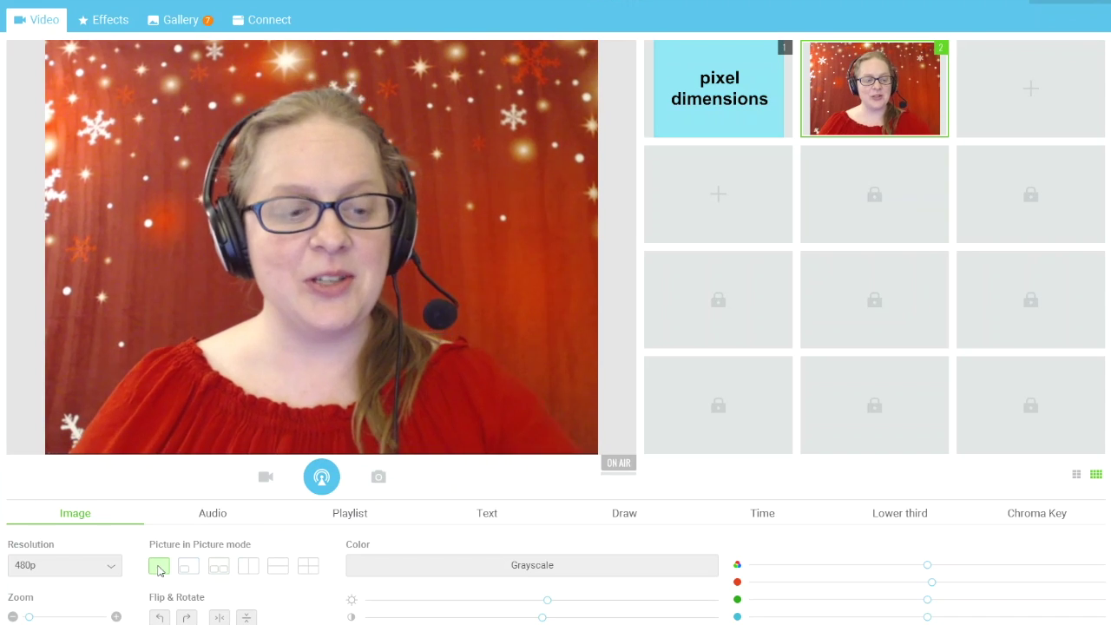
Try the side-by-side, stacked and four-way split layouts and return to the single-picture layout
click(248, 568)
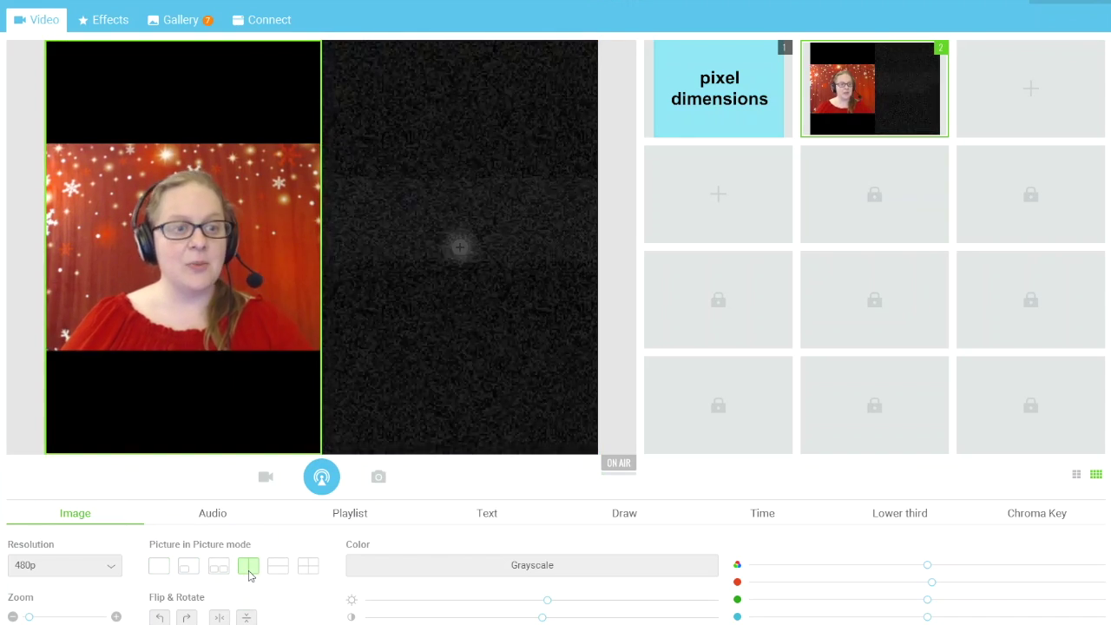
right_click(484, 176)
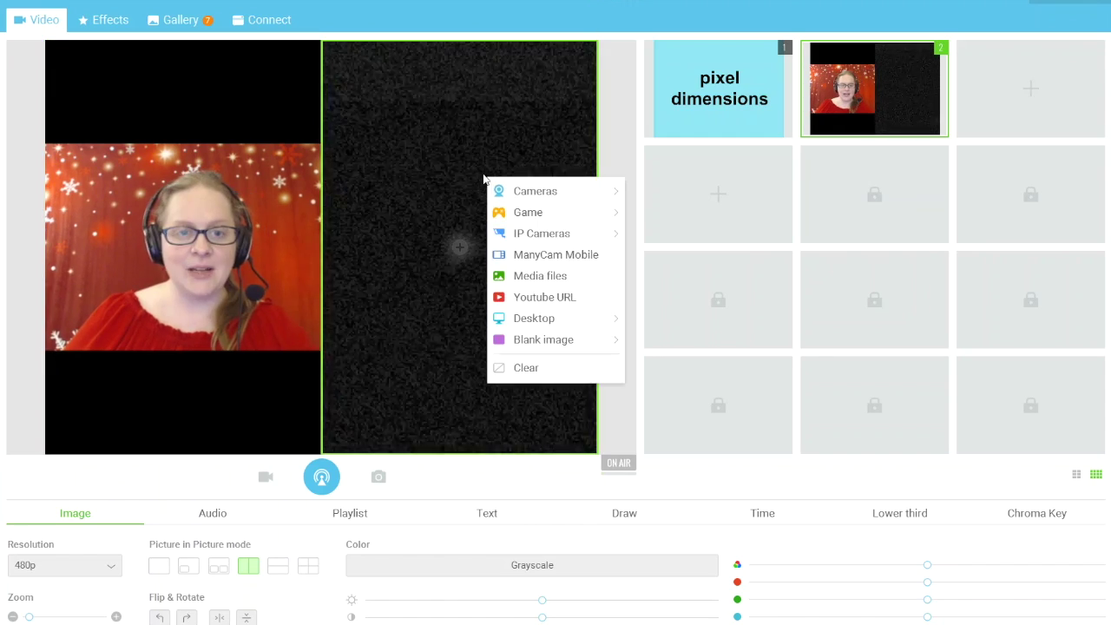
click(277, 571)
click(278, 568)
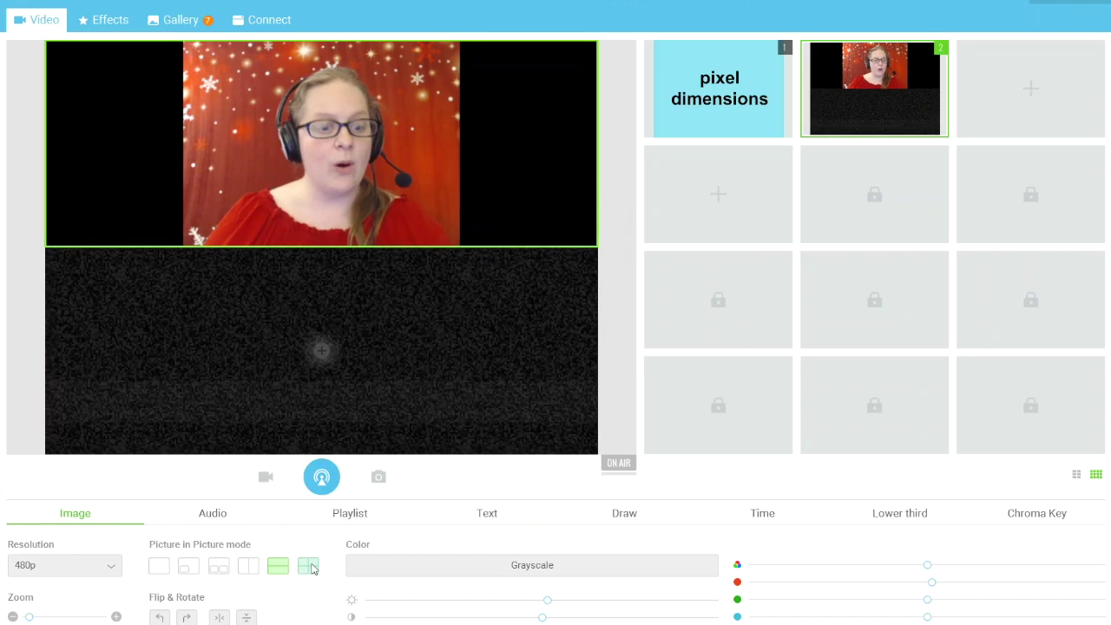
click(311, 566)
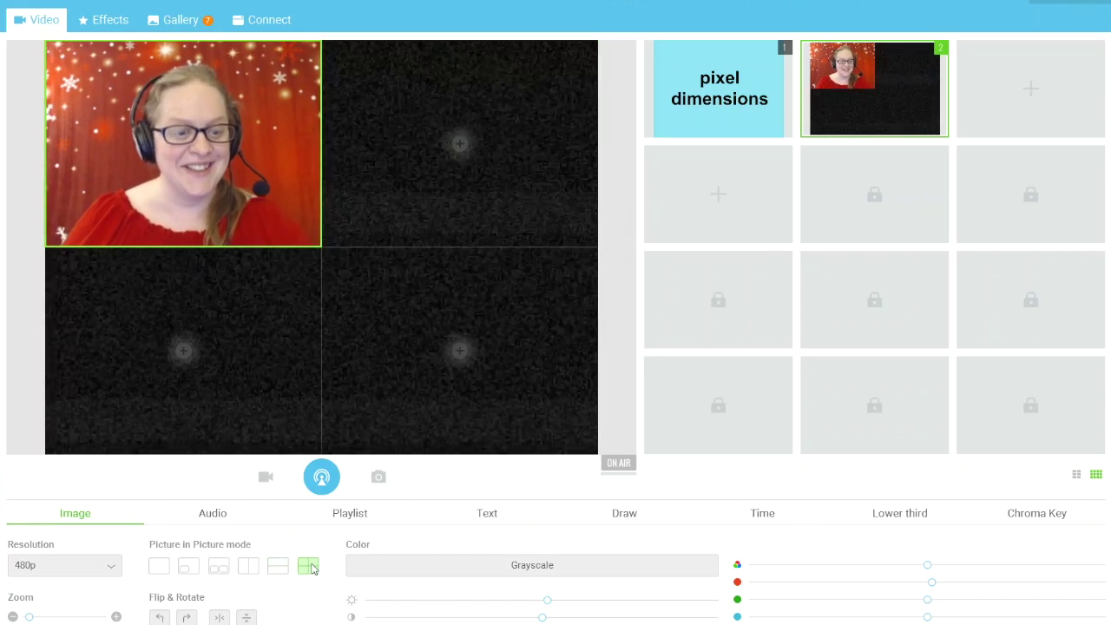
click(160, 566)
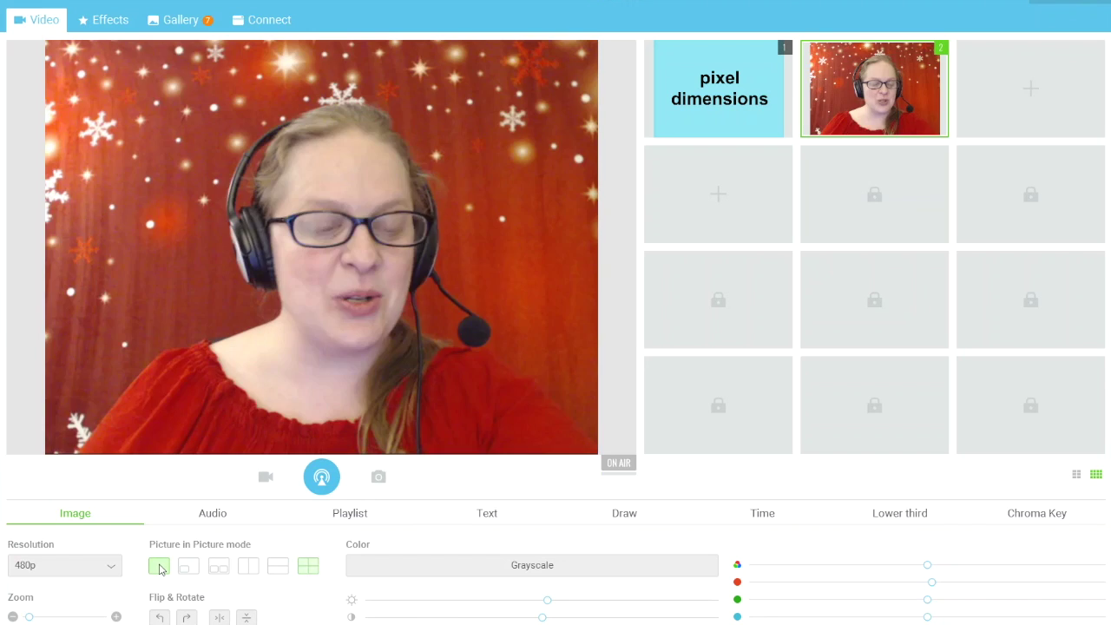
Rotate the webcam picture counterclockwise in four quarter turns to bring it back upright
click(161, 617)
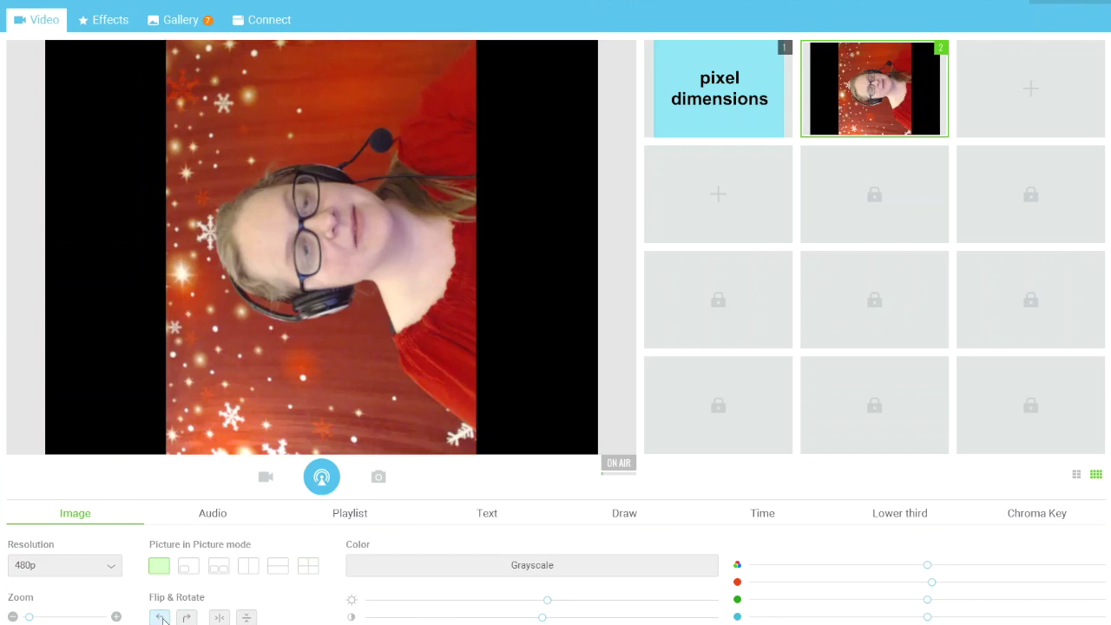
click(161, 617)
click(161, 617)
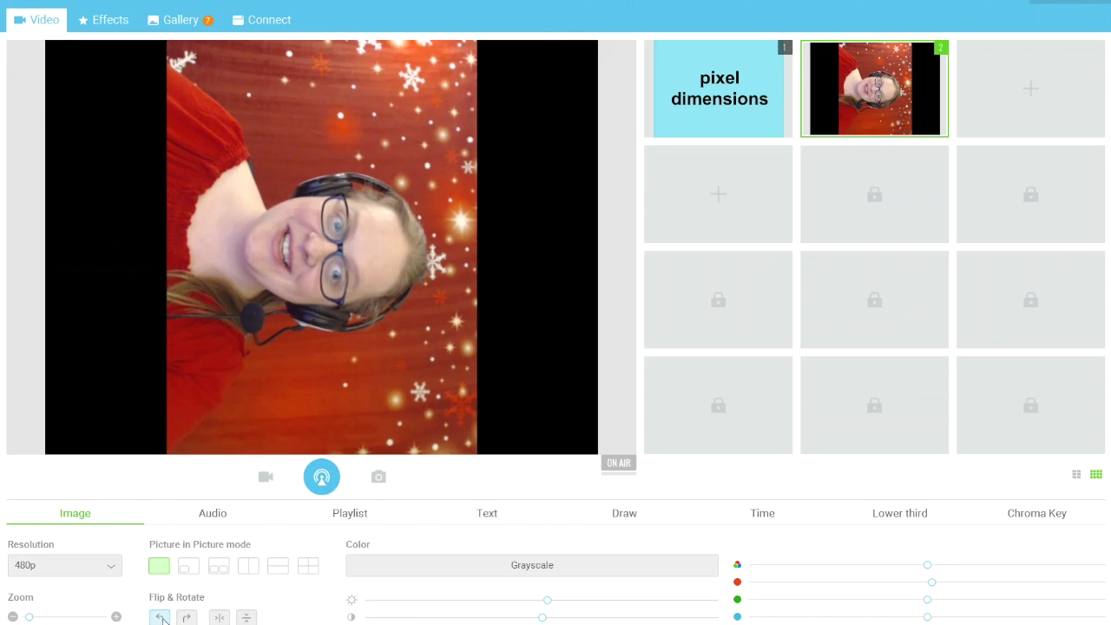
click(161, 617)
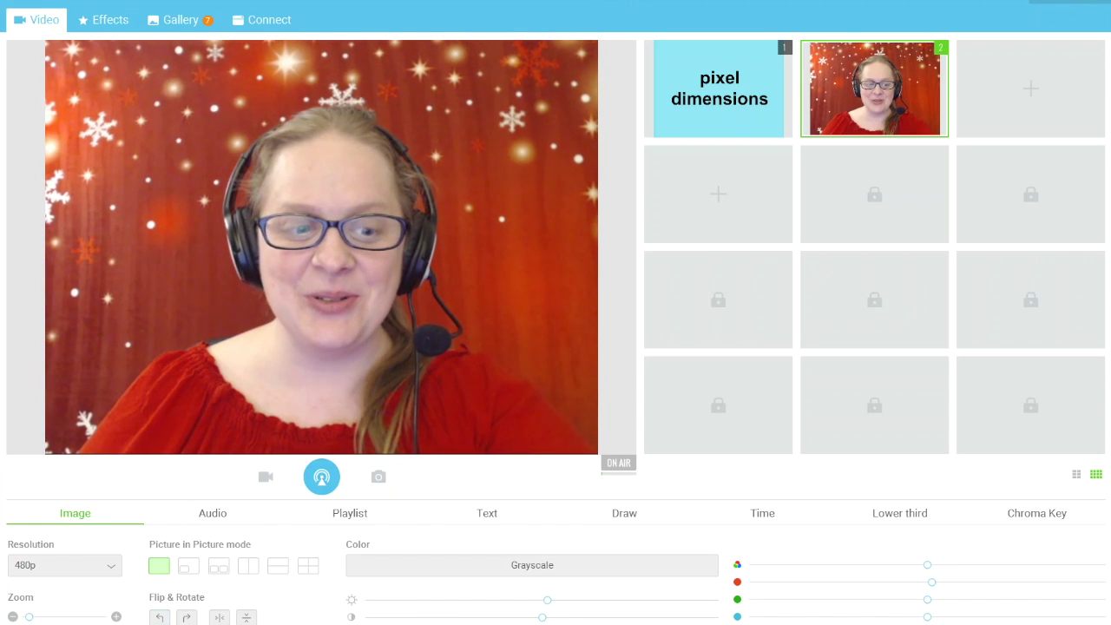
Try the horizontal and vertical flips on the webcam picture and restore its original orientation
click(222, 619)
click(222, 619)
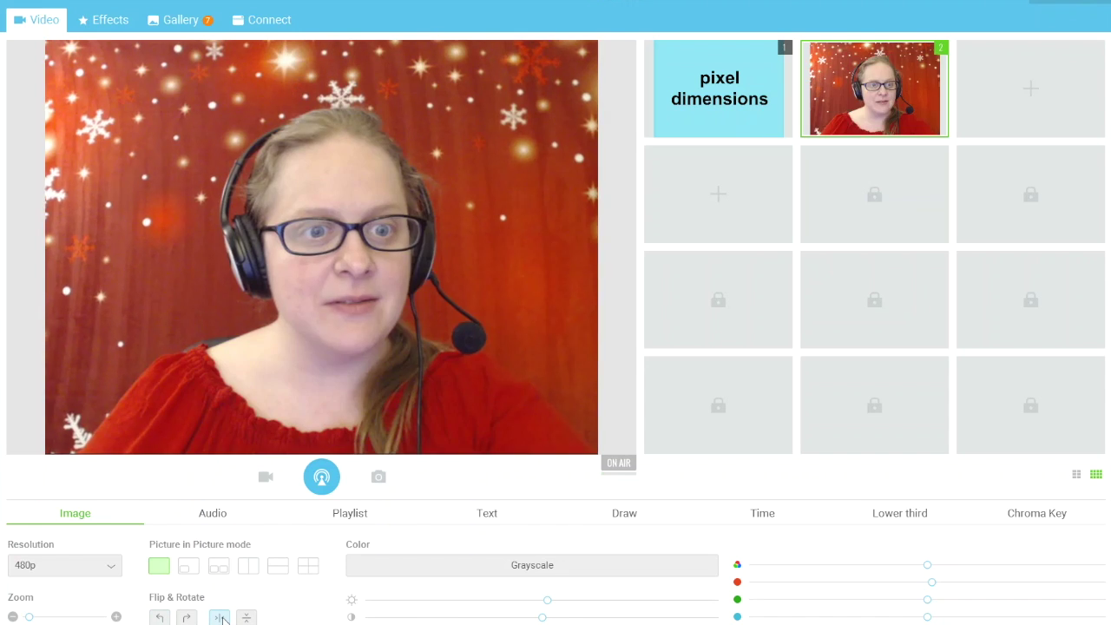
click(222, 619)
click(222, 619)
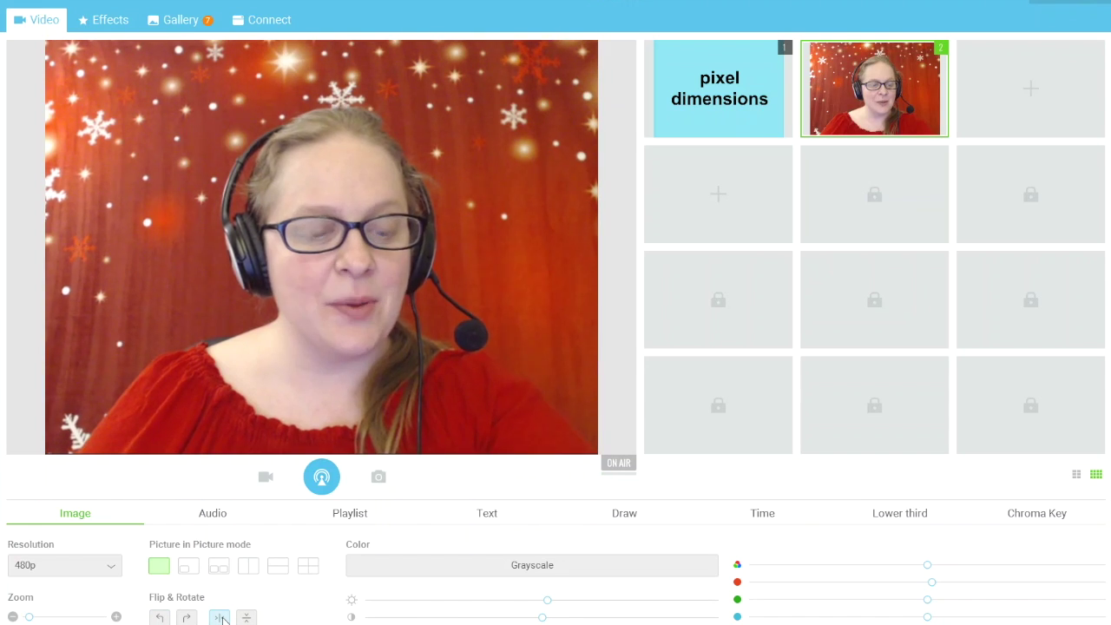
click(248, 618)
click(248, 618)
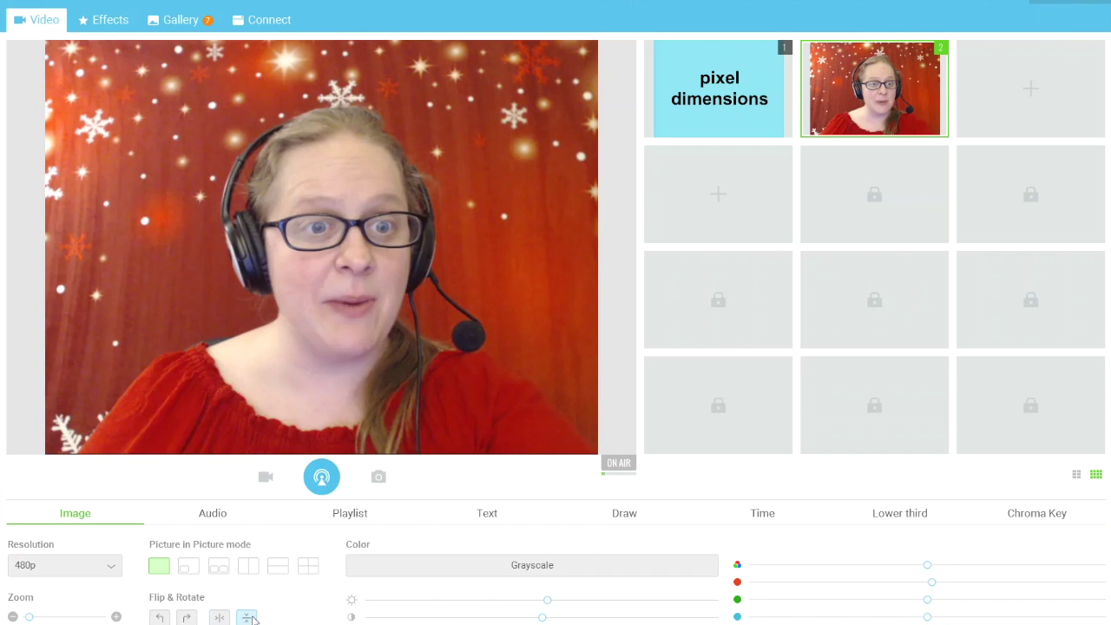
Preview the webcam picture in grayscale, restore colour and adjust its brightness and colour levels slightly
click(568, 567)
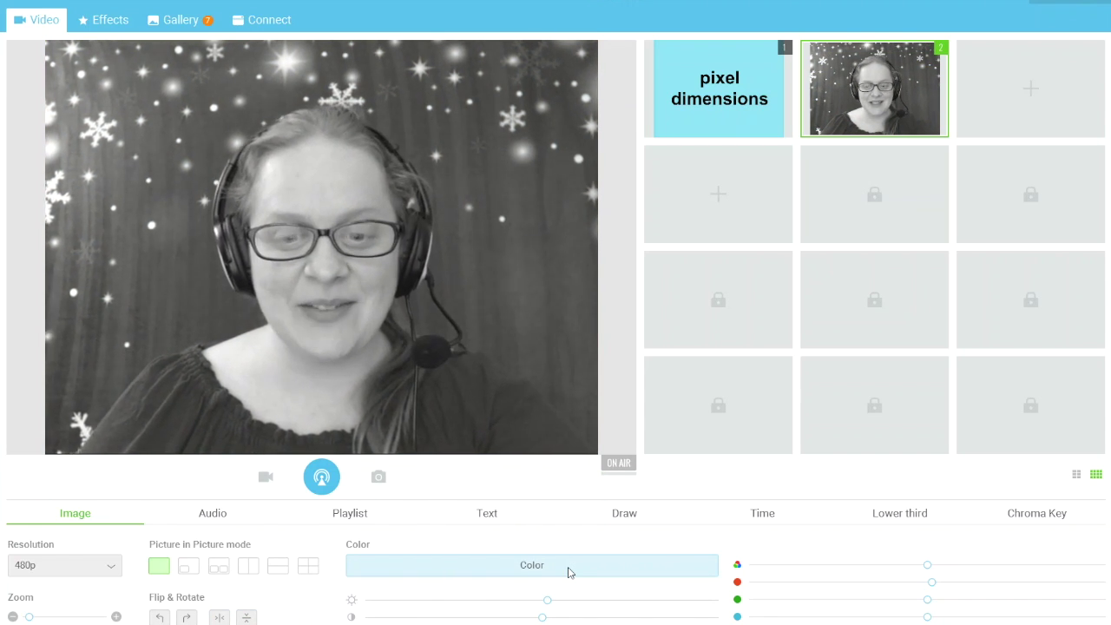
click(568, 567)
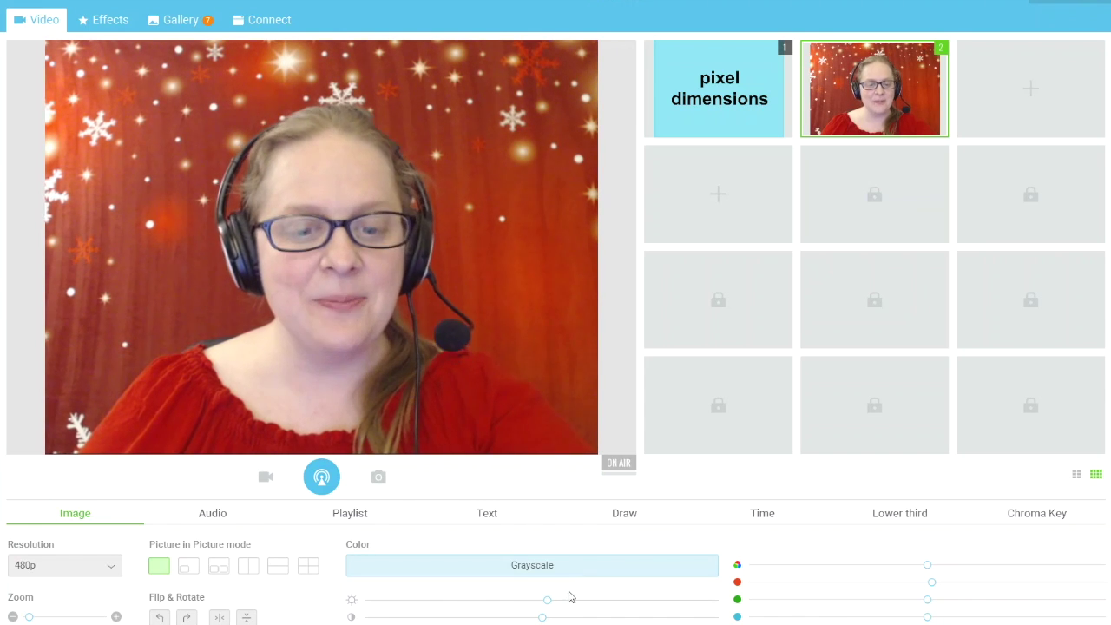
mouse_move(548, 601)
mouse_down()
mouse_move(618, 600)
mouse_move(538, 600)
mouse_move(599, 617)
mouse_move(495, 619)
mouse_move(538, 618)
mouse_up()
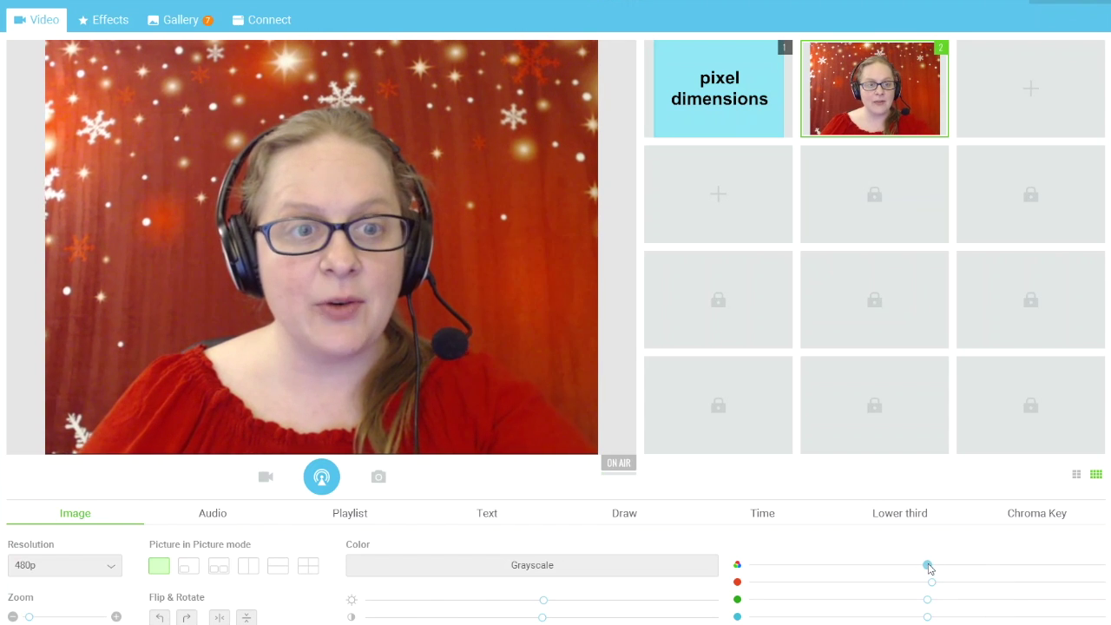
drag(954, 574, 981, 569)
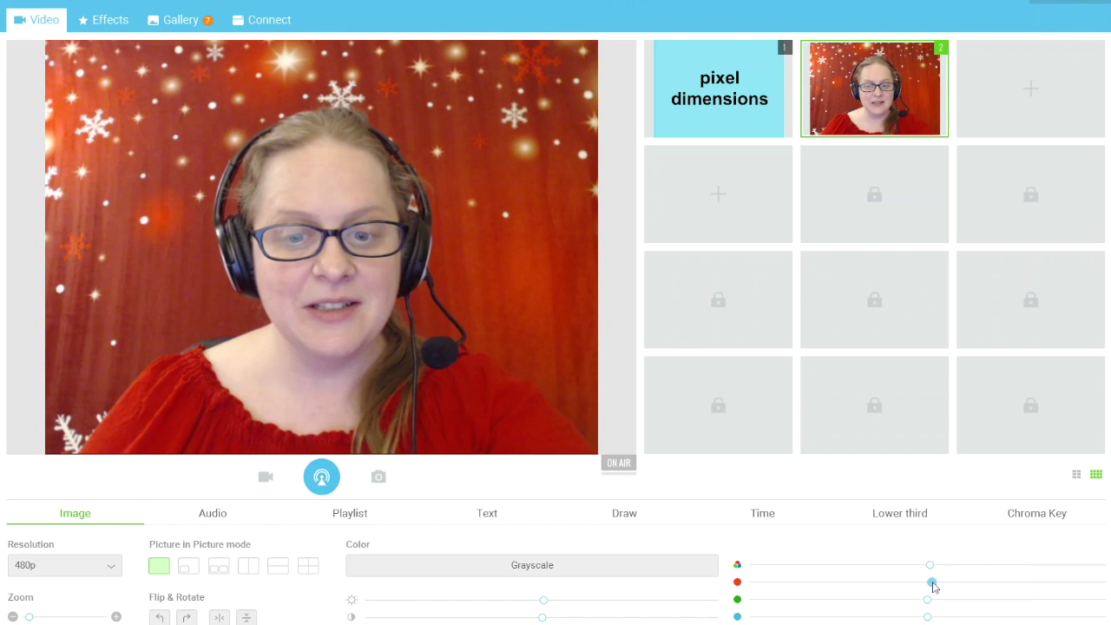
drag(964, 588, 928, 585)
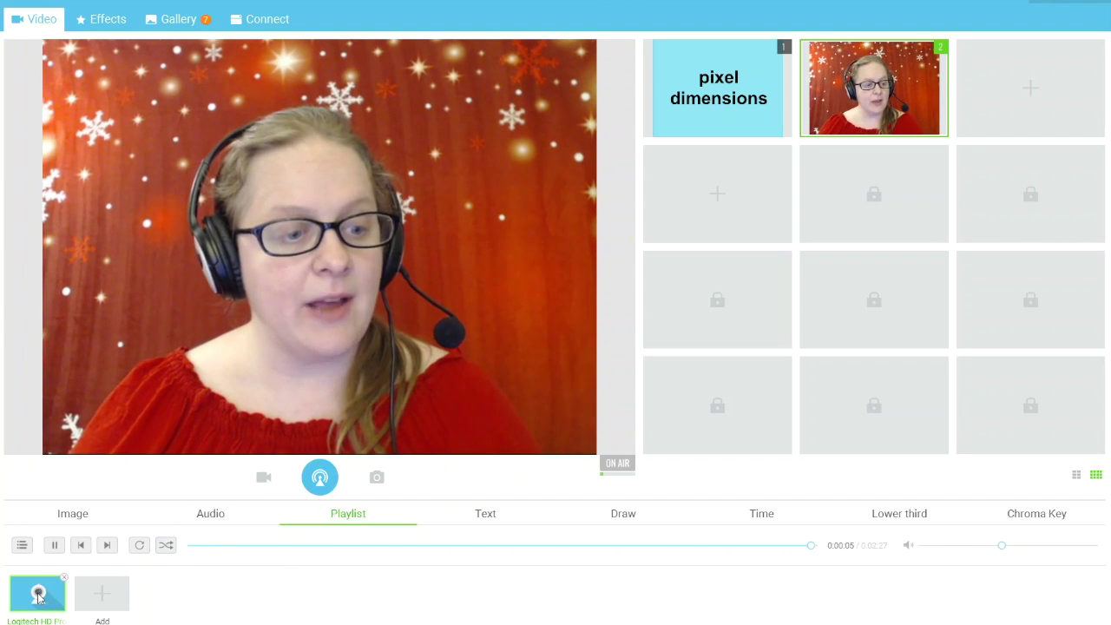
Add the Brush Your Teeth Song video from the Videos folder to the playlist as a media file
click(99, 597)
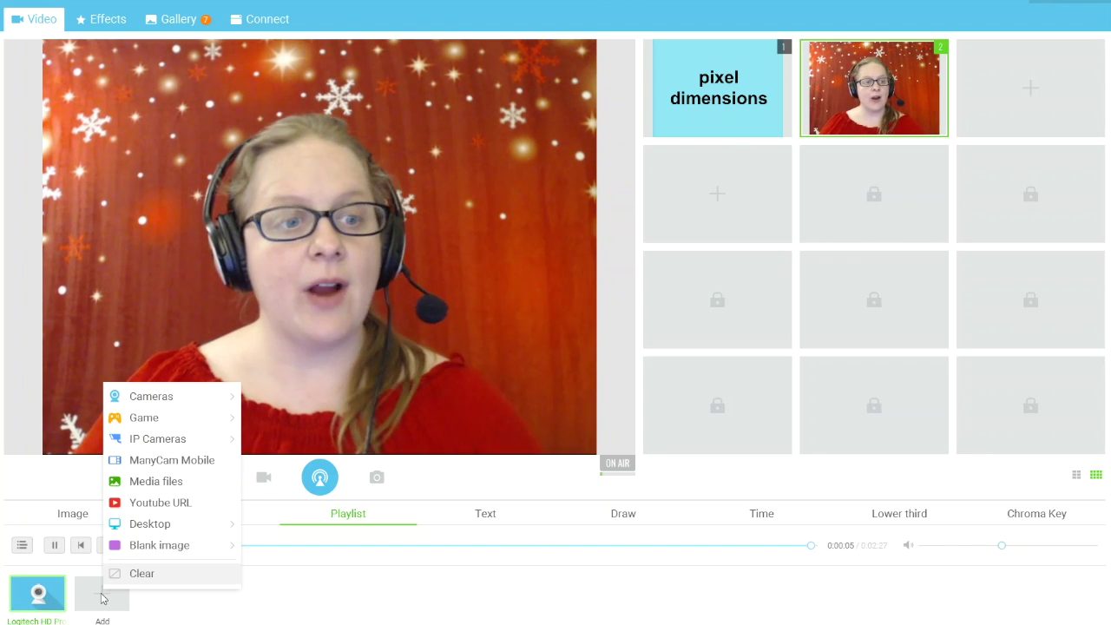
click(142, 482)
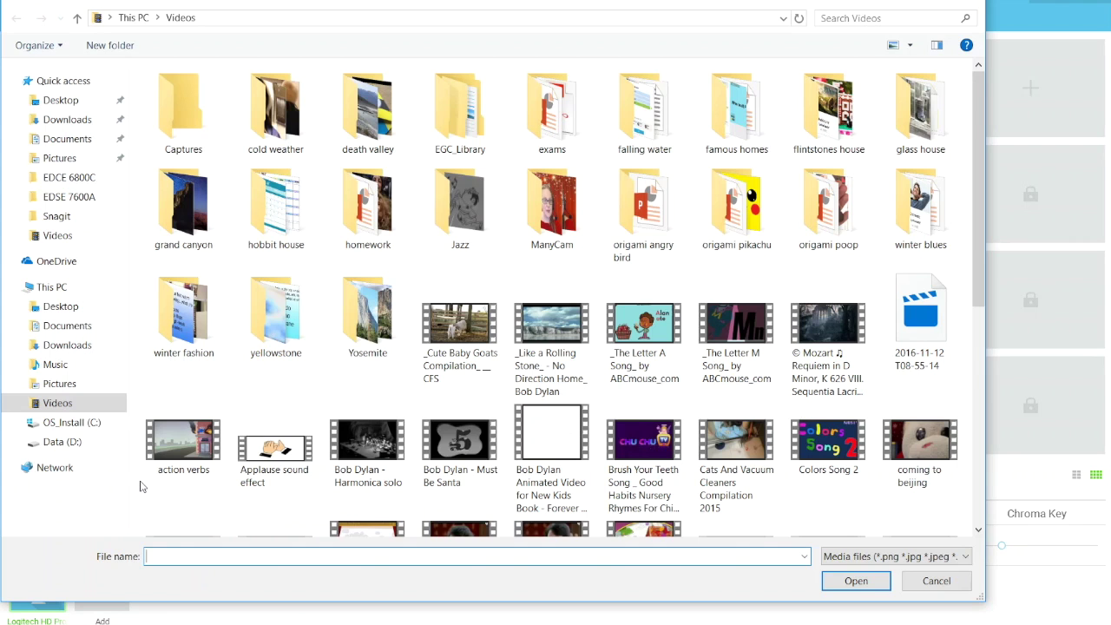
double_click(653, 441)
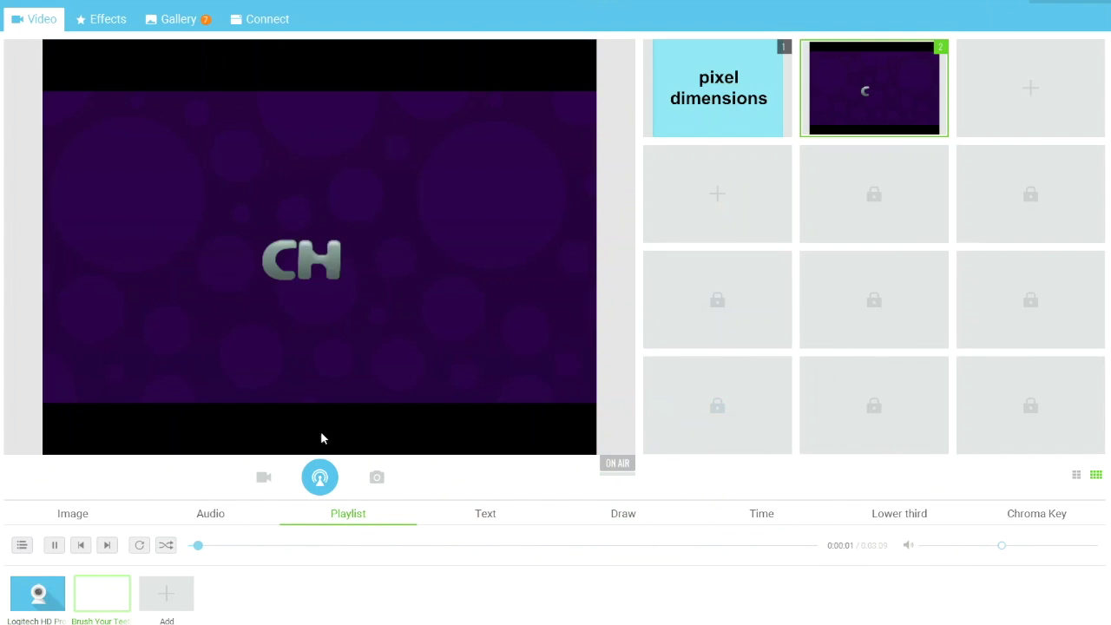
Alternate the playlist between the Logitech webcam and the Brush Your Teeth video, and remove the video from the playlist
click(33, 594)
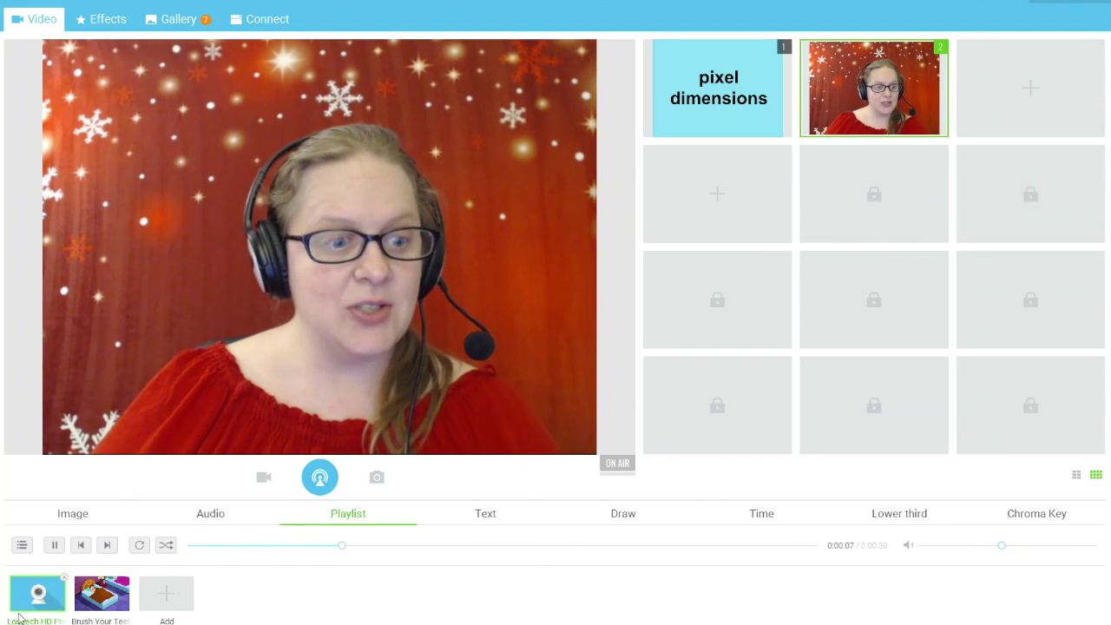
click(103, 597)
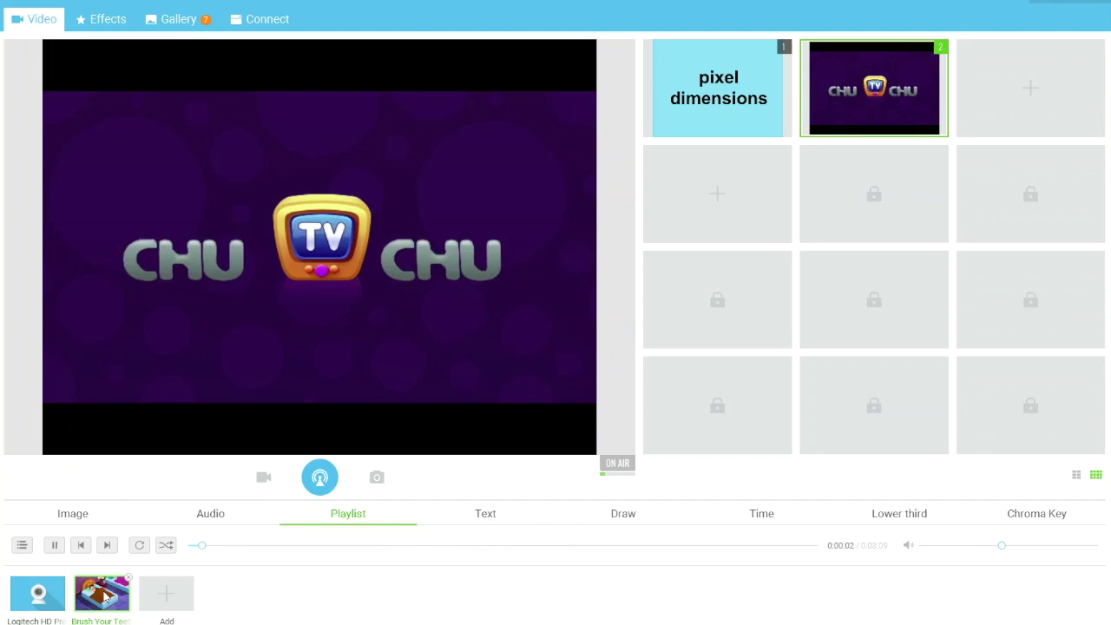
click(43, 597)
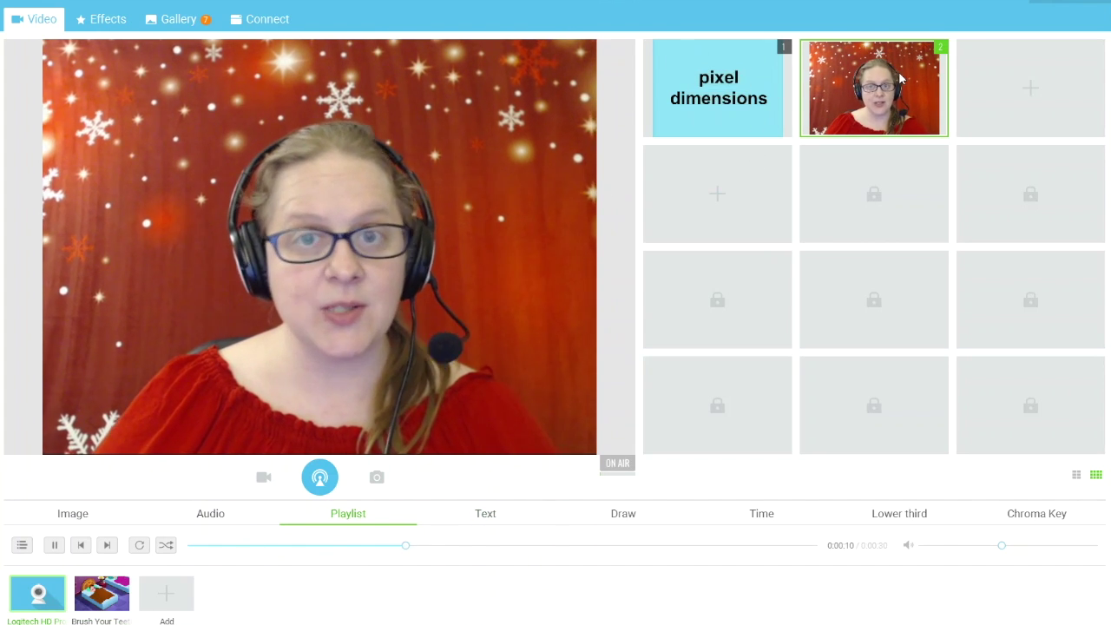
click(128, 578)
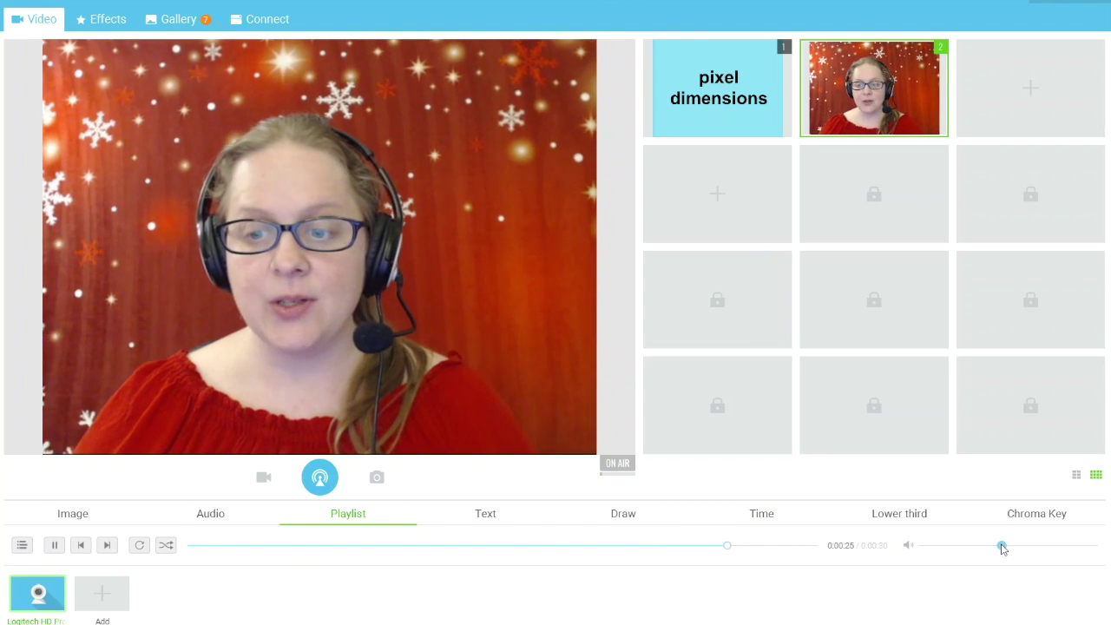
Try the playlist volume near maximum, lower it to about the middle, and check the audio settings before returning to the playlist
drag(1002, 547, 1091, 557)
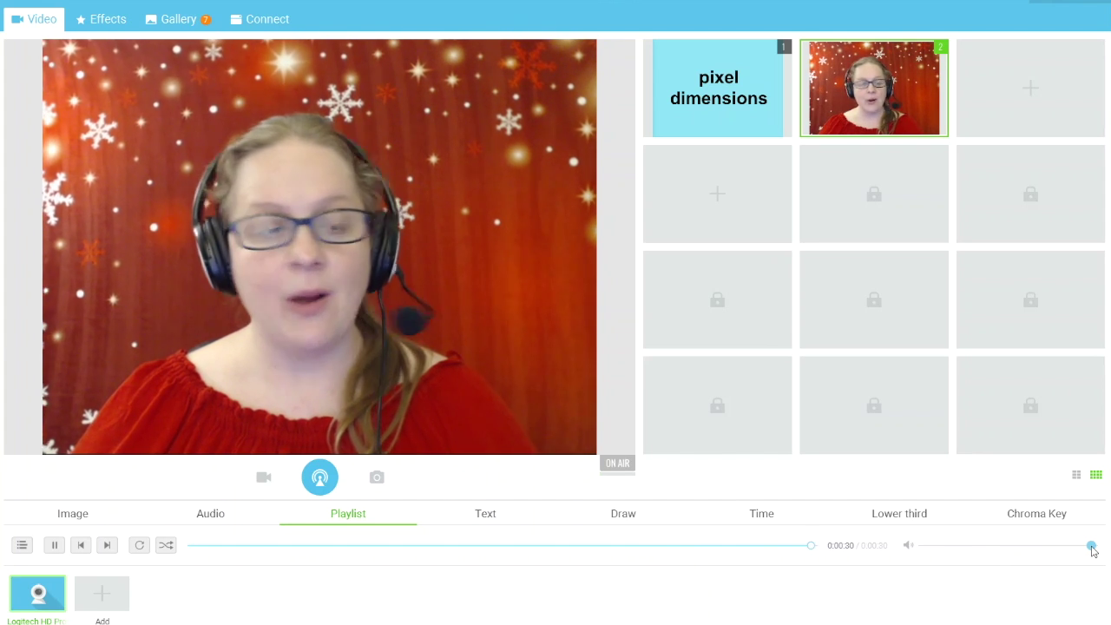
drag(1091, 549, 1000, 545)
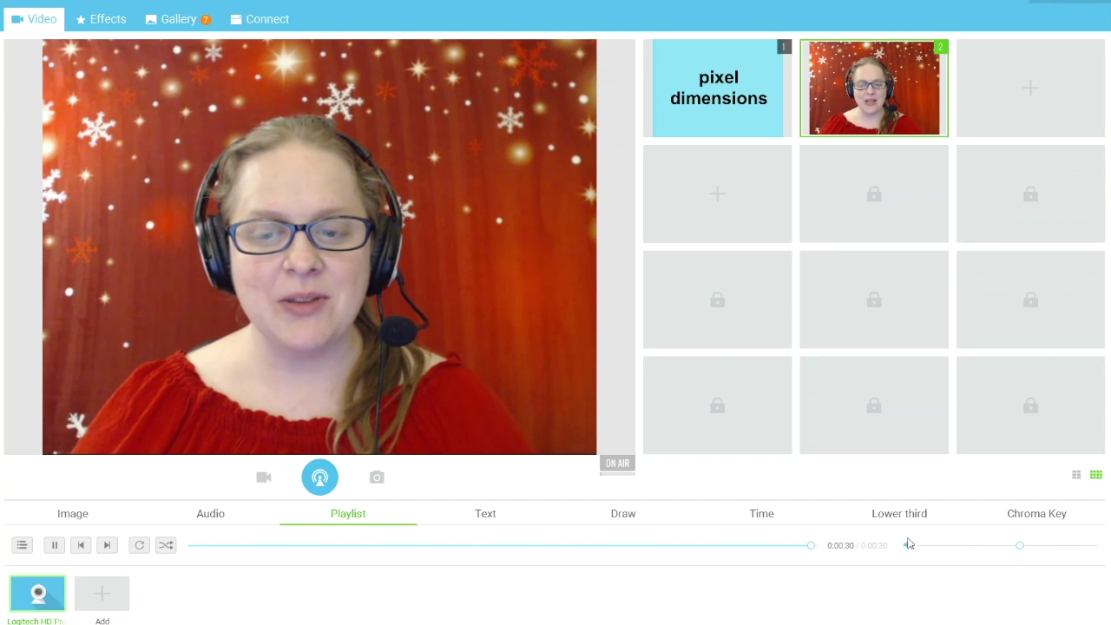
click(220, 519)
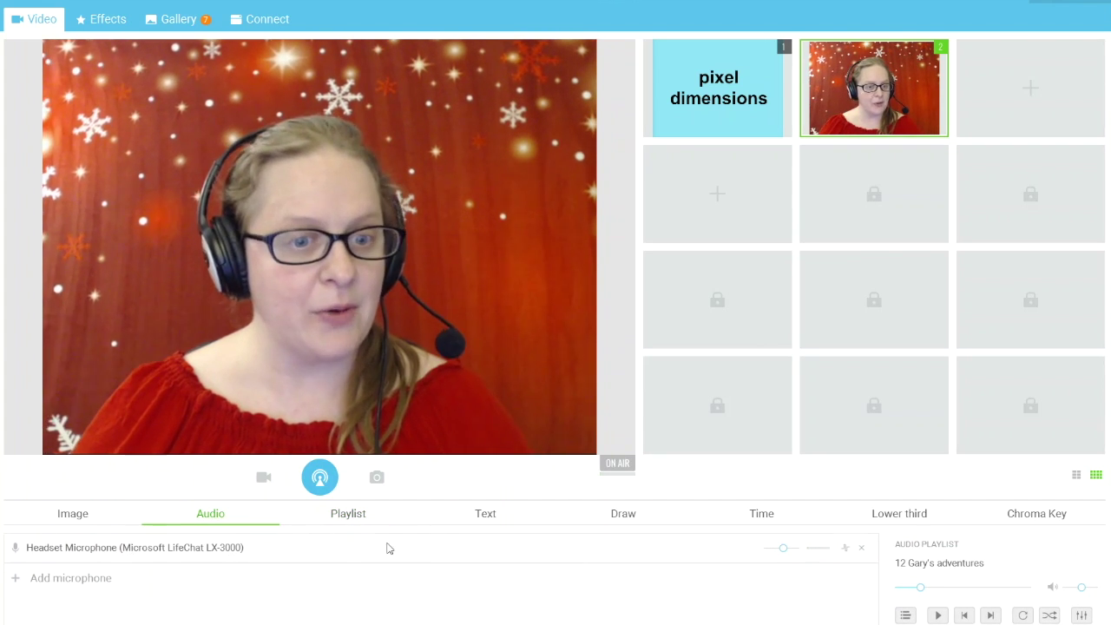
click(348, 514)
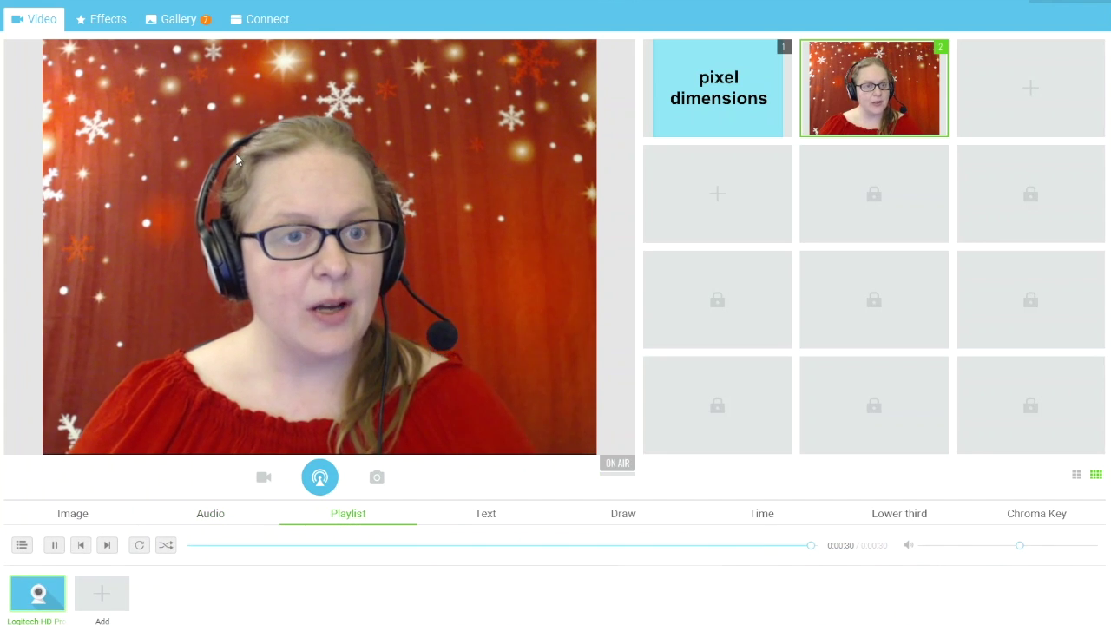
Replace the webcam in the main picture with the Brush Your Teeth Song video from the Videos folder
right_click(320, 160)
click(376, 264)
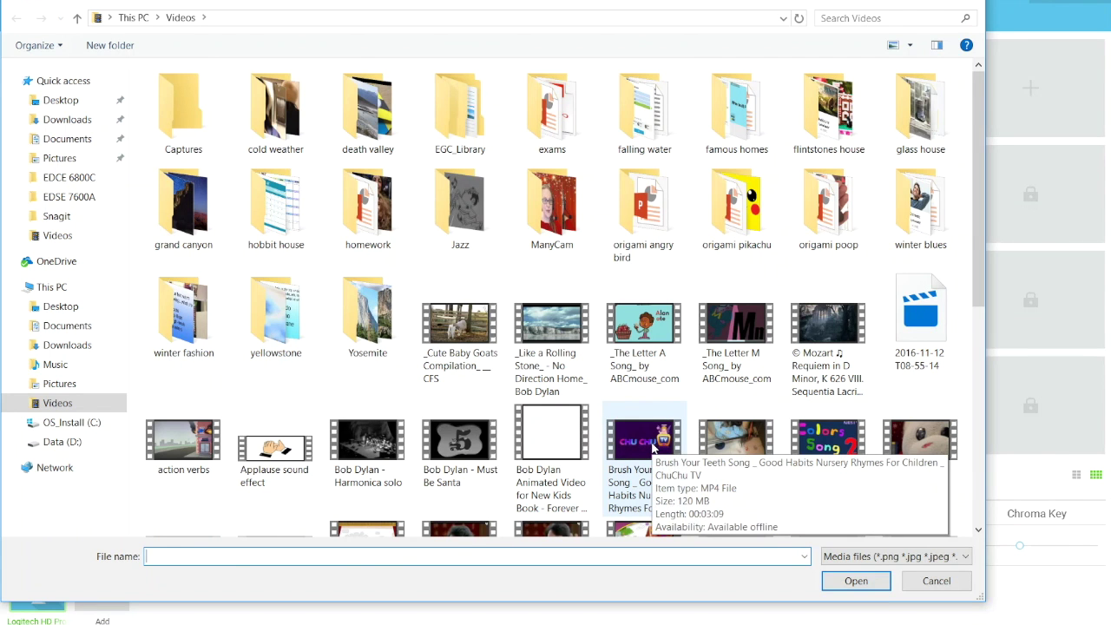
double_click(650, 443)
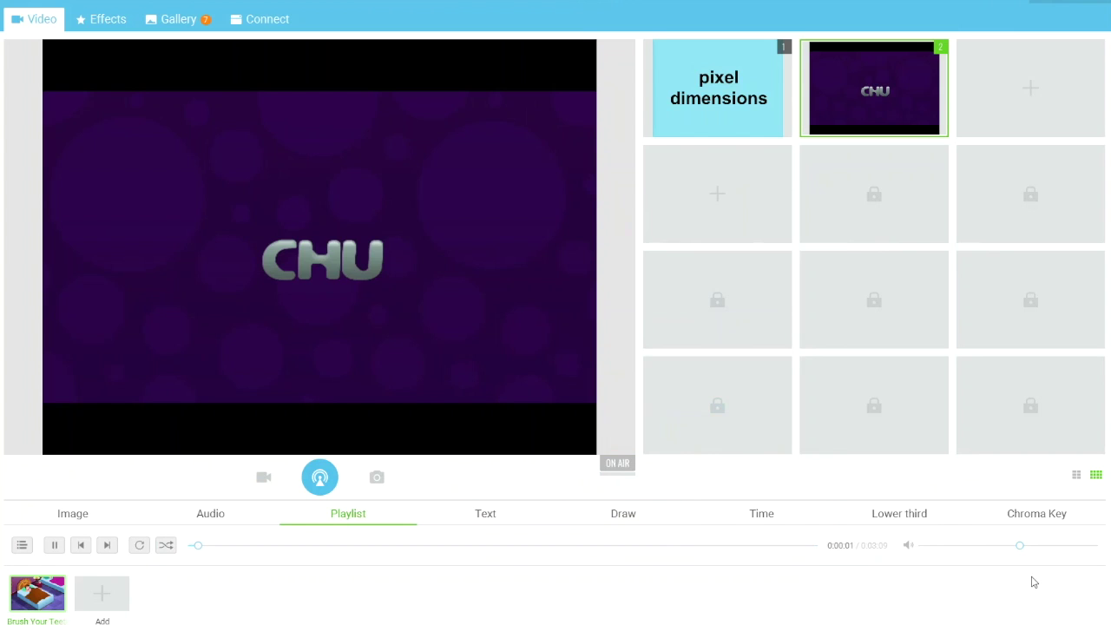
Raise the video's volume near maximum, lower it to just below the middle, and pause, resume and pause the playback again
drag(1020, 546, 1091, 553)
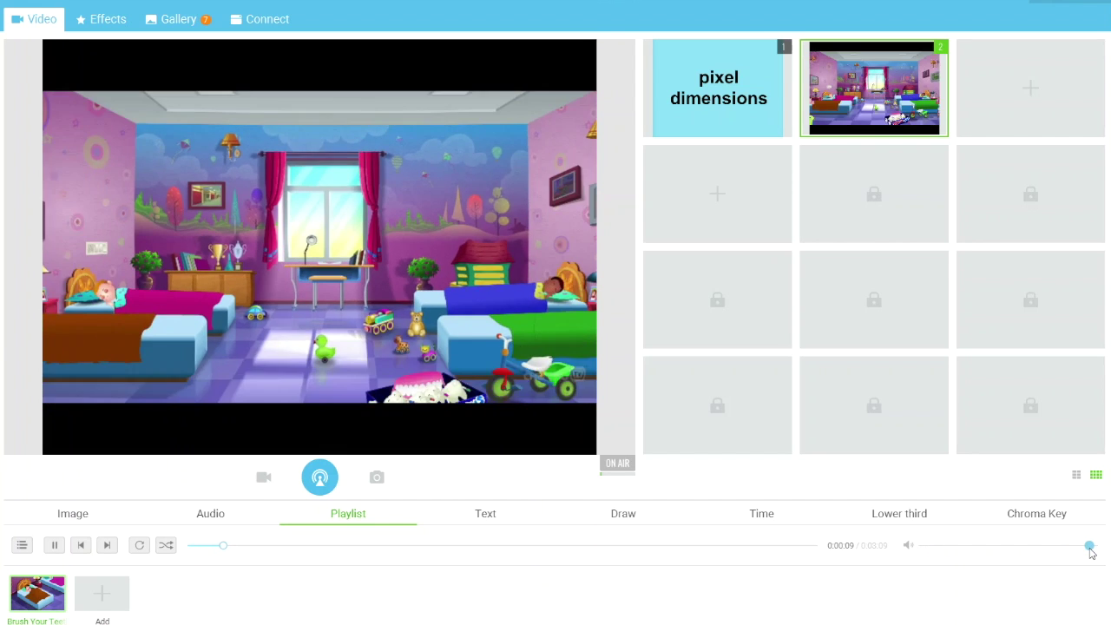
drag(1091, 553, 993, 550)
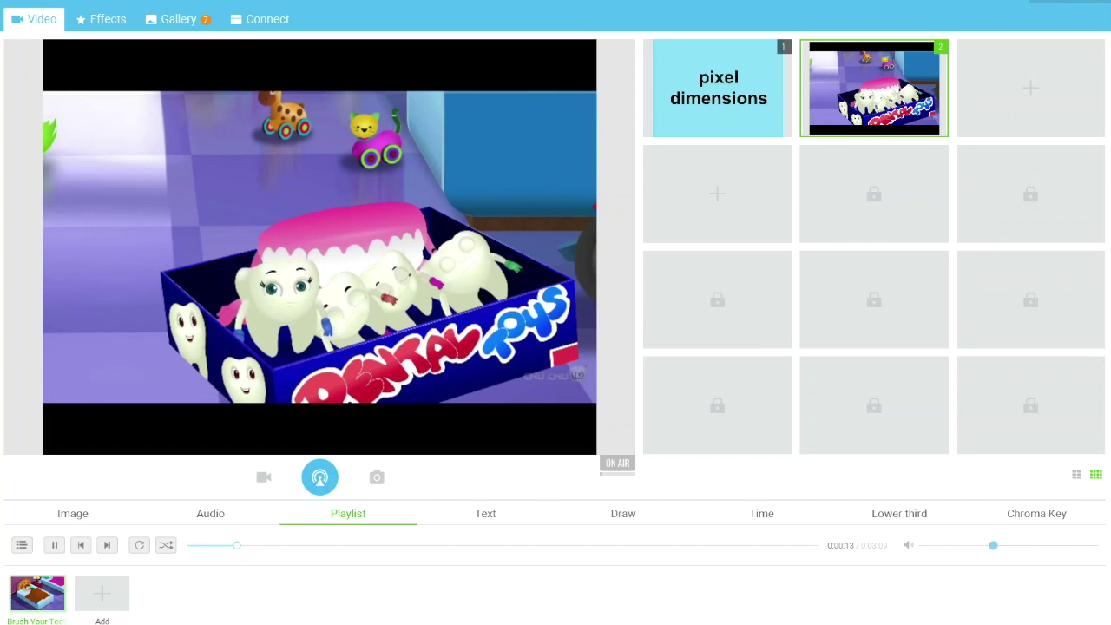
click(54, 545)
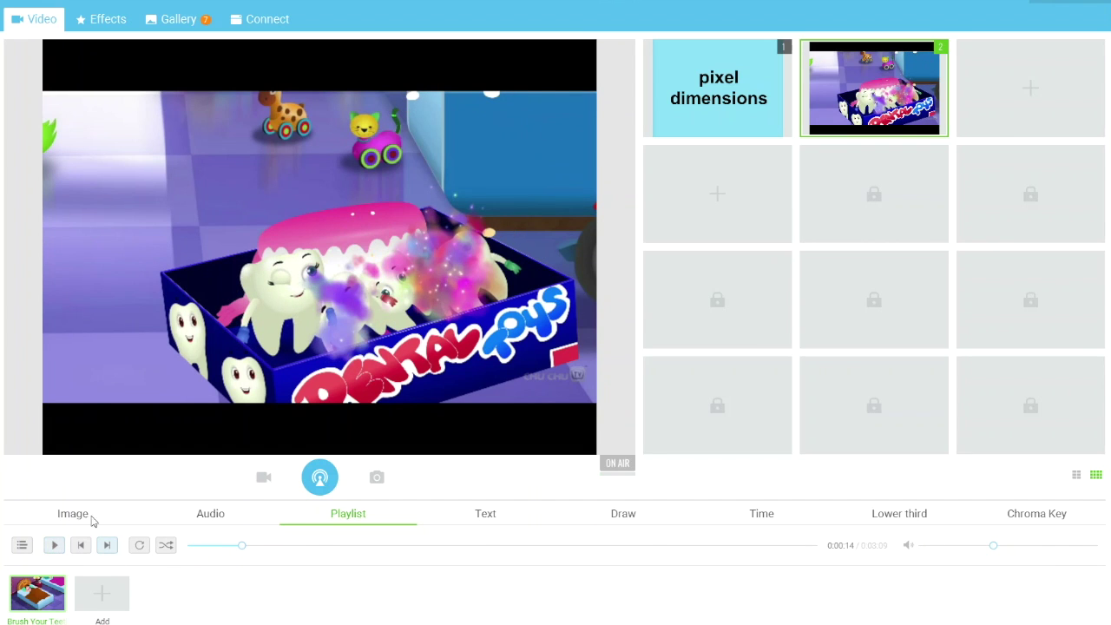
click(54, 545)
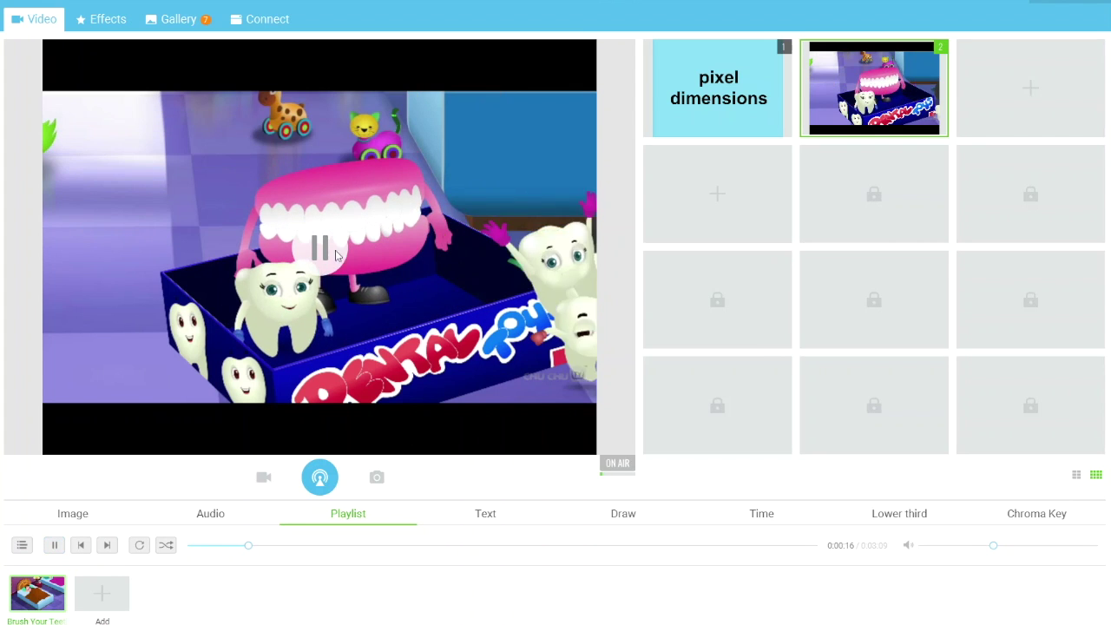
click(321, 250)
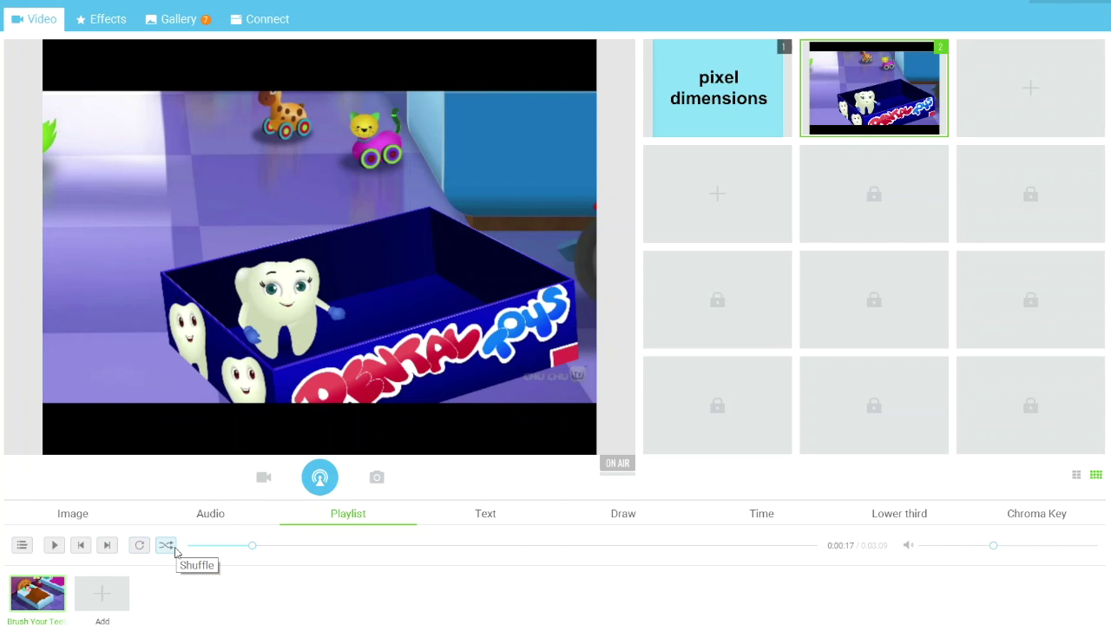
Replace the video in the main picture with the Logitech HD Pro Webcam C920 camera
right_click(360, 236)
mouse_move(434, 260)
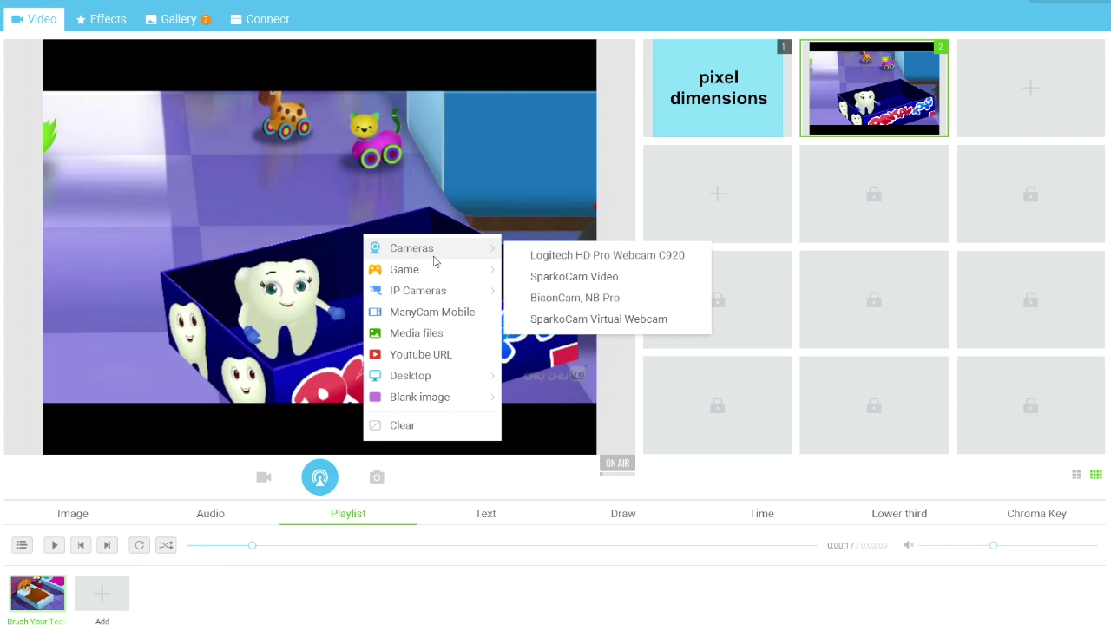
click(552, 257)
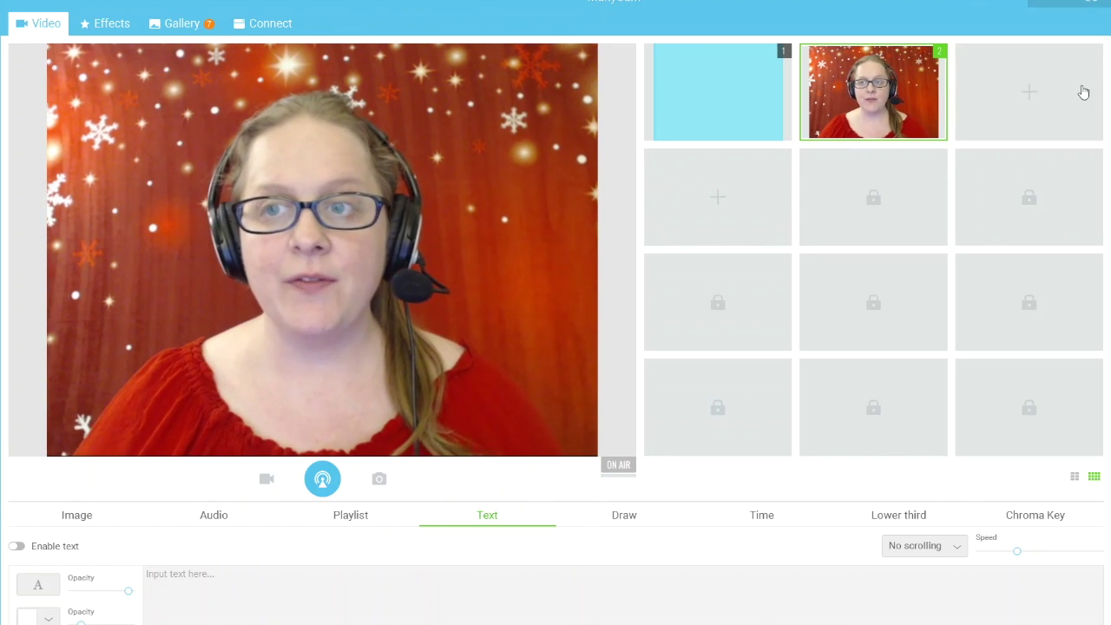
Fill the third preset with an Aqua blank image and transition the main picture to it
click(1028, 93)
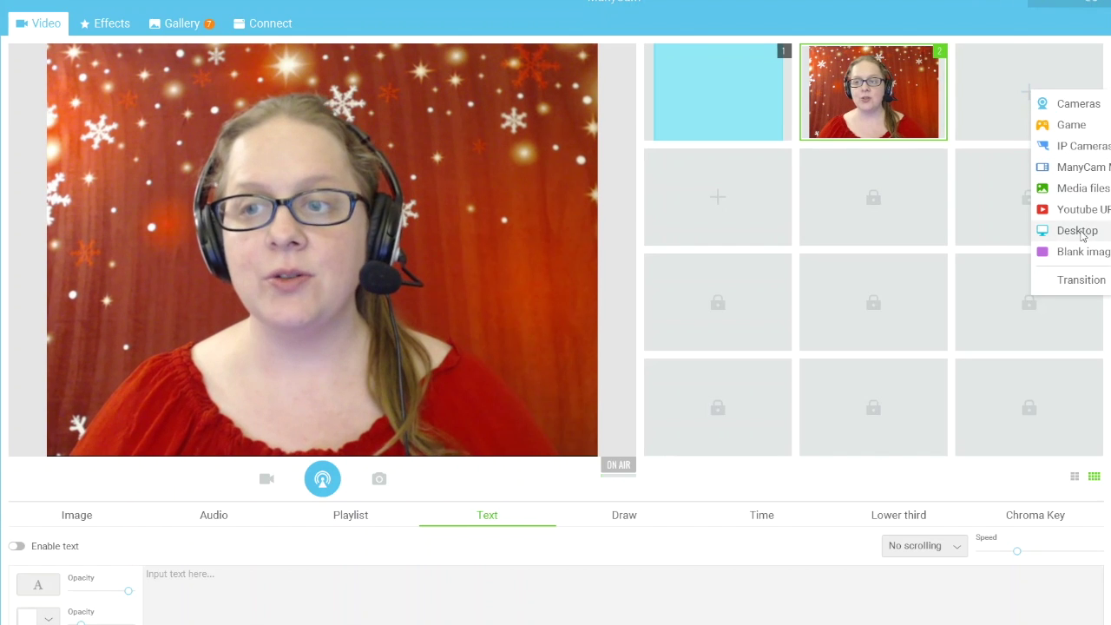
mouse_move(1079, 252)
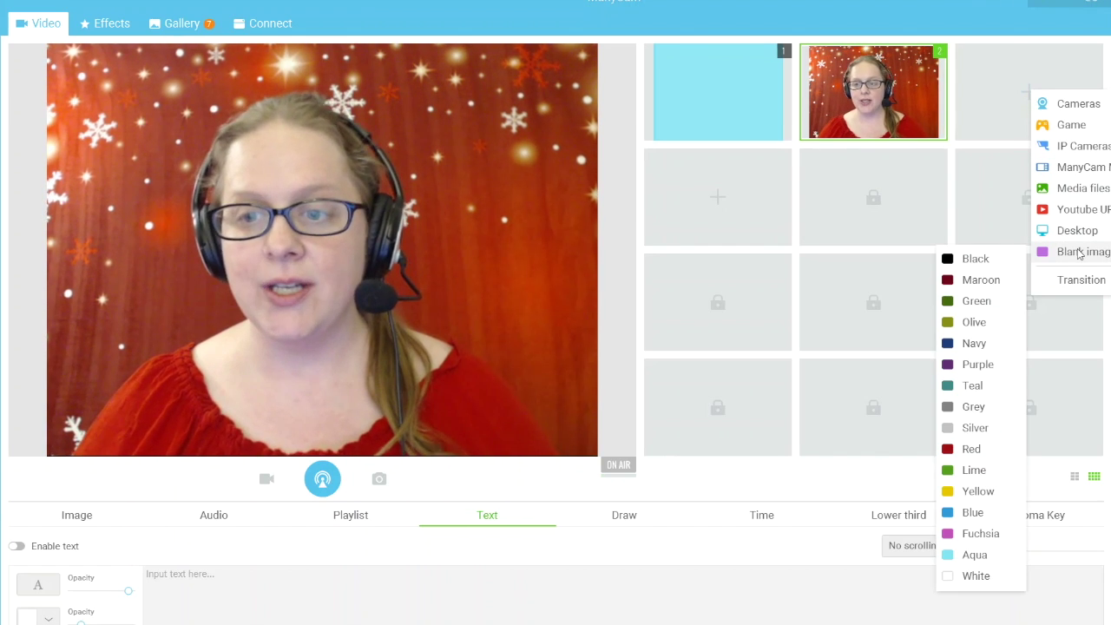
click(978, 560)
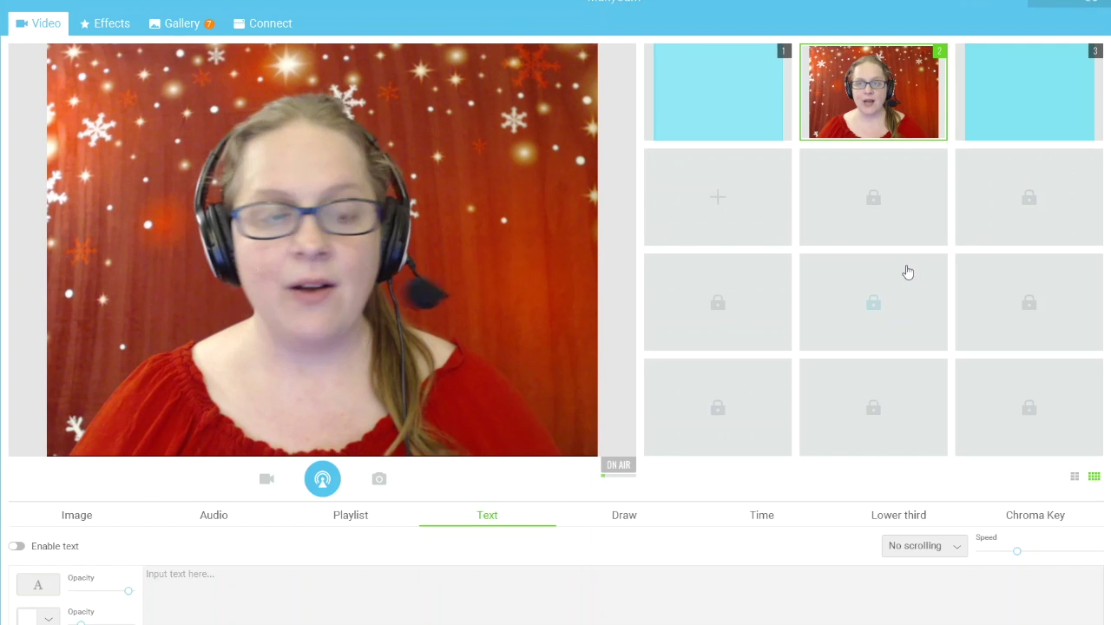
mouse_move(1044, 65)
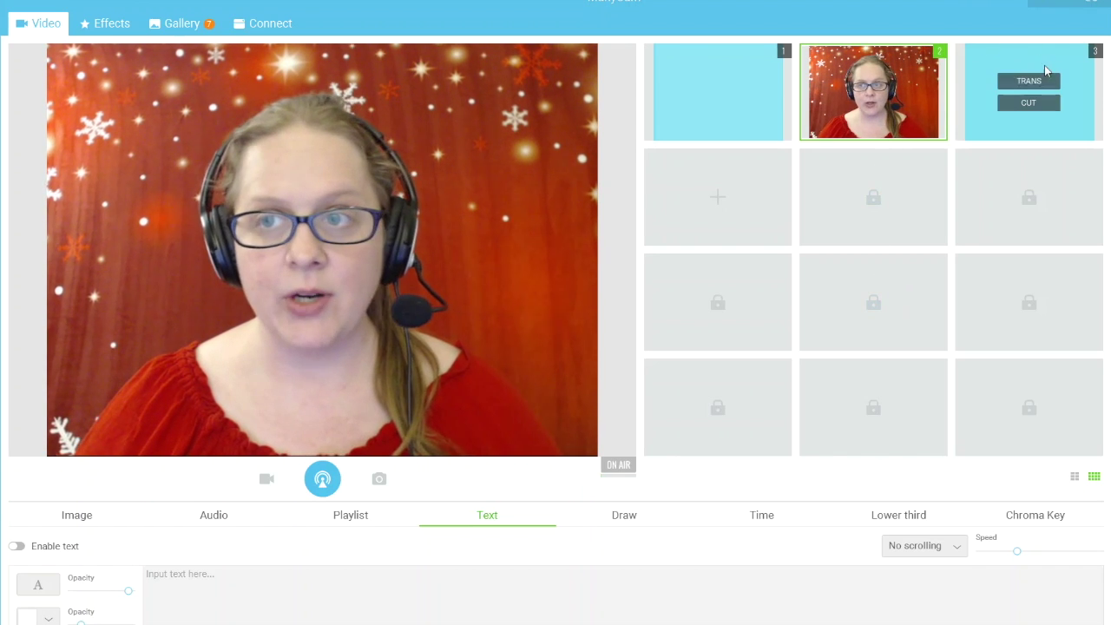
click(1039, 80)
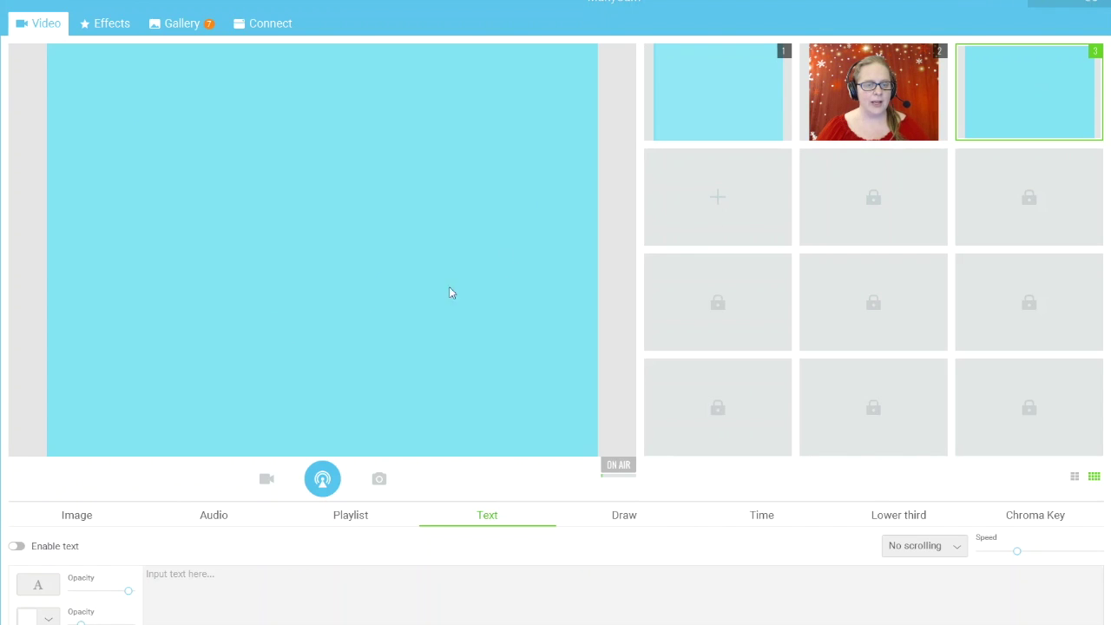
Try entering random characters as overlay text while the text option is disabled, and clear them
click(210, 590)
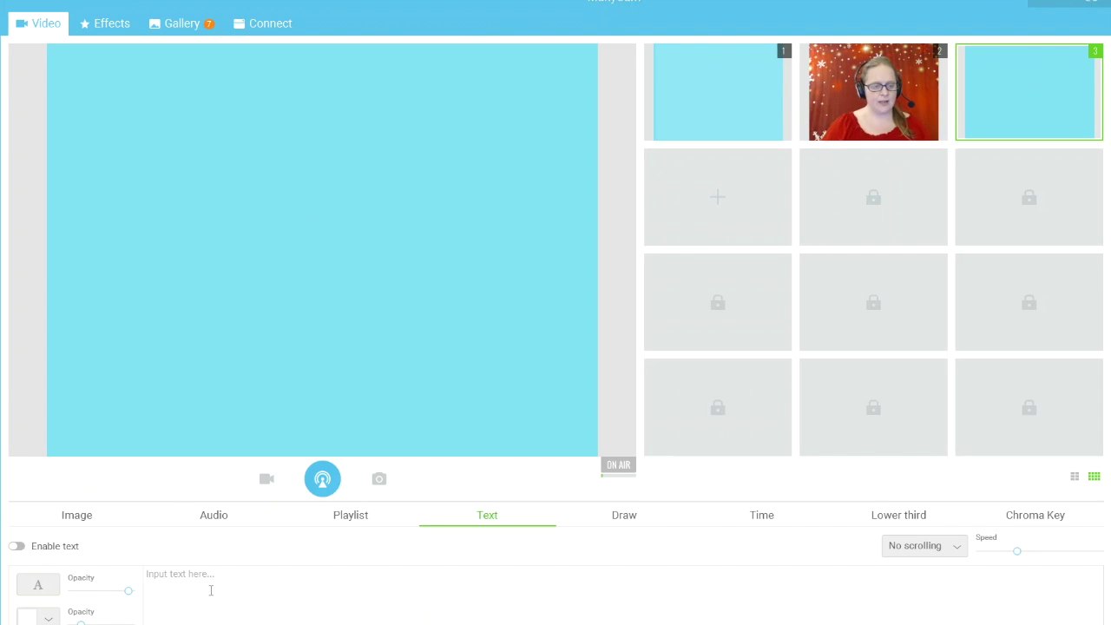
text(sdklfjfdlkgjgdf)
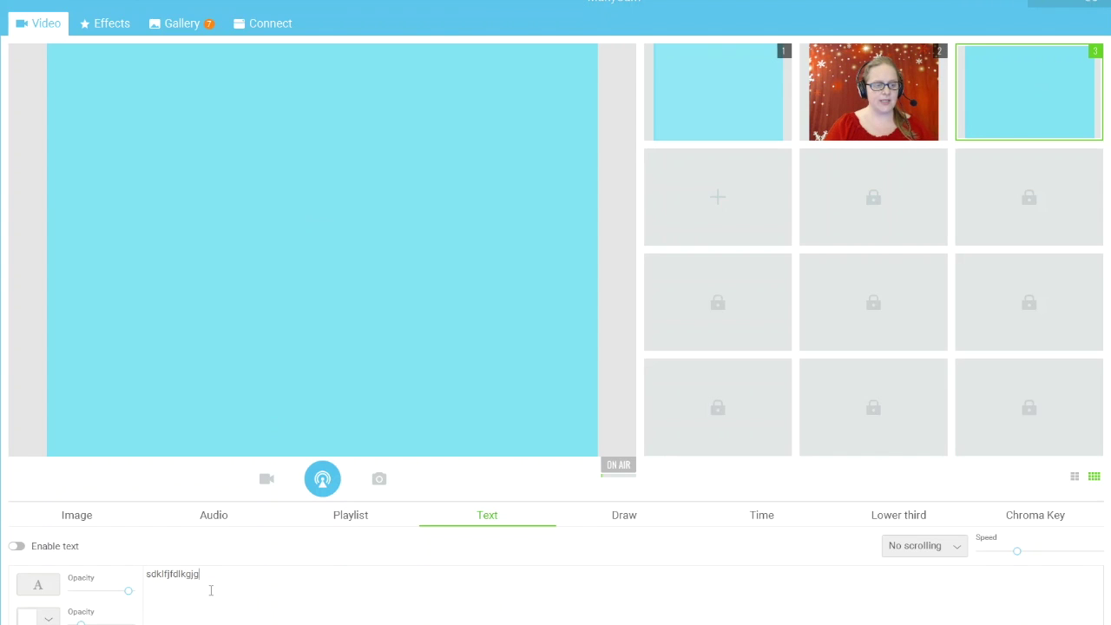
key(BackSpace)
key(BackSpace)
key(BackSpace)
key(BackSpace)
key(BackSpace)
key(BackSpace)
key(BackSpace)
key(BackSpace)
key(BackSpace)
key(BackSpace)
key(BackSpace)
key(BackSpace)
key(BackSpace)
key(BackSpace)
key(BackSpace)
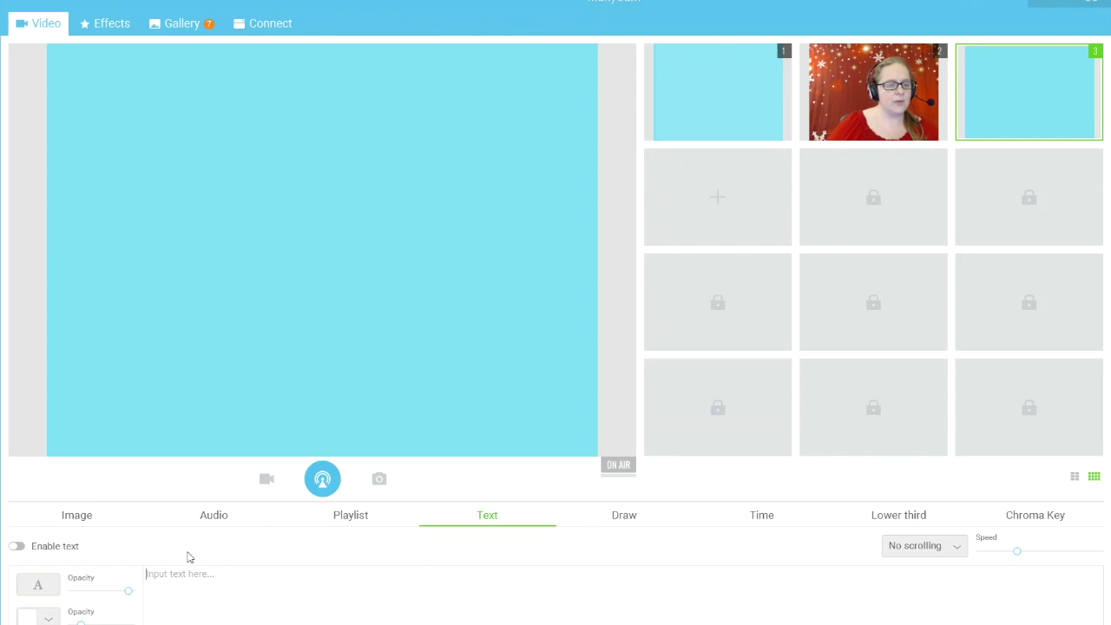
click(491, 521)
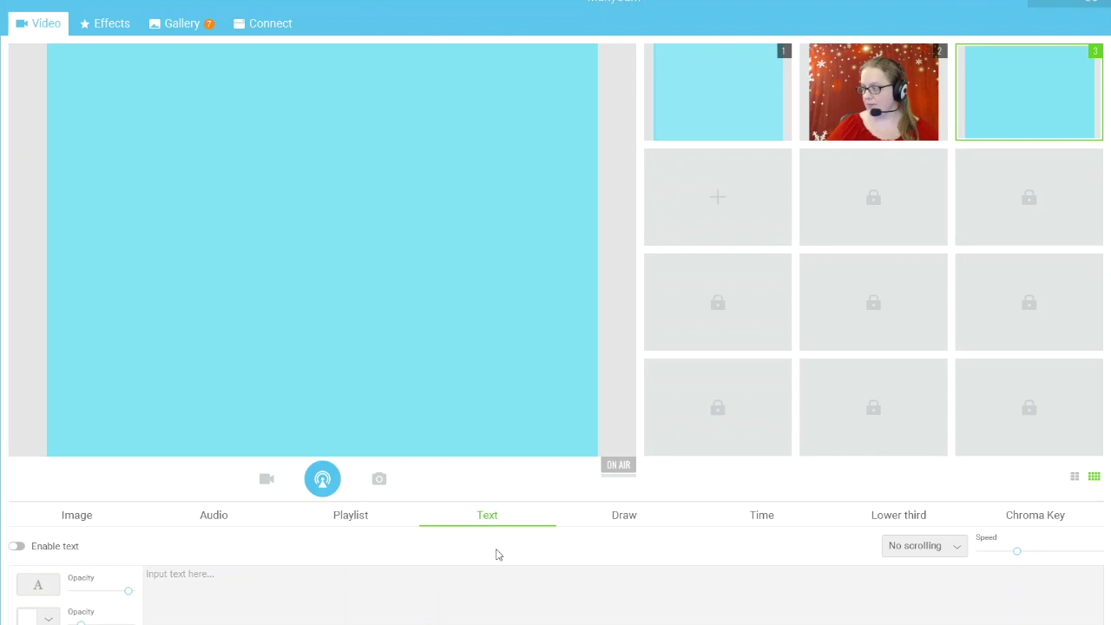
Enable text on the Aqua preset and enter "Hello" as the overlay text
click(16, 546)
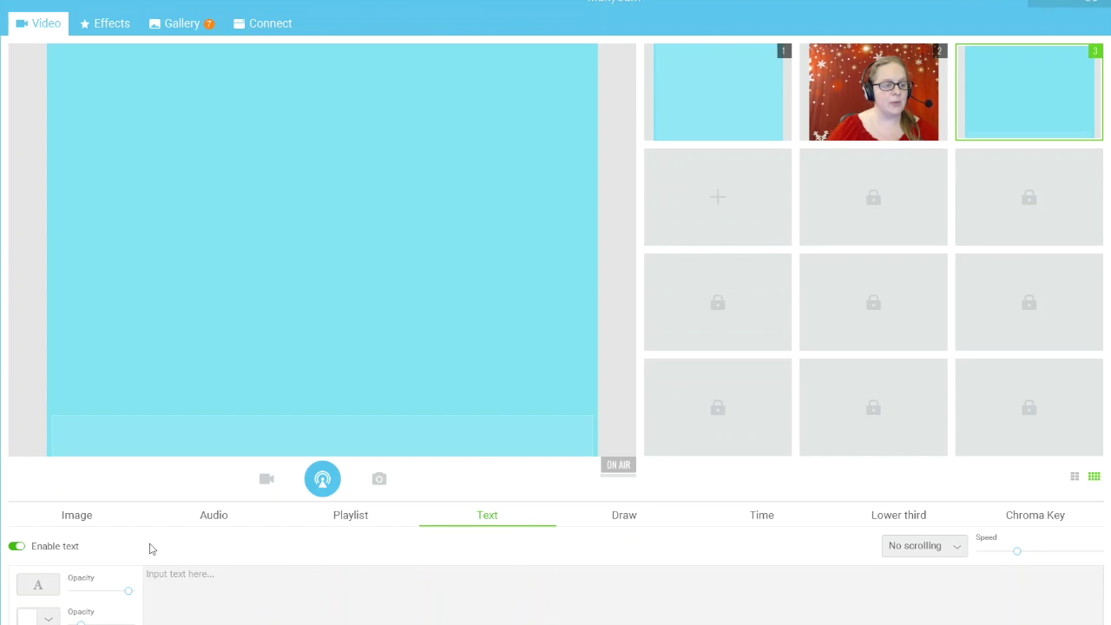
click(184, 582)
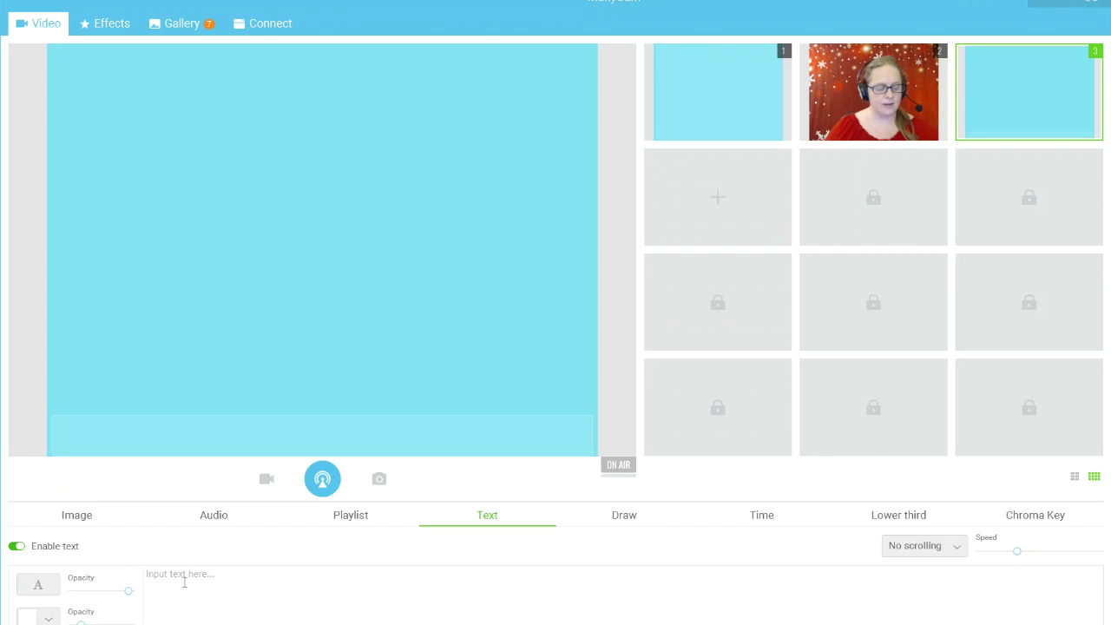
text(Hello)
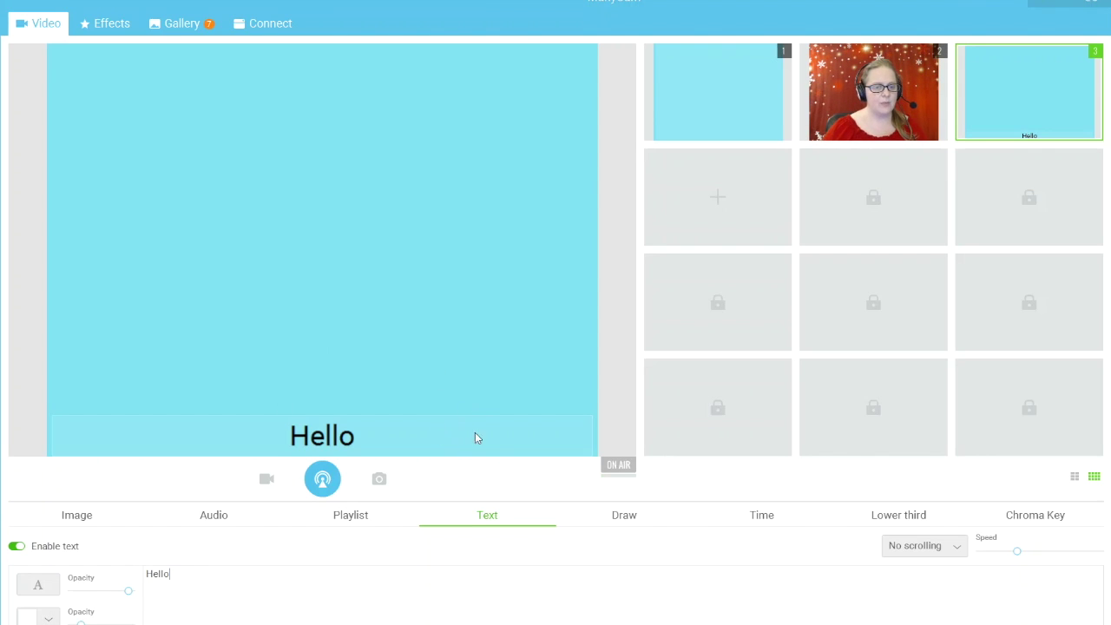
Move the text box to the middle of the picture and stretch it to the picture's full height
drag(463, 431, 465, 252)
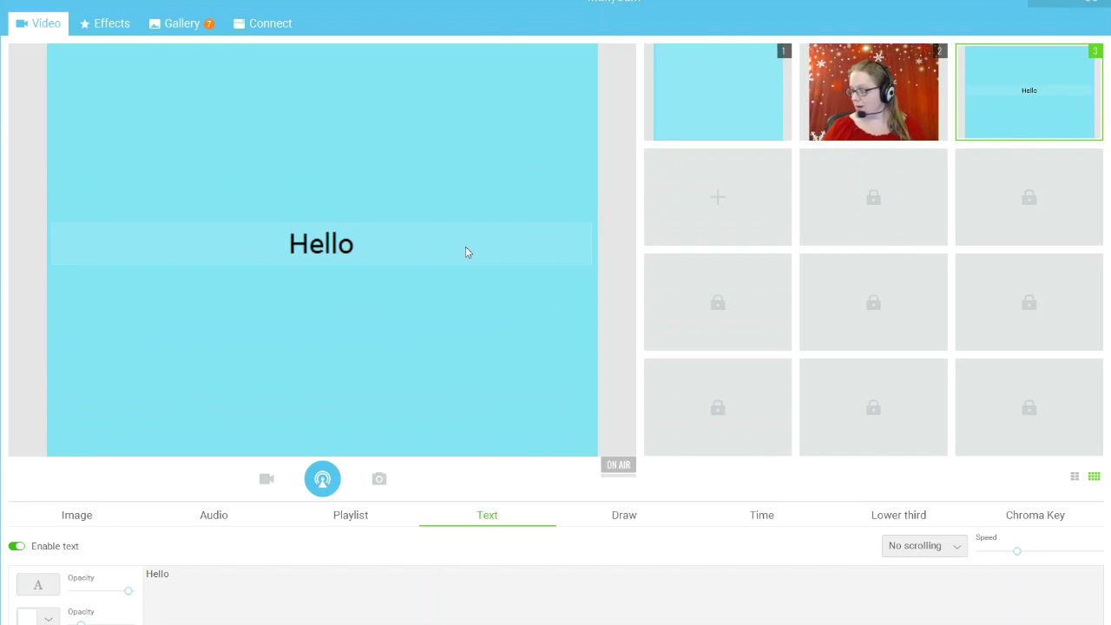
drag(466, 273, 473, 450)
drag(436, 226, 433, 46)
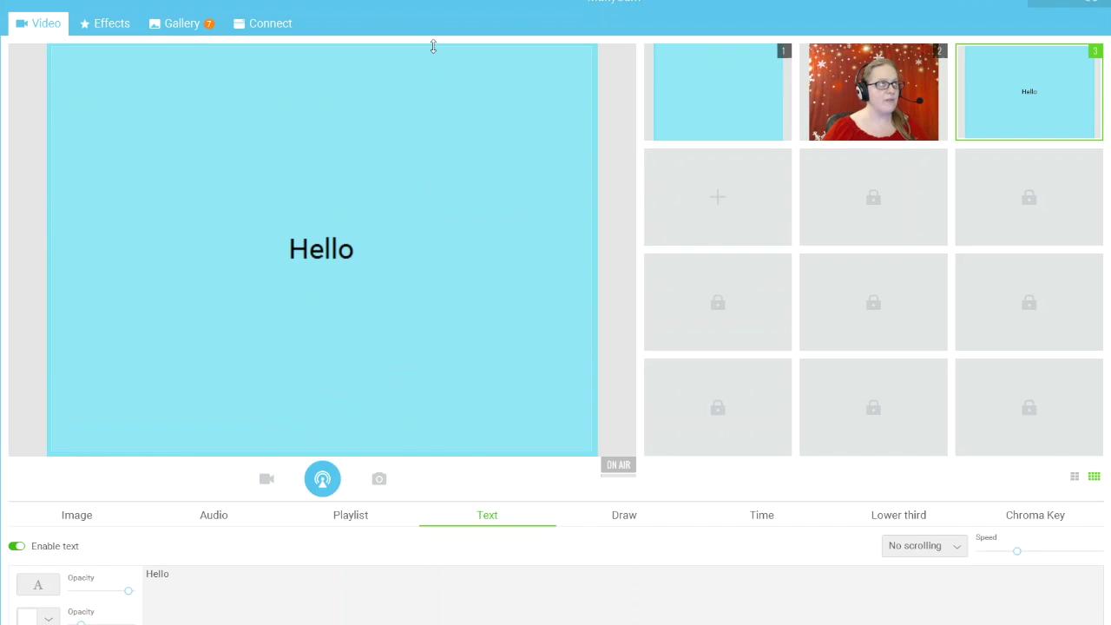
Retype the overlay text as three lines: "Hello", "This is teacher" plus the teacher's name, and "how are you?"
click(232, 574)
key(BackSpace)
key(BackSpace)
key(BackSpace)
key(BackSpace)
key(BackSpace)
text(Hello)
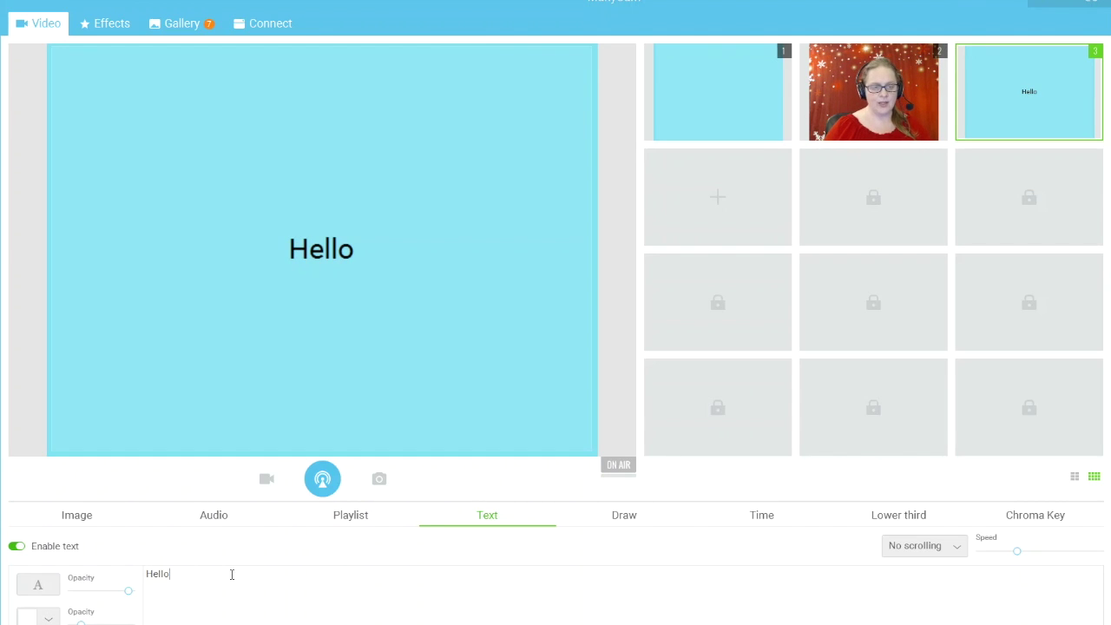
key(Return)
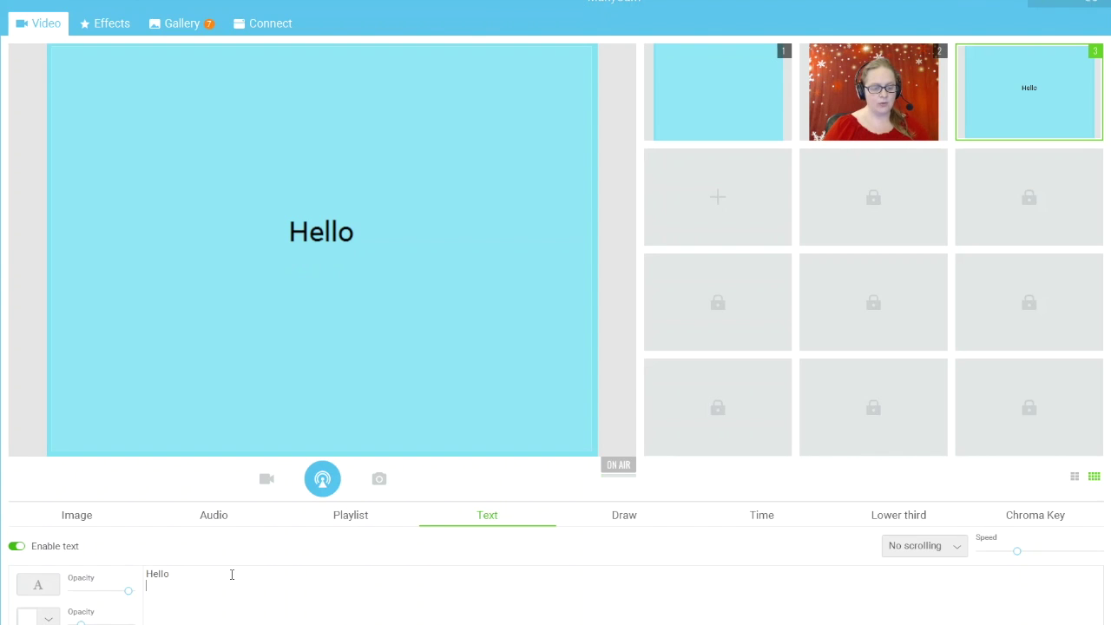
text(This is teacher Mary)
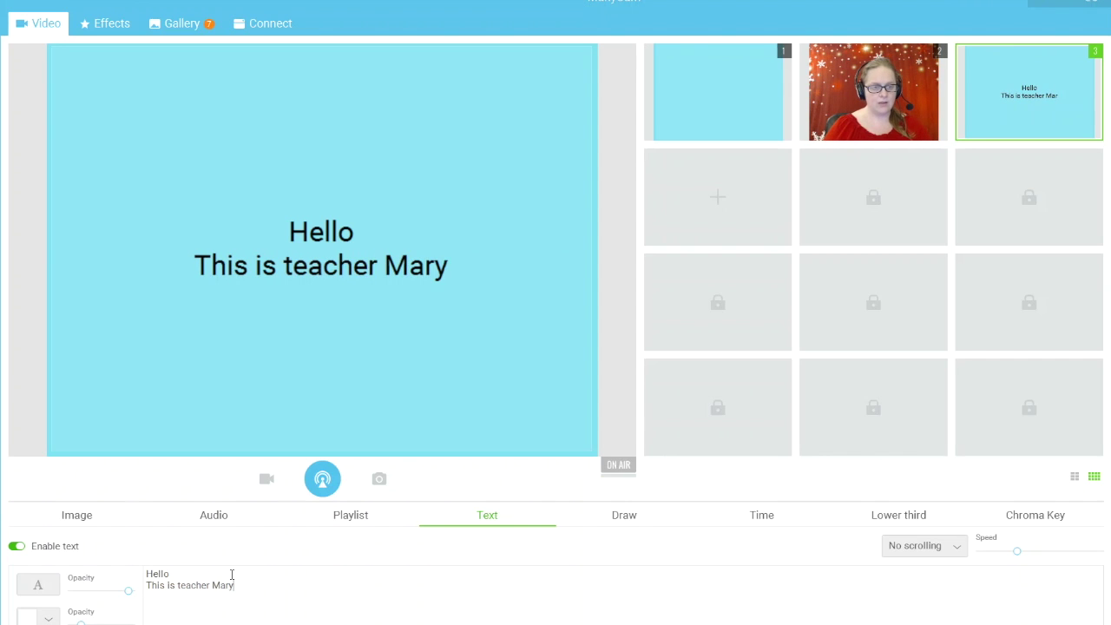
key(Return)
text(how are you?)
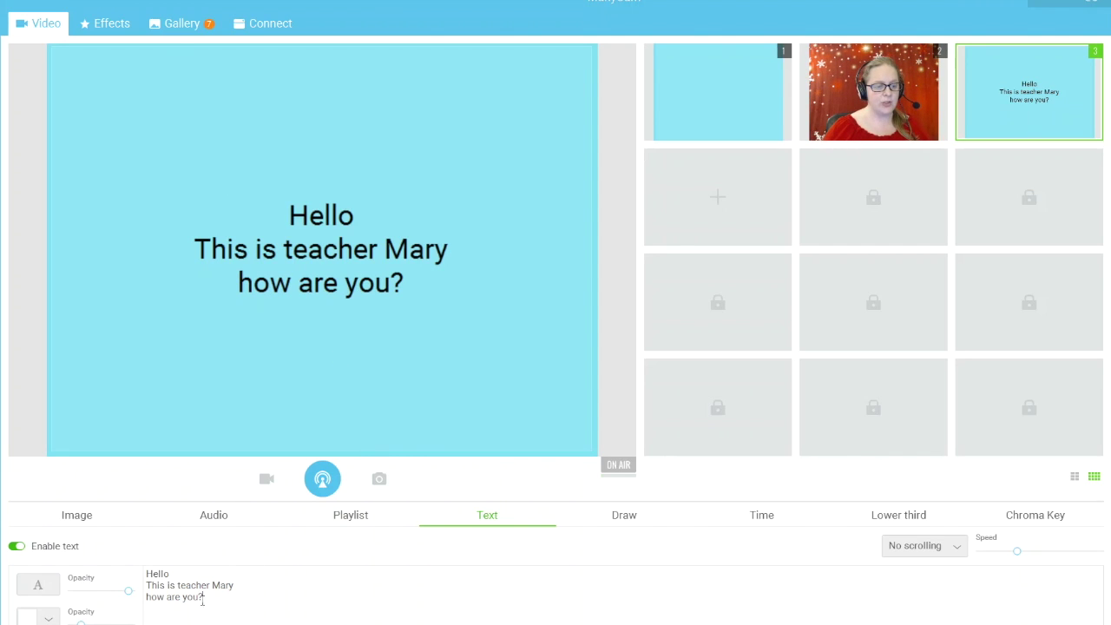
Select all three lines, browse the available fonts, and set the overlay text's font size to 28
drag(184, 596, 138, 569)
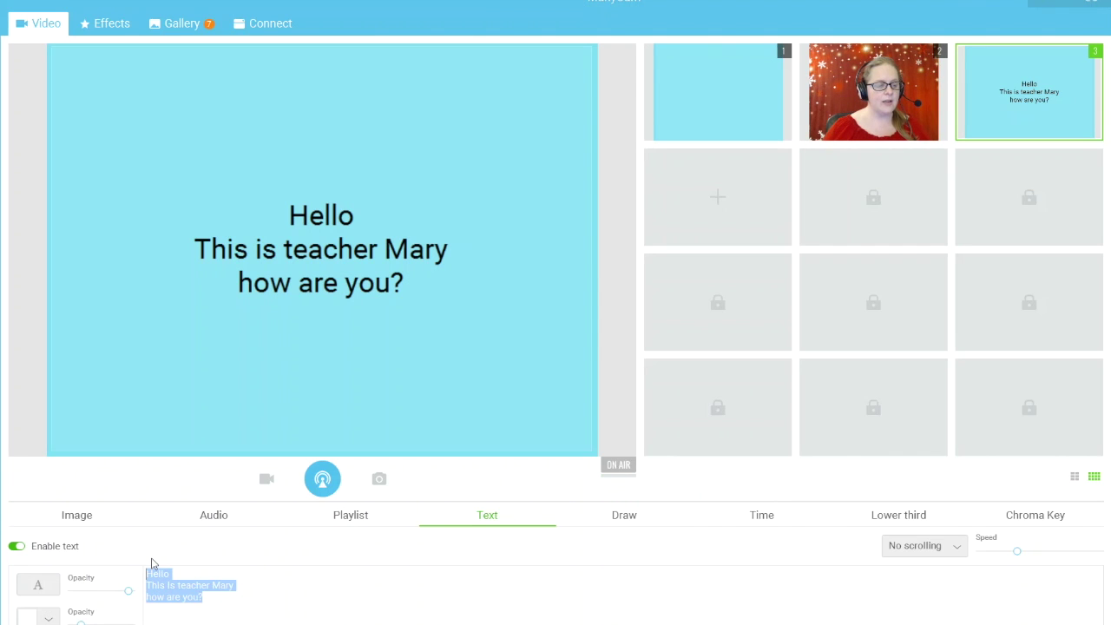
click(39, 588)
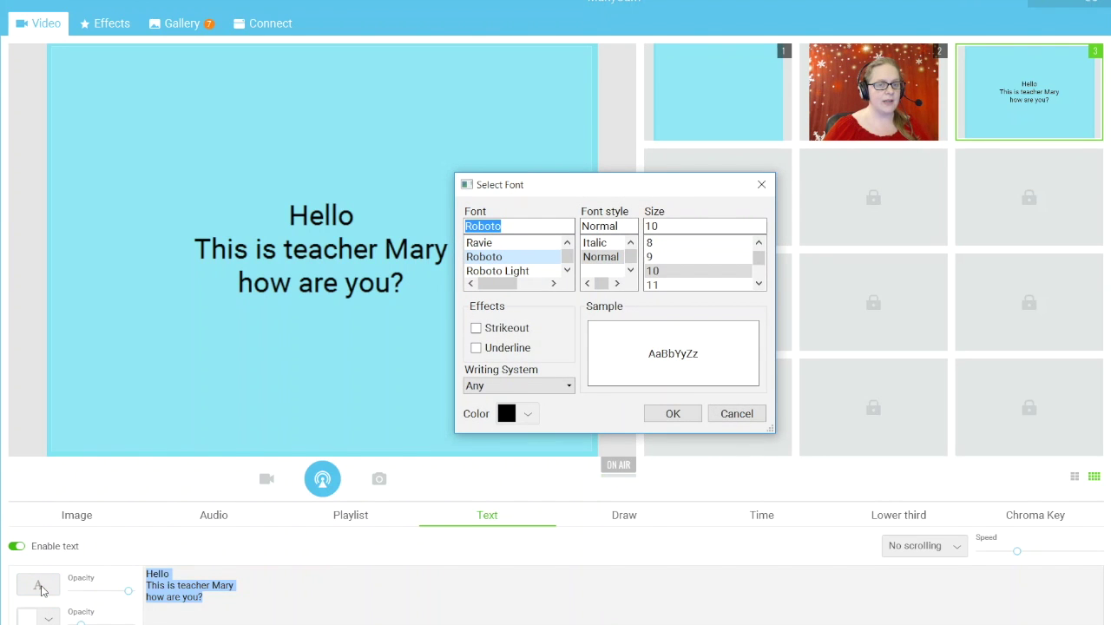
click(568, 243)
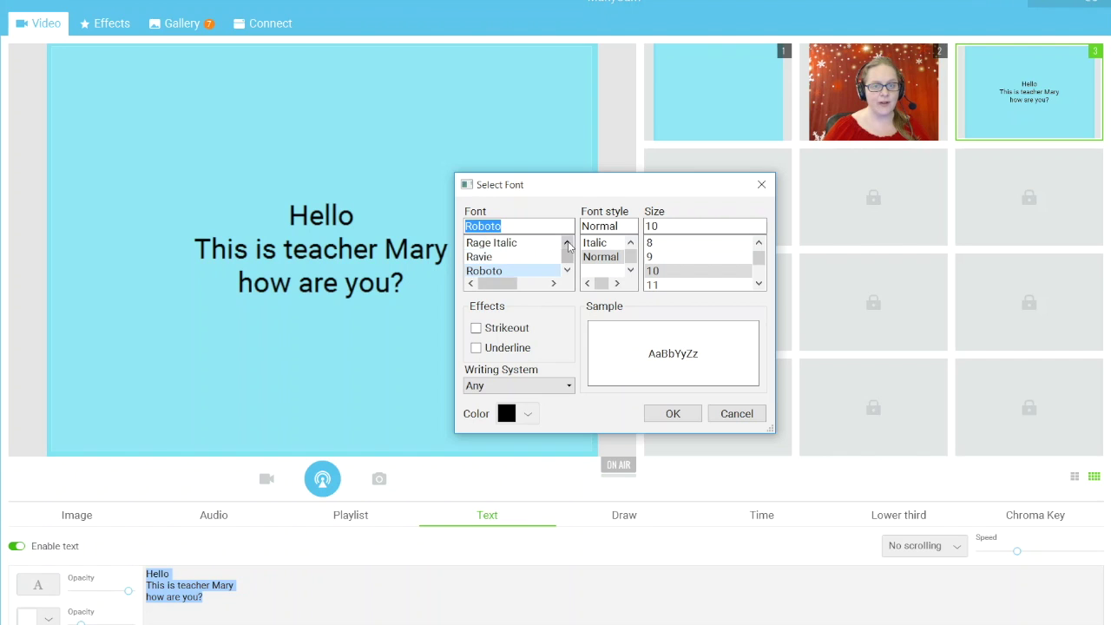
drag(569, 246, 568, 246)
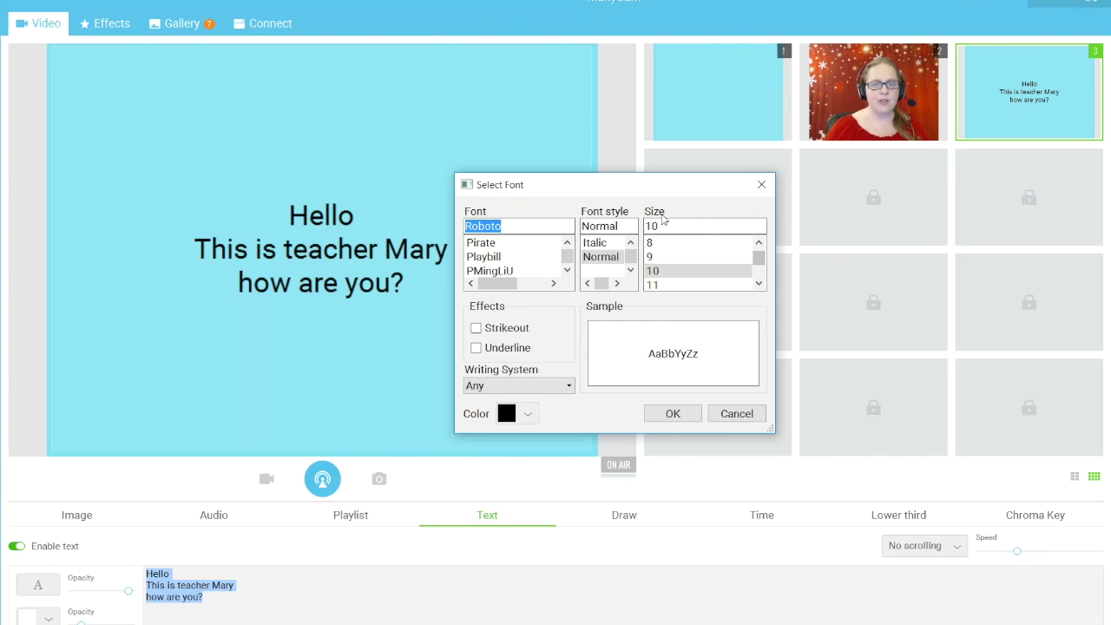
click(758, 284)
click(759, 284)
click(759, 284)
click(758, 284)
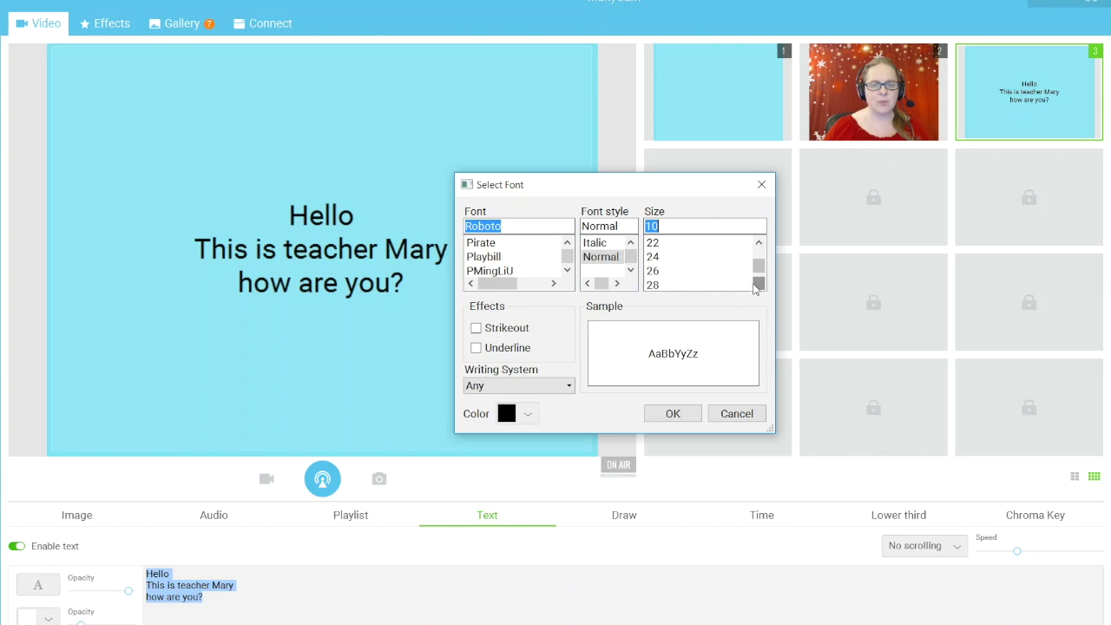
click(675, 286)
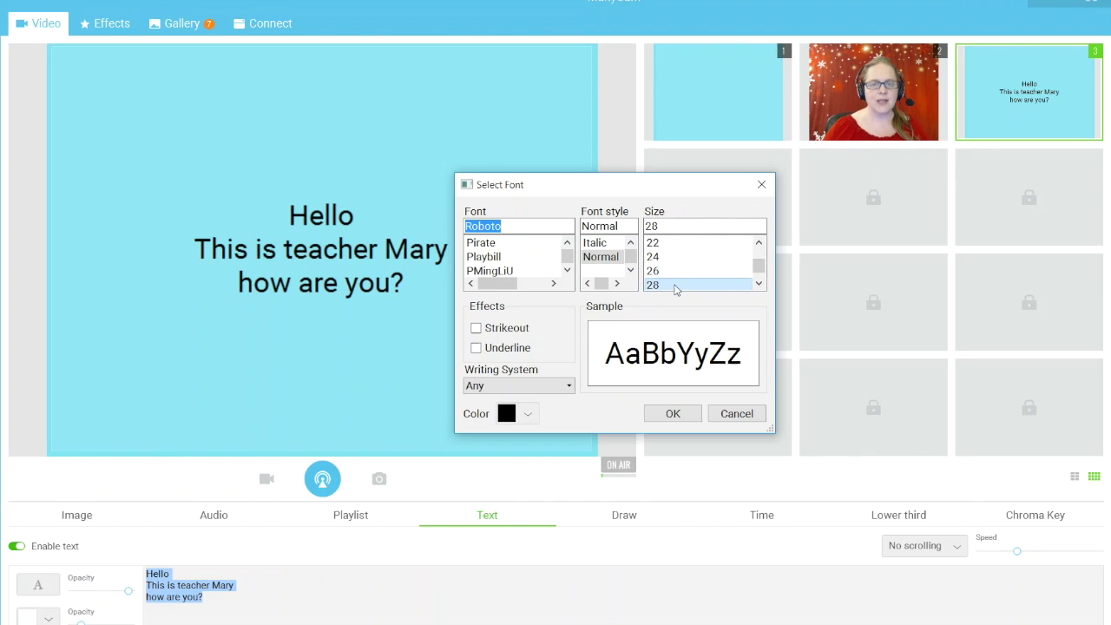
click(672, 414)
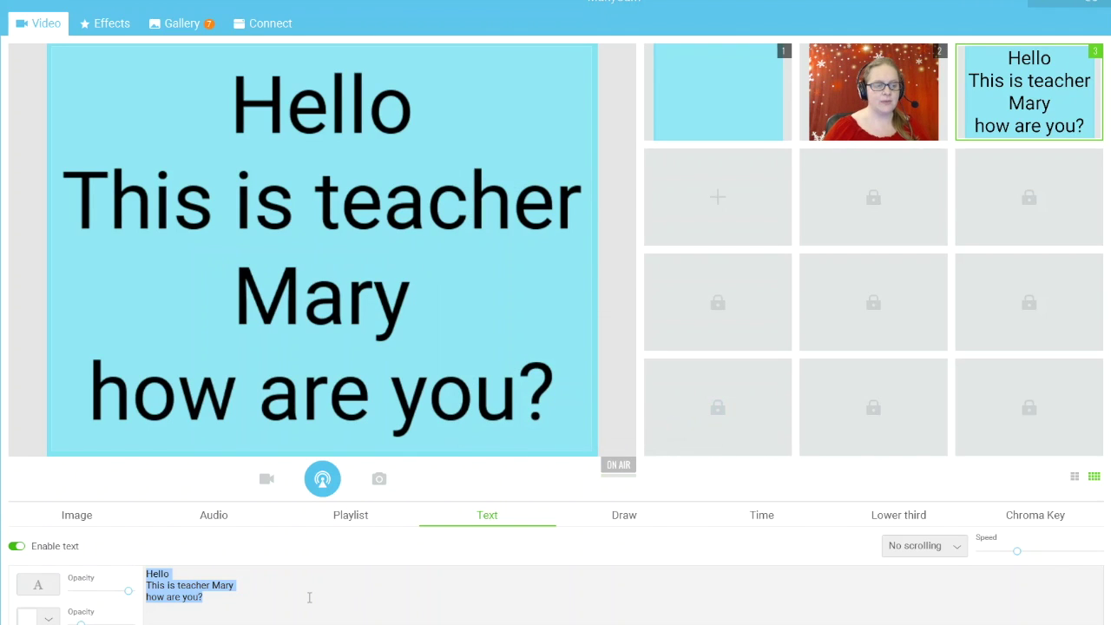
Change the overlay text's color to green and keep its opacity at maximum
click(38, 589)
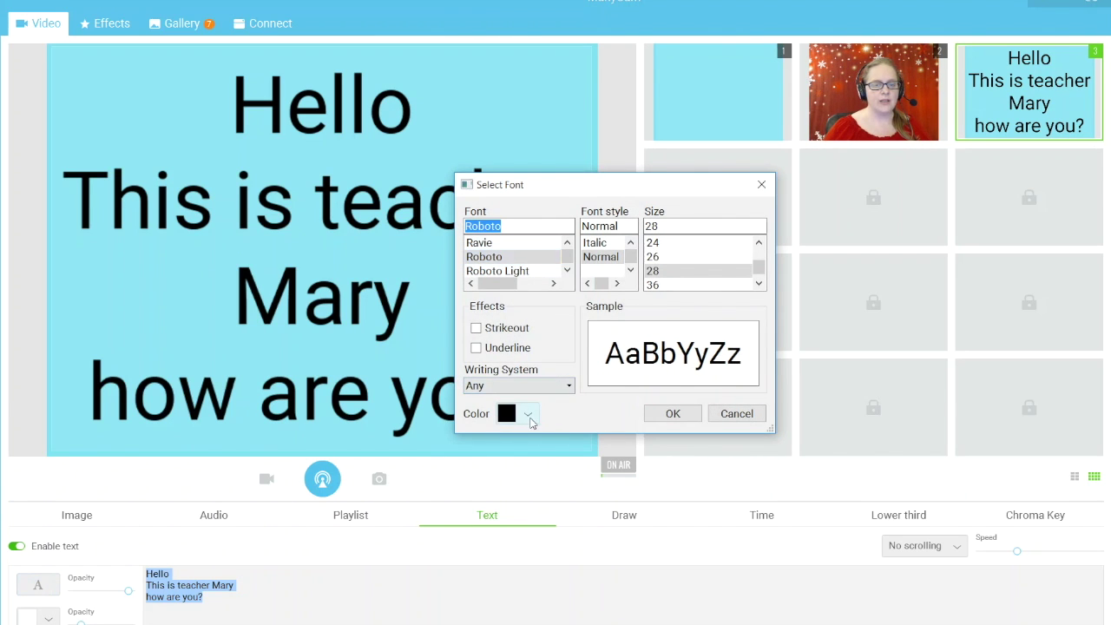
click(528, 416)
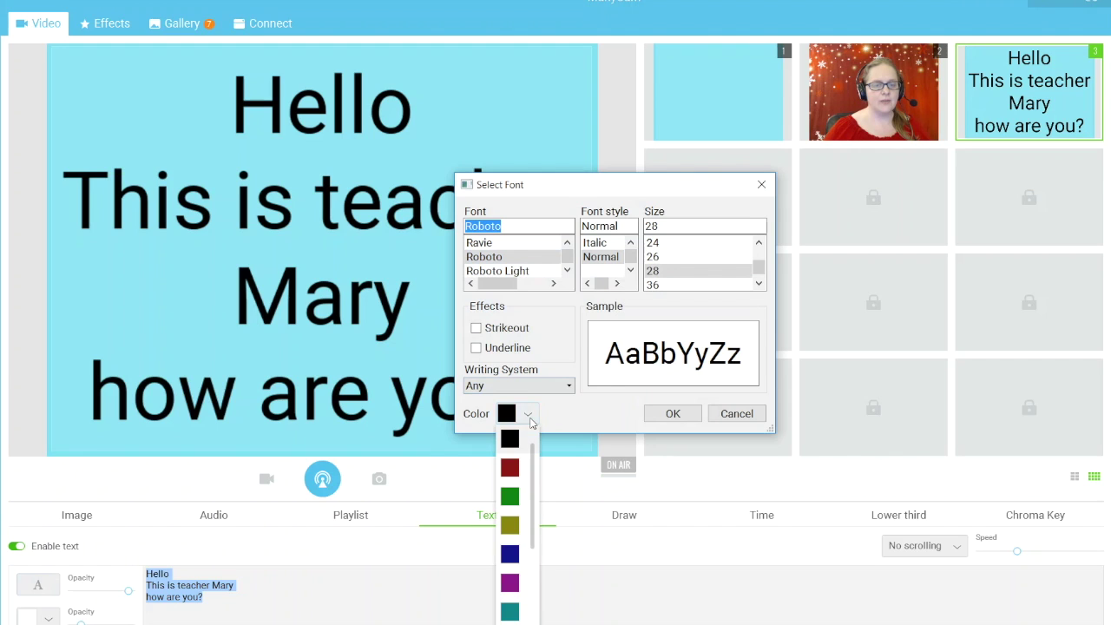
click(509, 495)
click(672, 414)
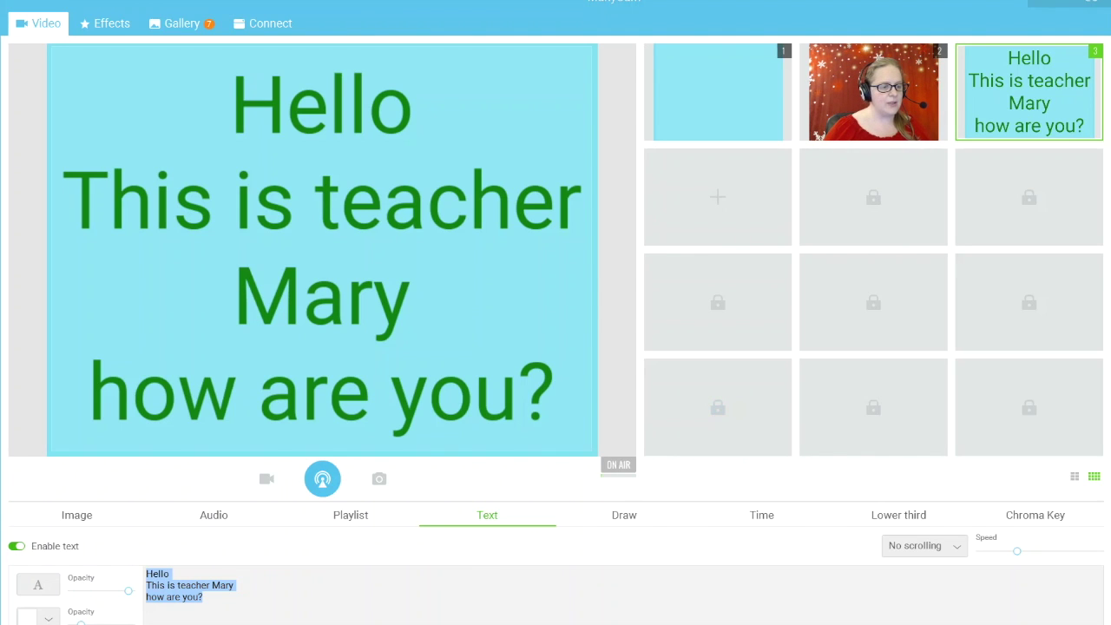
mouse_move(128, 591)
mouse_down()
mouse_move(75, 595)
mouse_move(135, 591)
mouse_up()
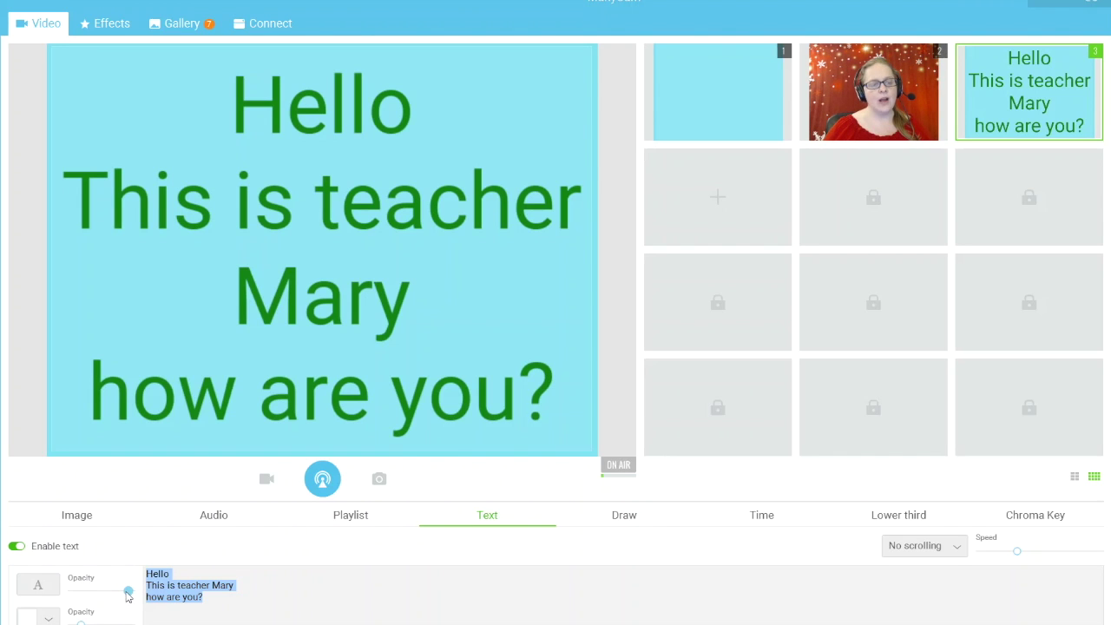
Apply the Strikeout effect to the overlay text
click(42, 589)
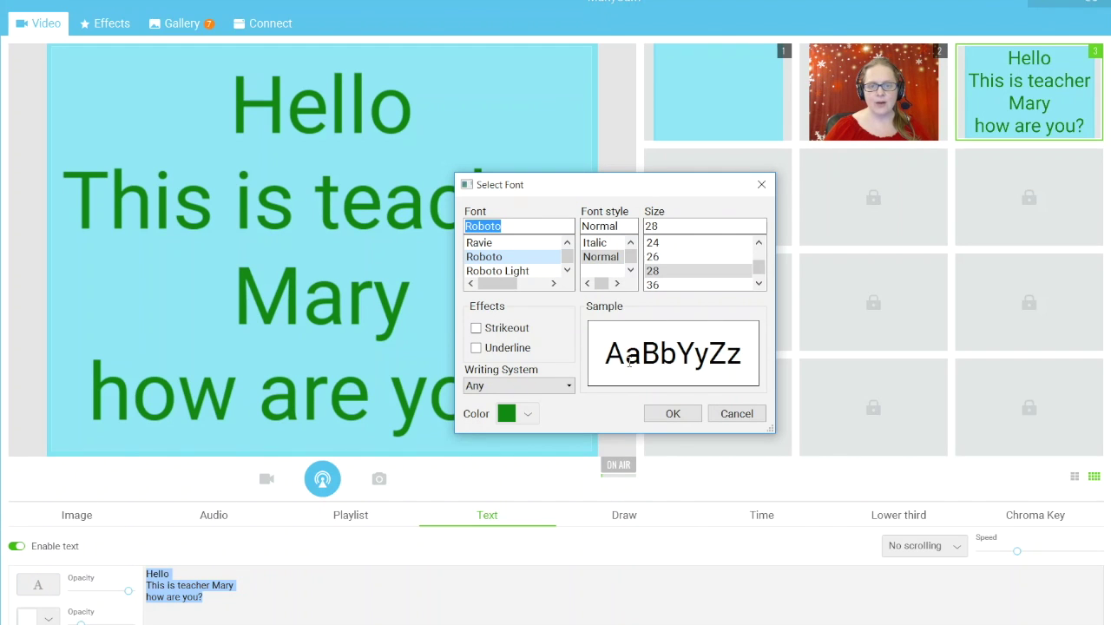
click(476, 329)
click(670, 414)
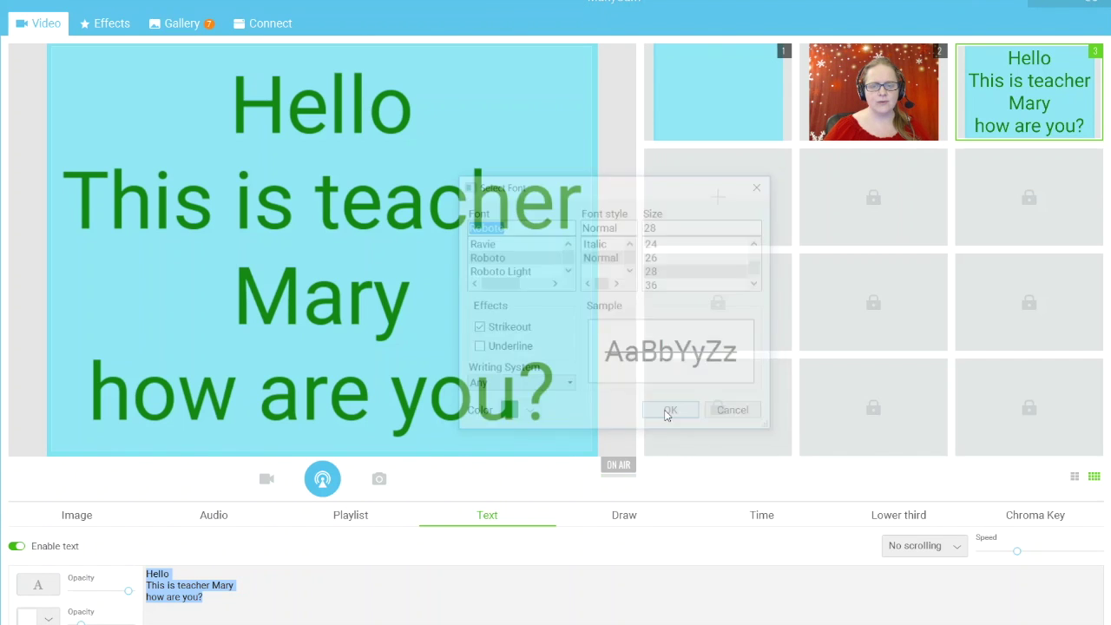
Turn off Strikeout for the overlay text and apply the Underline effect
click(52, 586)
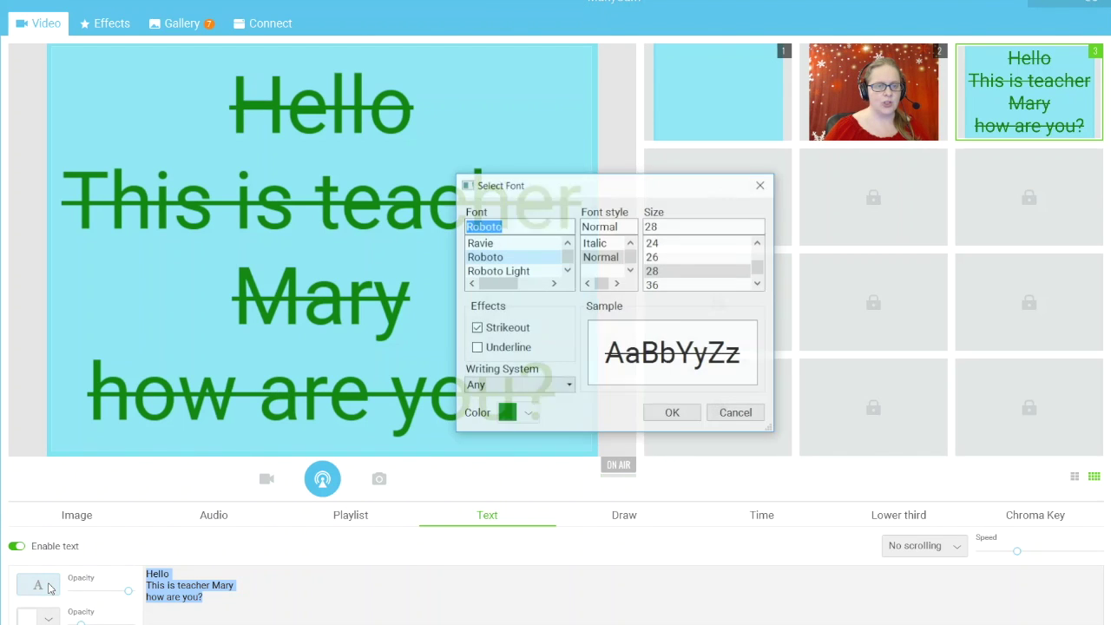
click(476, 328)
click(476, 347)
click(669, 414)
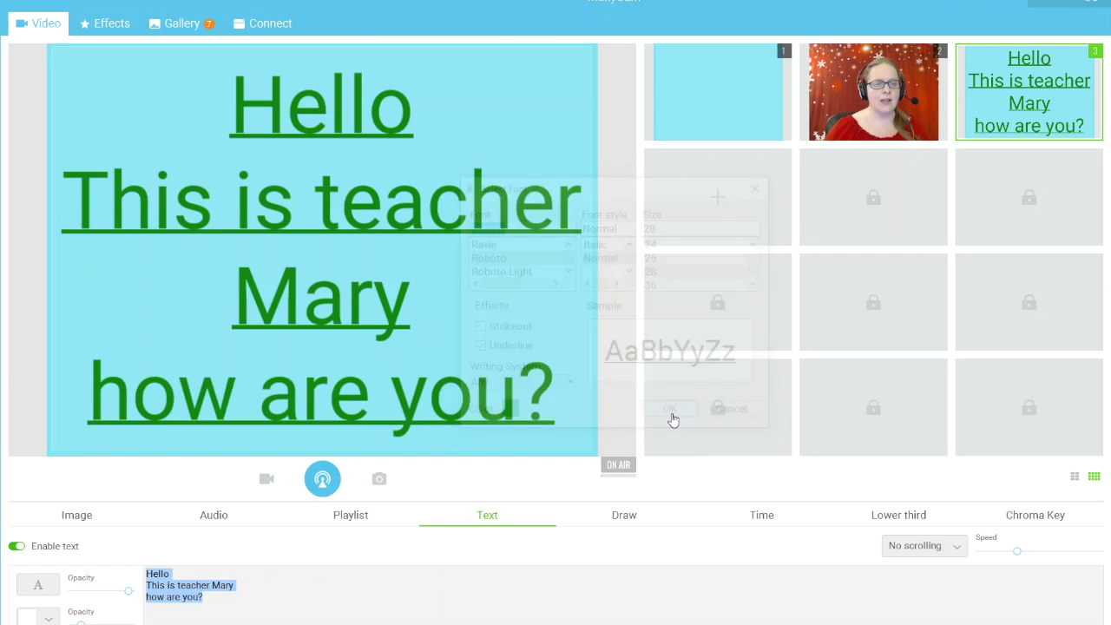
Turn off Underline for the overlay text and set its color to black
click(39, 586)
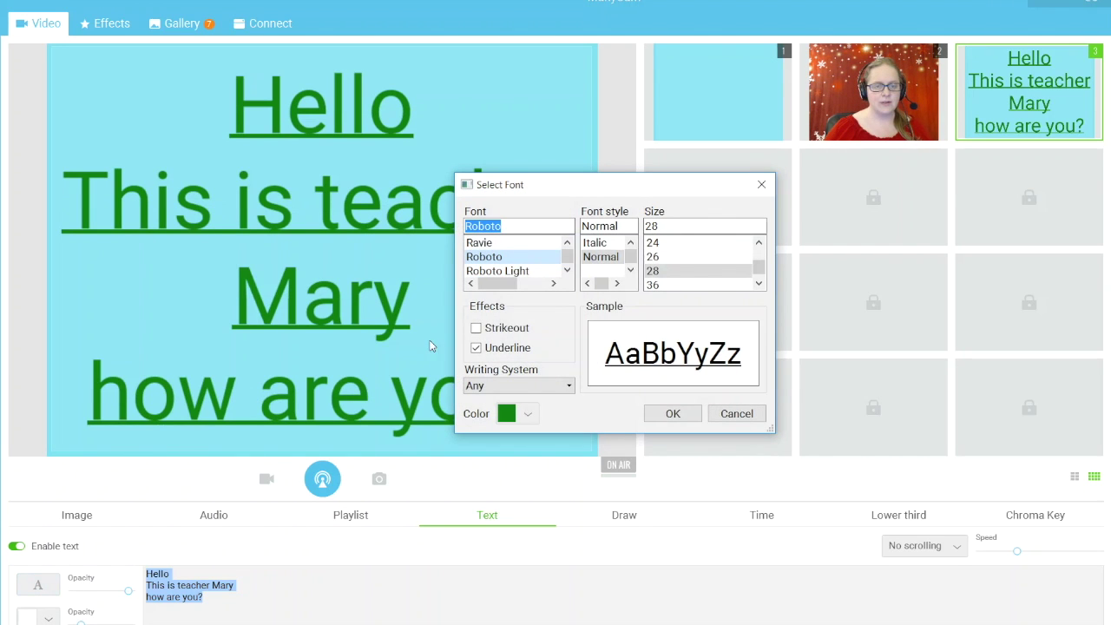
click(476, 348)
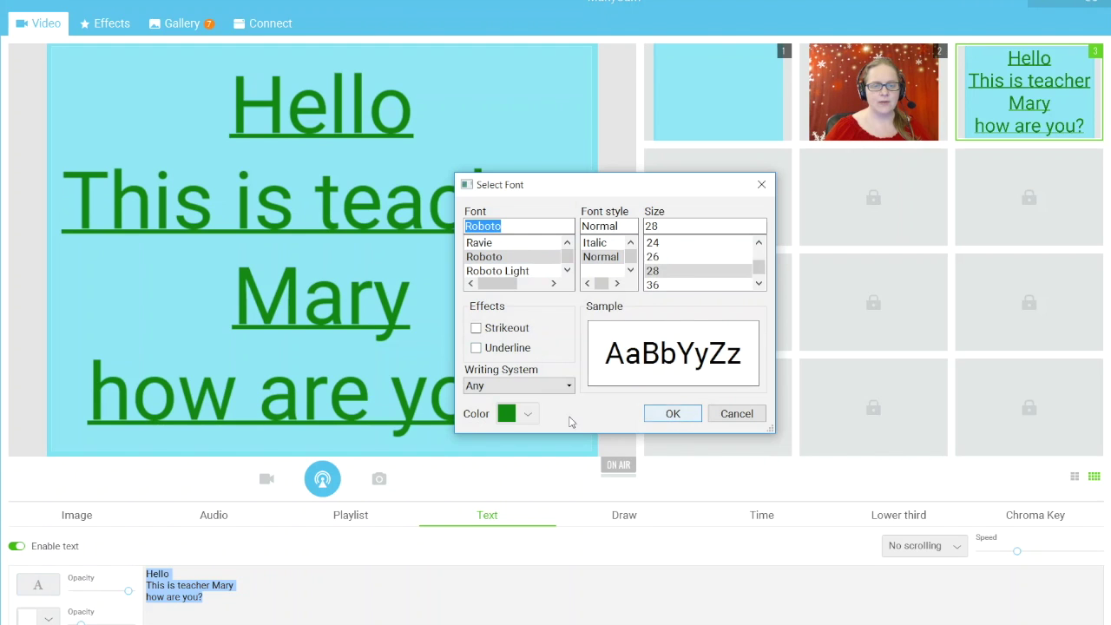
click(531, 419)
click(519, 438)
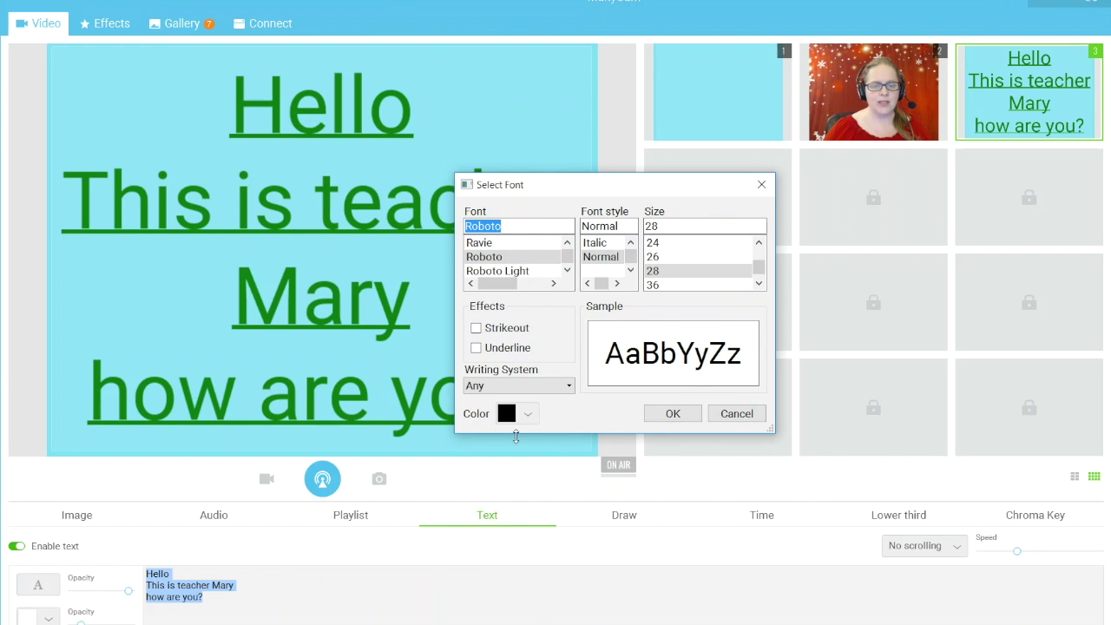
click(683, 416)
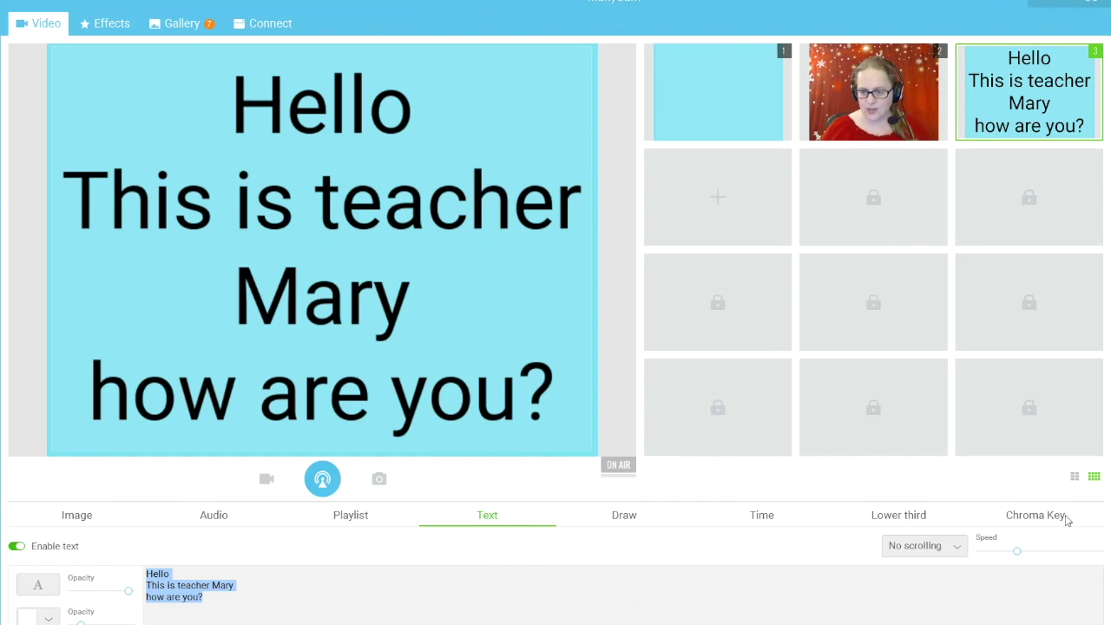
Scroll the overlay text Left to right, trying a slower speed and settling on one slightly faster than the initial setting
click(957, 550)
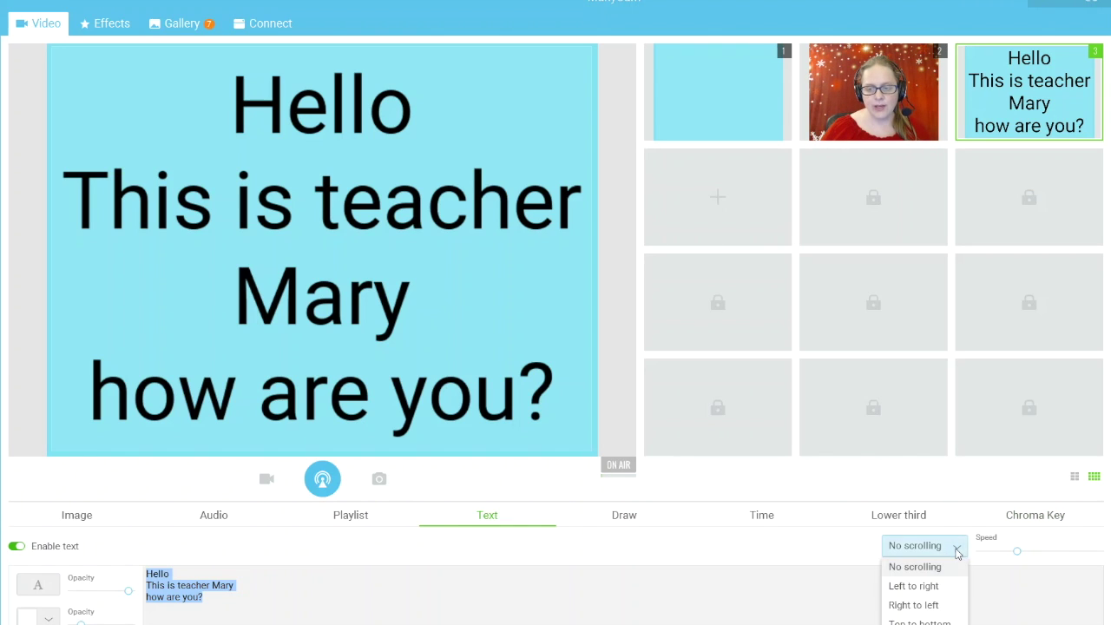
click(929, 585)
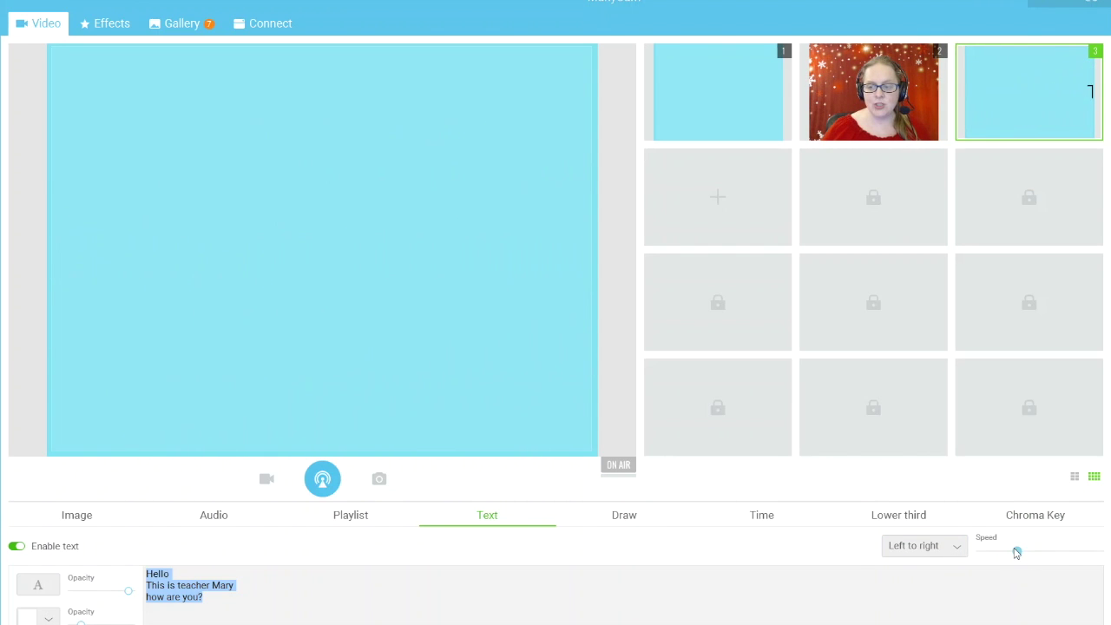
drag(1017, 552, 989, 560)
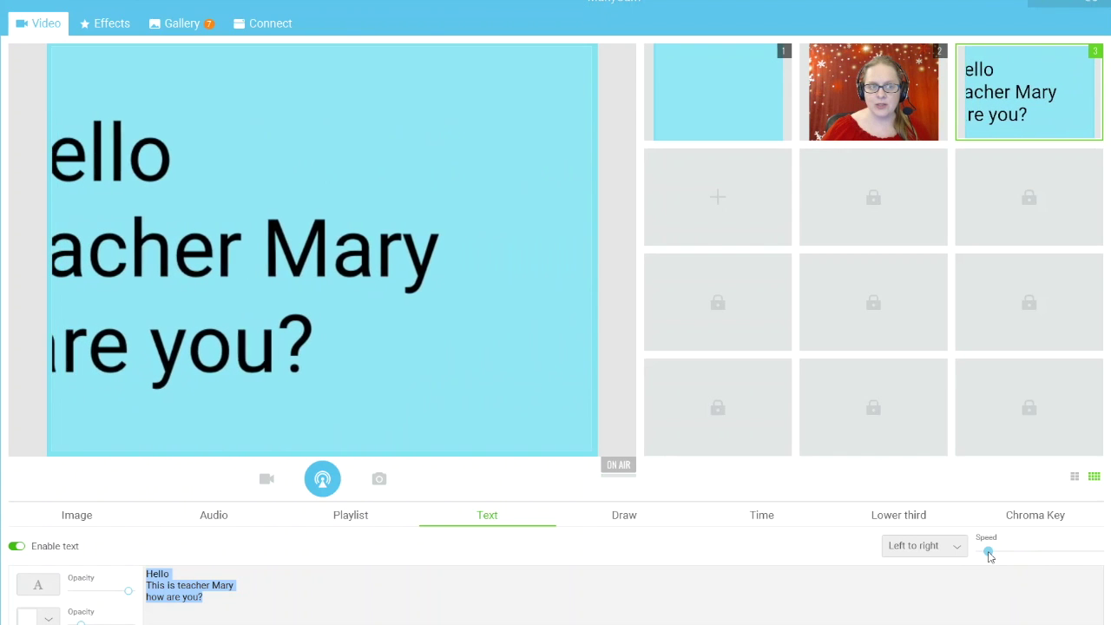
drag(989, 557, 1028, 553)
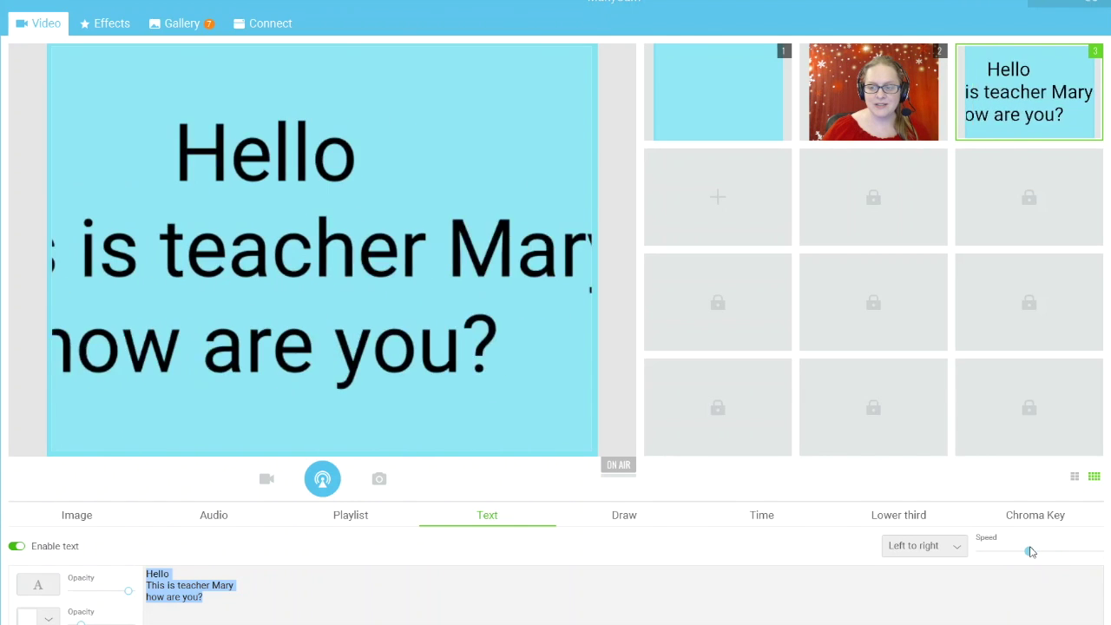
Try the Right to left, Top to bottom and Bottom to top scrolling directions, and return the overlay text to No scrolling
click(958, 550)
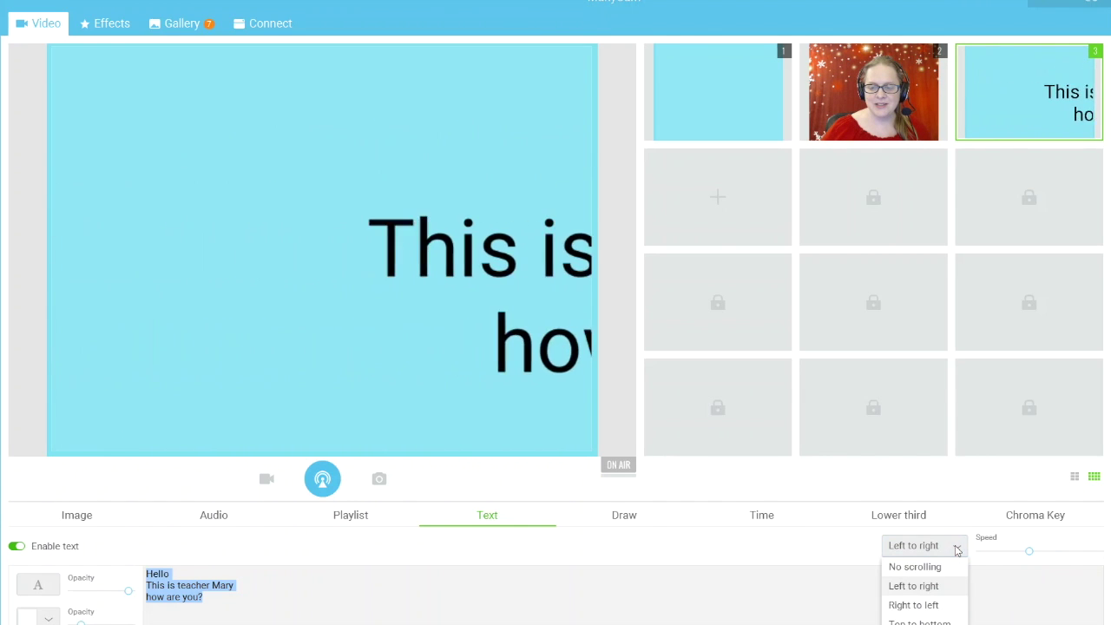
click(931, 611)
click(953, 547)
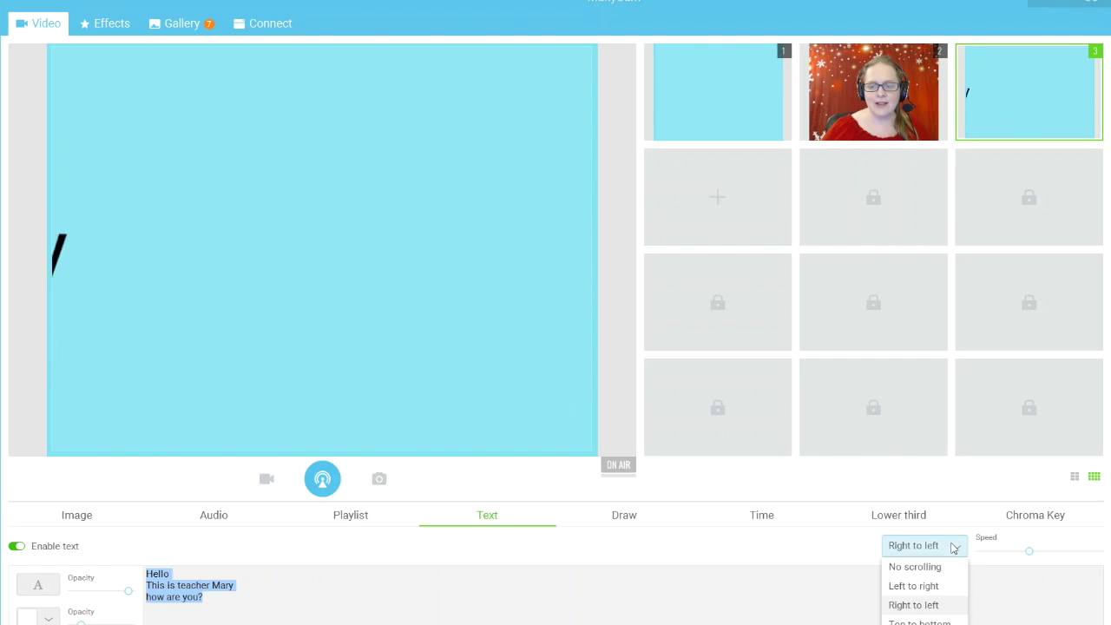
click(934, 619)
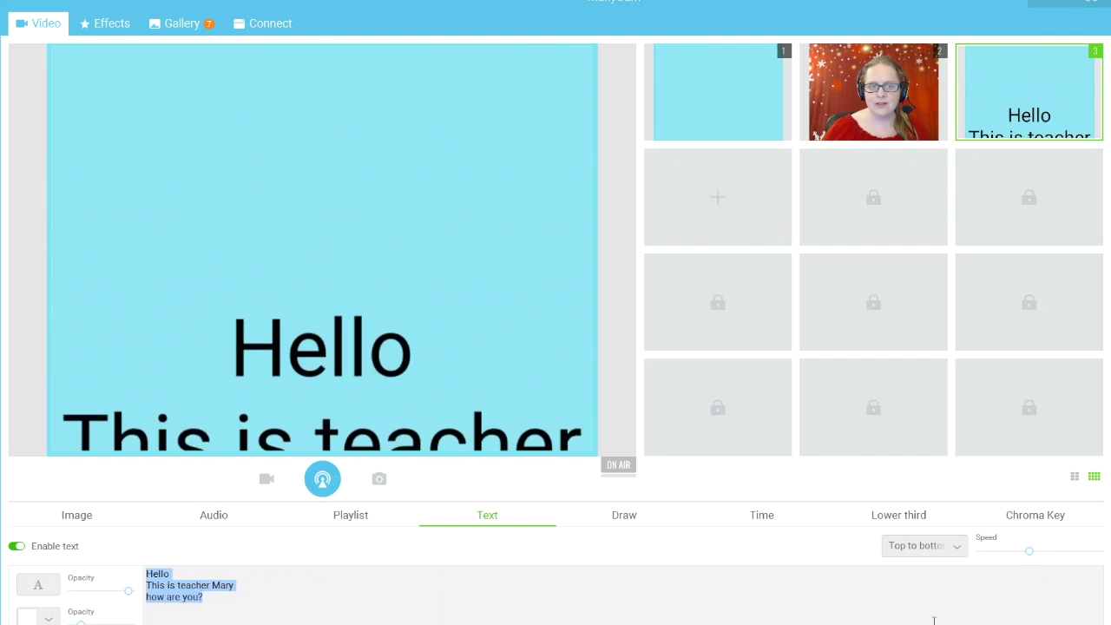
click(937, 547)
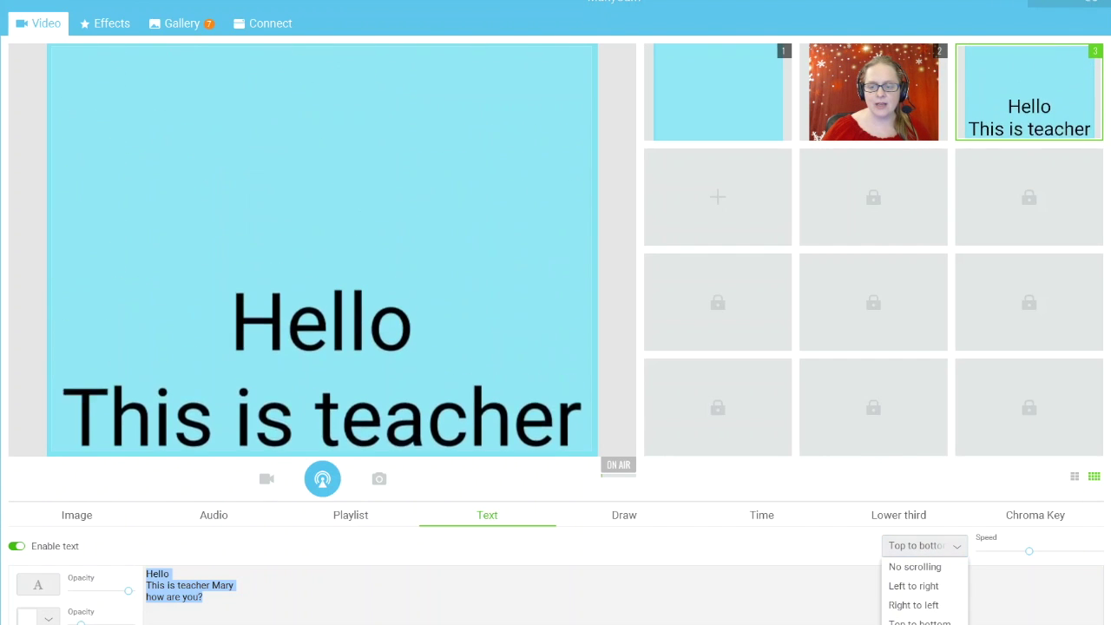
click(920, 624)
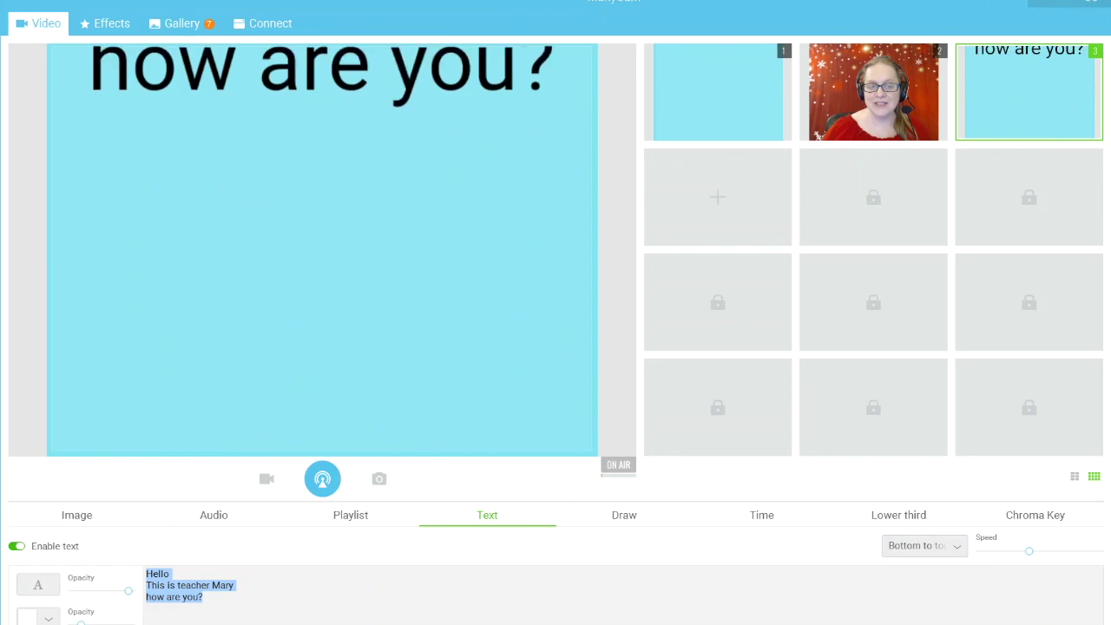
click(935, 550)
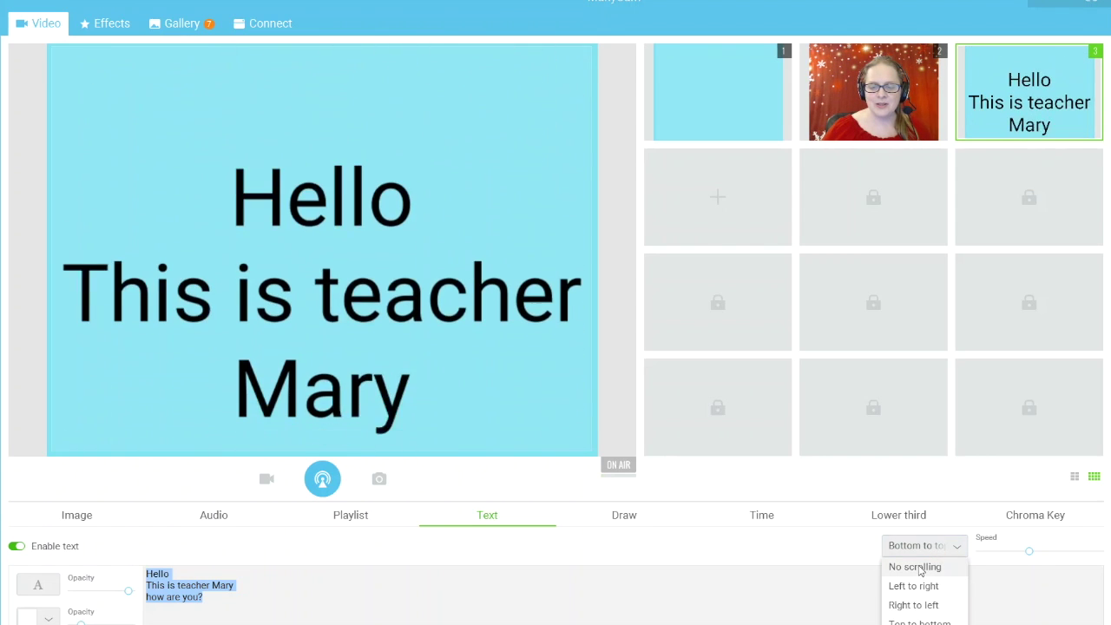
click(921, 568)
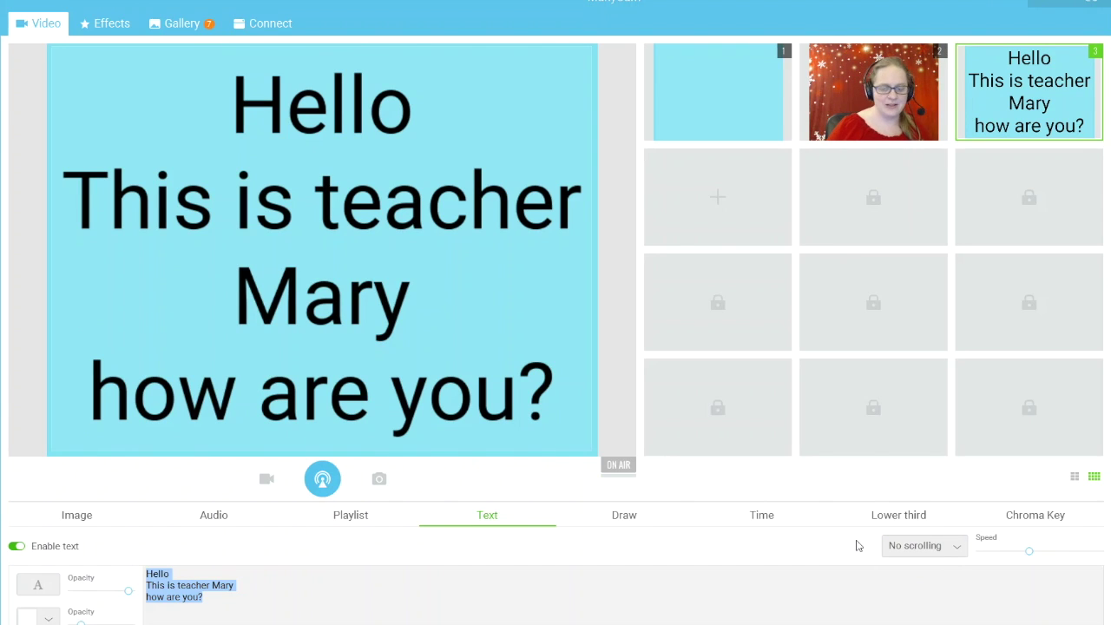
Replace the whole overlay text with "Hello" and keep the text overlay enabled
click(237, 612)
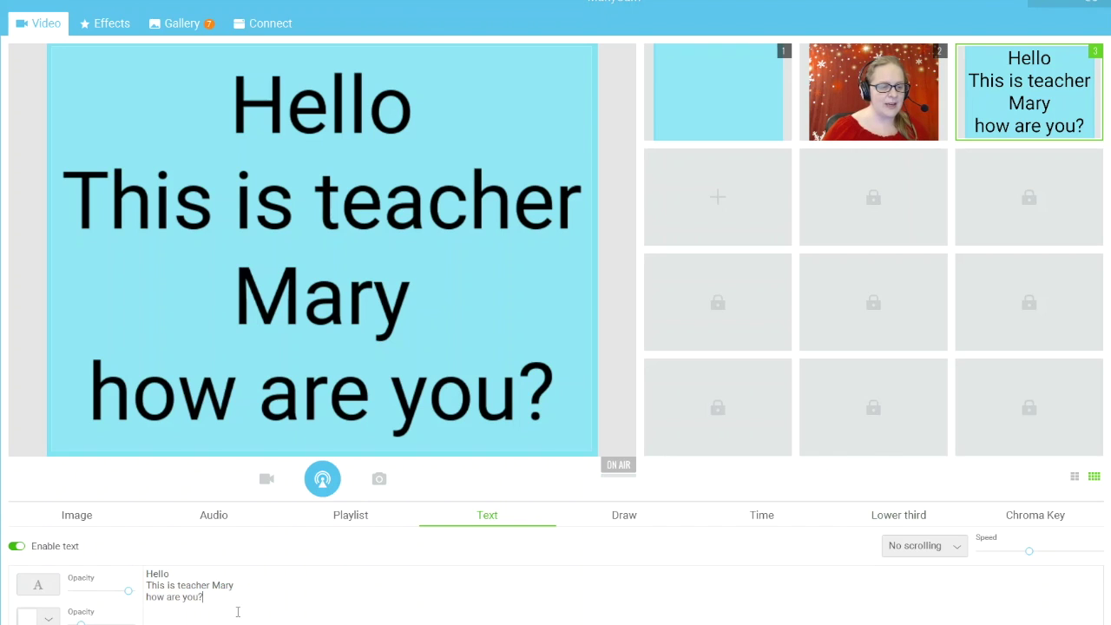
key(ctrl+a)
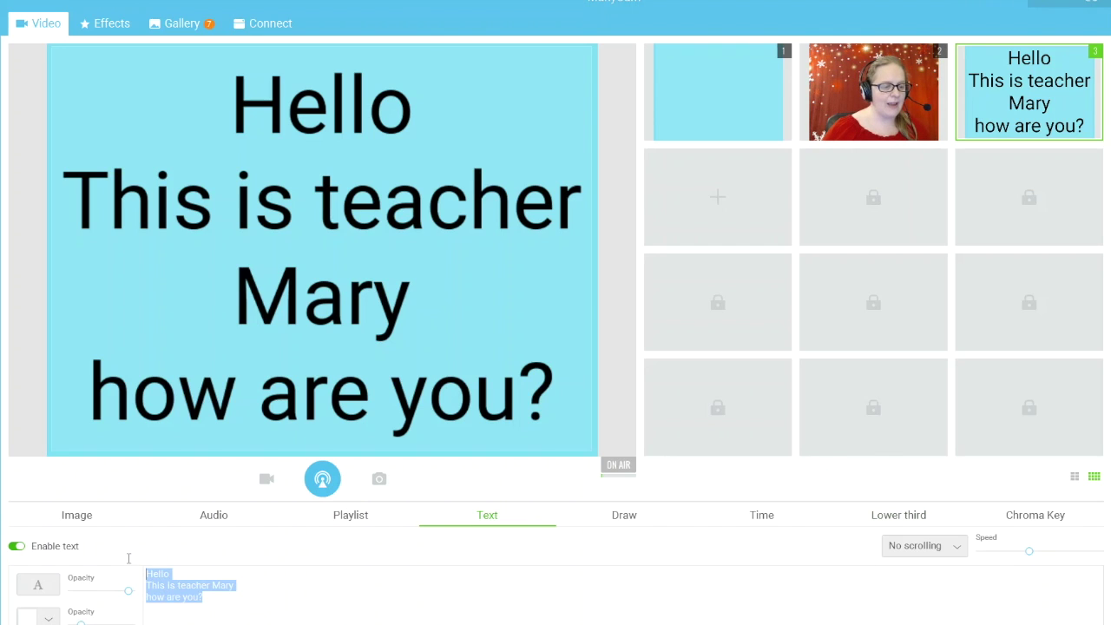
key(BackSpace)
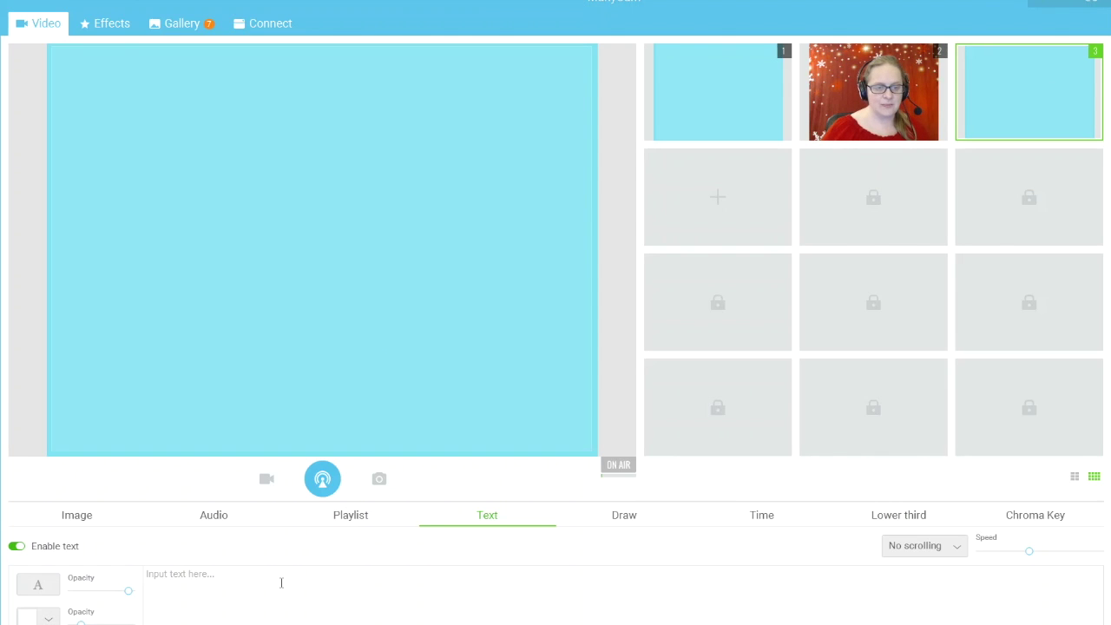
click(16, 547)
click(16, 546)
text(Hello)
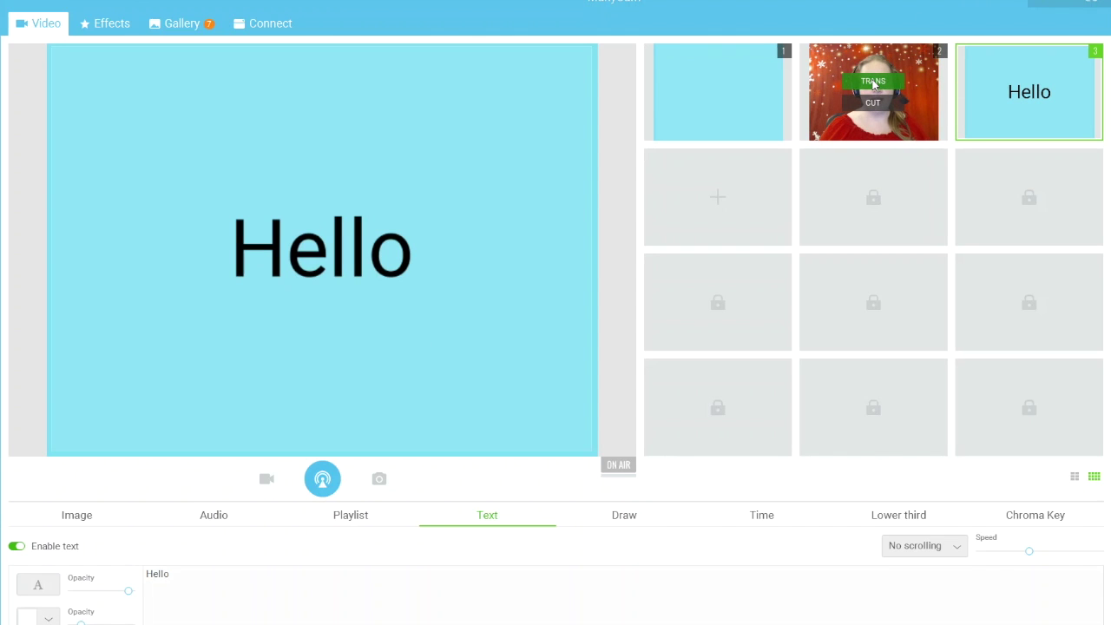
Transition the live output to the webcam in source 2, open its drawing tools and choose the eraser
click(873, 81)
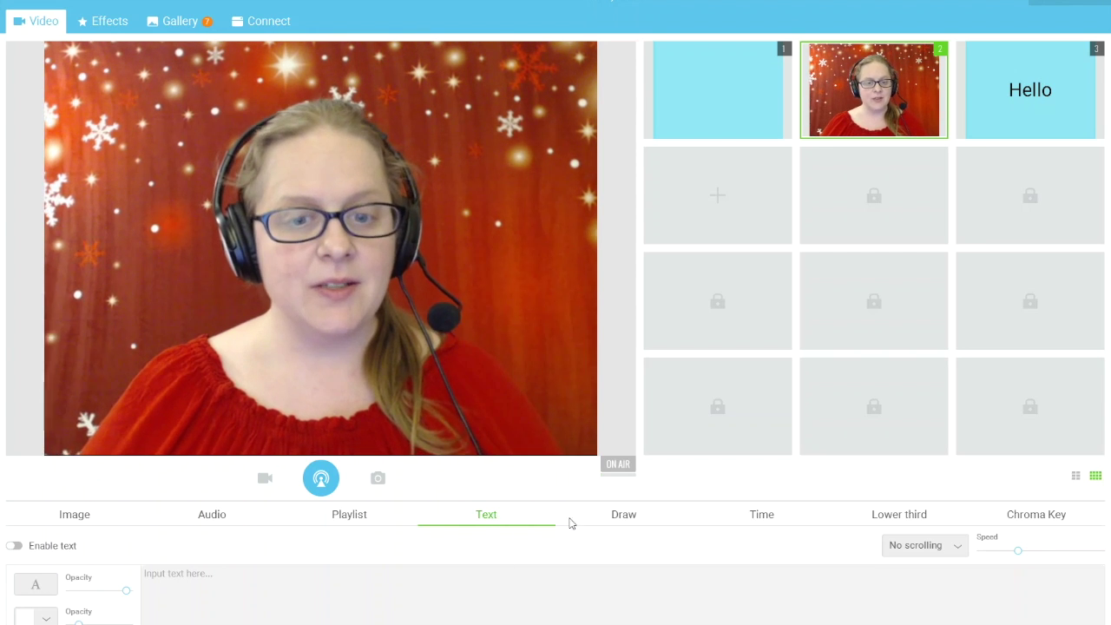
click(628, 518)
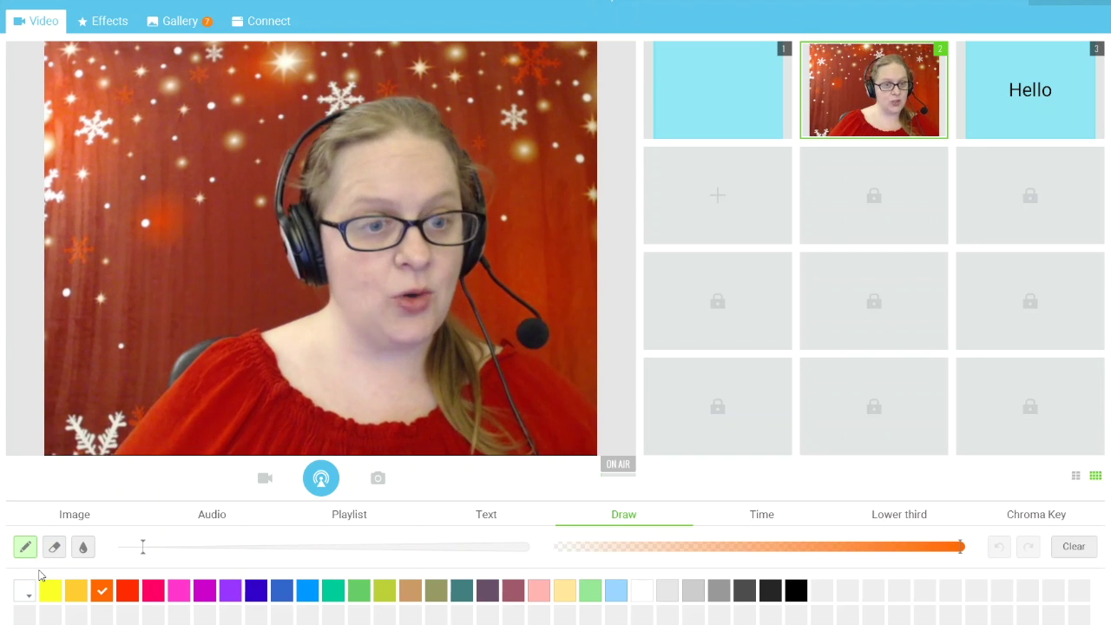
click(54, 547)
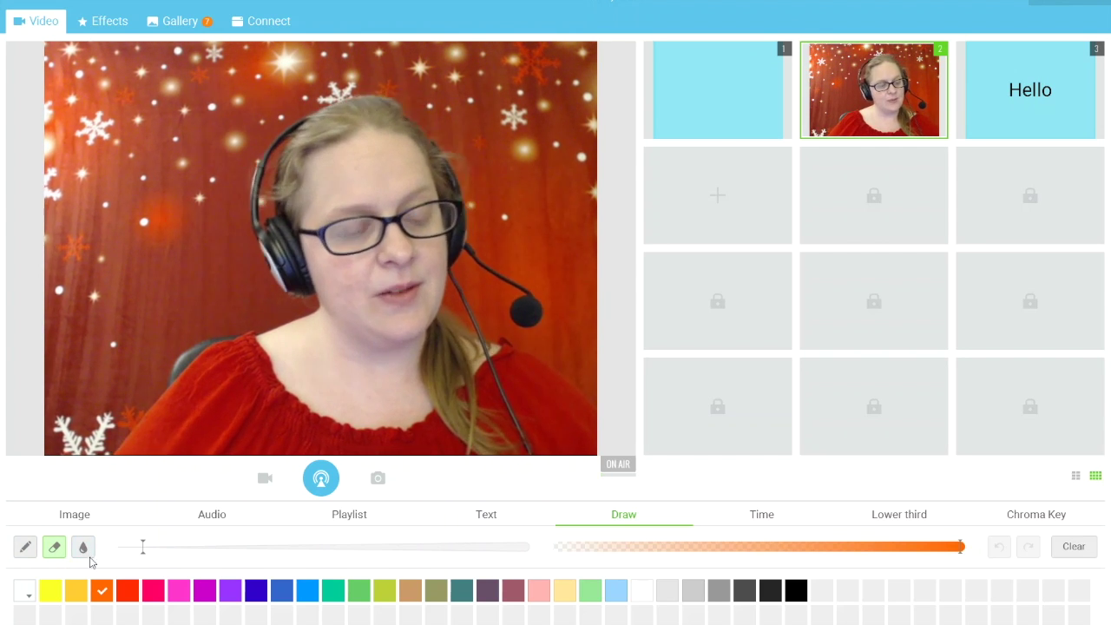
Choose pink as the drawing color, flood the webcam picture with the fill tool and undo the fill
click(86, 552)
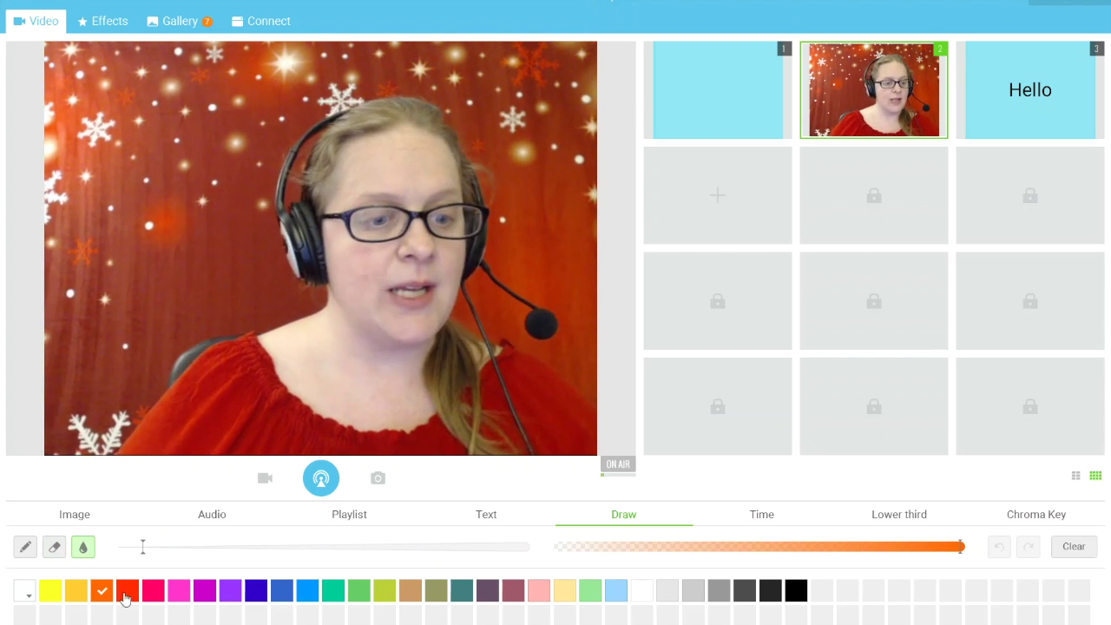
click(179, 594)
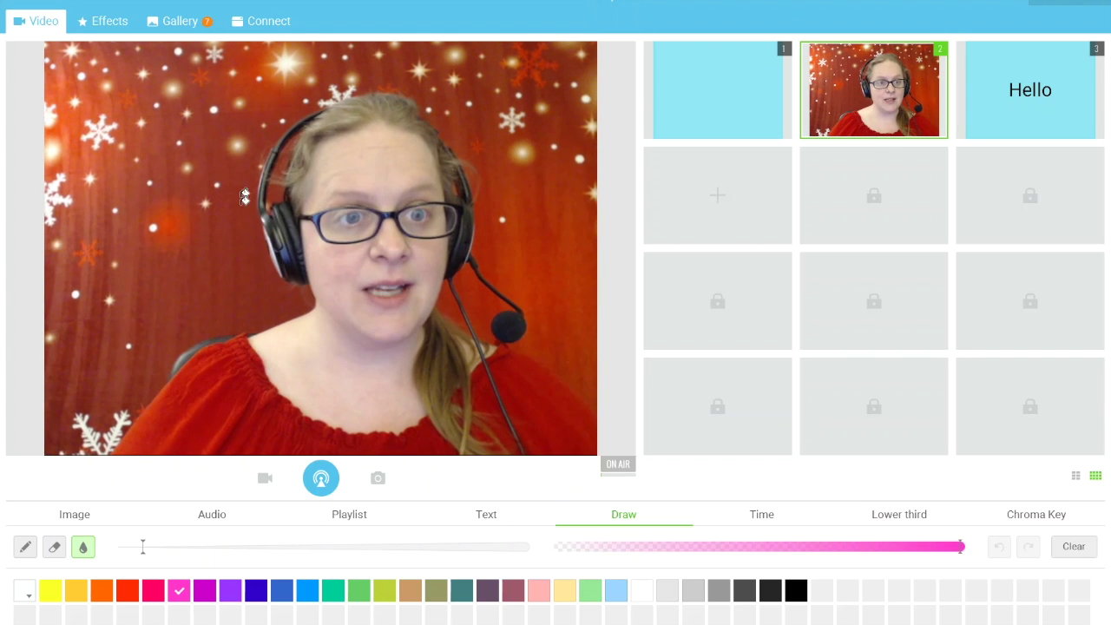
click(372, 239)
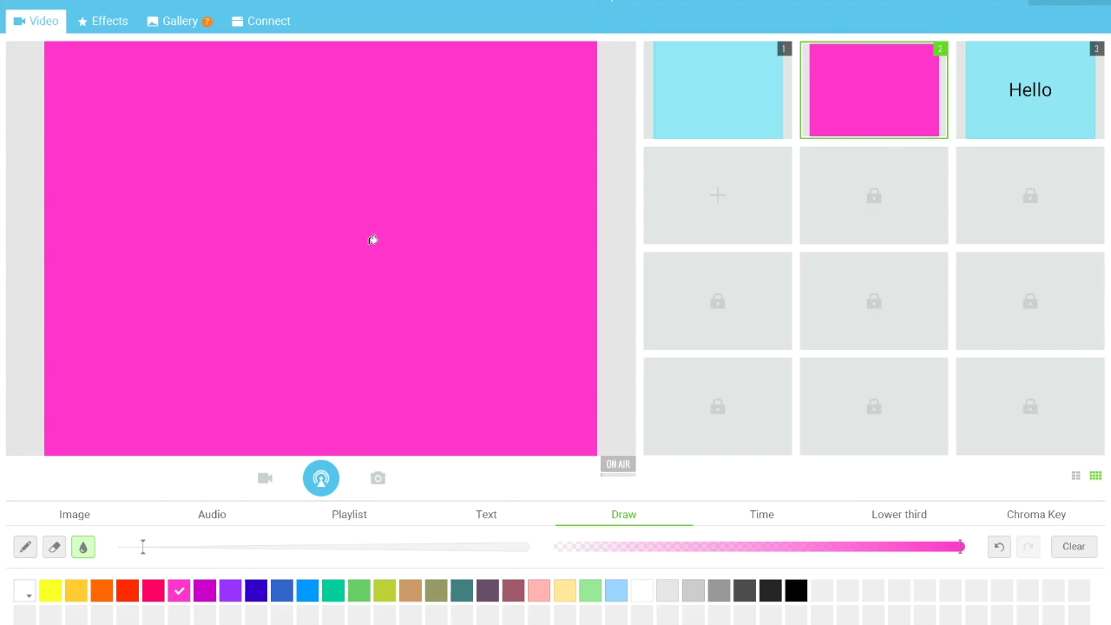
click(999, 549)
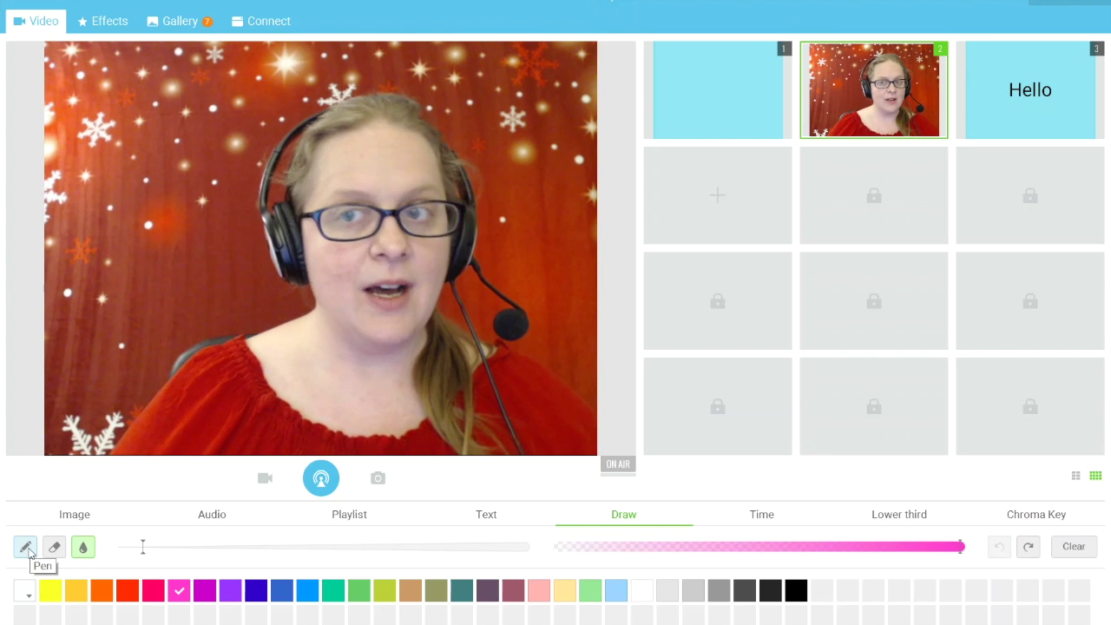
Transition to the plain blue source 1, draw a large pink capital F on it with the Pen, and clear the drawing
mouse_move(717, 89)
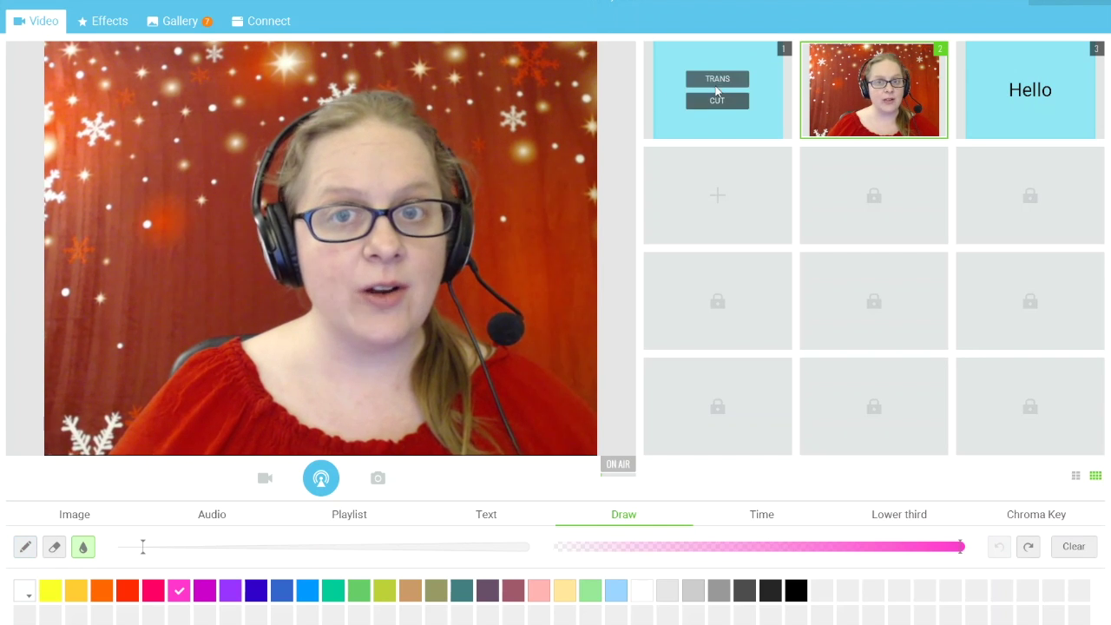
click(717, 78)
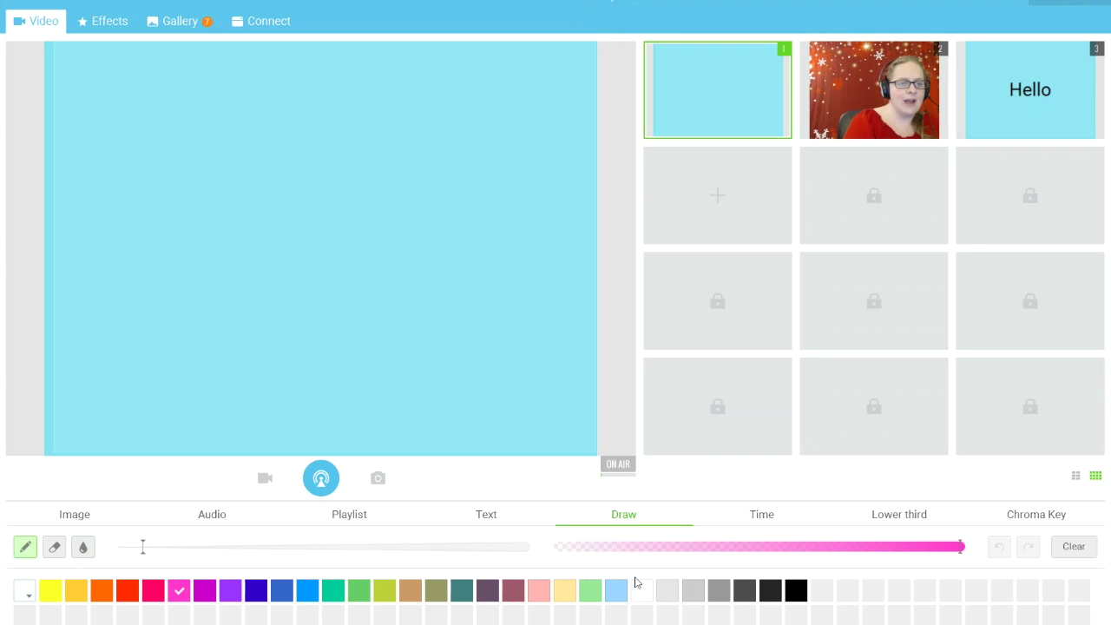
drag(284, 166, 284, 362)
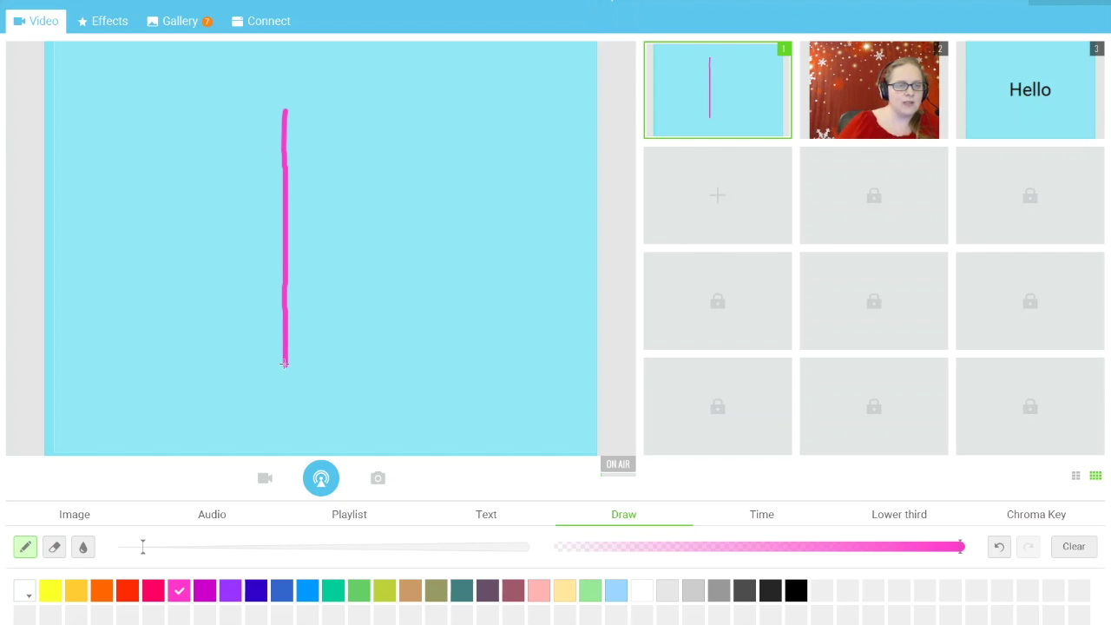
drag(286, 111, 447, 98)
drag(287, 210, 381, 211)
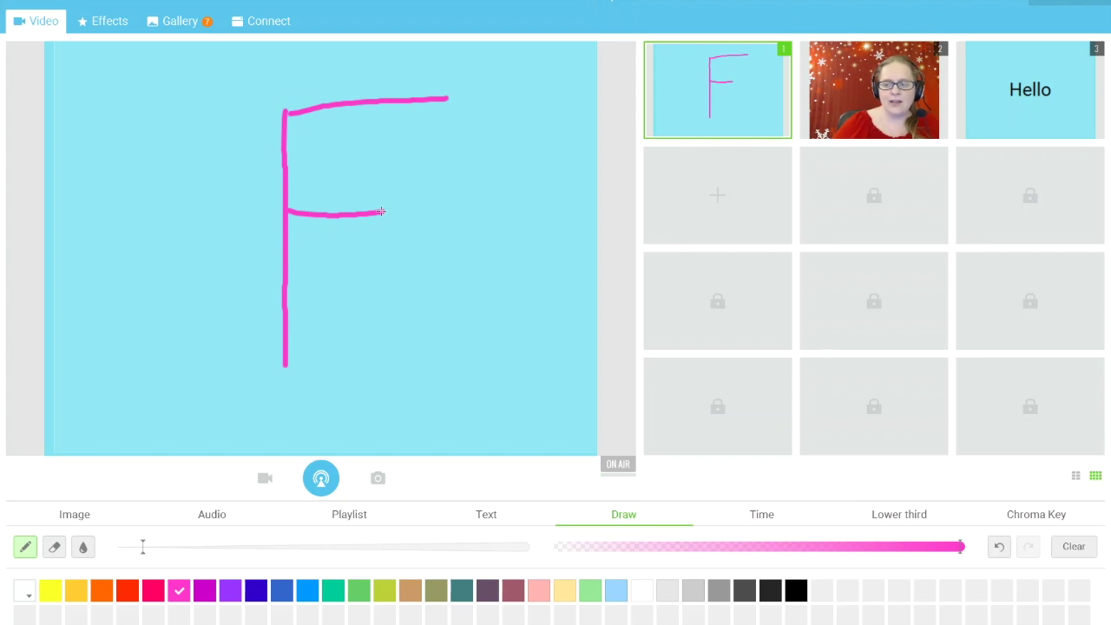
click(1074, 546)
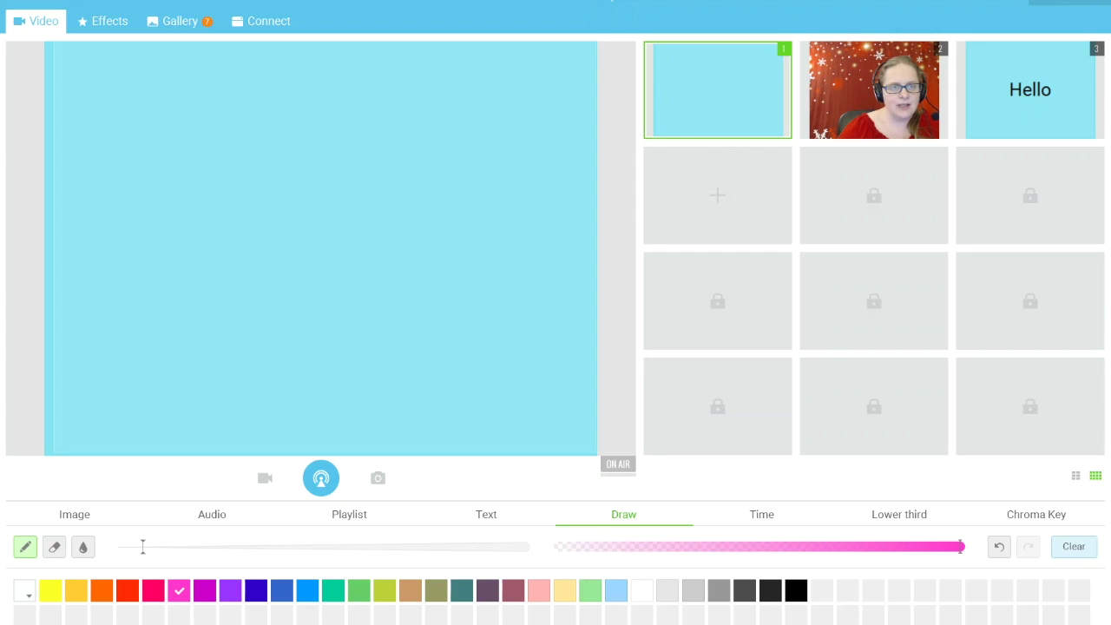
Draw a large pink lowercase f with a crossbar on the blue source and clear it
mouse_move(370, 109)
mouse_down()
mouse_move(285, 217)
mouse_move(253, 373)
mouse_up()
drag(309, 216, 380, 211)
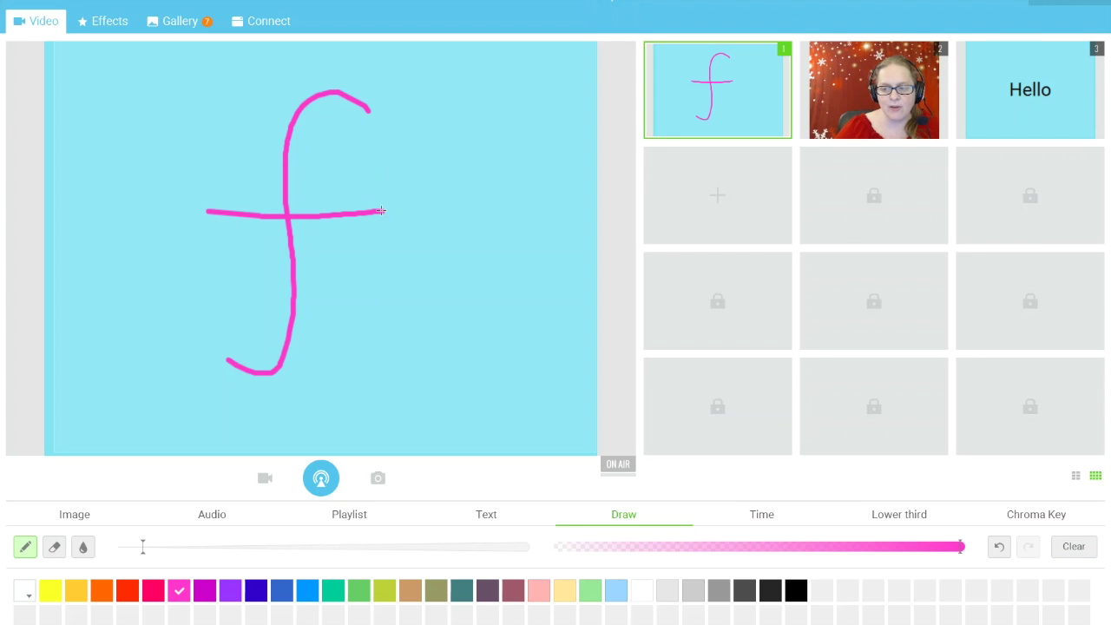
click(1074, 546)
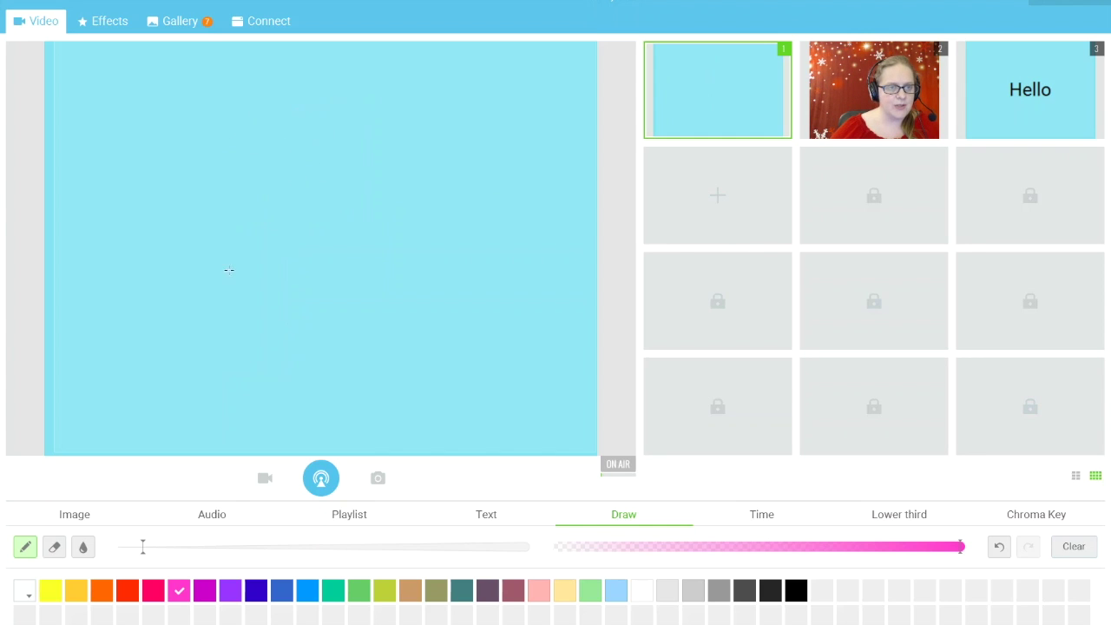
Draw a pink smiley face freehand on the blue source, with a rounded outline and a curved mouth
mouse_move(266, 153)
mouse_down()
mouse_move(201, 220)
mouse_move(299, 306)
mouse_move(444, 133)
mouse_move(242, 173)
mouse_up()
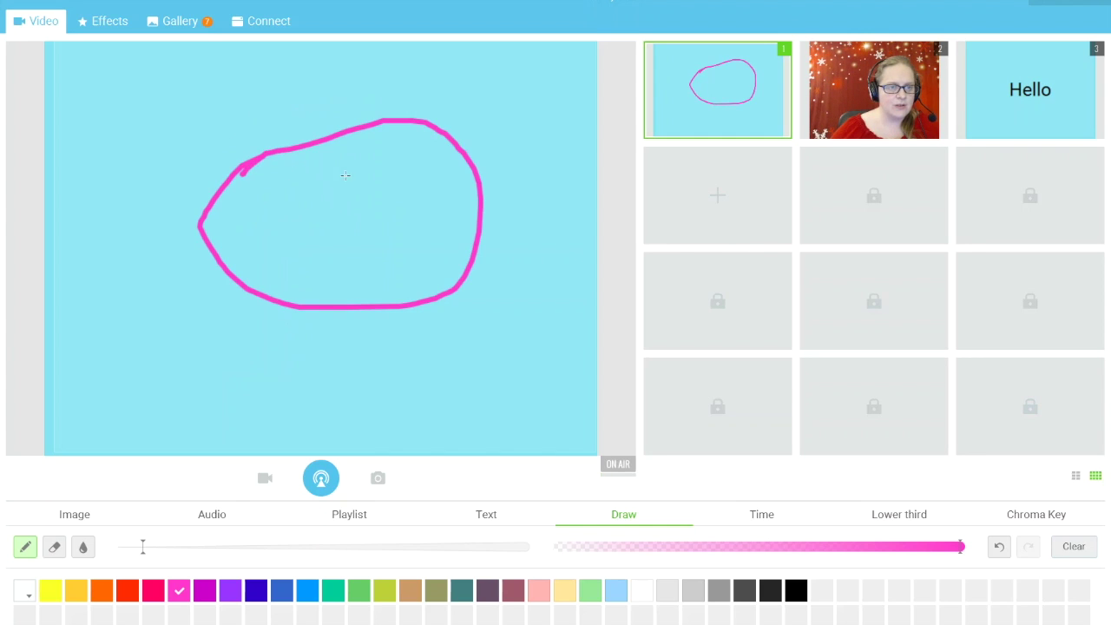
drag(286, 247, 420, 217)
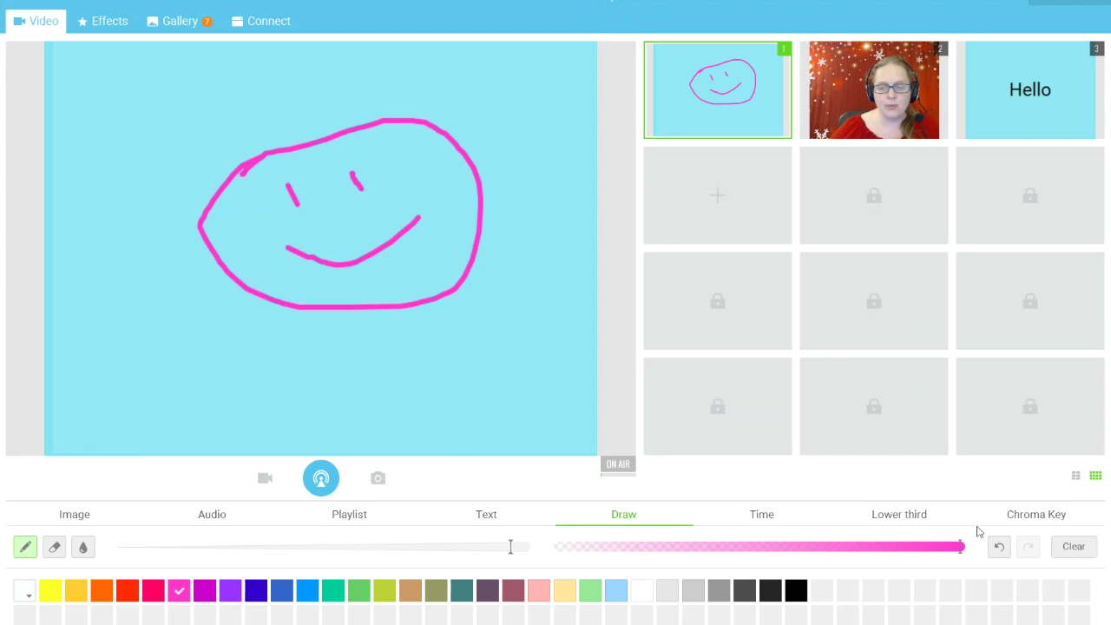
Clear the smiley face and draw a large pink capital F with a very thick brush on the blue source
click(1077, 547)
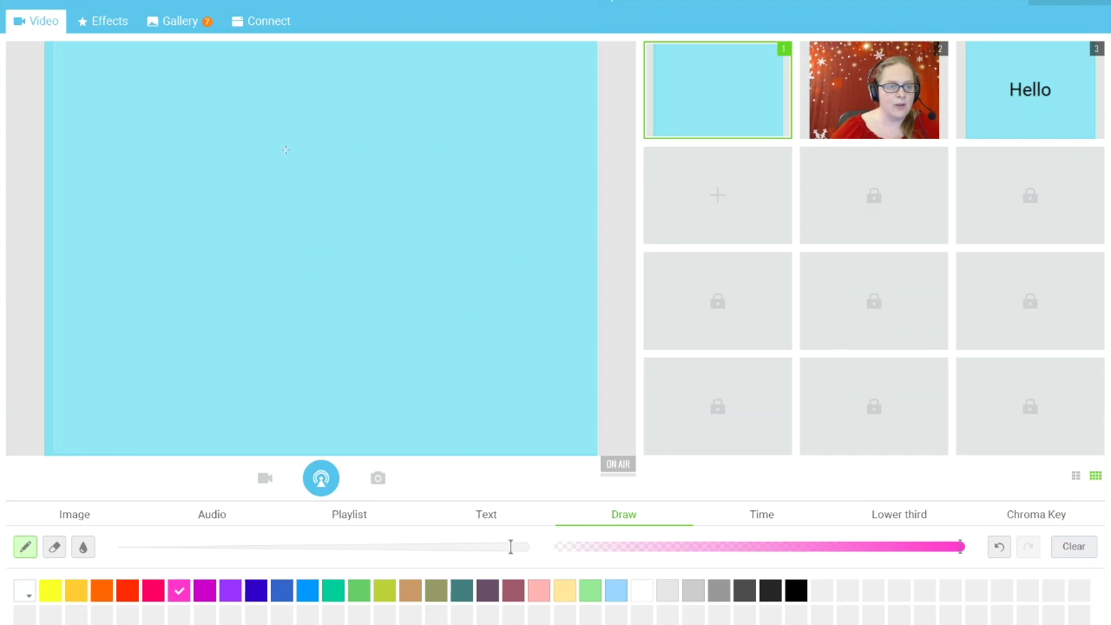
drag(235, 151, 208, 316)
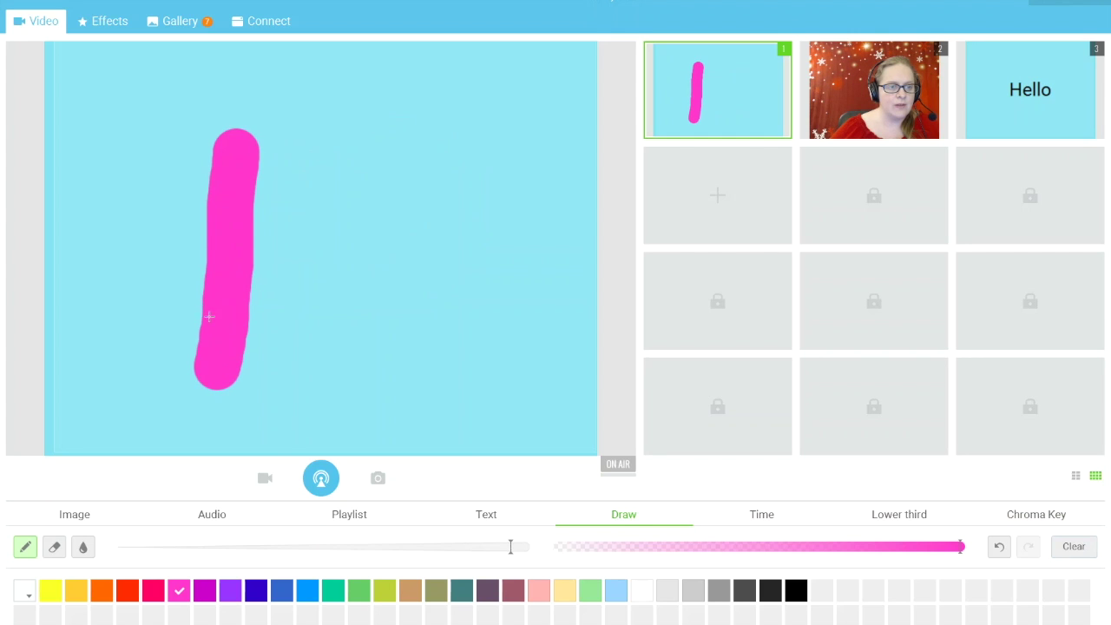
drag(230, 144, 390, 126)
drag(299, 259, 317, 257)
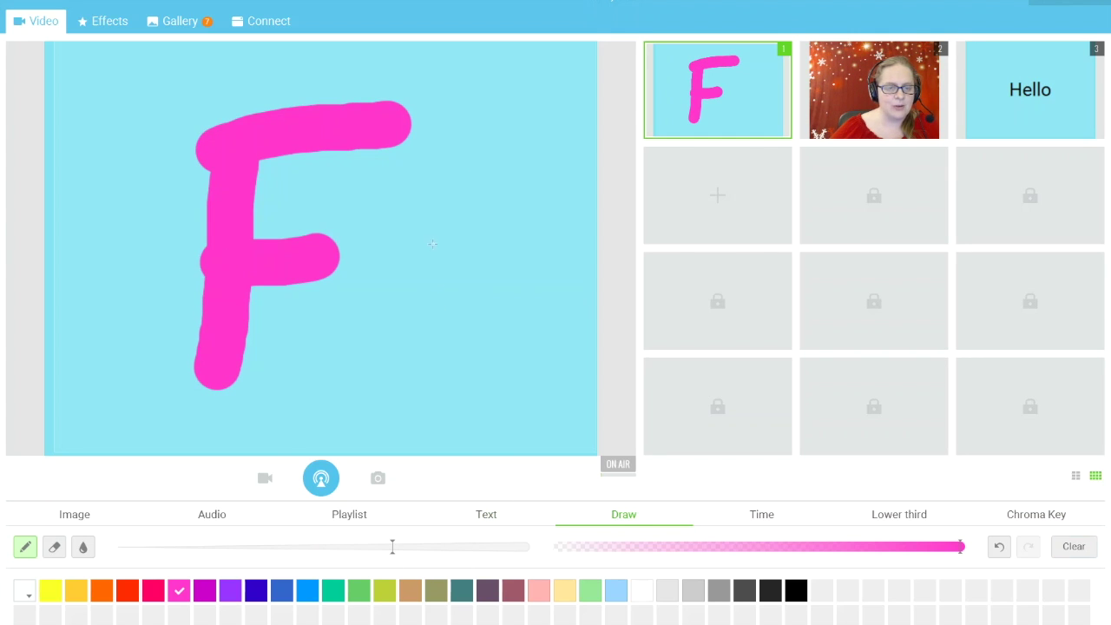
Draw a second, smaller pink F beside the large one with a slightly thinner brush and clear the drawing
mouse_move(425, 214)
mouse_down()
mouse_move(401, 373)
mouse_move(508, 210)
mouse_up()
drag(425, 272, 473, 267)
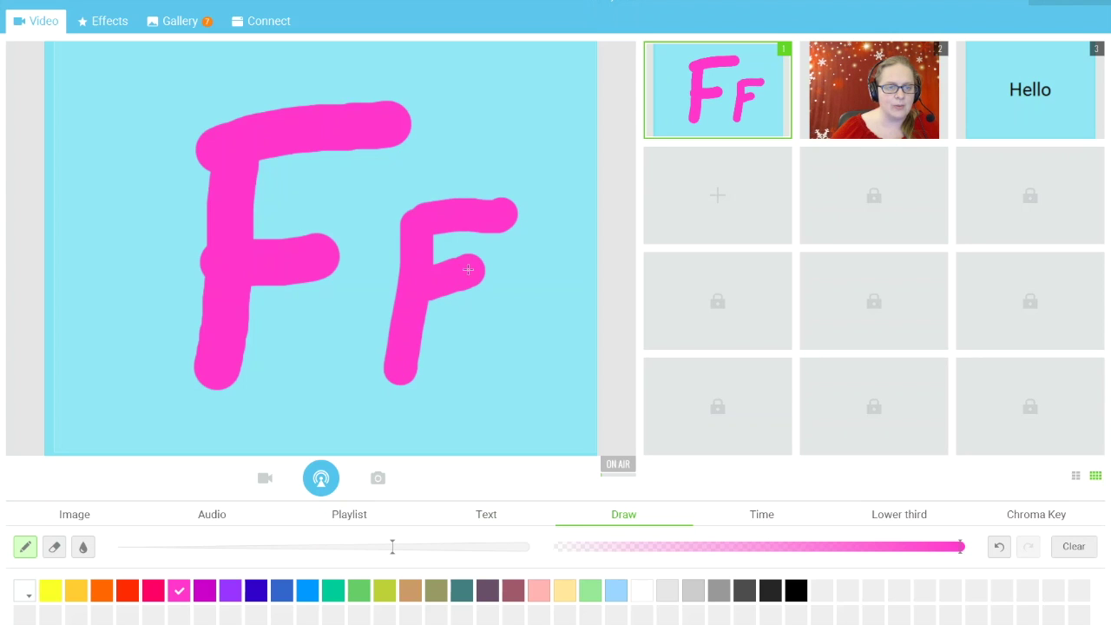
click(1073, 545)
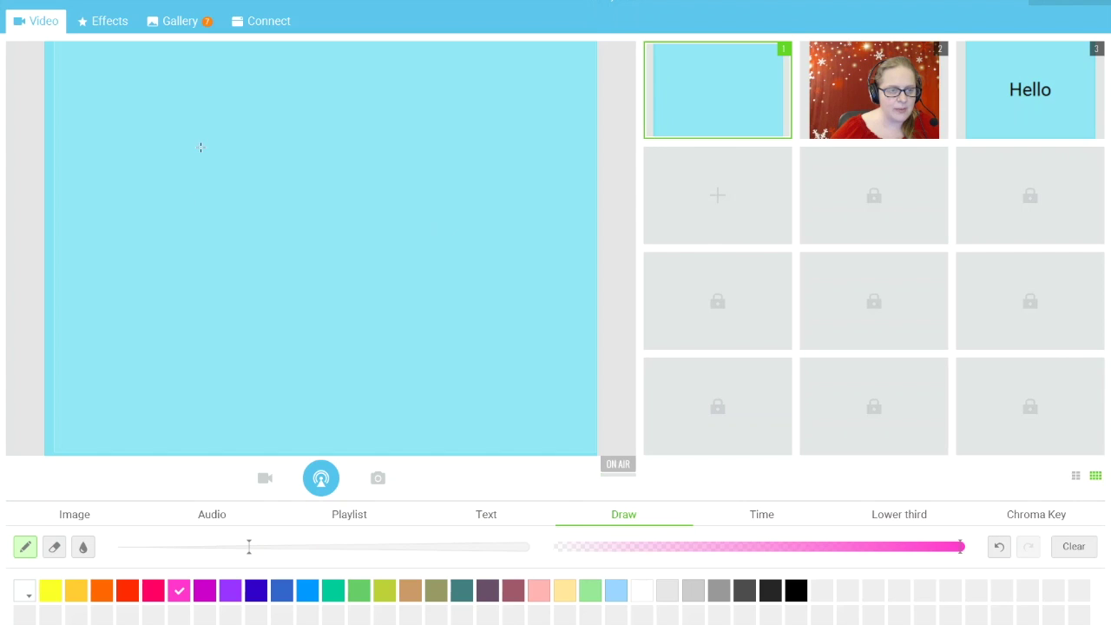
Draw a pink capital F on the blue source with the brush thickness reduced to roughly a third of its range
drag(200, 148, 186, 276)
drag(192, 143, 271, 130)
drag(191, 212, 278, 195)
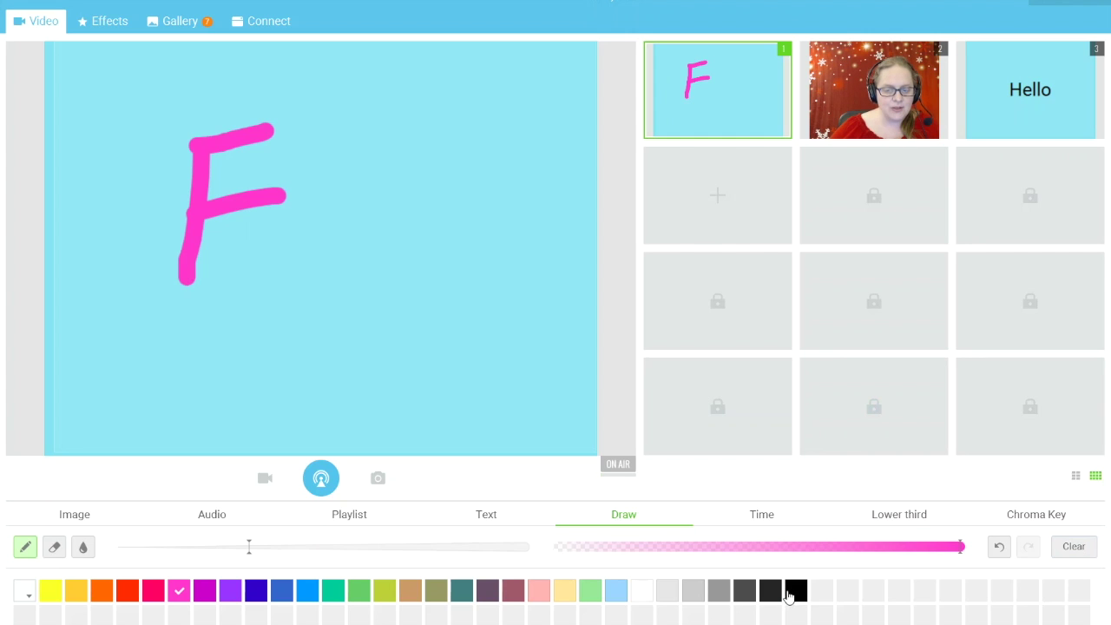
Open the custom drawing color picker and accept white, #ffffff
click(26, 592)
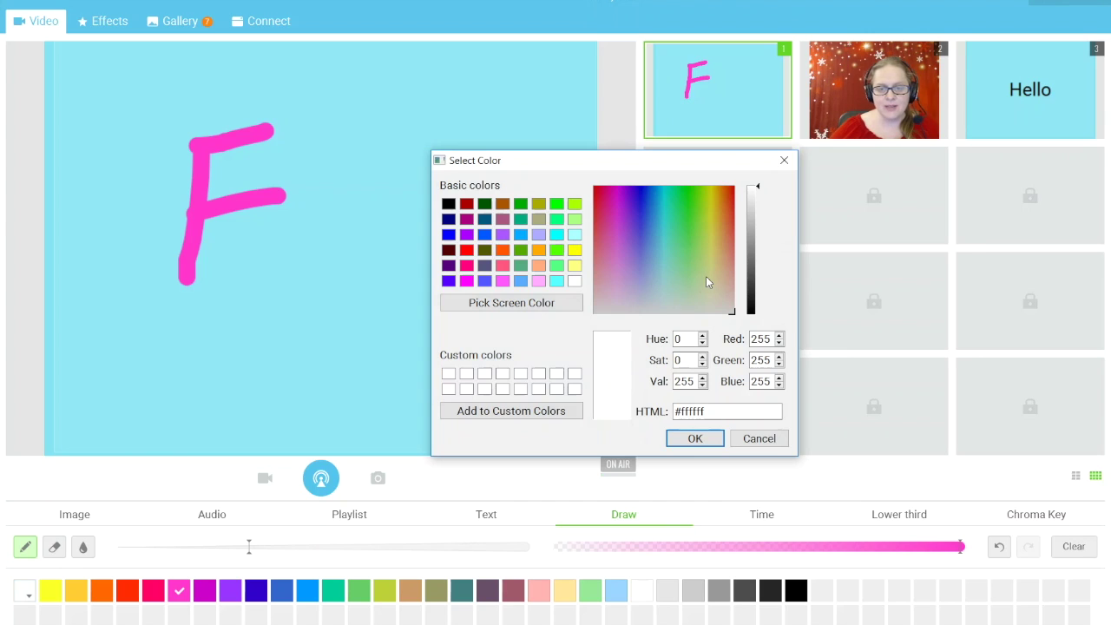
click(710, 410)
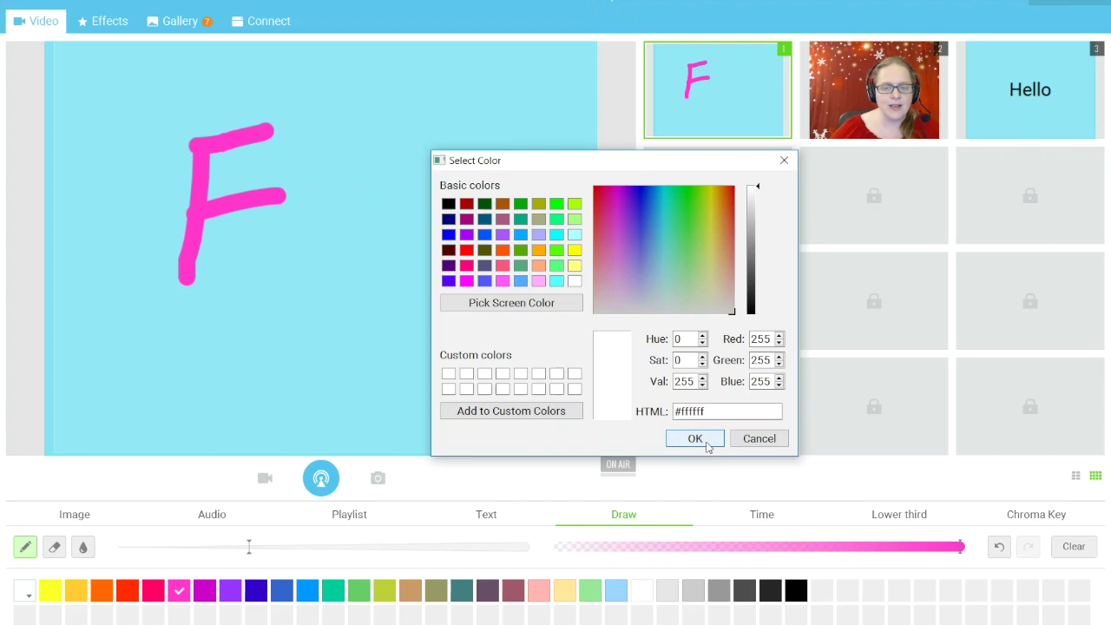
click(707, 444)
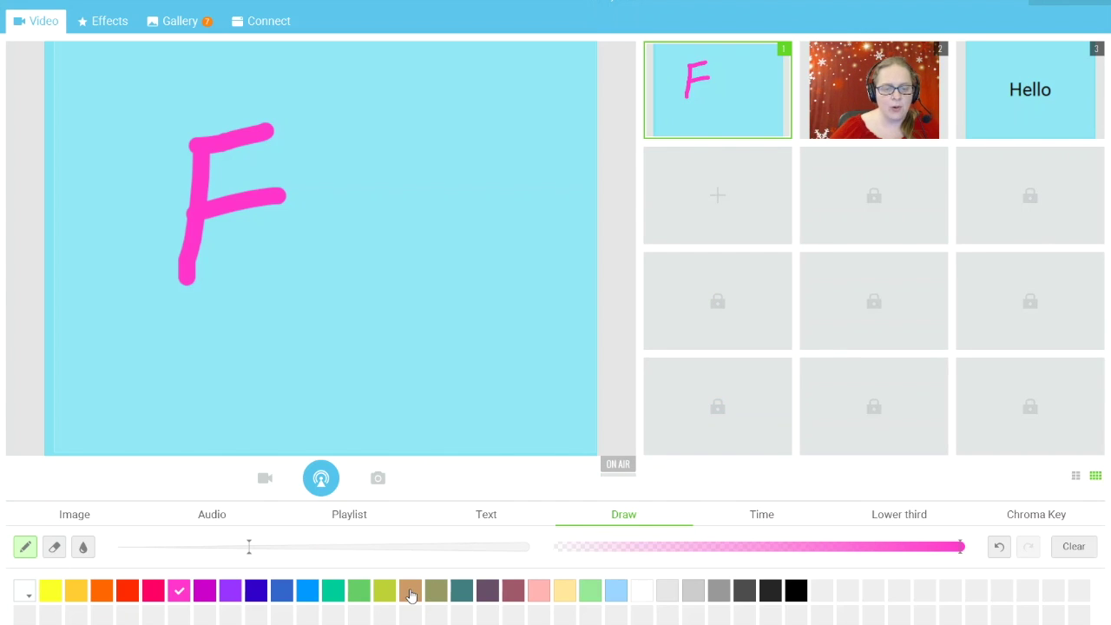
Choose tan as the drawing color and clear the pink F from the blue source
click(411, 592)
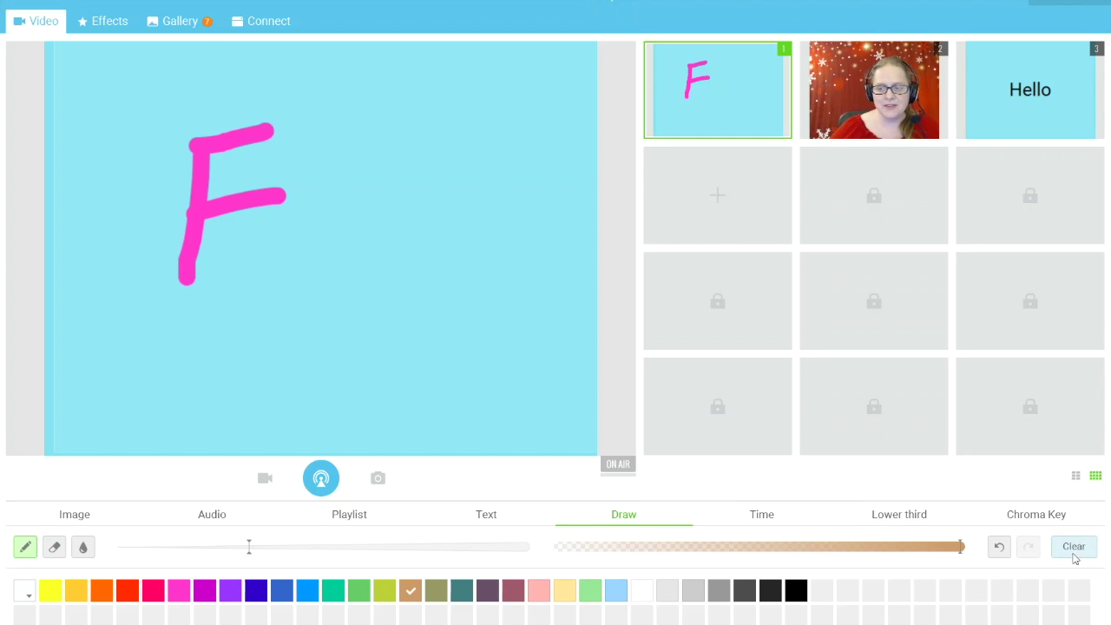
click(1075, 554)
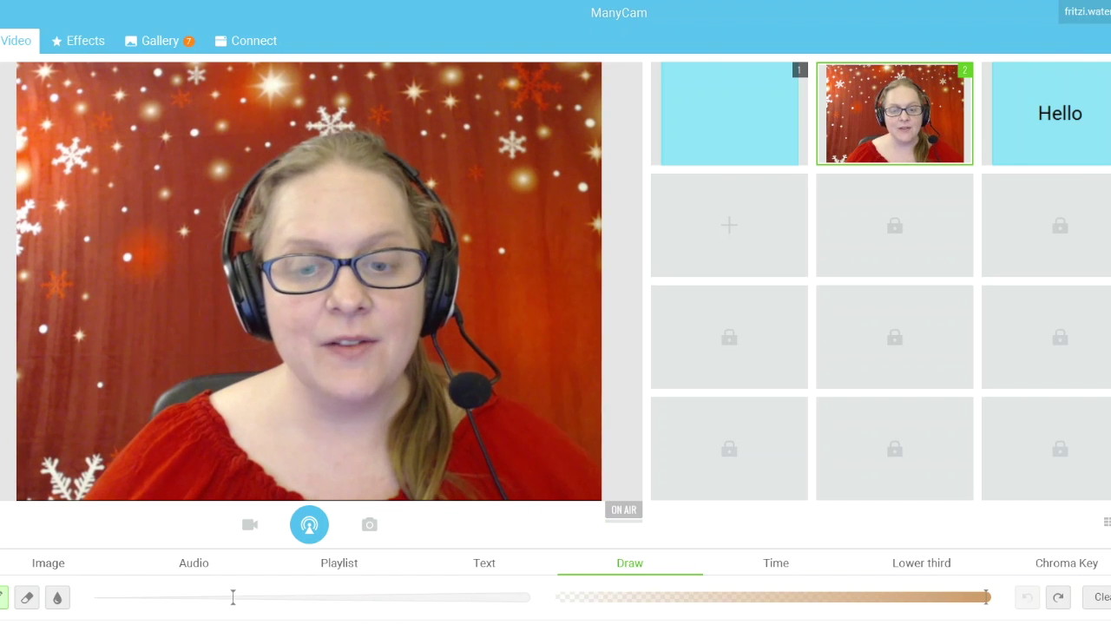
Look over the Time, Lower third and Chroma Key settings for the webcam source
click(774, 571)
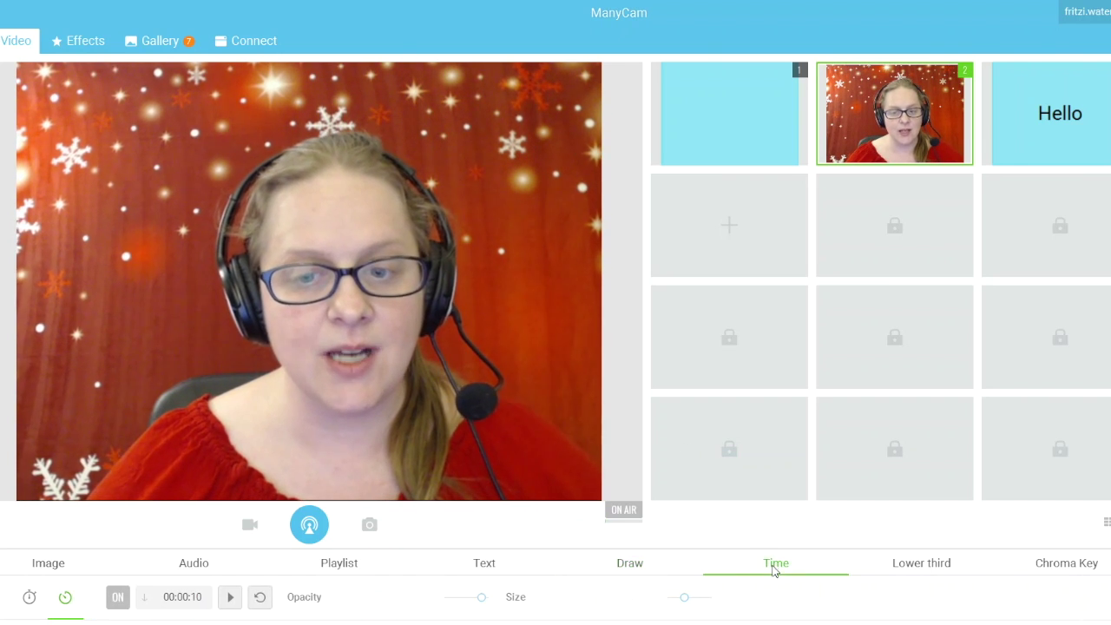
click(935, 565)
click(1070, 565)
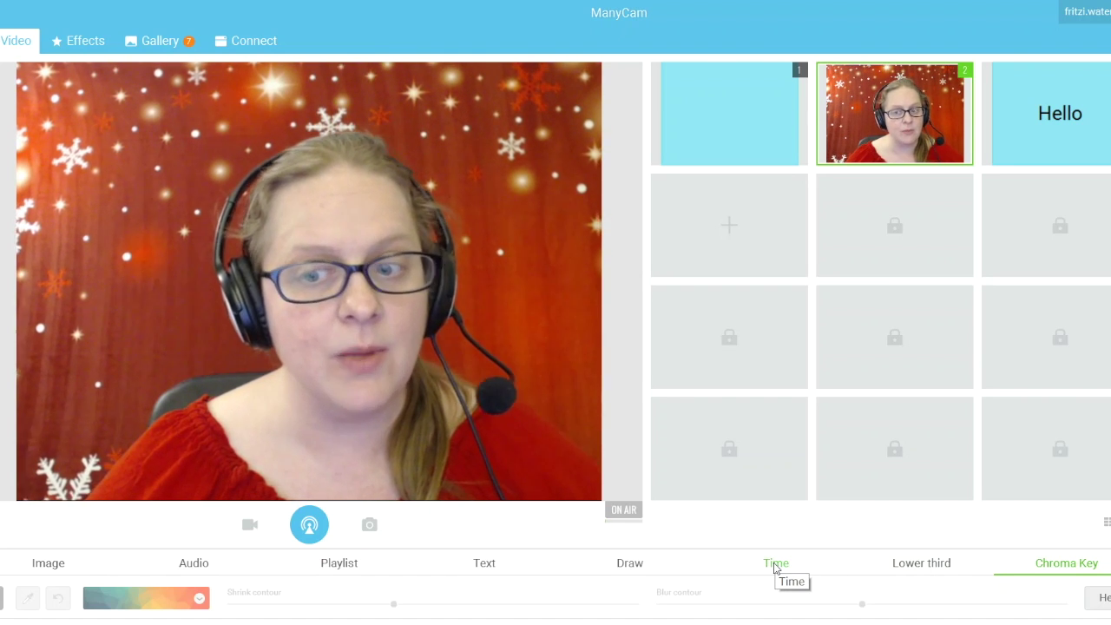
click(904, 572)
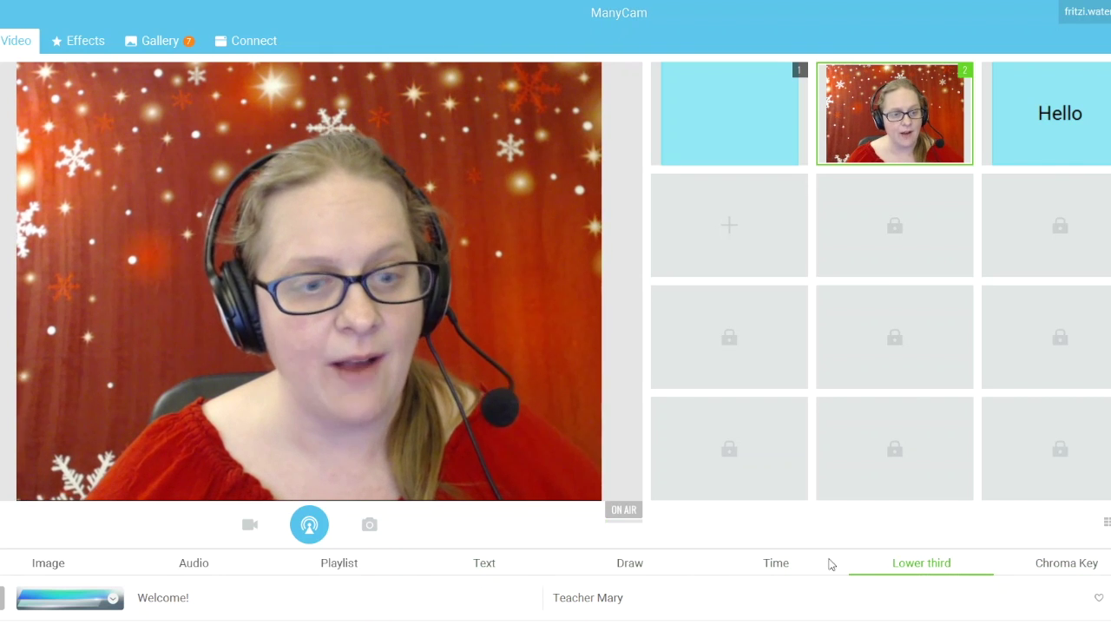
Show the countdown timer on the webcam video, set it to 20 seconds and start it
click(774, 569)
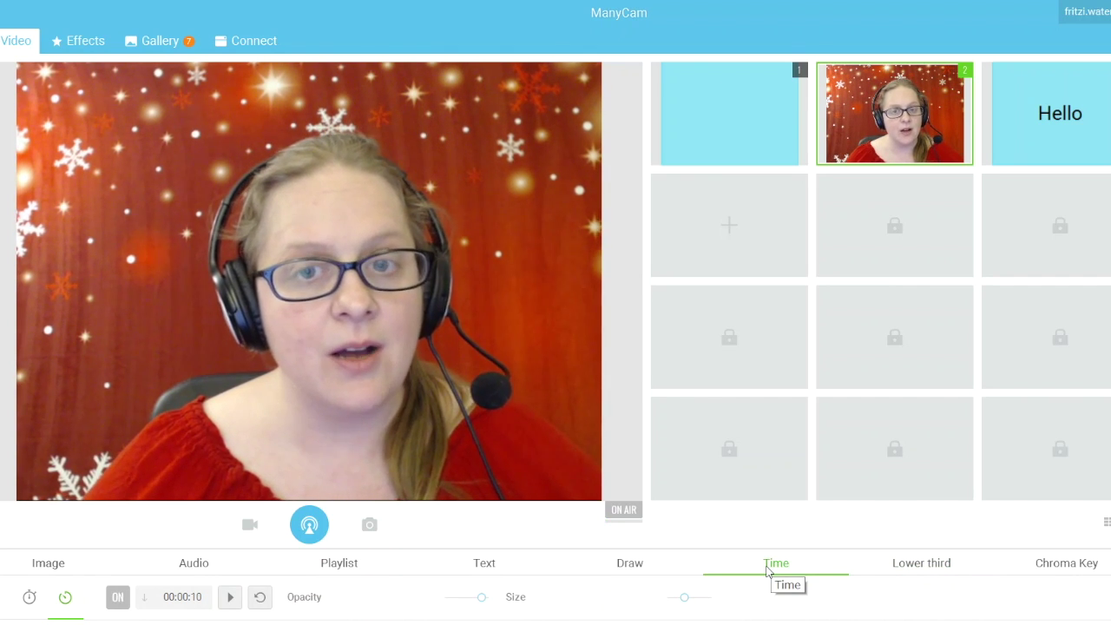
click(117, 599)
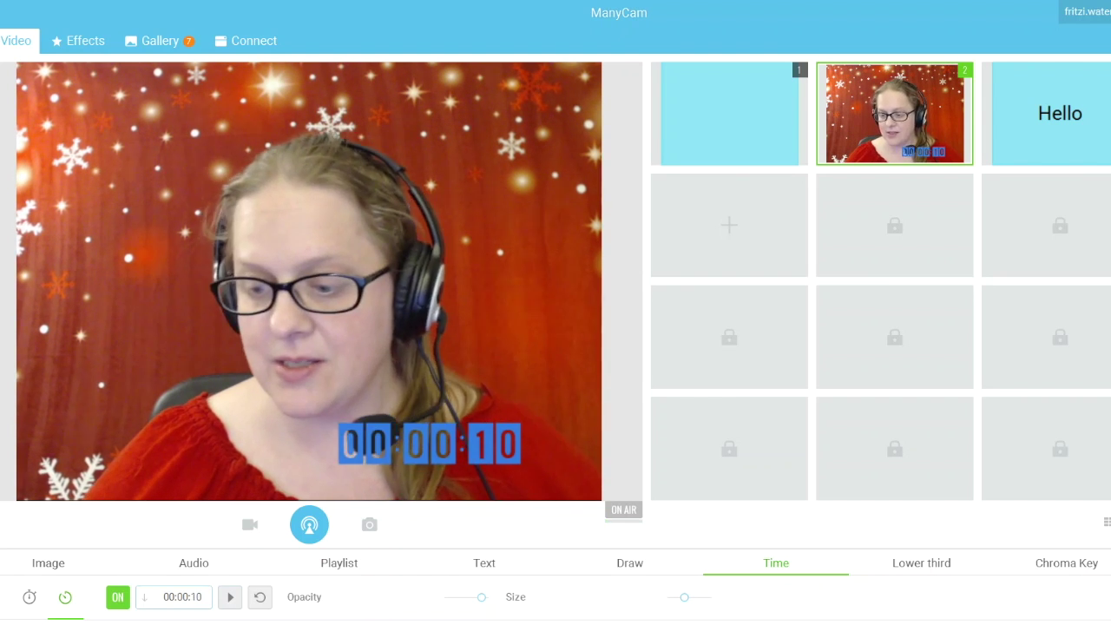
text(20)
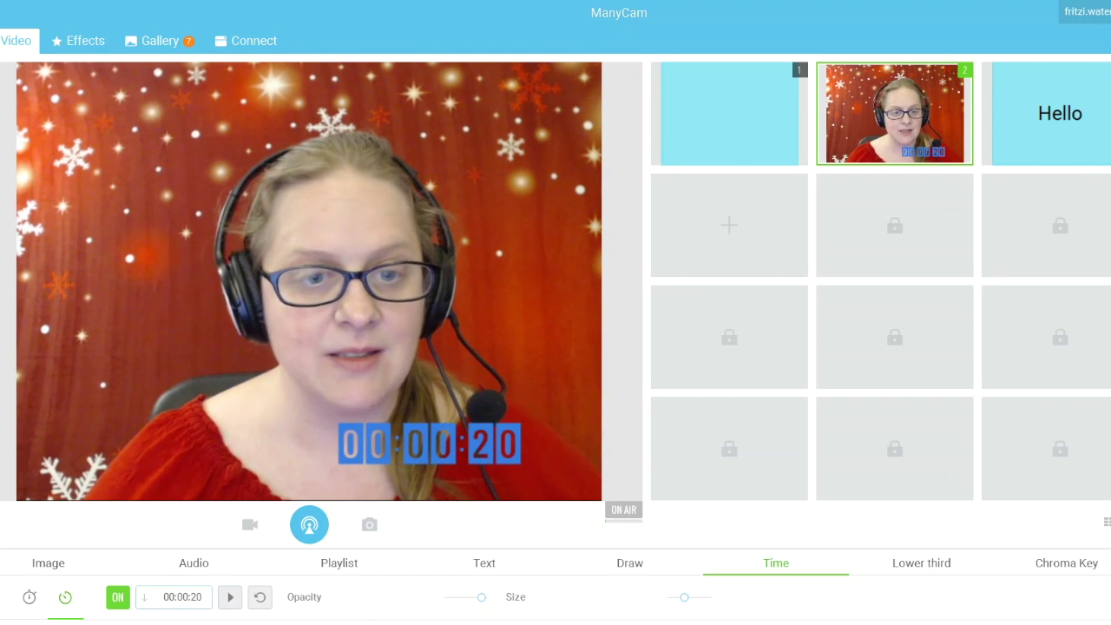
click(230, 596)
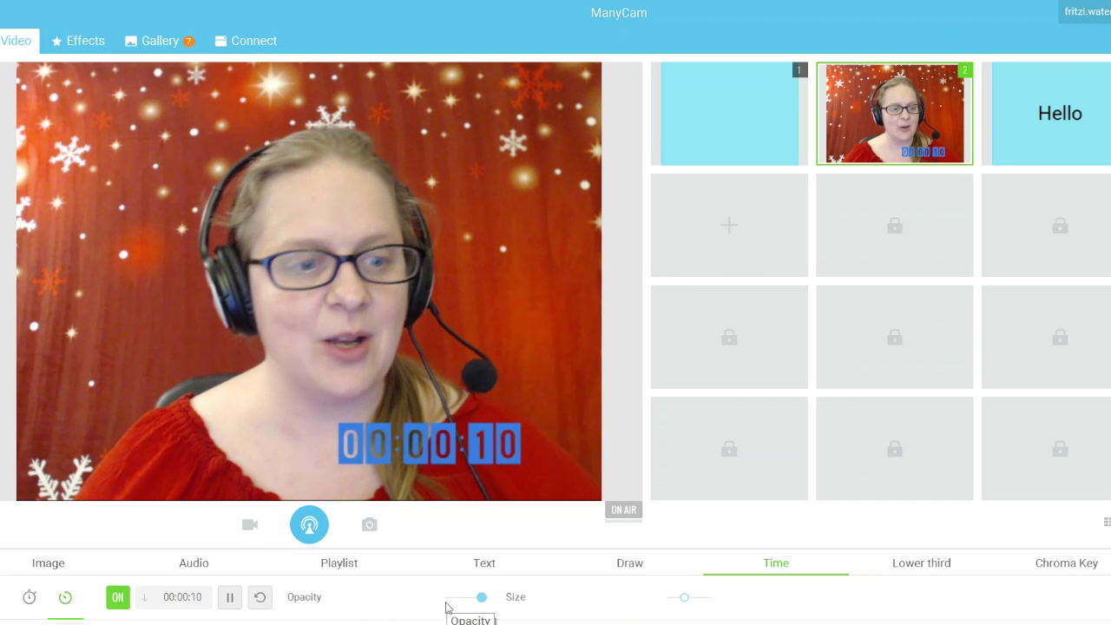
Move the countdown timer to the lower center of the webcam video, lower its opacity slightly and enlarge it
drag(458, 447, 248, 190)
drag(439, 260, 361, 452)
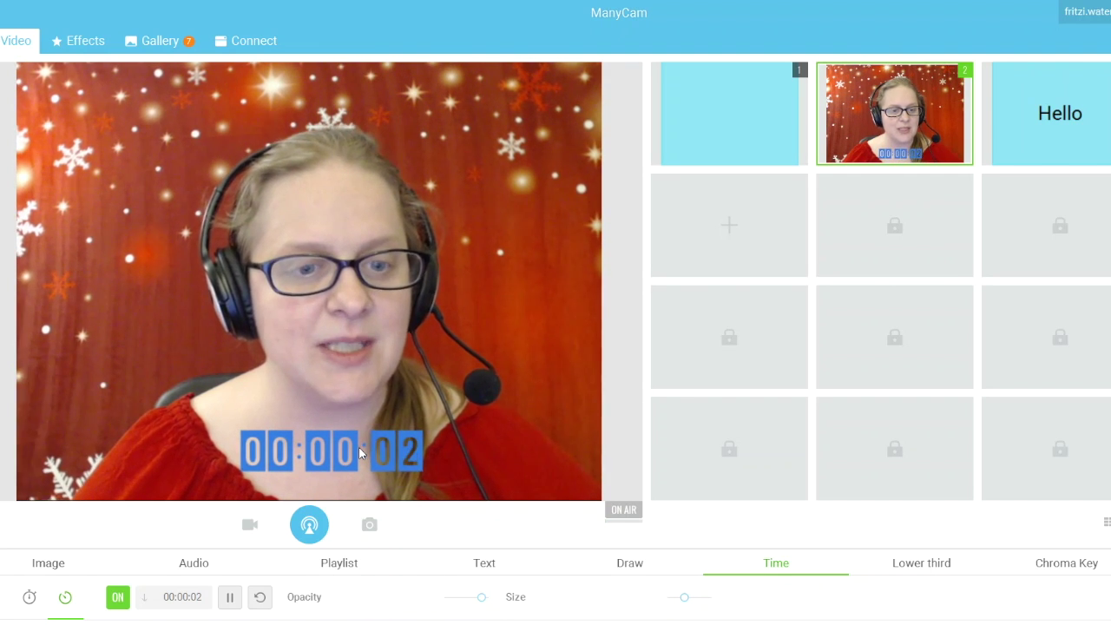
mouse_move(480, 597)
mouse_down()
mouse_move(454, 598)
mouse_move(479, 598)
mouse_up()
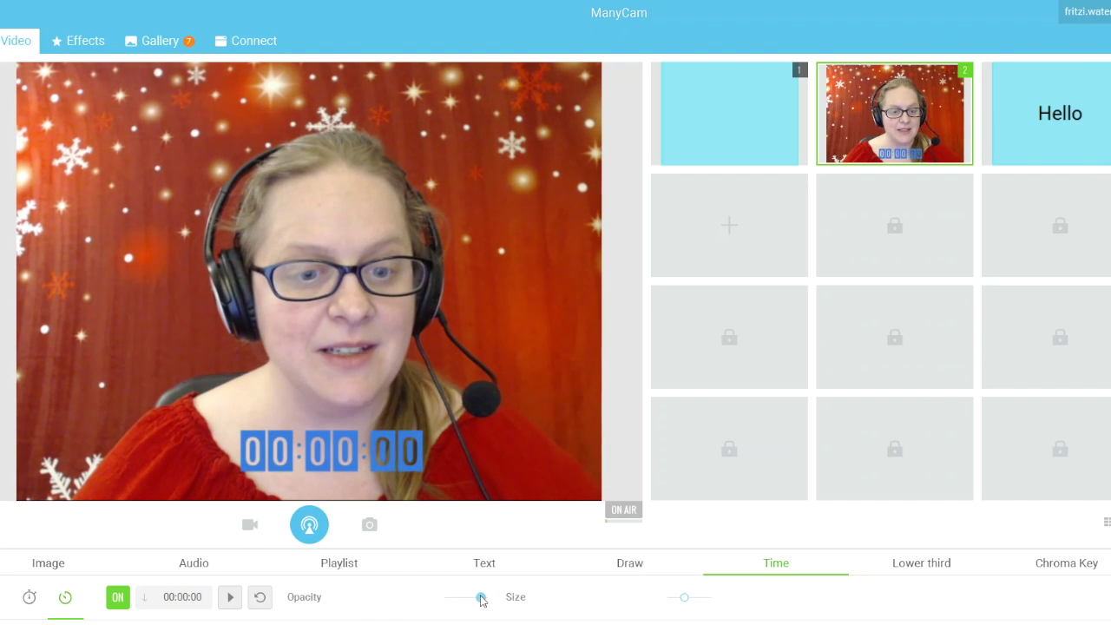
mouse_move(686, 599)
mouse_down()
mouse_move(707, 602)
mouse_move(692, 602)
mouse_up()
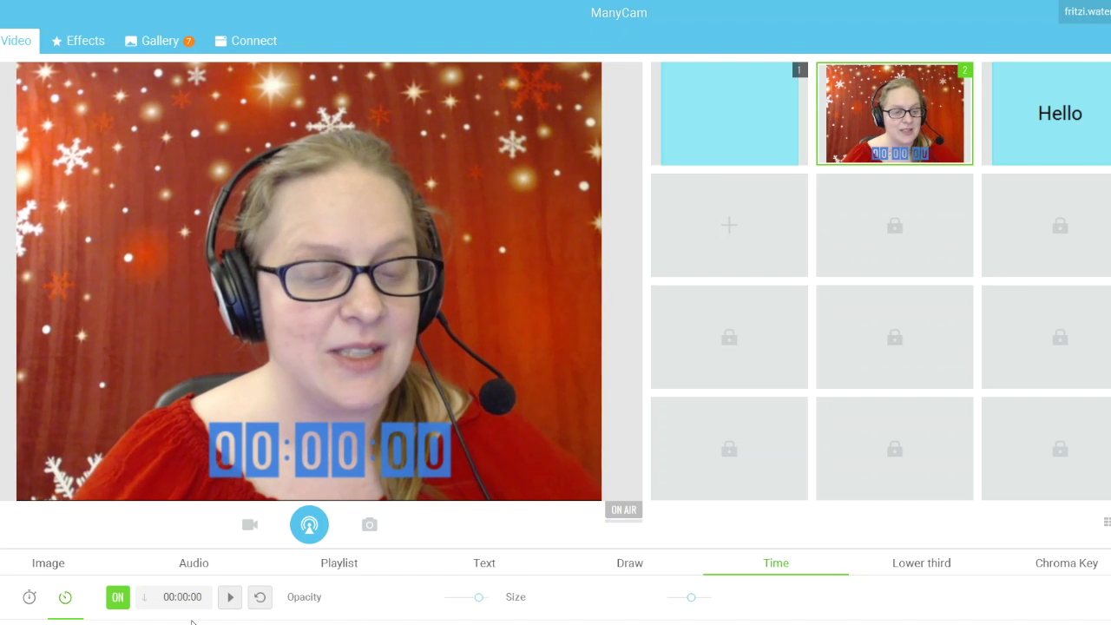
Overlay the stopwatch and the current-time clock on the webcam video, and turn the clock overlay off
click(28, 598)
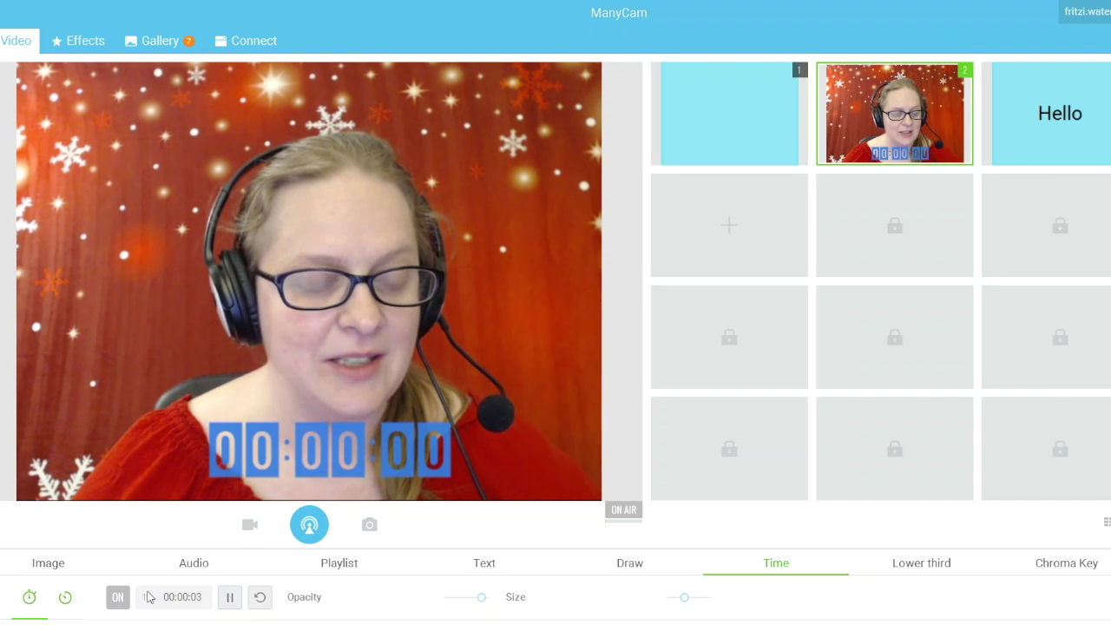
click(116, 598)
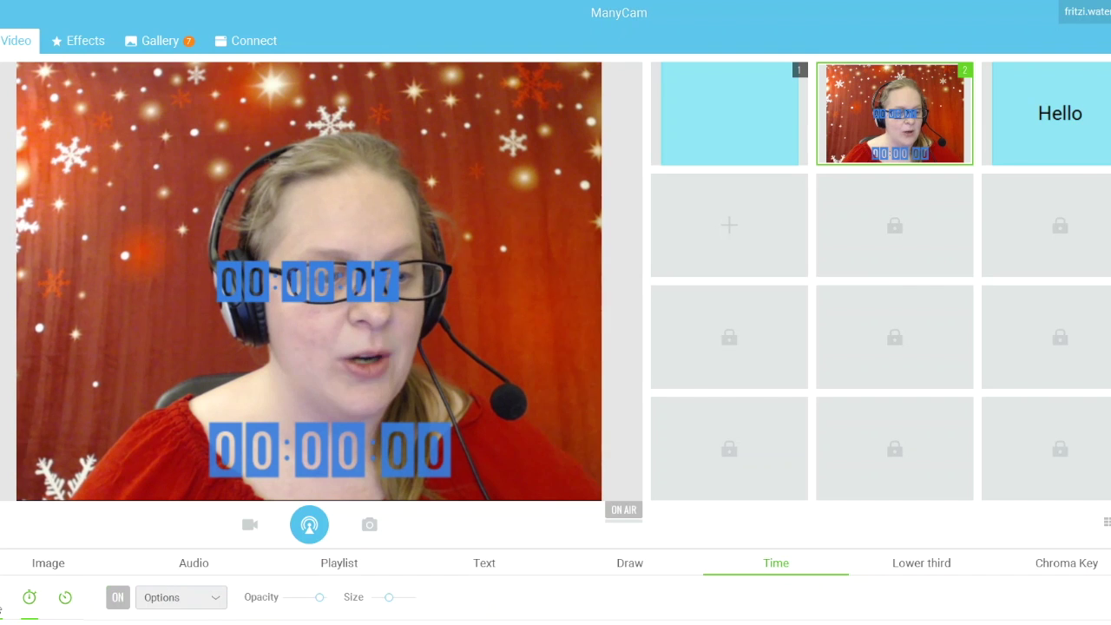
click(118, 598)
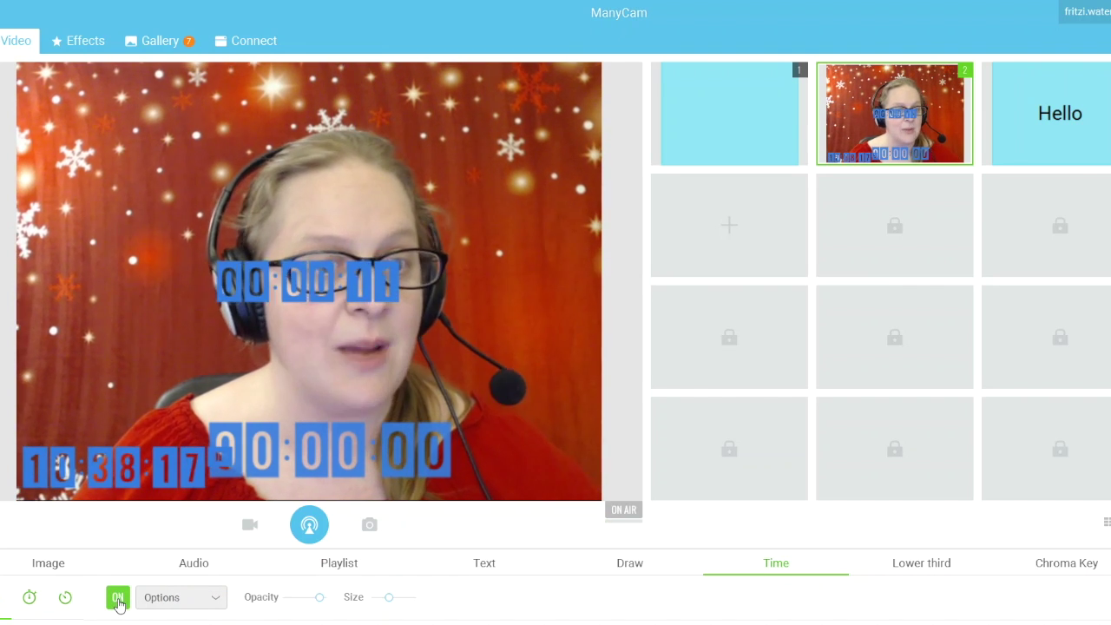
click(118, 599)
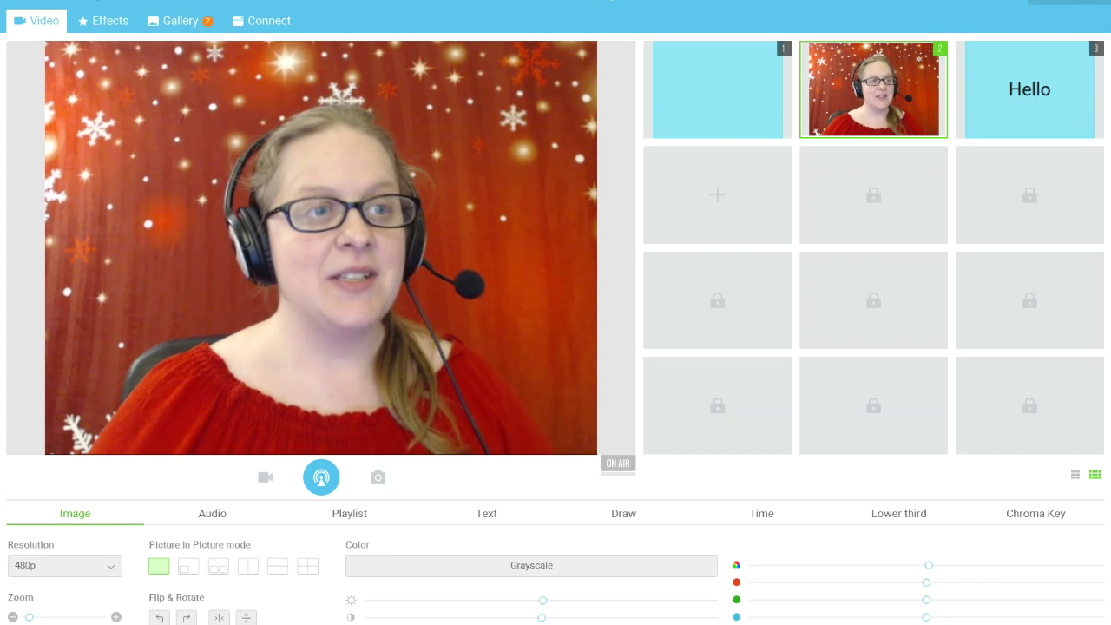
Place the happy dog effect from the Objects category over the upper-left of the webcam video, and remove it
click(103, 24)
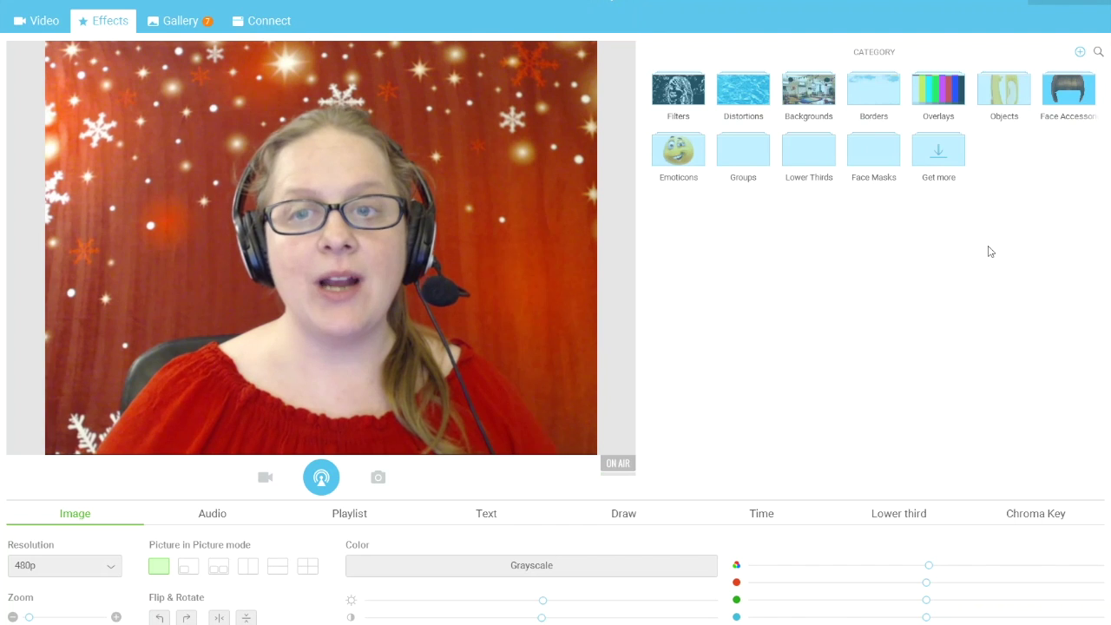
click(1012, 98)
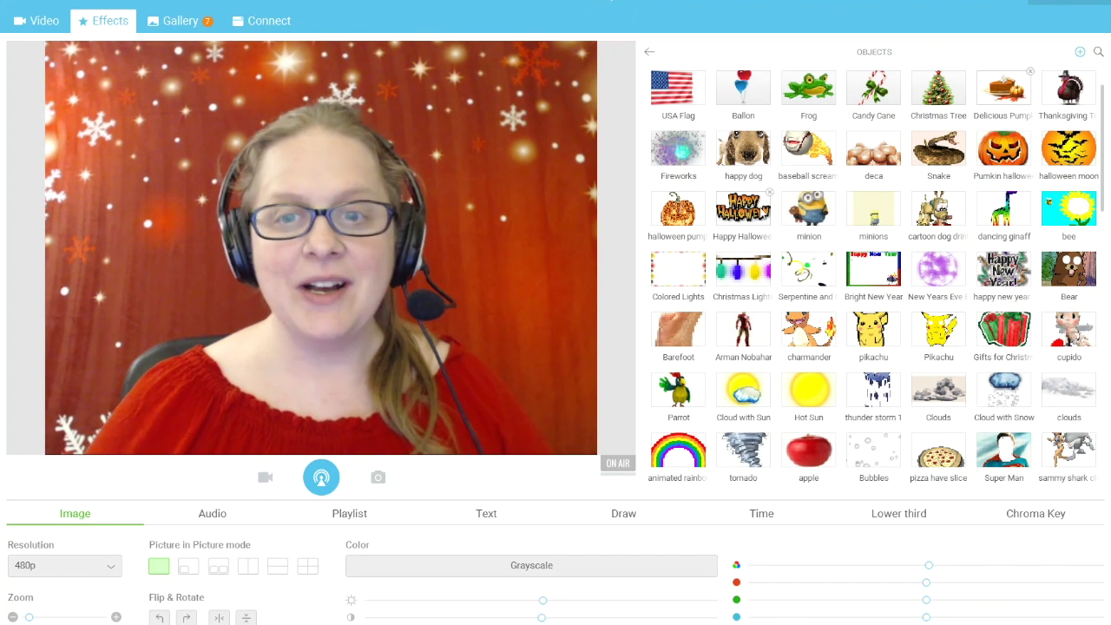
click(751, 153)
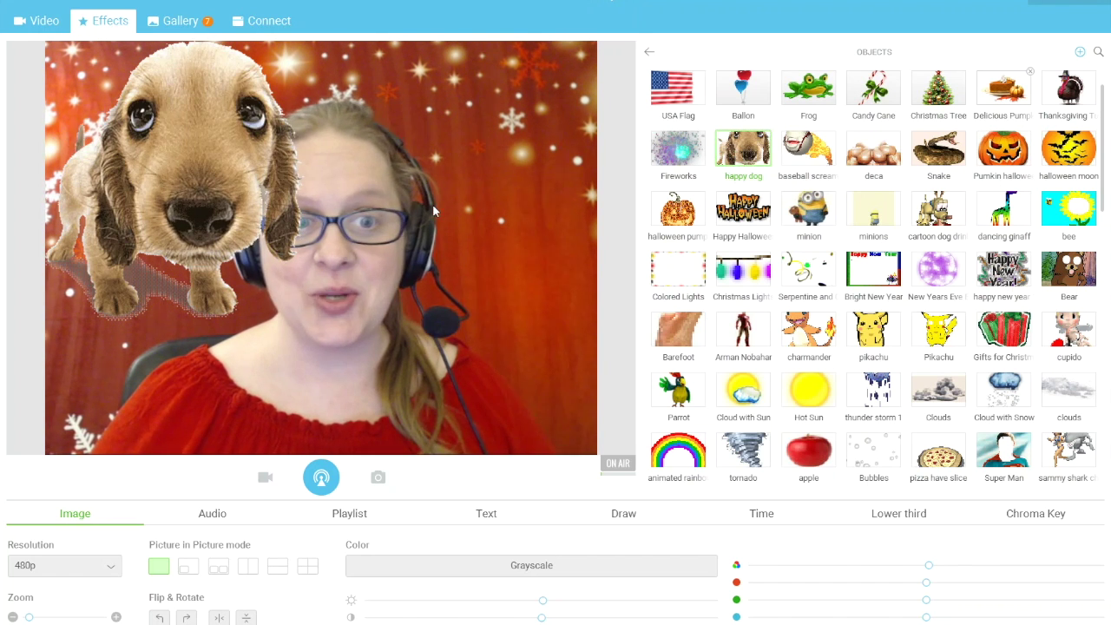
drag(190, 131, 142, 146)
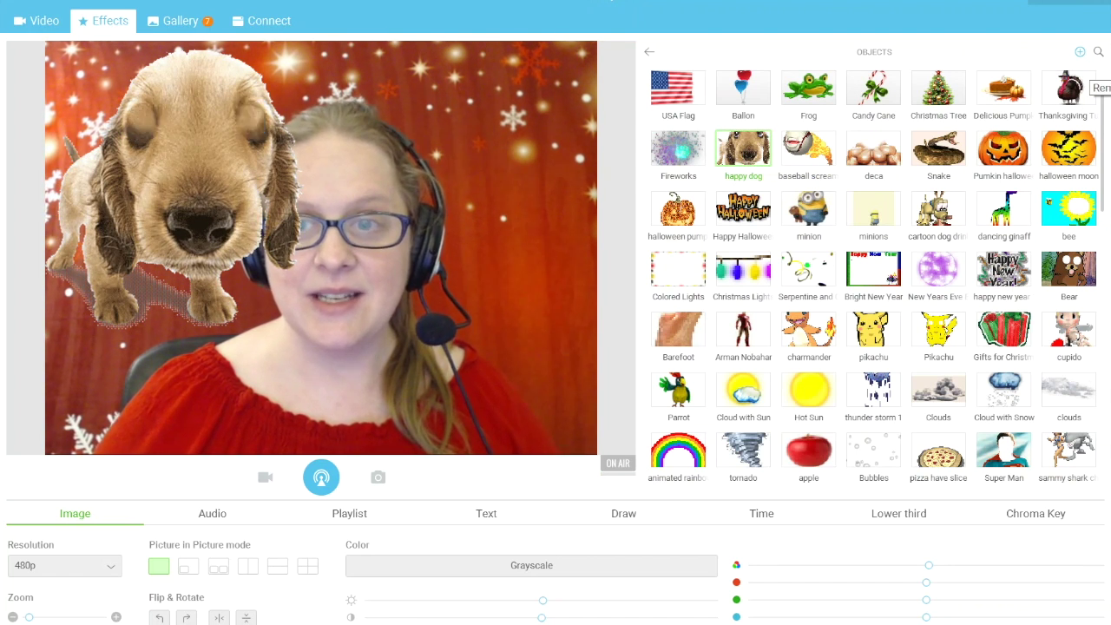
click(1090, 80)
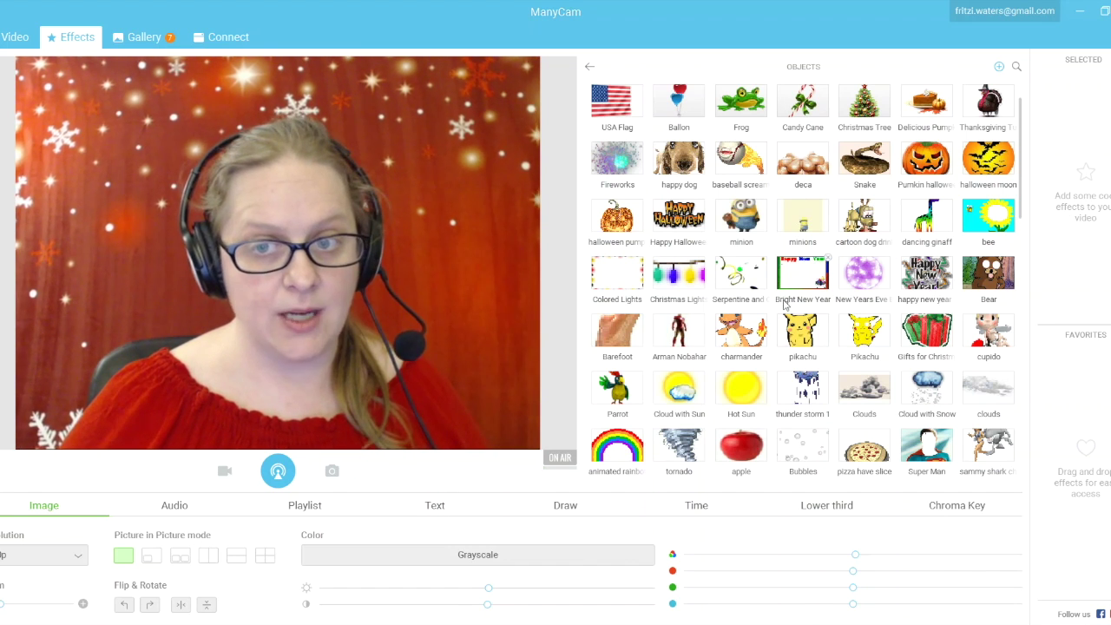
Add the black-outlined pikachu and the Hot Sun object effects, placing the sun in the upper-right corner of the webcam video
click(799, 332)
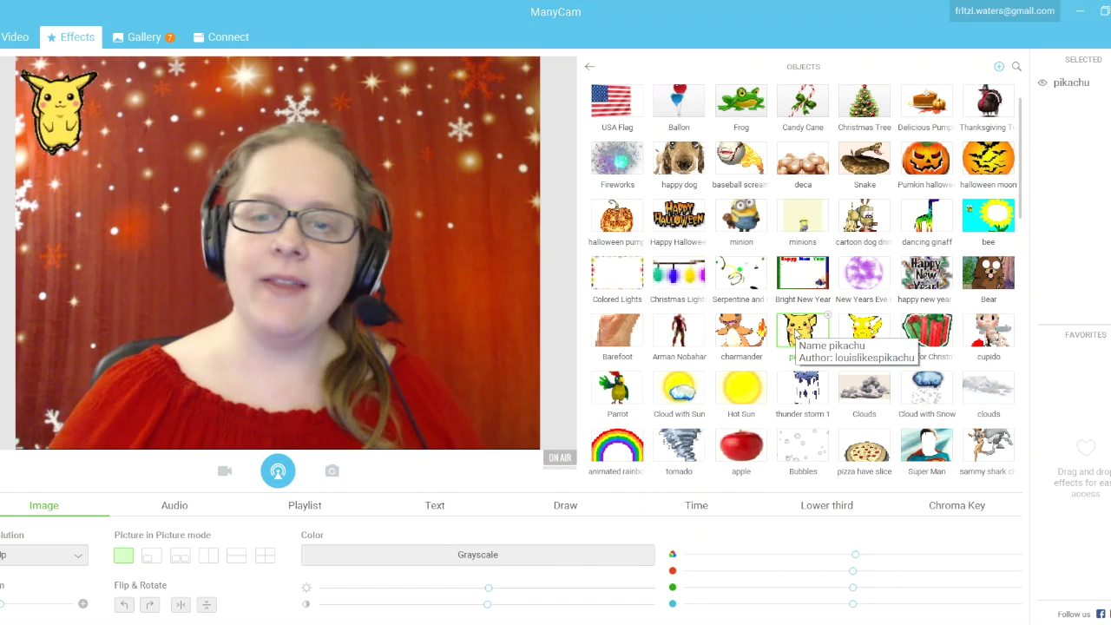
click(763, 405)
drag(259, 160, 530, 122)
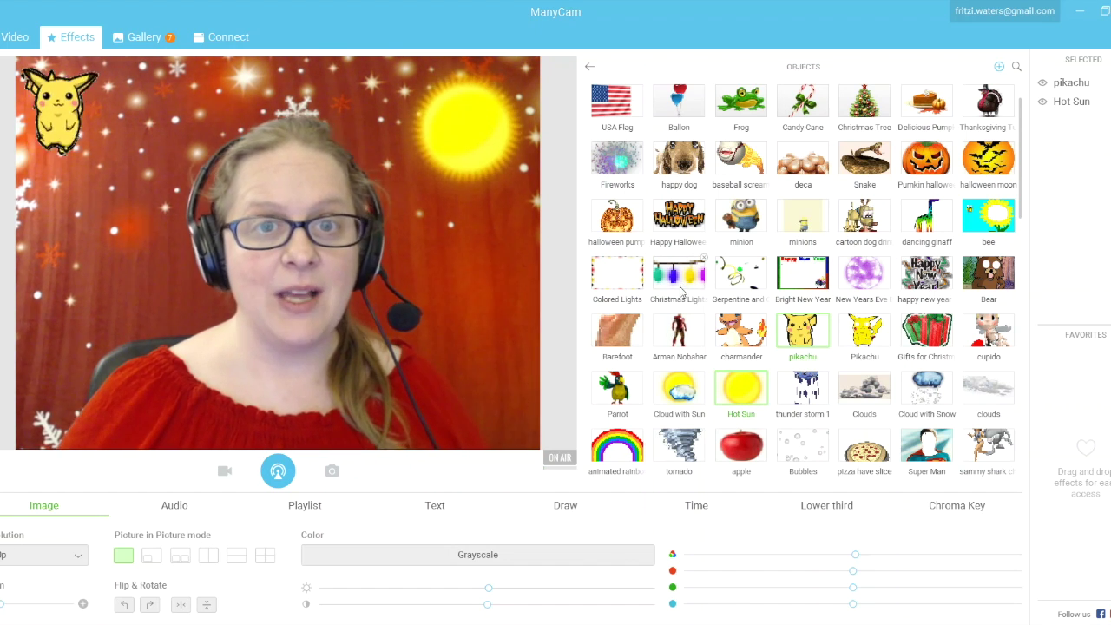
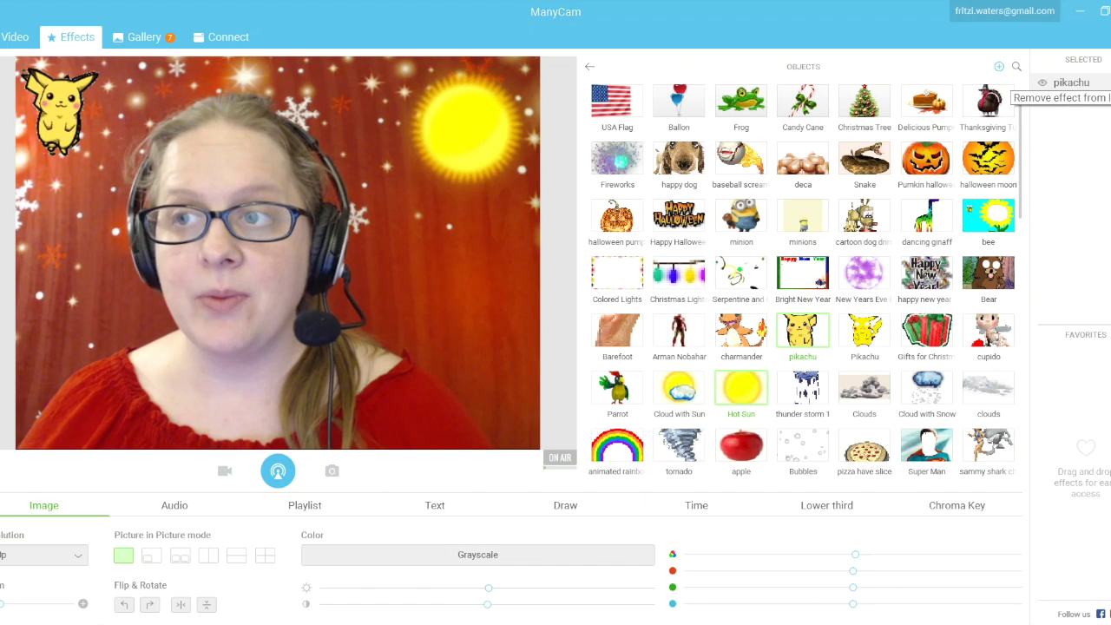
Remove the pikachu and Hot Sun effects from the webcam video
click(1098, 83)
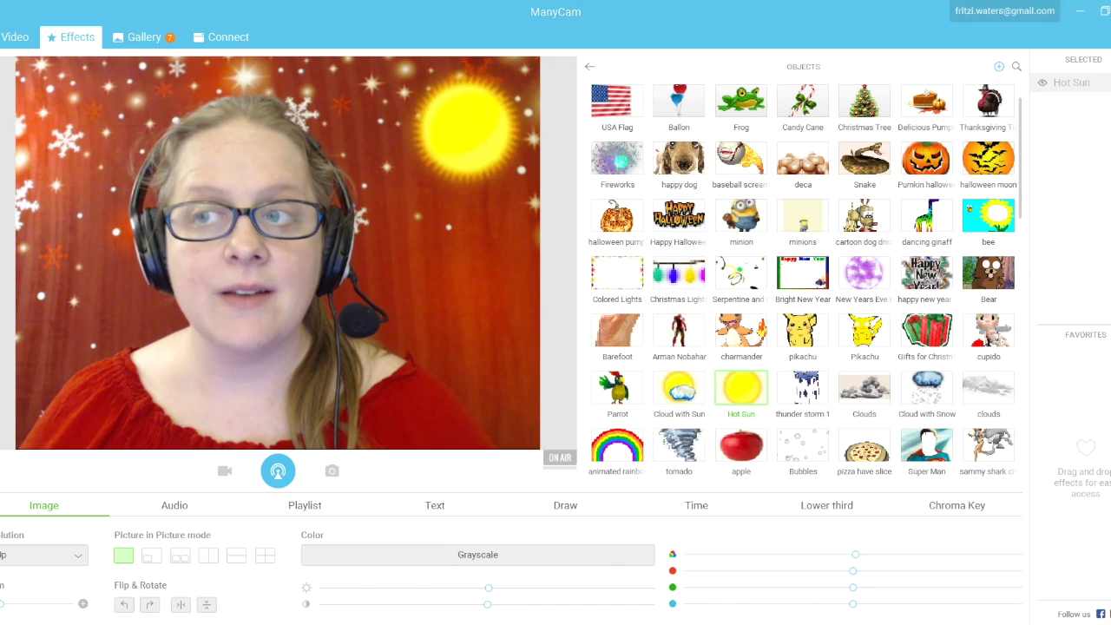
click(1098, 82)
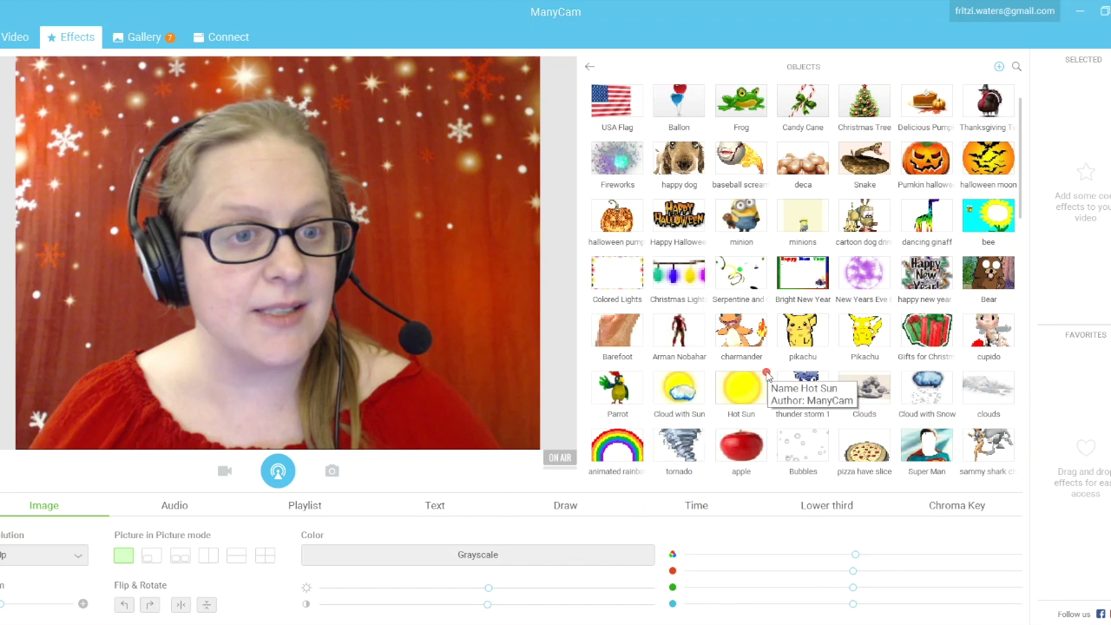
Start deleting the Hot Sun effect from the Objects category and cancel the deletion
click(767, 374)
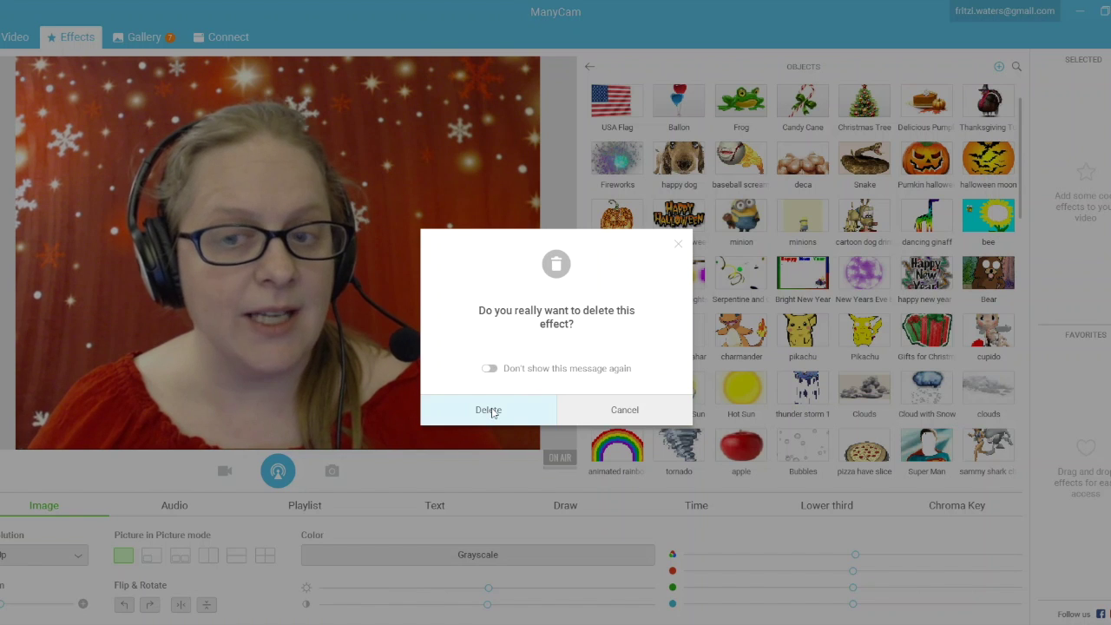
click(622, 415)
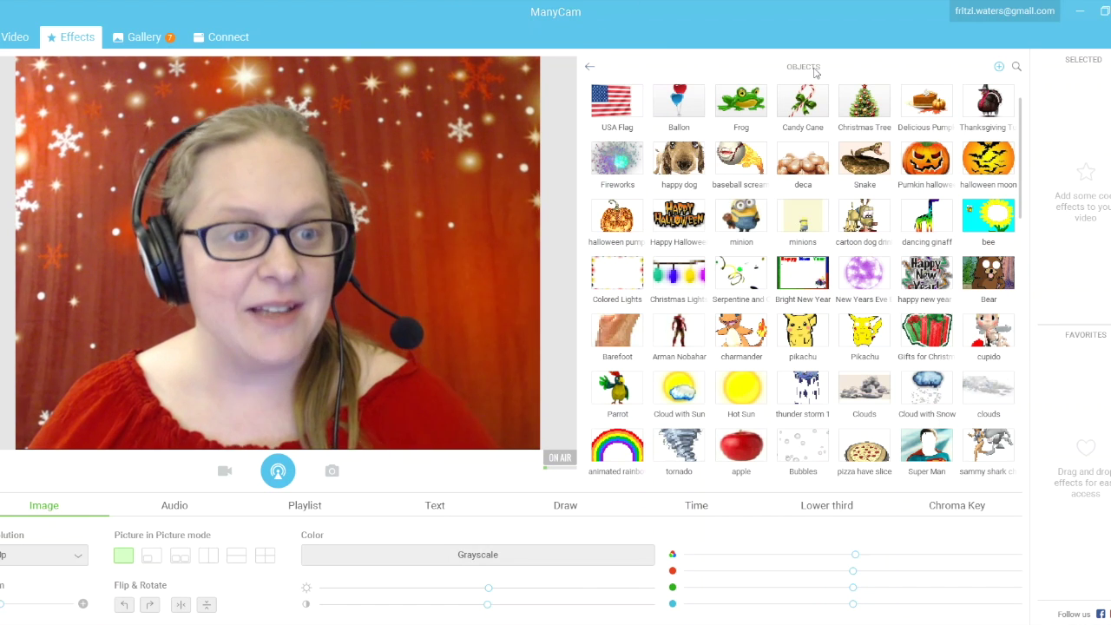
Apply the Owl face and the Bugs effects from the Face Accessories category to the webcam video, and remove them
click(592, 69)
click(987, 107)
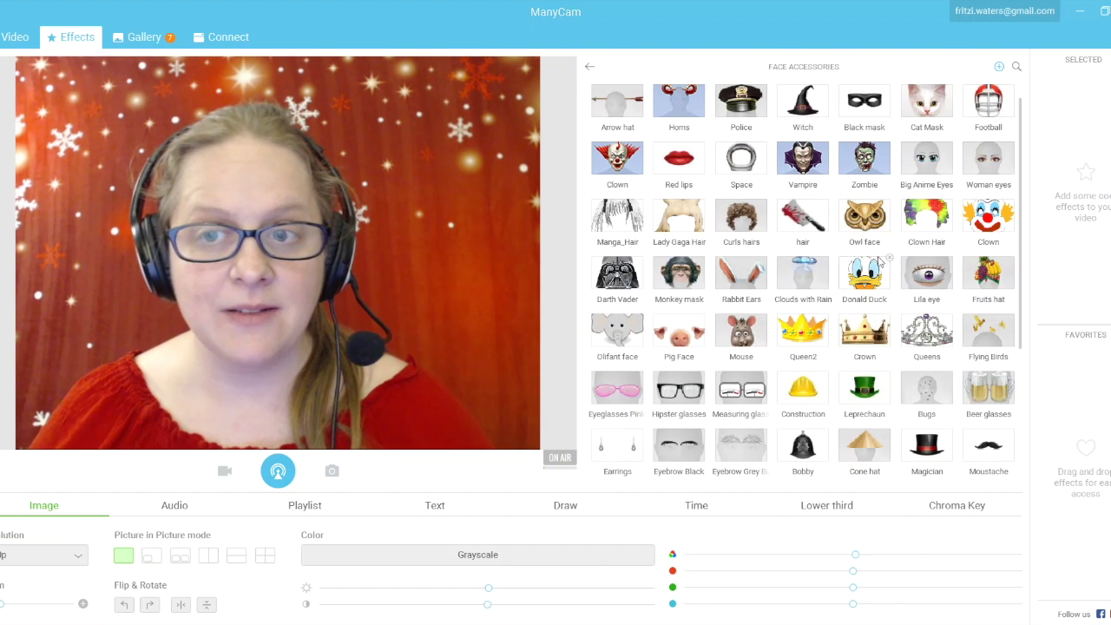
click(864, 225)
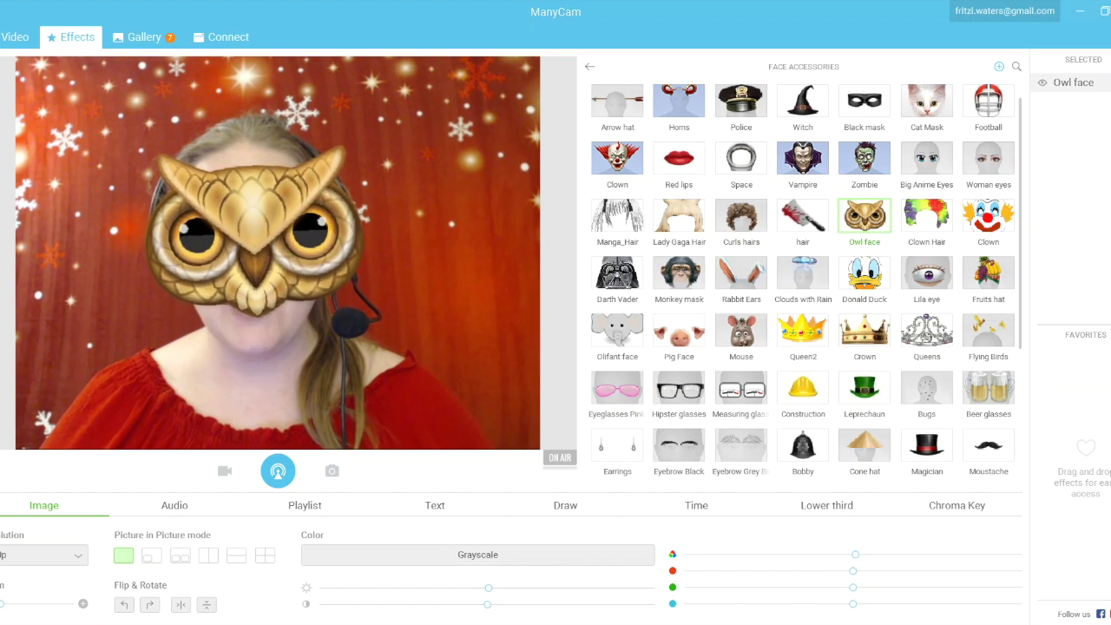
click(927, 388)
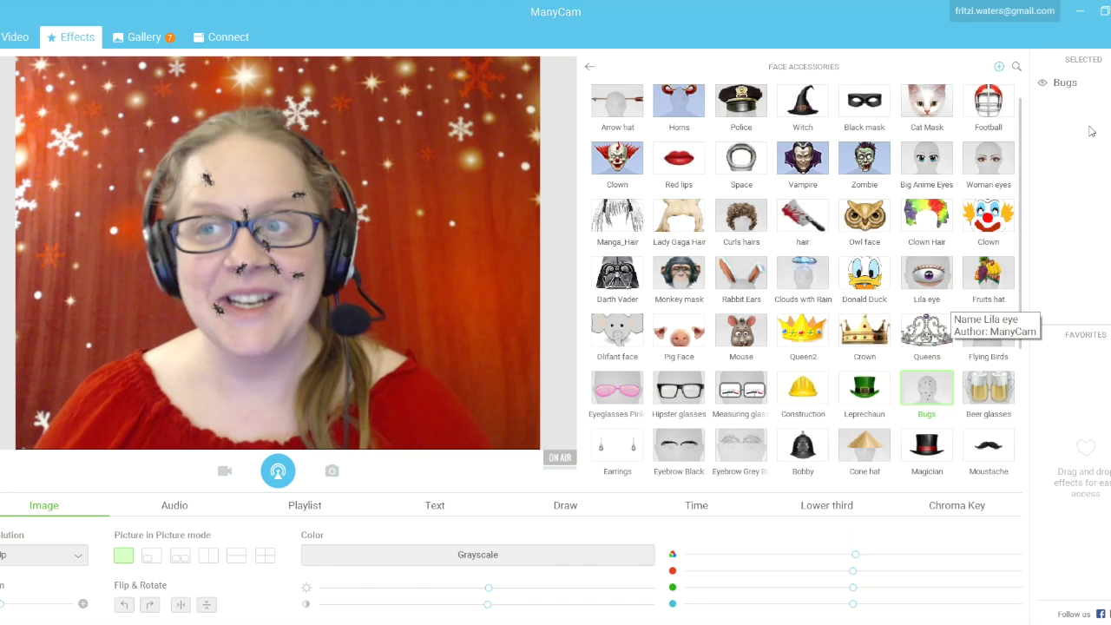
click(1046, 82)
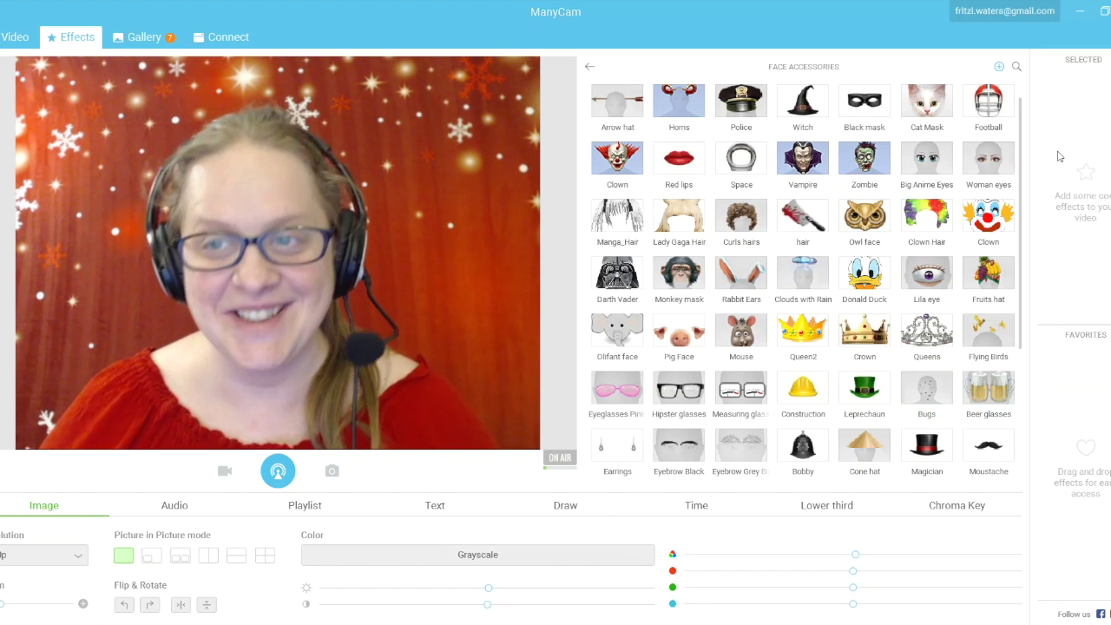
Put the Cat Mask effect on the webcam video, remove it, and return to the effect categories
click(923, 101)
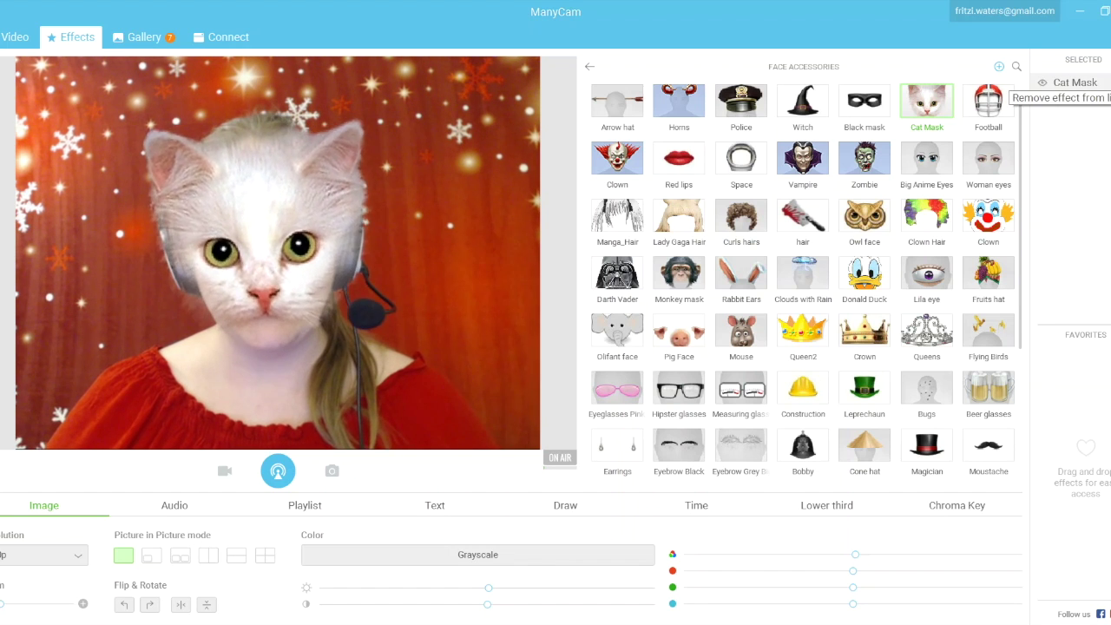
click(1077, 82)
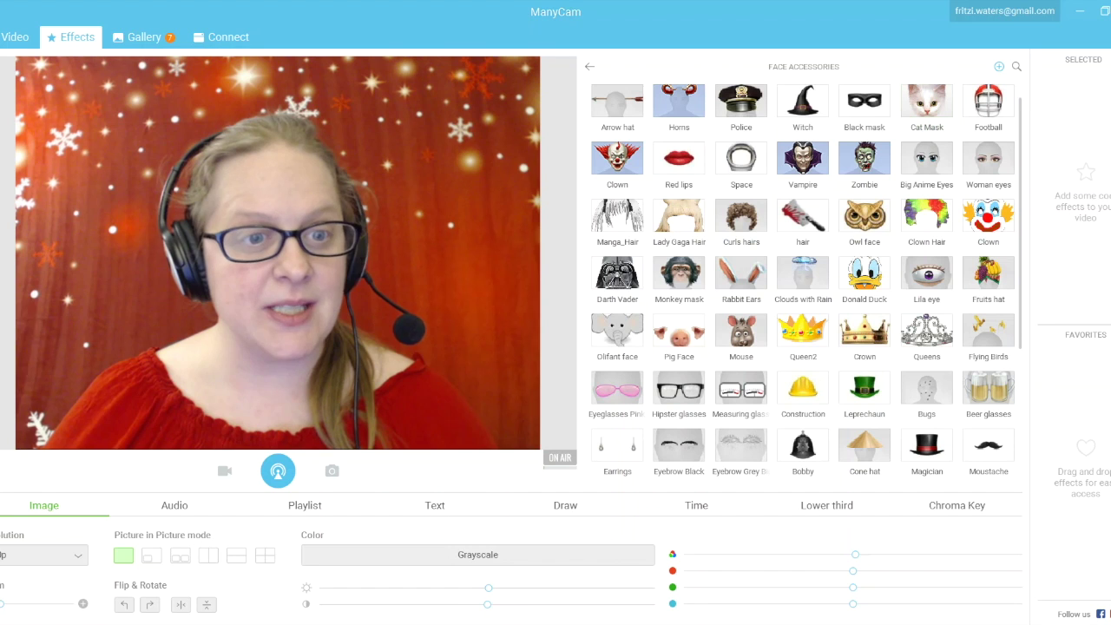
click(588, 69)
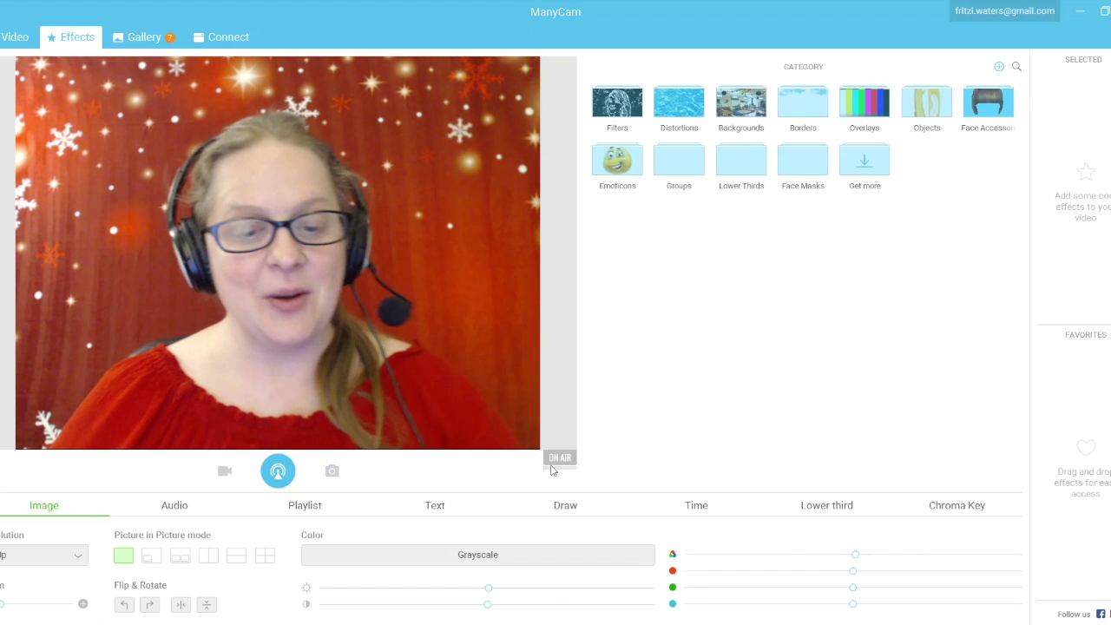
Switch to Chrome, search Google for "manycam effects" in a new tab, and open the "Top downloadable webcam effects" page
key(alt+Tab)
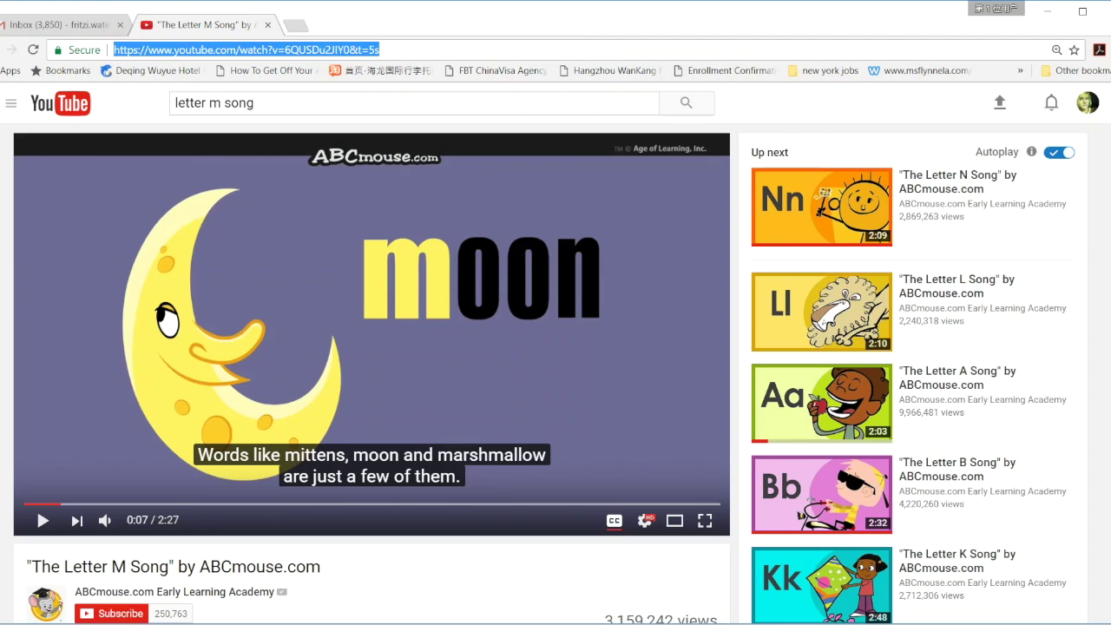
click(294, 27)
text(manycam)
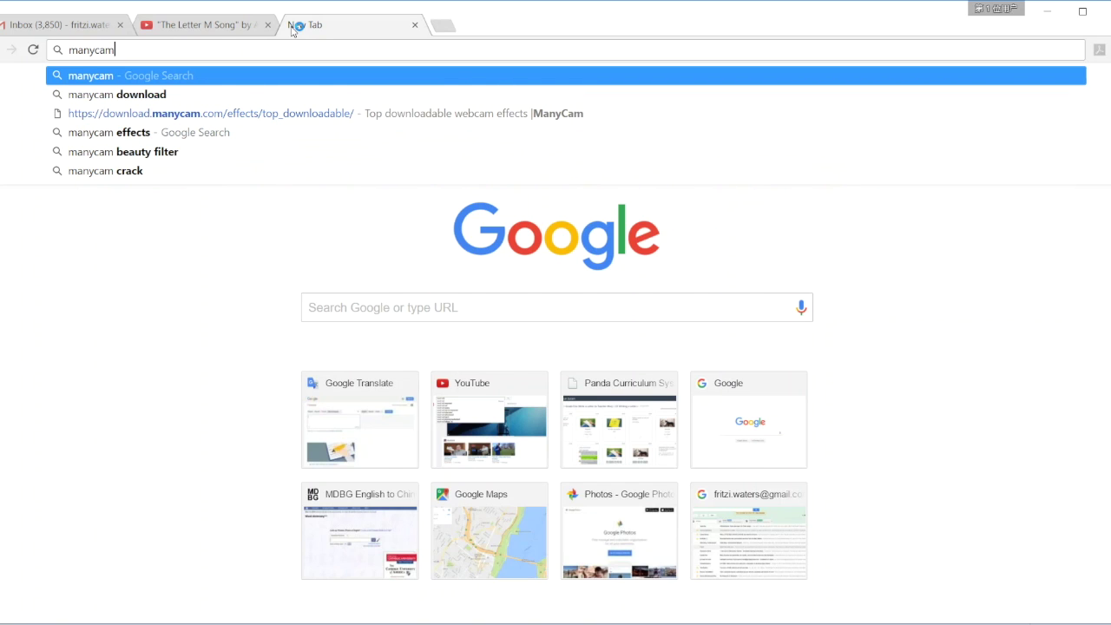
text( effects)
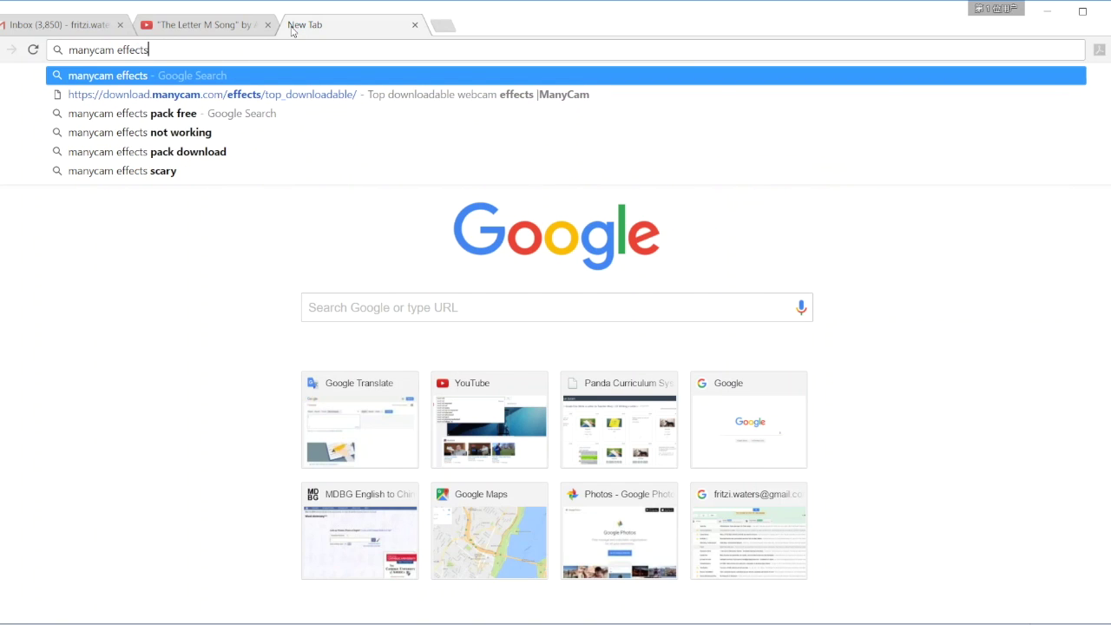
key(Return)
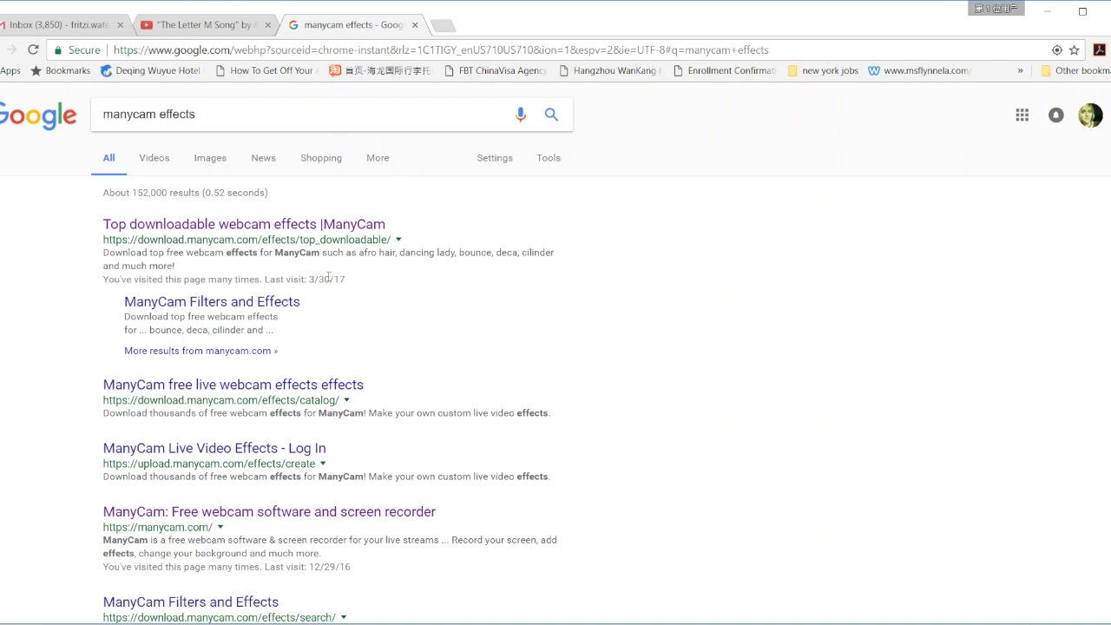
click(328, 227)
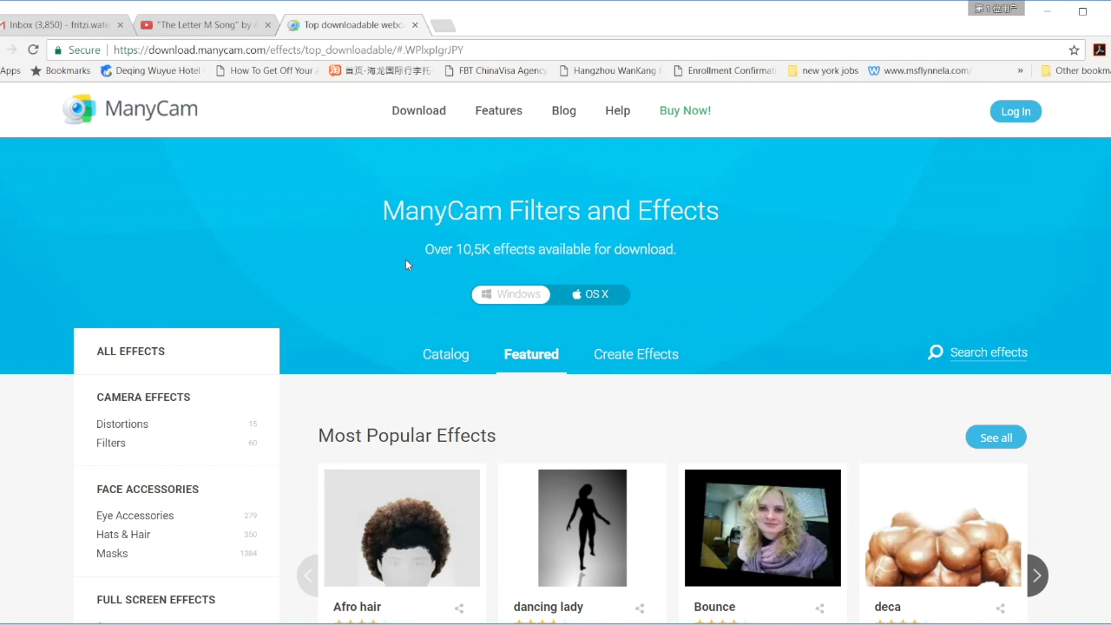
Look over the featured effects and search the ManyCam effects catalog for "giraffe"
scroll(408, 316, down, 2)
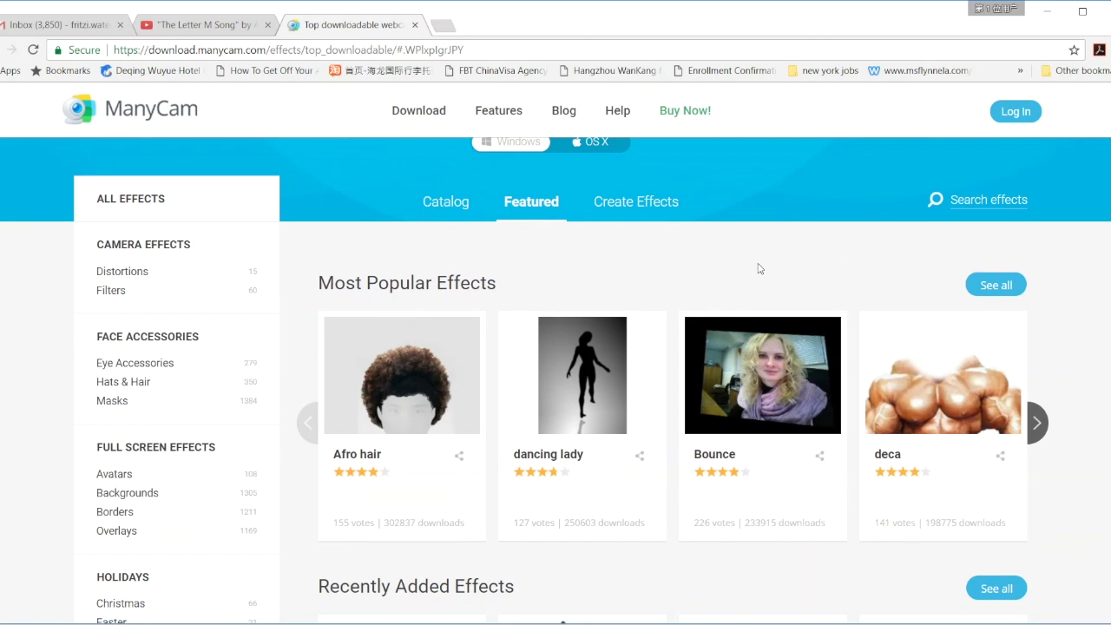
scroll(757, 269, down, 4)
scroll(758, 269, up, 6)
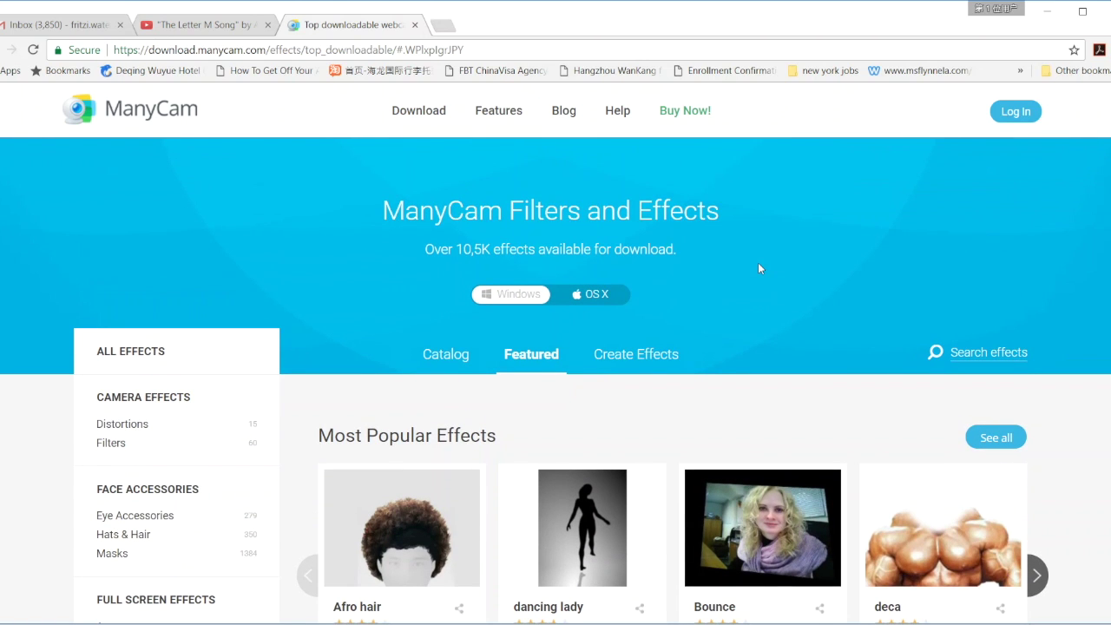
click(994, 356)
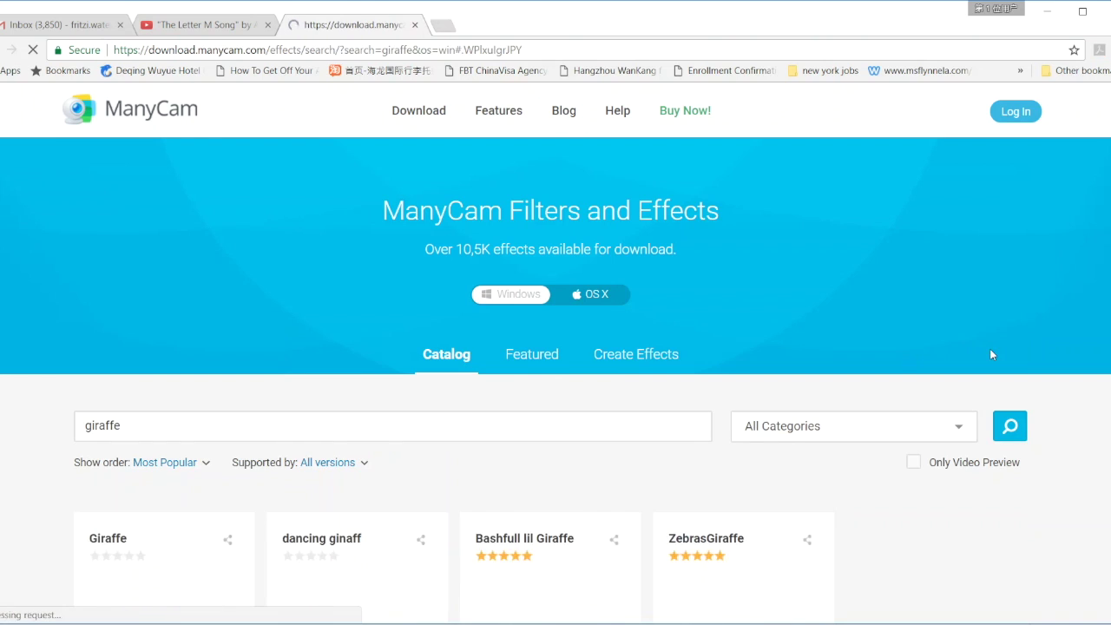
Download the Bashfull lil Giraffe effect and save it as an MCE file in the manycam effects folder under Downloads
scroll(495, 448, down, 1)
scroll(495, 448, down, 2)
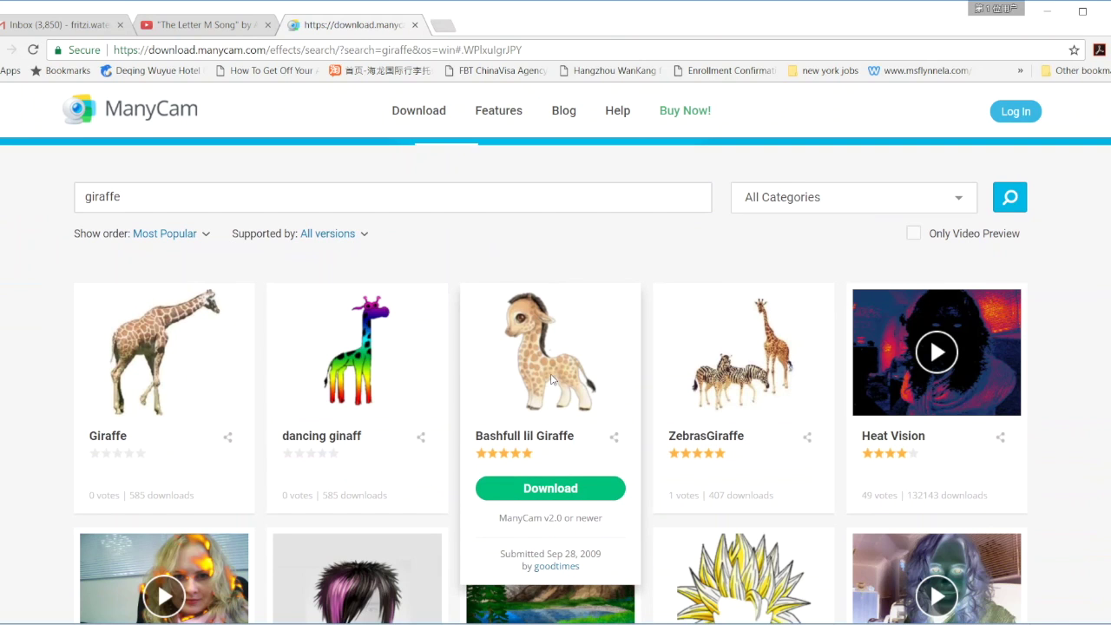
click(578, 485)
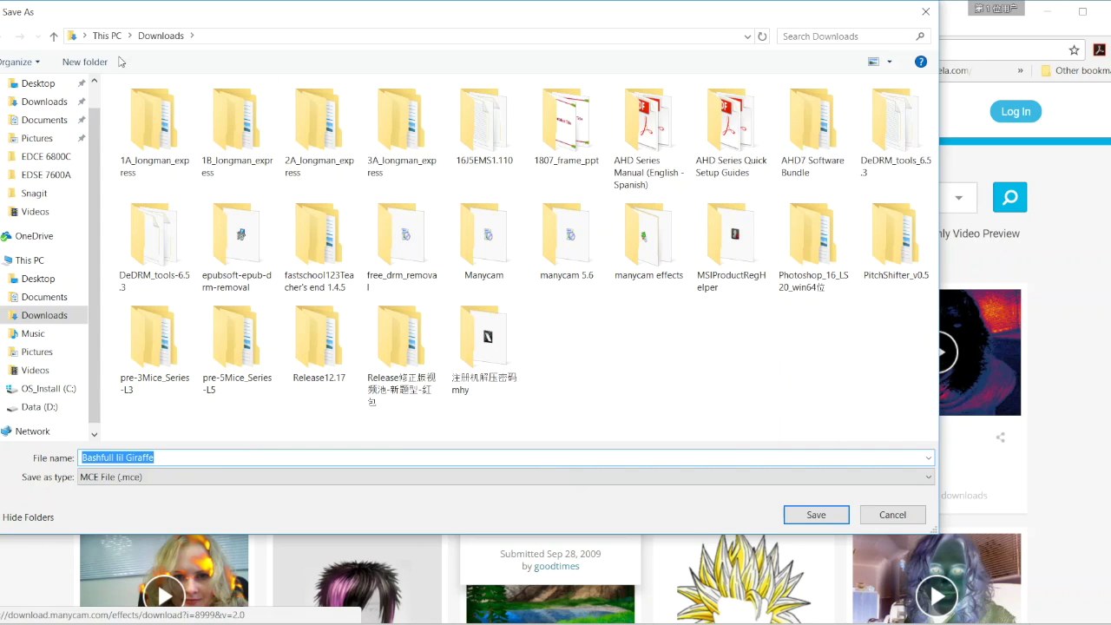
double_click(657, 250)
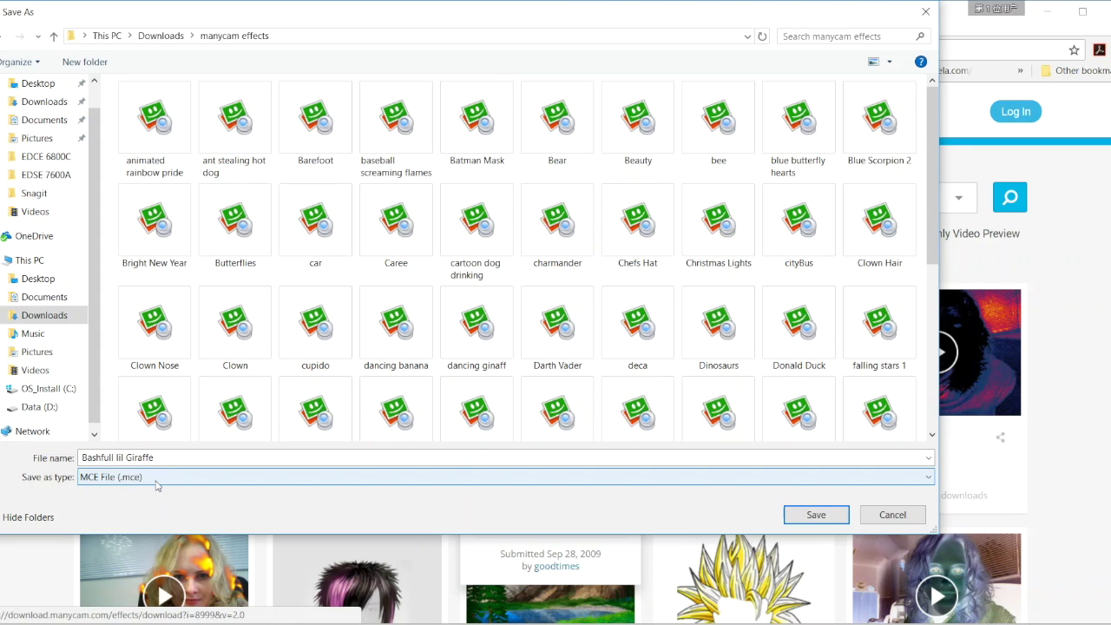
click(815, 515)
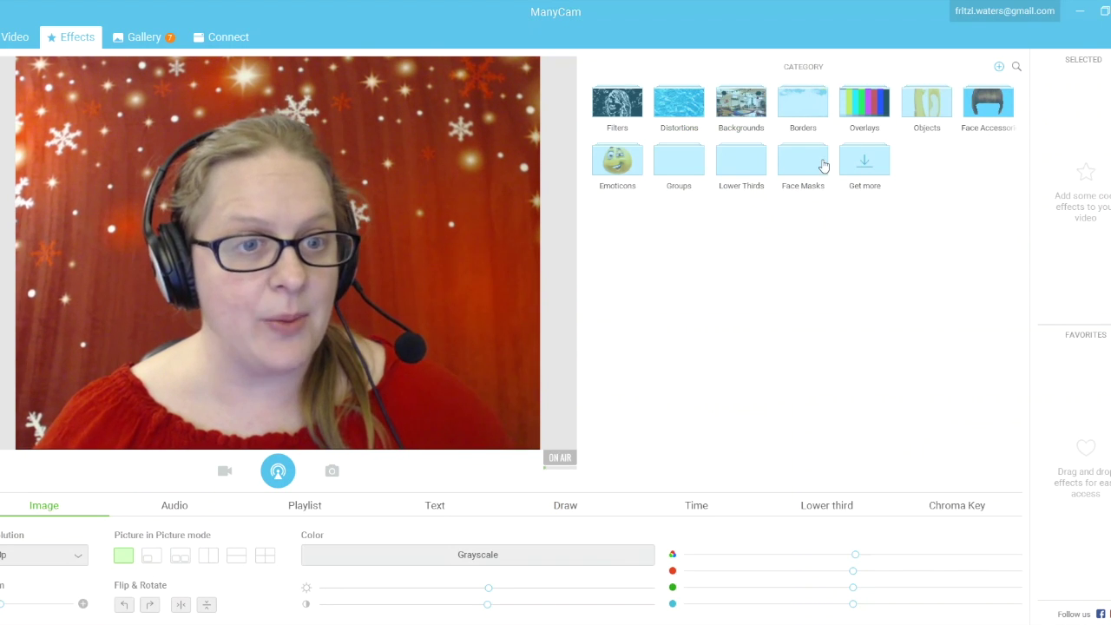
Switch to ManyCam and import the Bashfull lil Giraffe effect file from the manycam effects folder
click(999, 67)
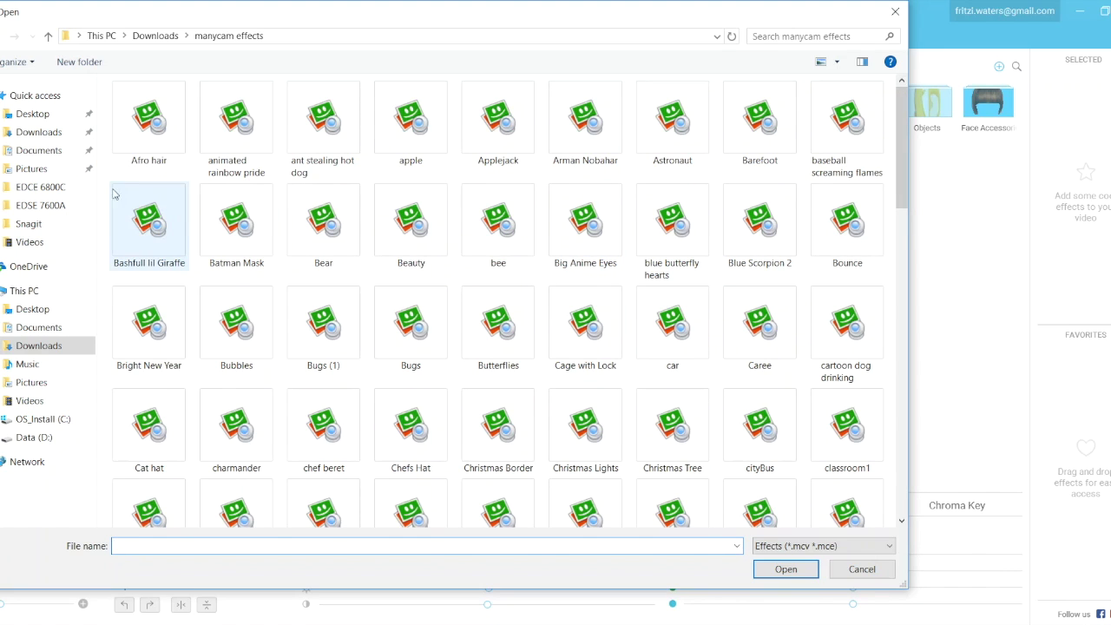
click(159, 225)
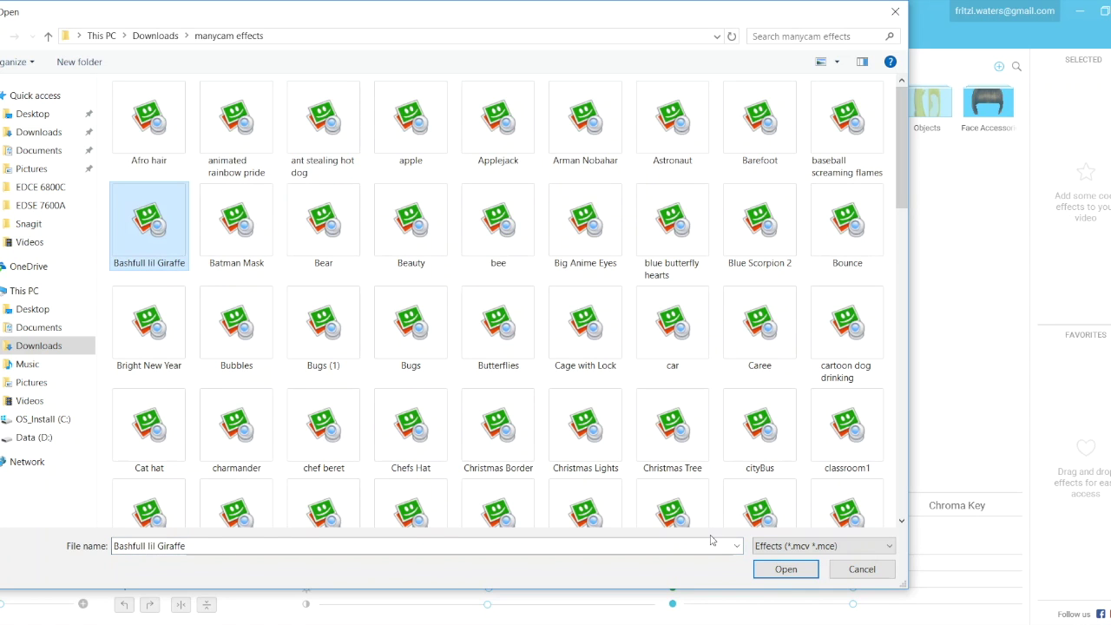
click(789, 573)
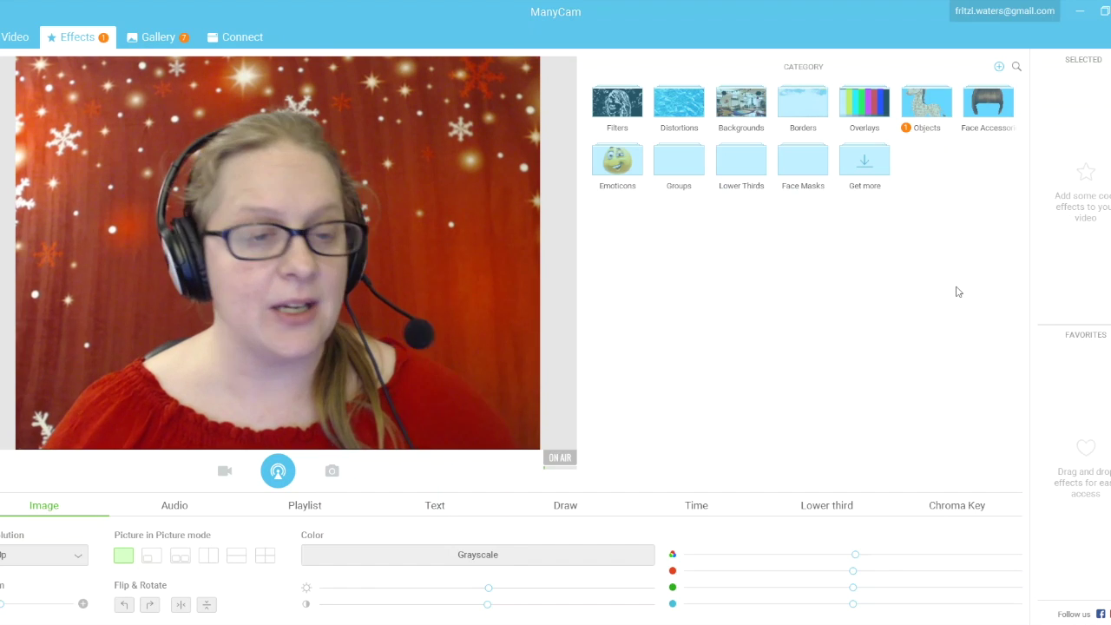
Place the Bashfull lil Giraffe effect from the Objects category in the upper-right of the webcam video, and remove it
click(926, 104)
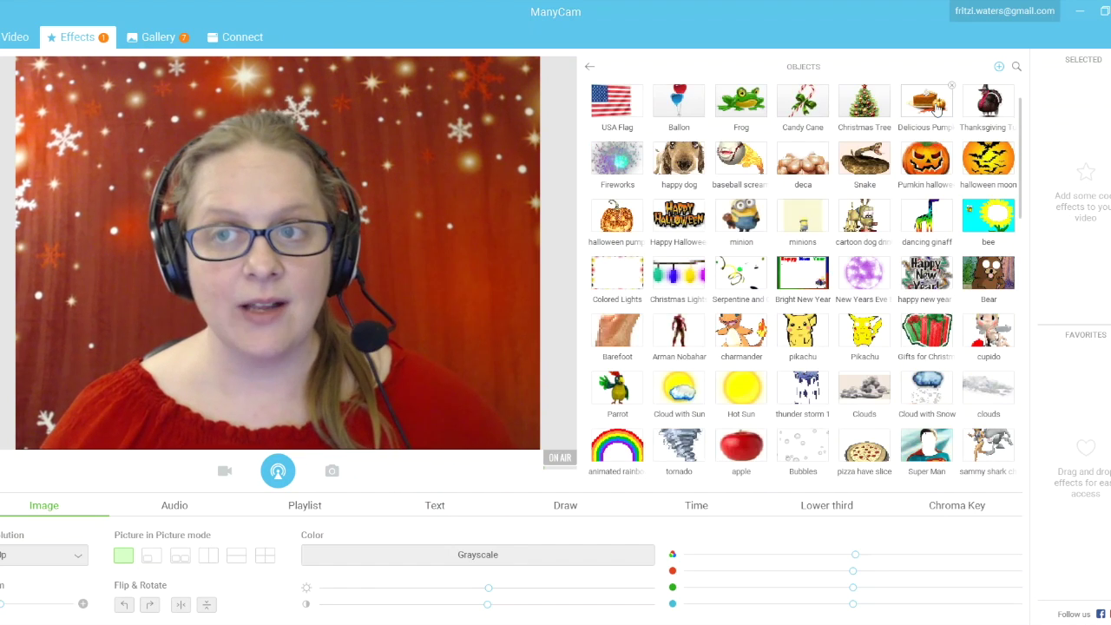
scroll(862, 373, down, 5)
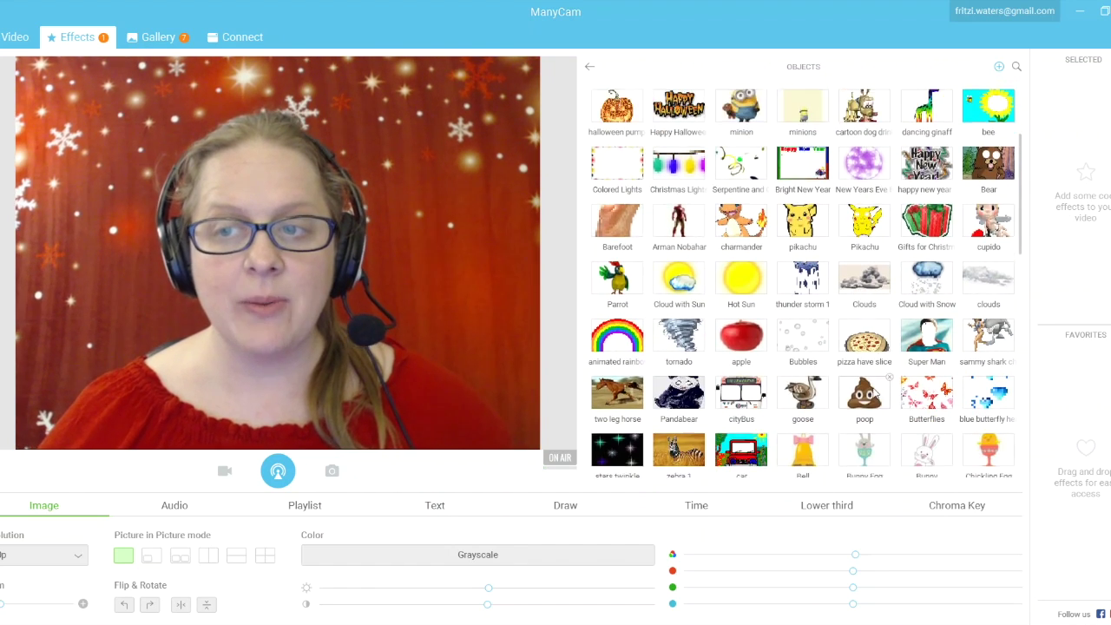
scroll(902, 382, down, 2)
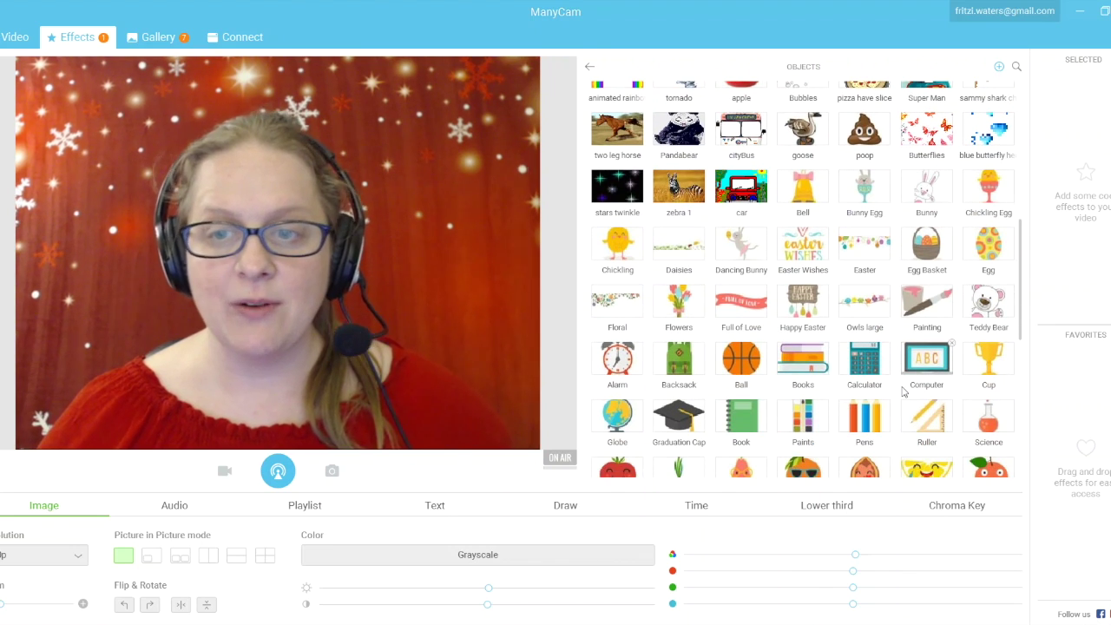
scroll(902, 393, down, 5)
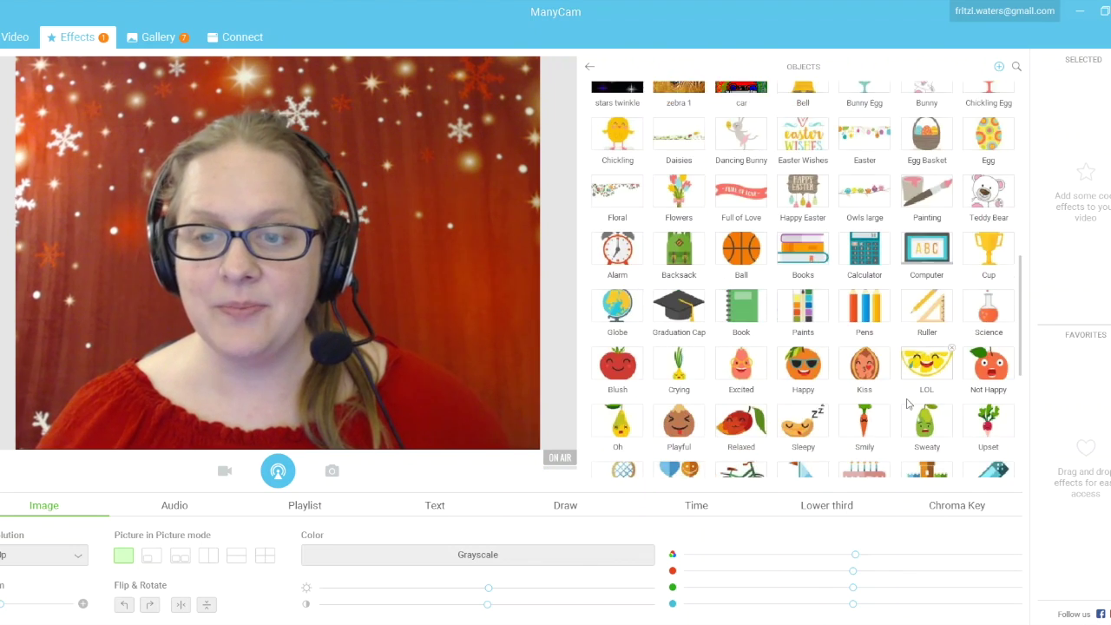
scroll(910, 407, down, 2)
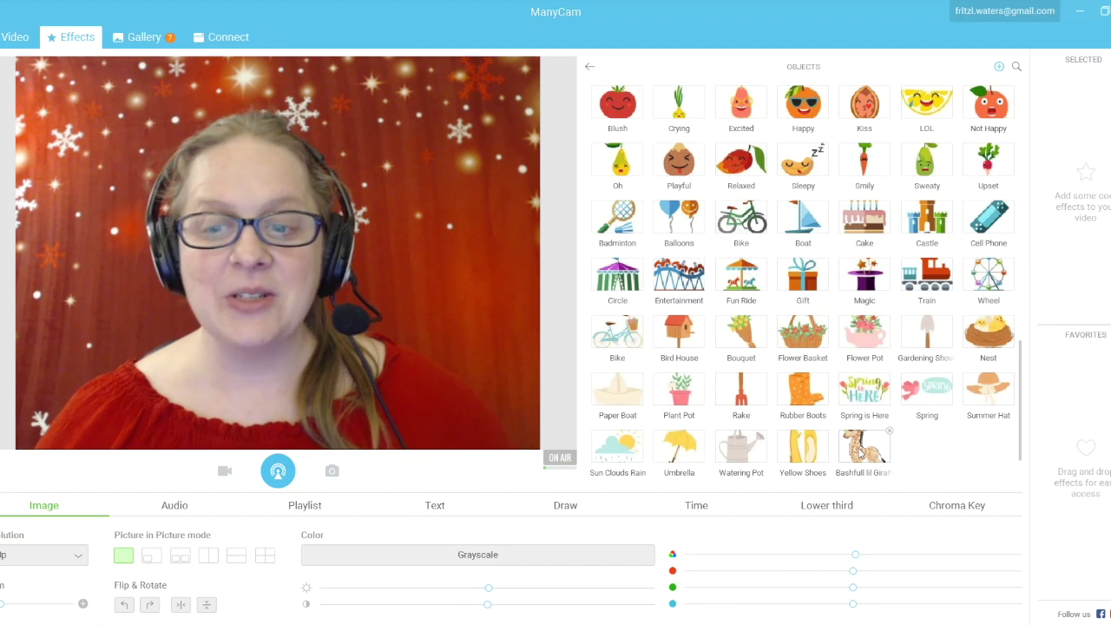
click(859, 453)
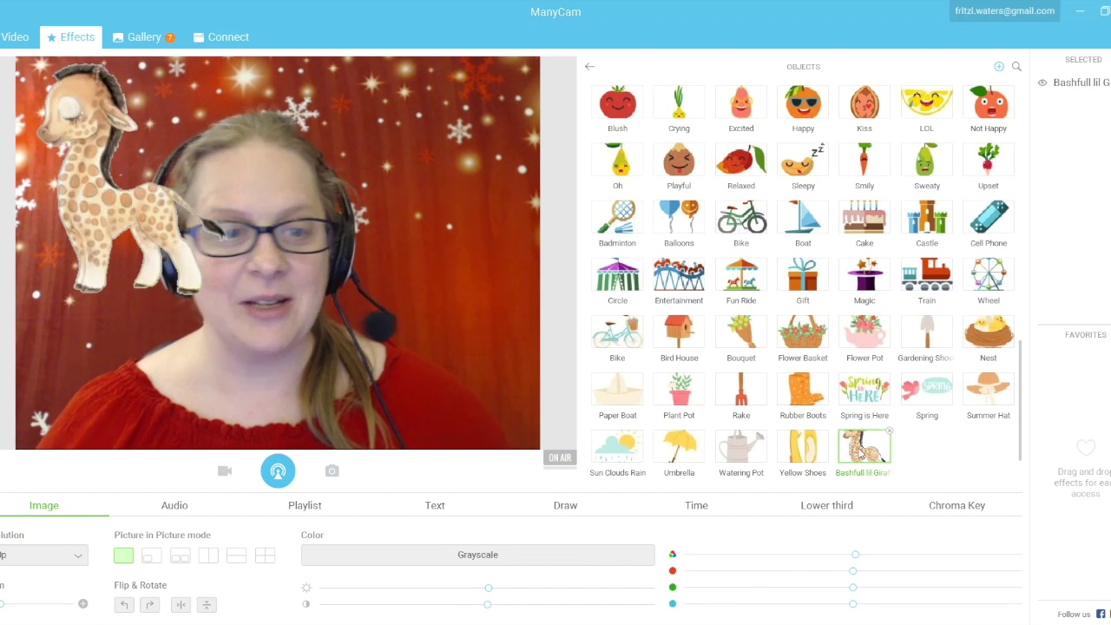
drag(111, 211, 451, 184)
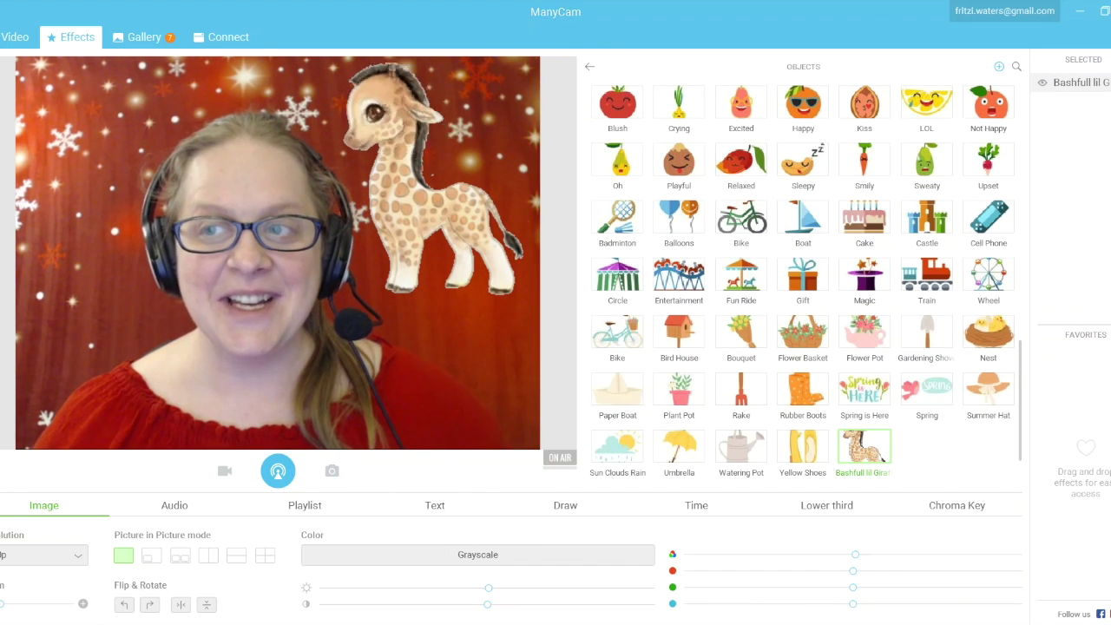
click(1085, 82)
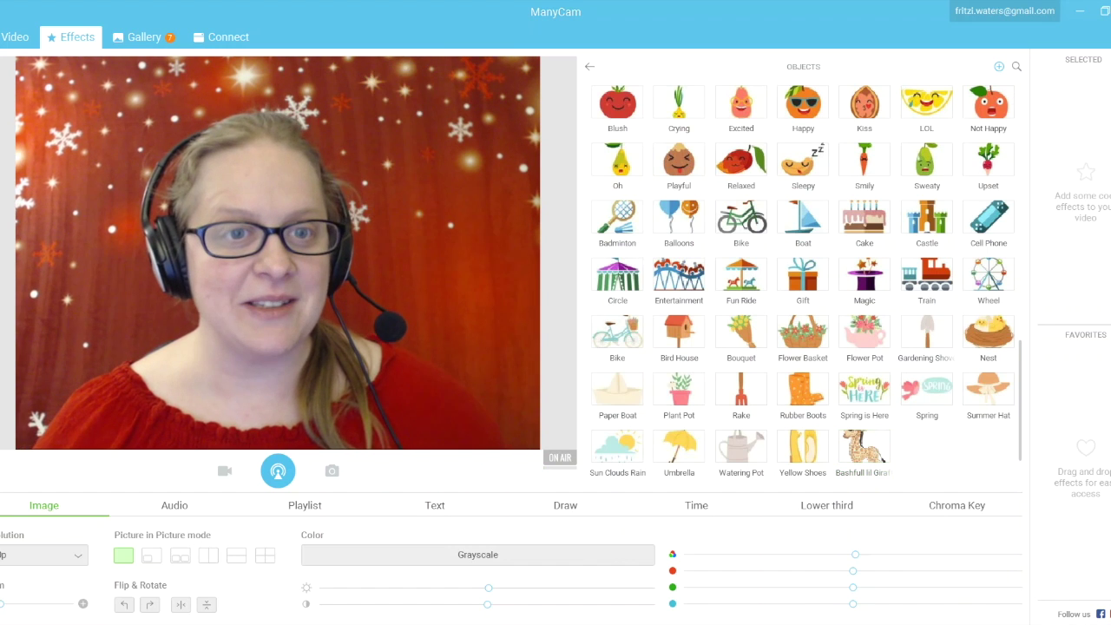
Apply the Cartoonizer effect from the Filters category to the webcam video
click(589, 69)
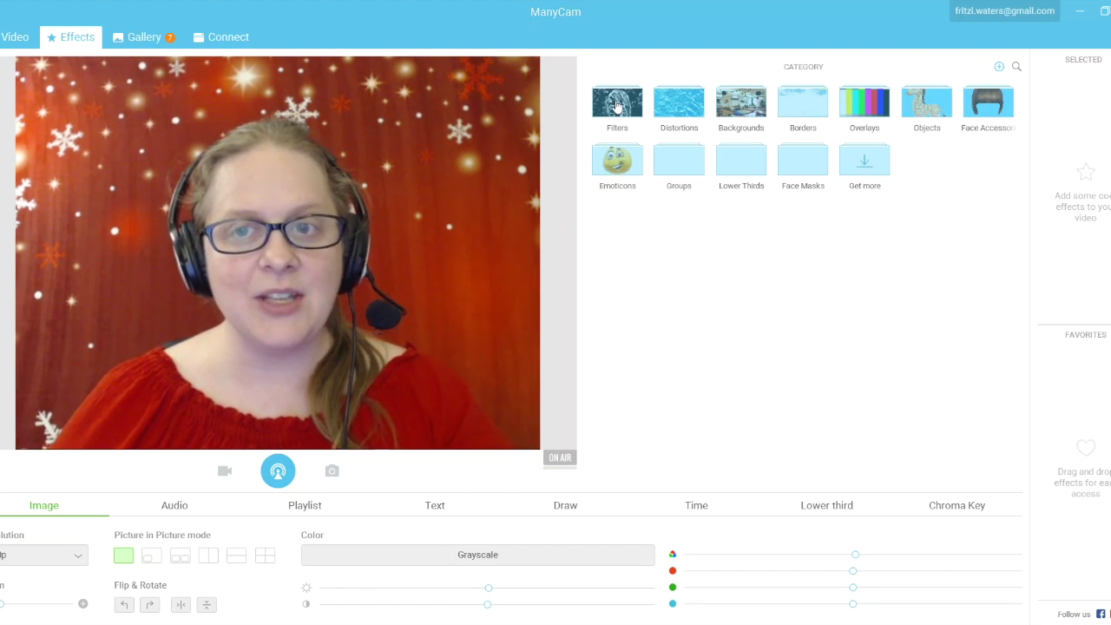
click(616, 104)
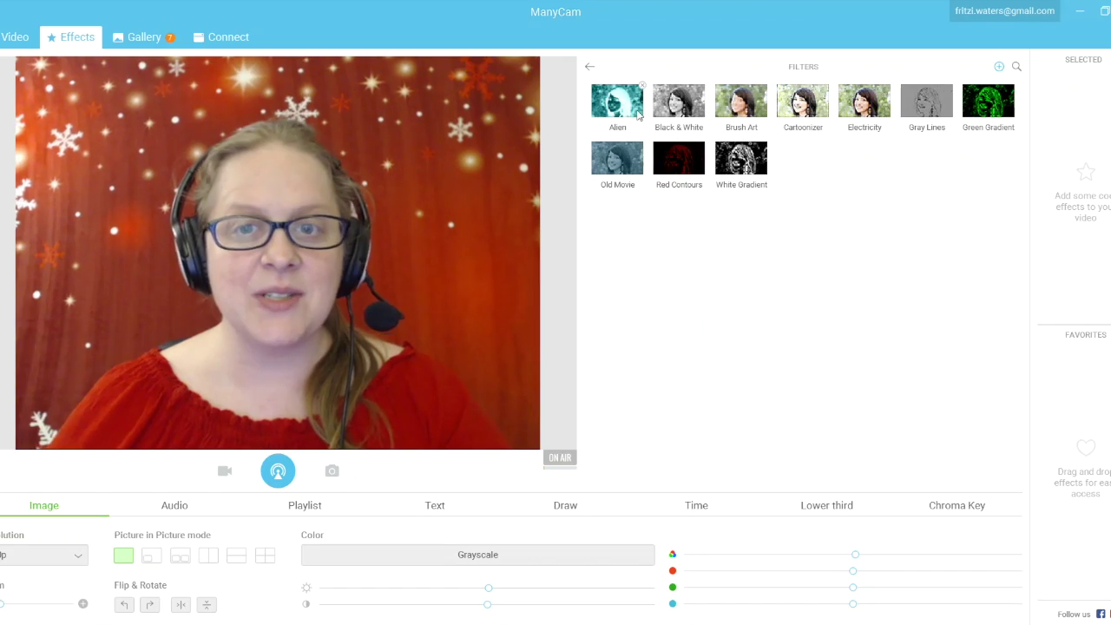
click(803, 103)
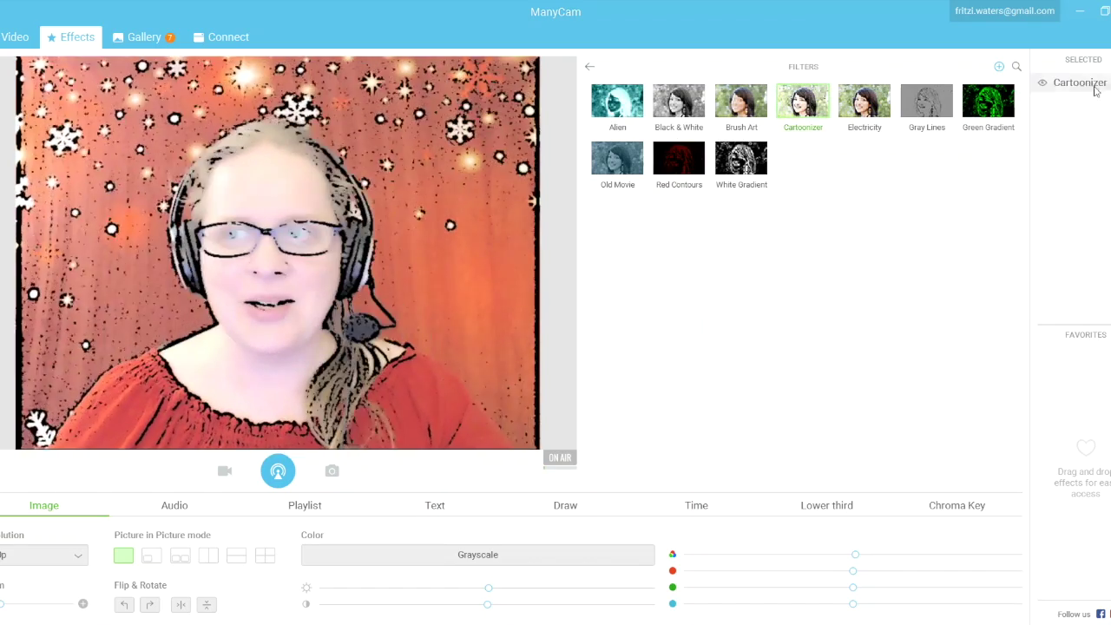
Switch the webcam video's filter to Gray Lines and Green Gradient in turn, and remove the selected filter
click(918, 108)
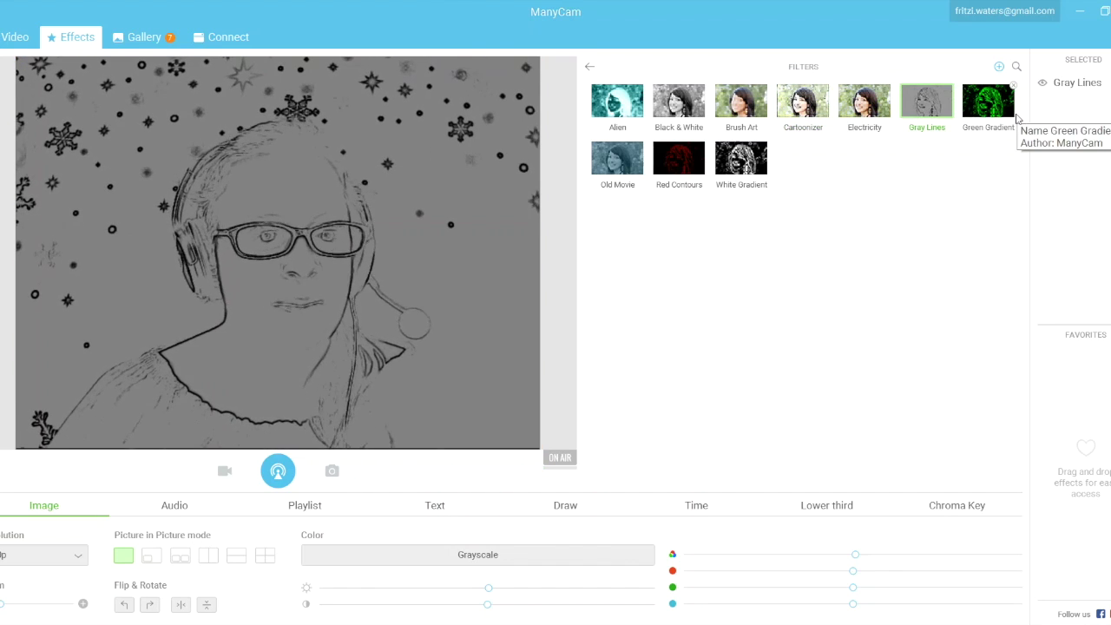
click(980, 108)
click(1102, 83)
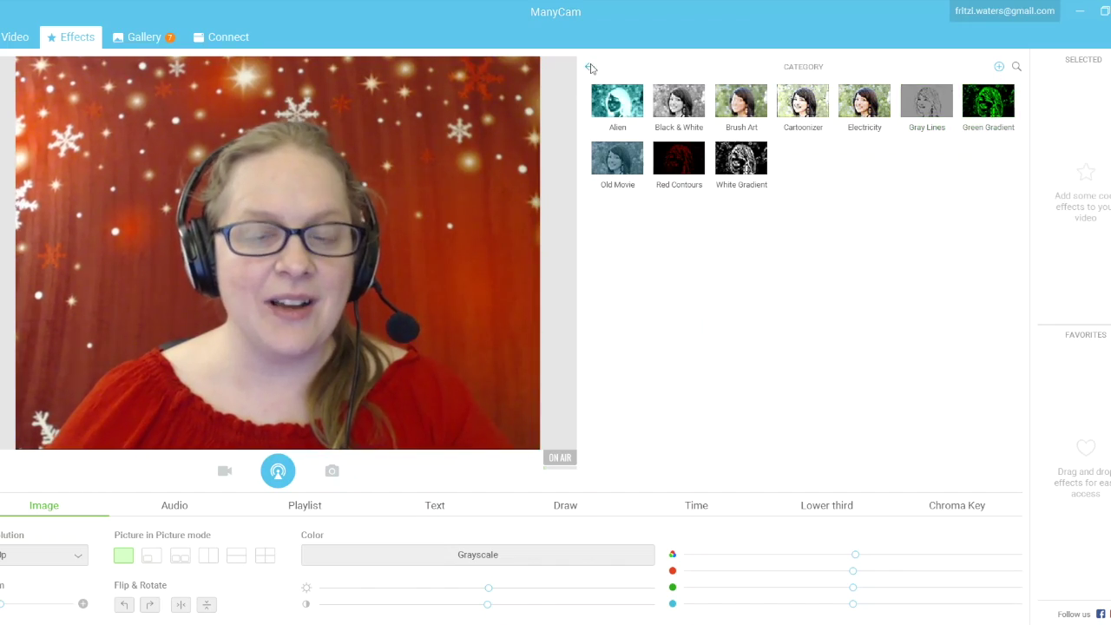
Apply the Fire effect from the Distortions category to the webcam video, and remove it from the selected effects
click(589, 67)
click(681, 104)
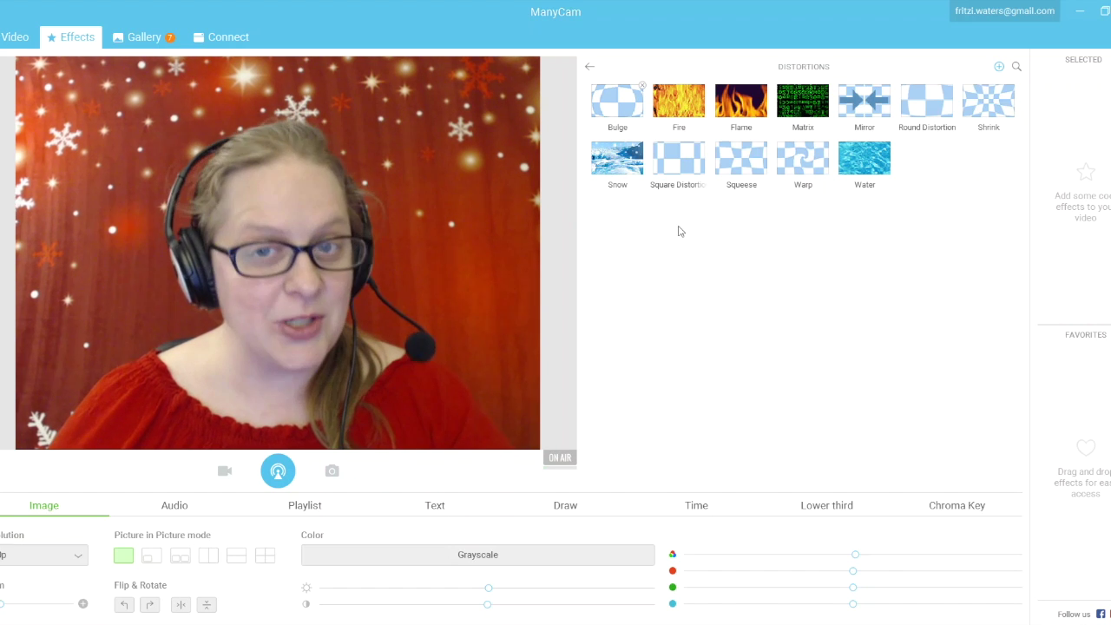
click(685, 102)
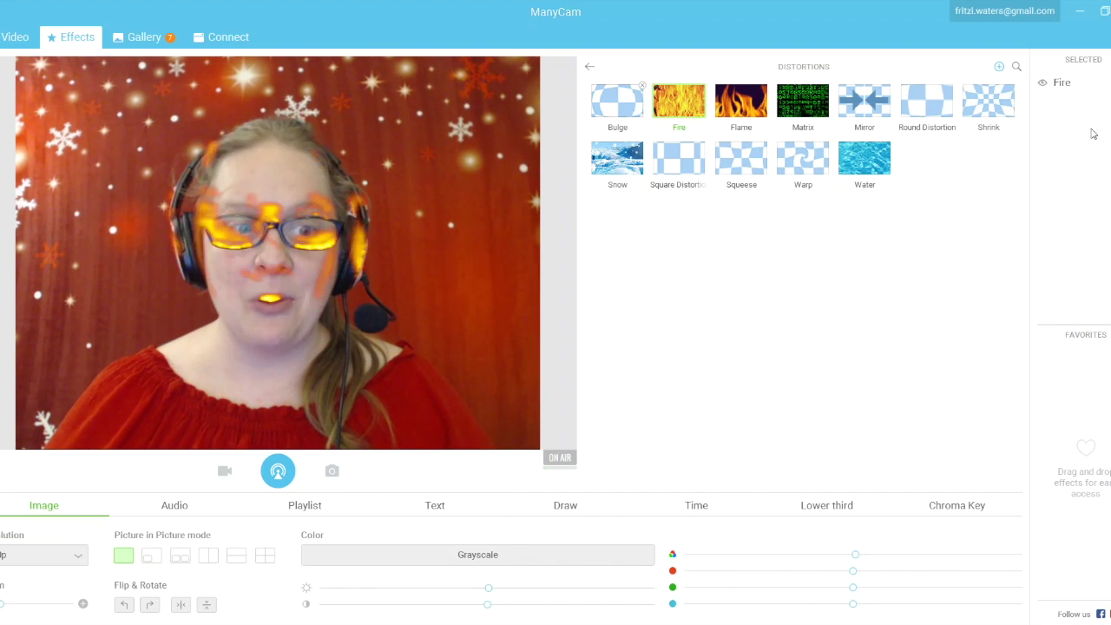
click(1107, 82)
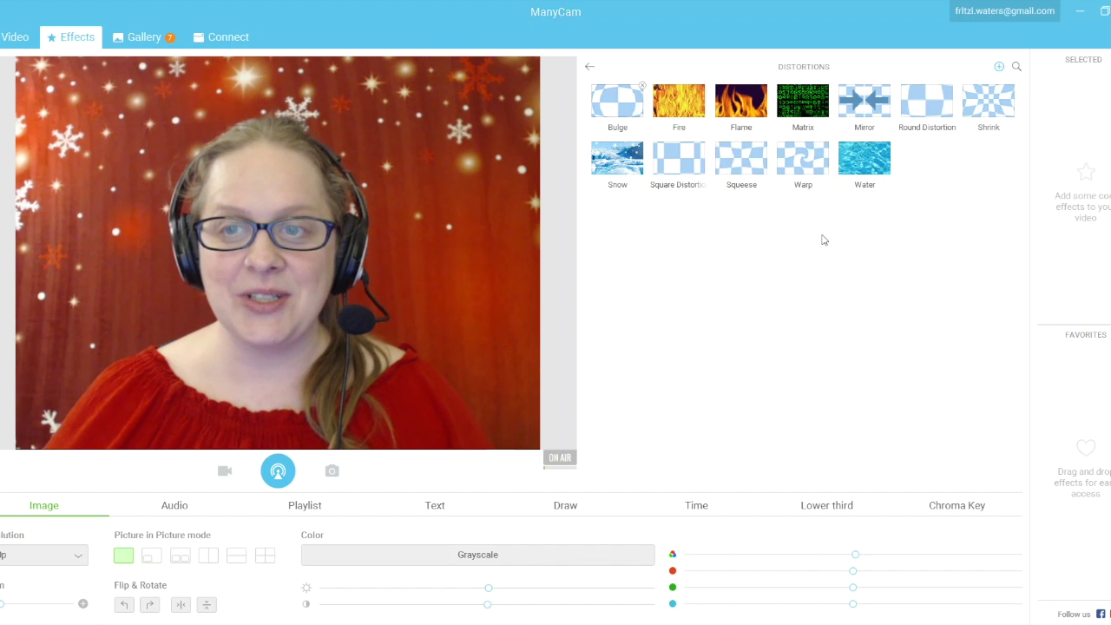
Try the Snow and Mirror distortions on the webcam video, remove the selected effect, and return to the effect categories
click(630, 180)
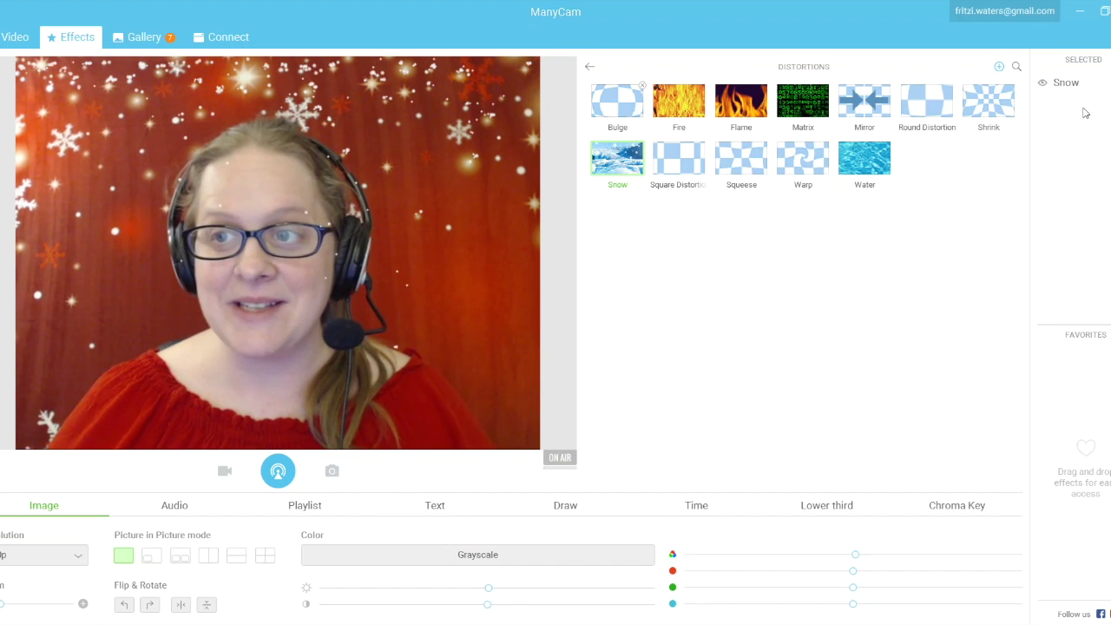
click(863, 103)
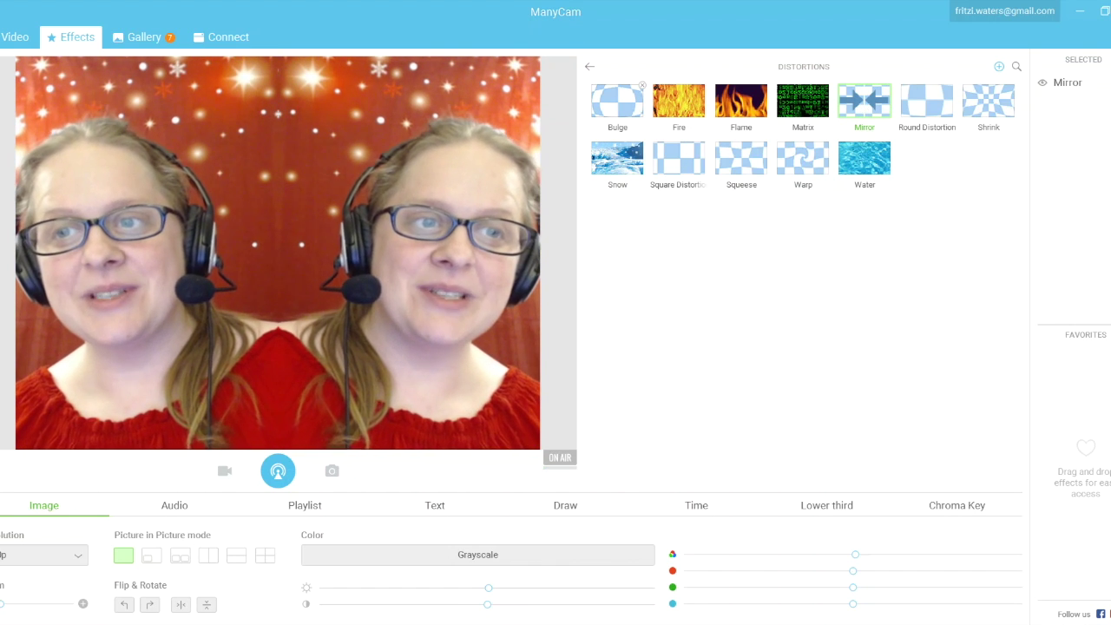
click(1068, 83)
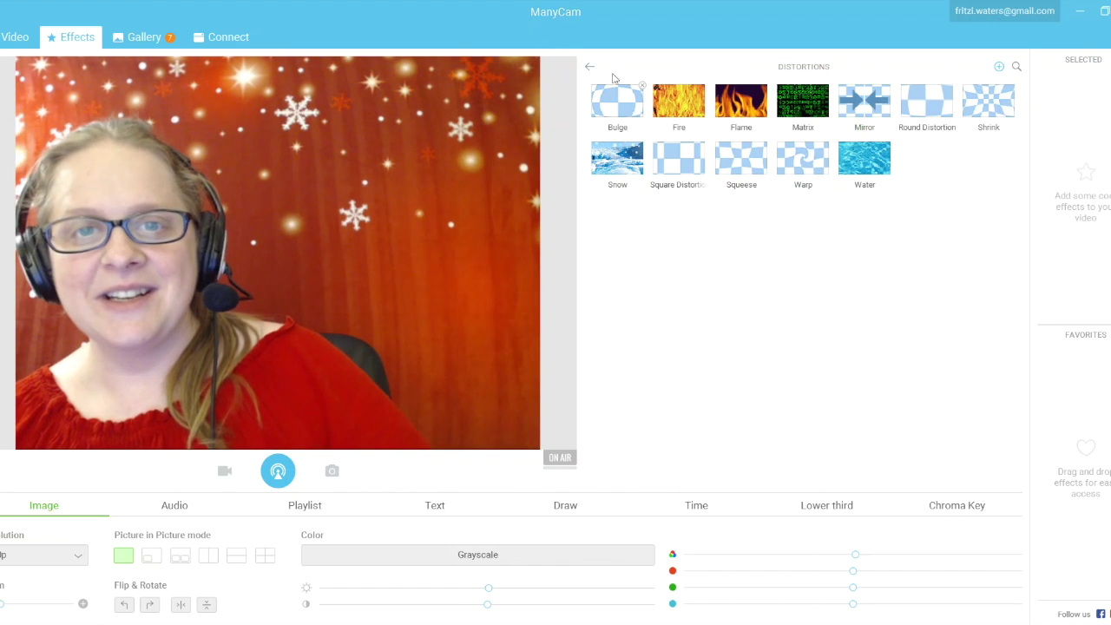
click(591, 67)
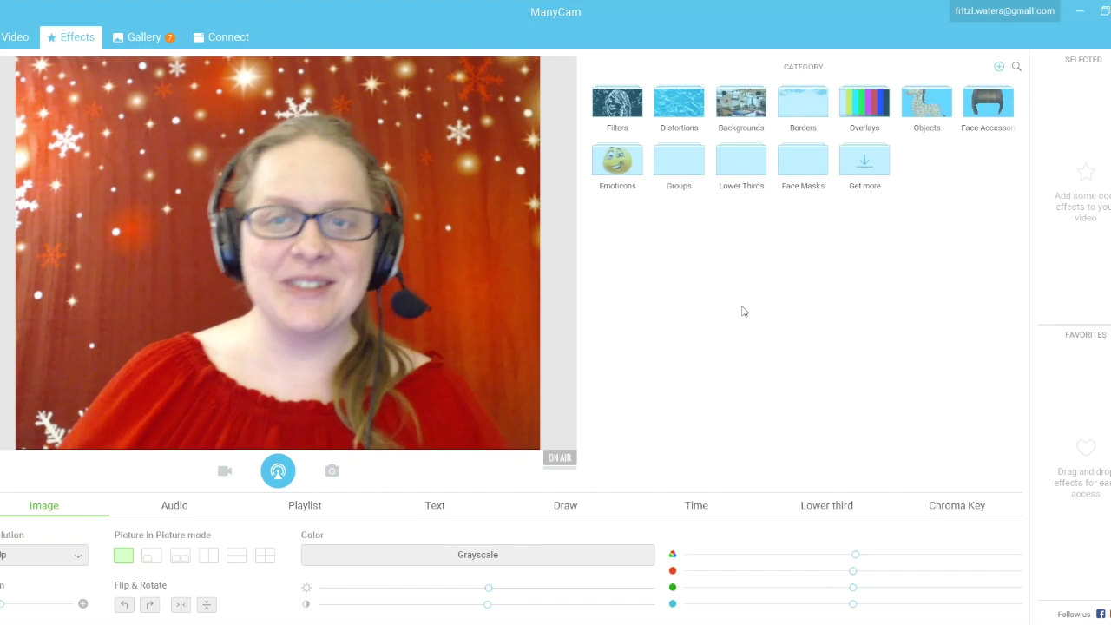
Apply the Inside the Mouth effect from the Borders category to the webcam video, and remove it
click(803, 102)
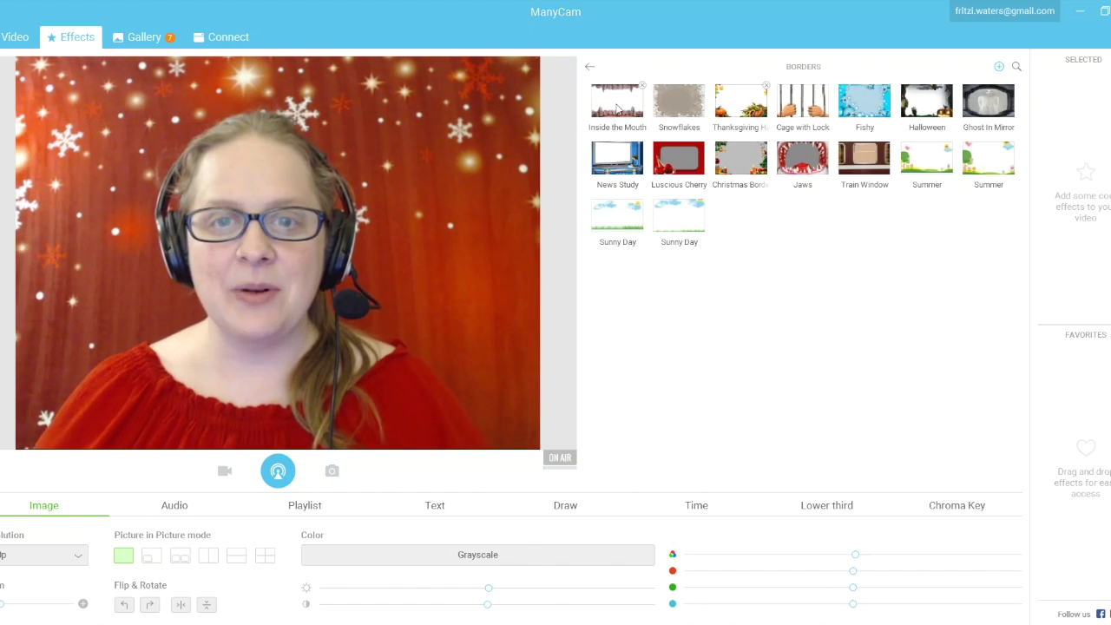
click(617, 108)
click(617, 108)
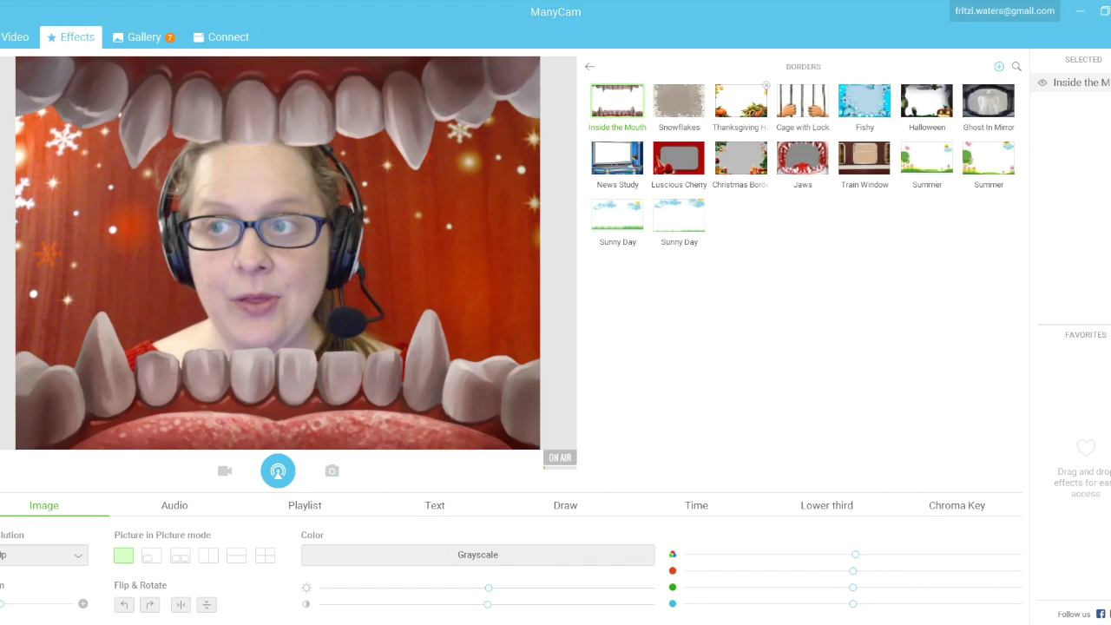
click(590, 70)
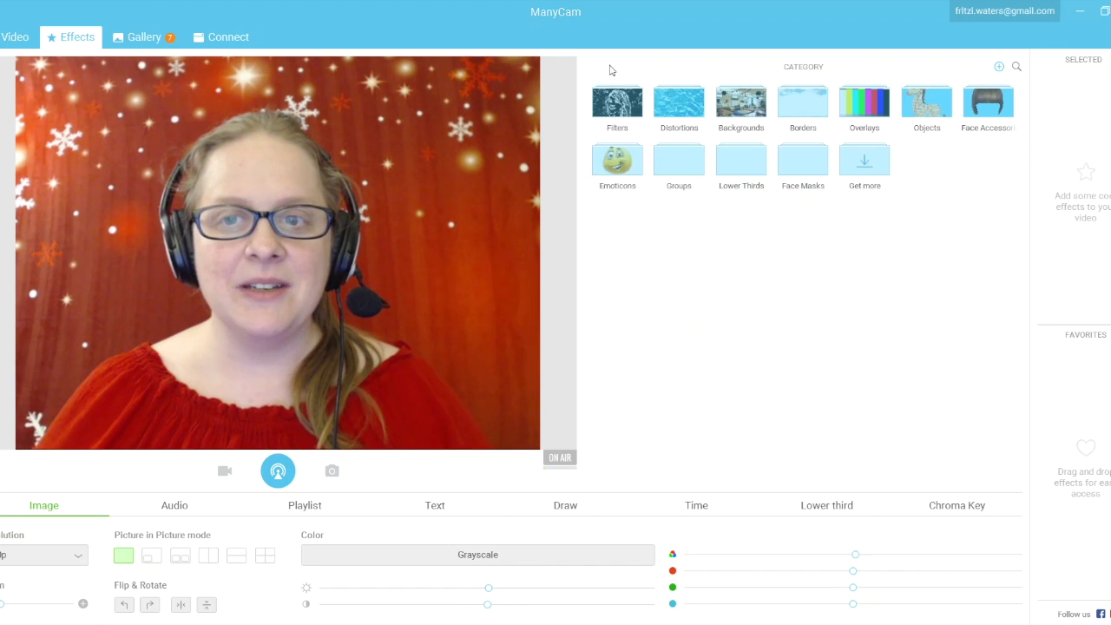
Apply the Stone Age background from the Backgrounds category to the webcam video, remove it, and return to the effect categories
click(743, 104)
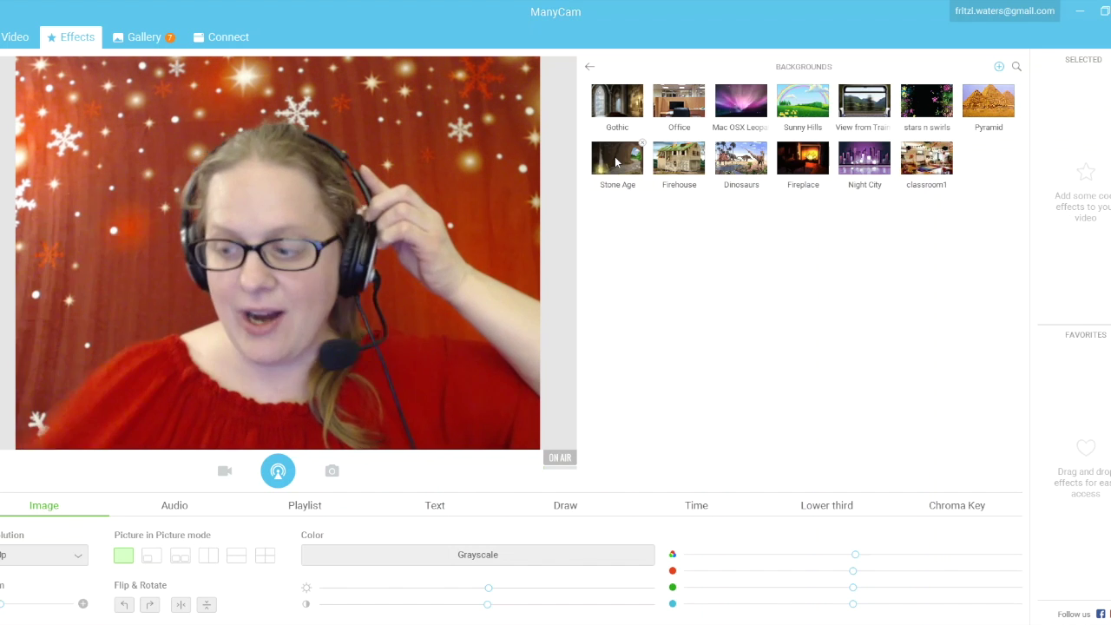
click(616, 162)
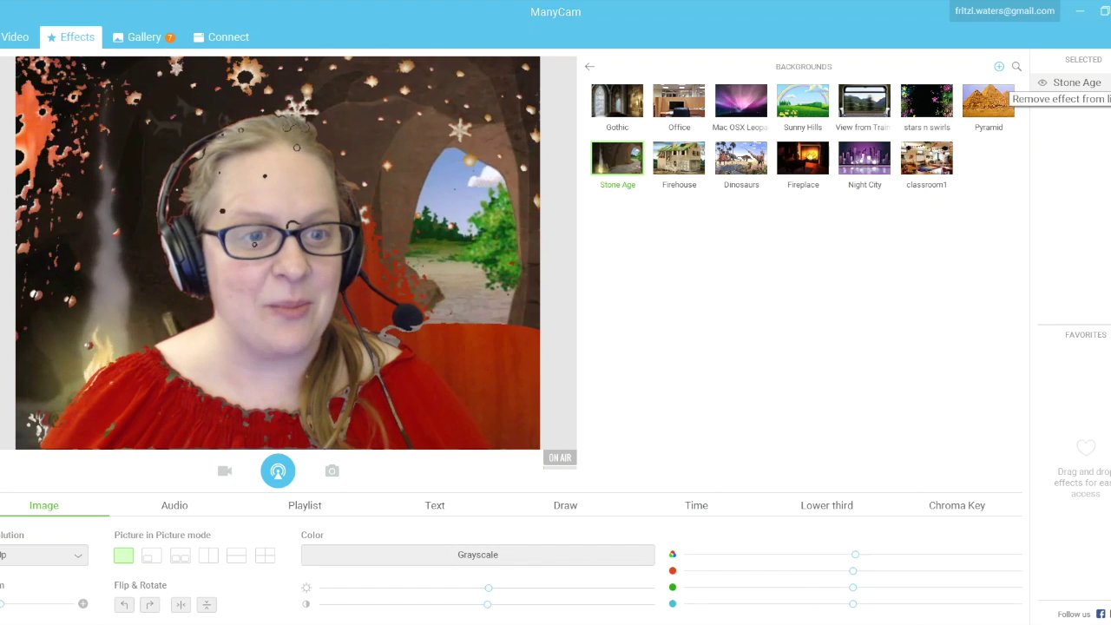
click(1092, 83)
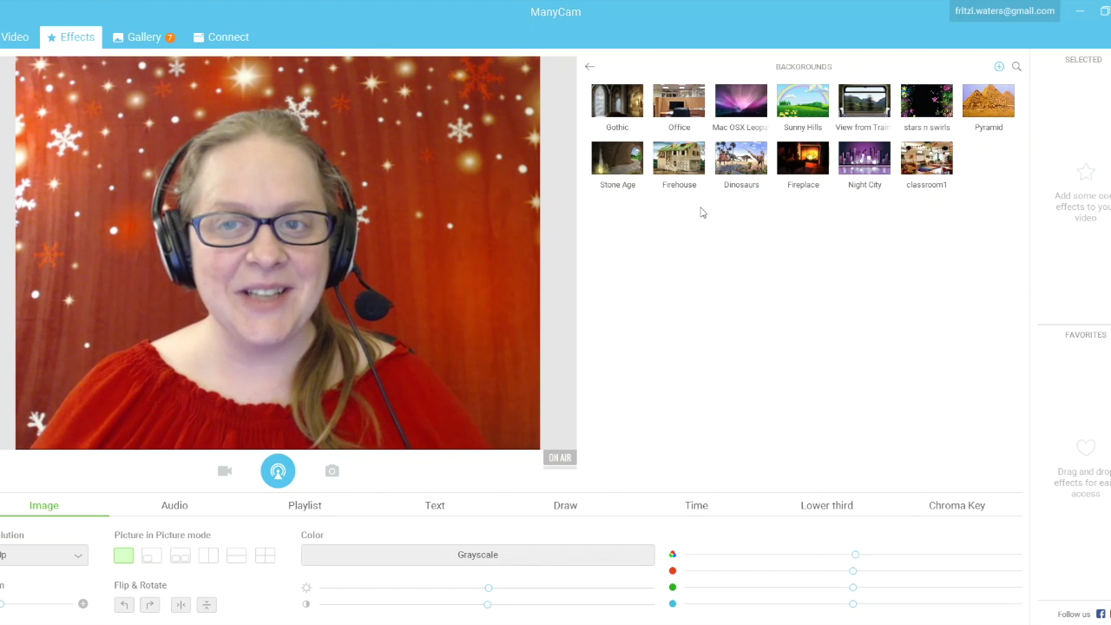
click(590, 67)
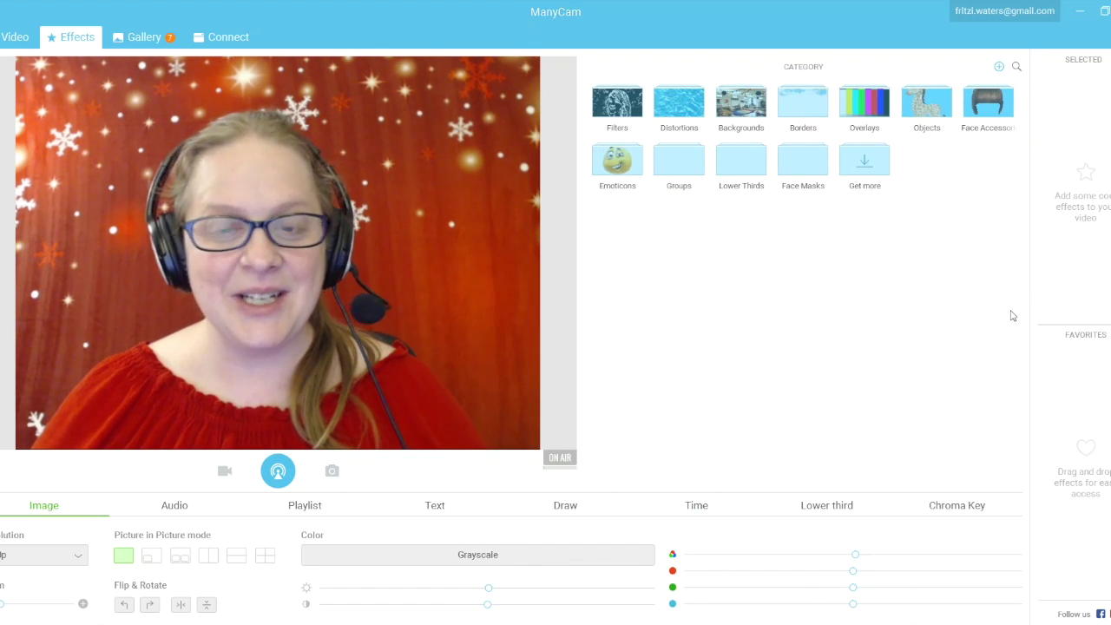